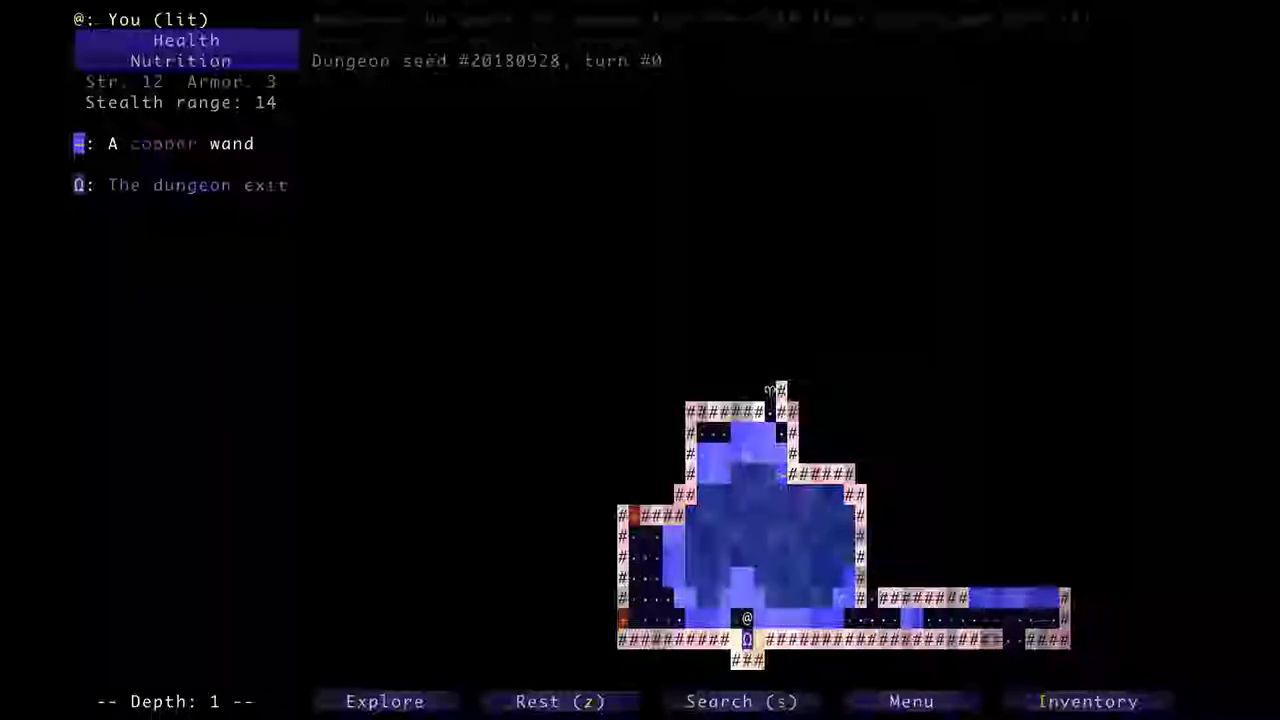
# Auto-explore depth 1, killing the rat and taking the copper wand.
pyautogui.press('x')
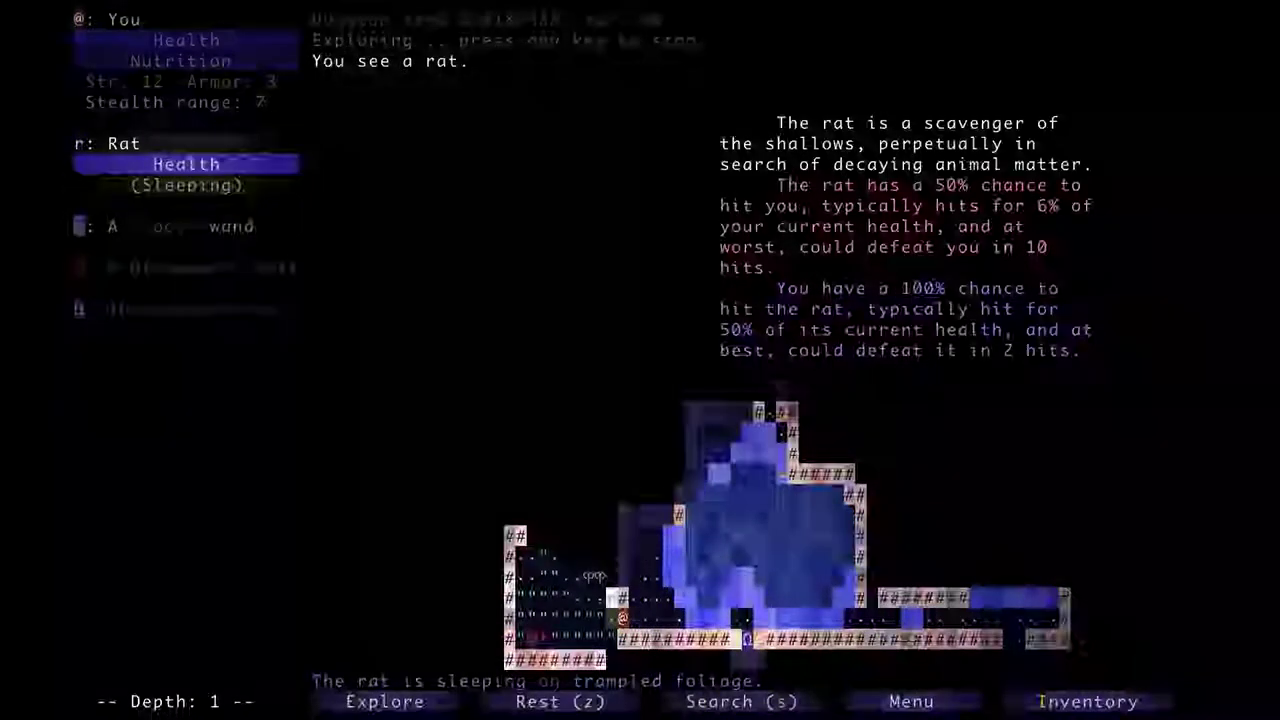
pyautogui.press('x')
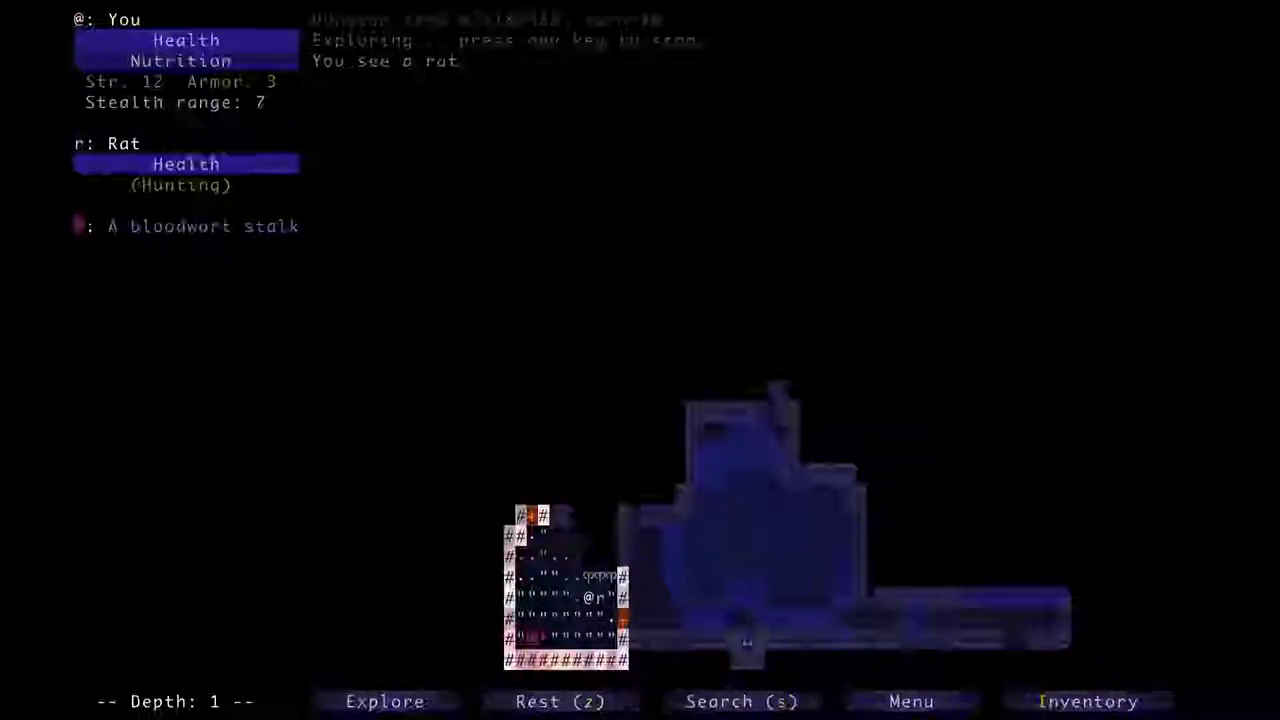
pyautogui.press('x')
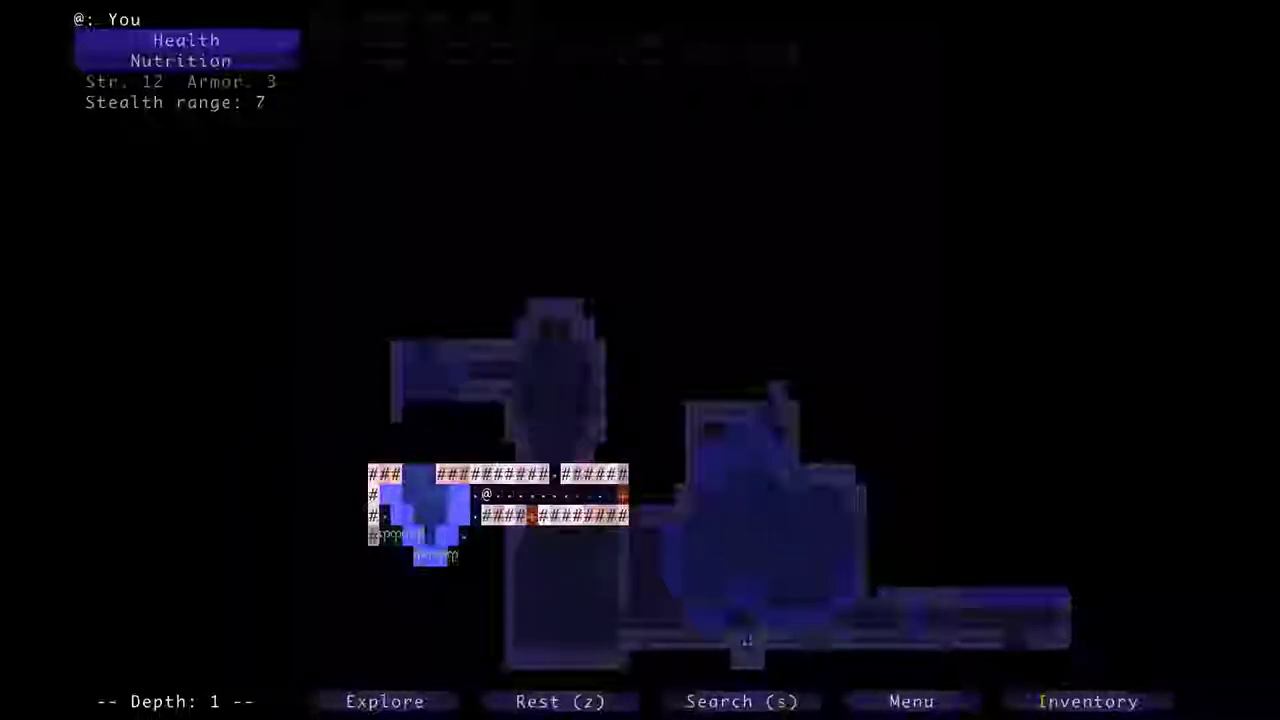
pyautogui.press('x')
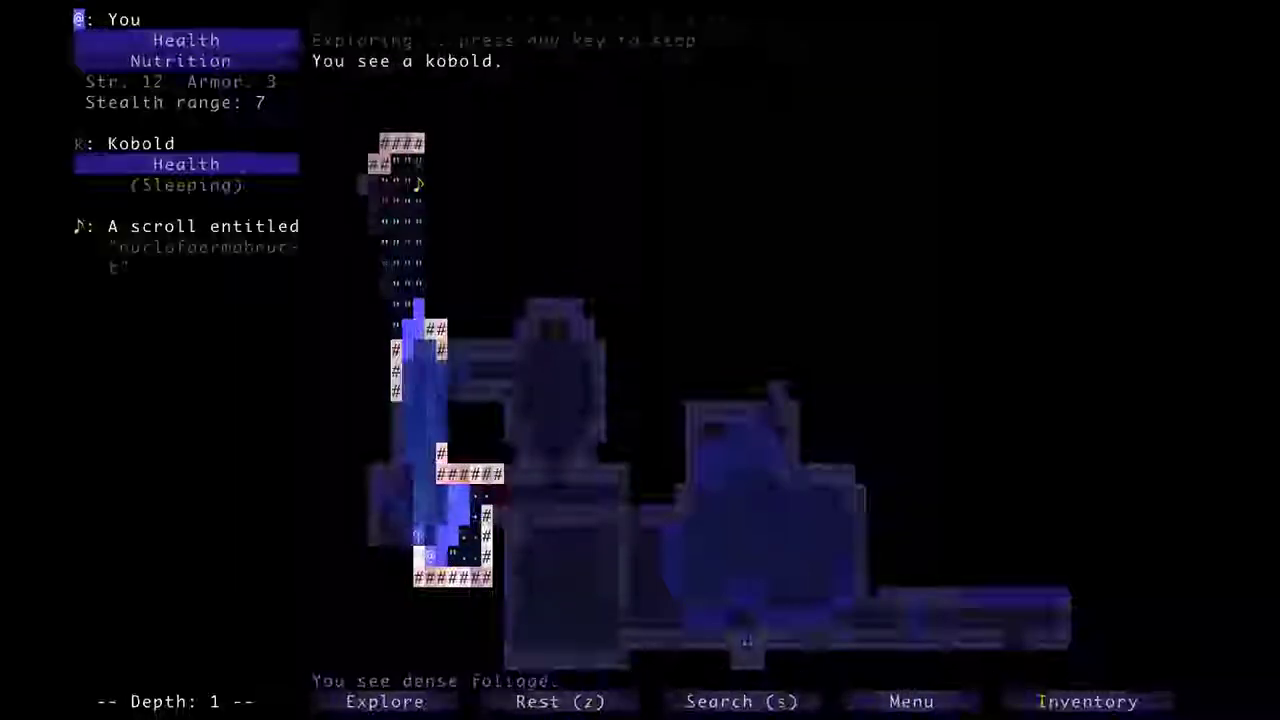
pyautogui.press('x')
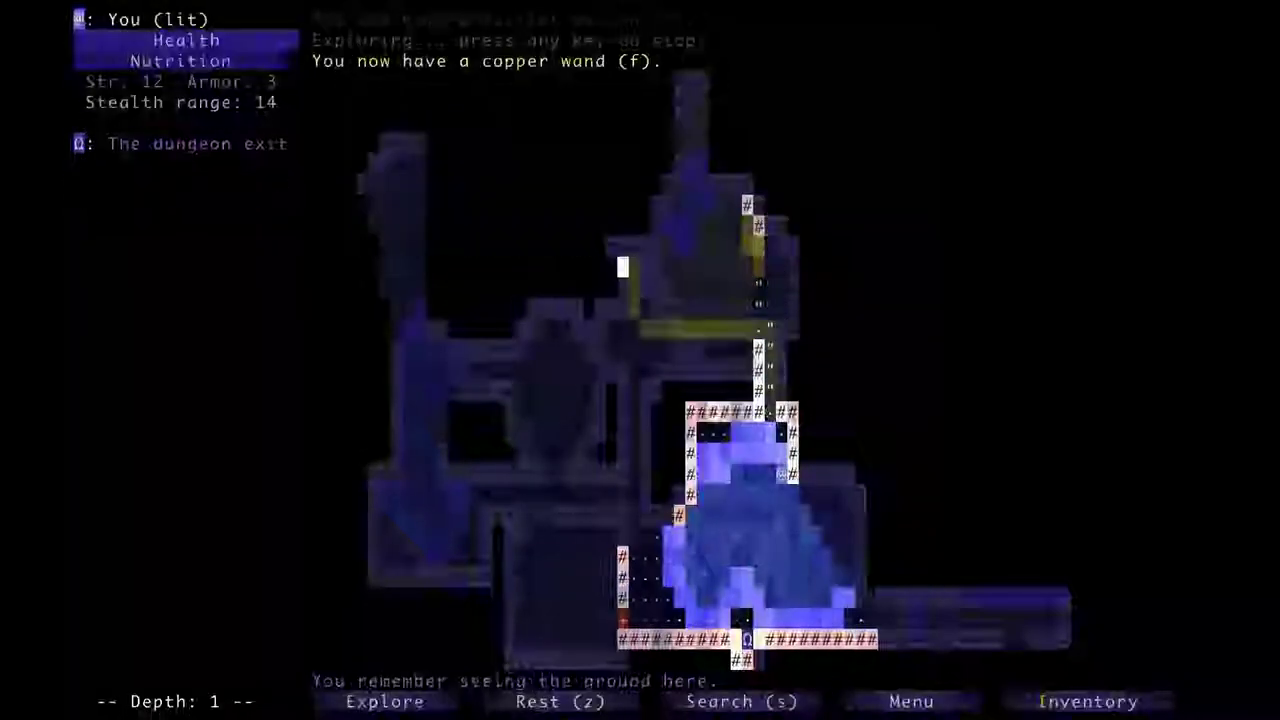
pyautogui.press('x')
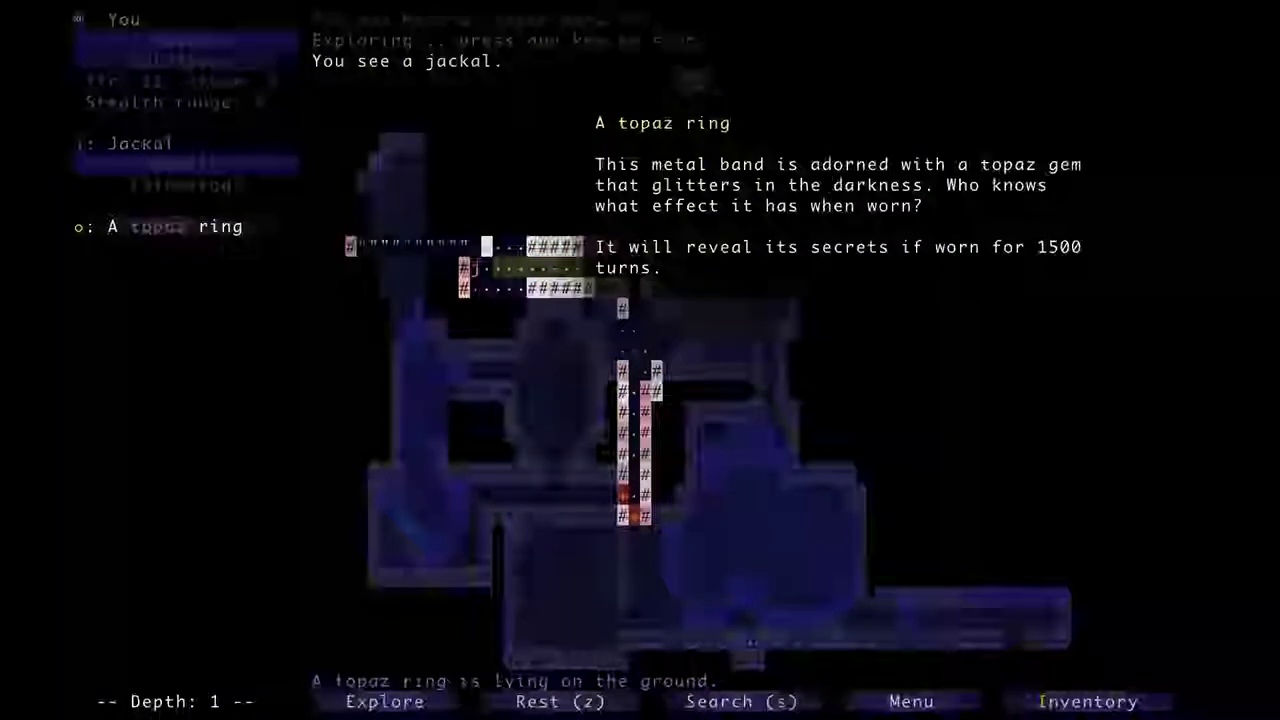
# Kill the jackal and kobold, collecting the topaz ring and the scroll.
pyautogui.press('Left')
pyautogui.press('Left')
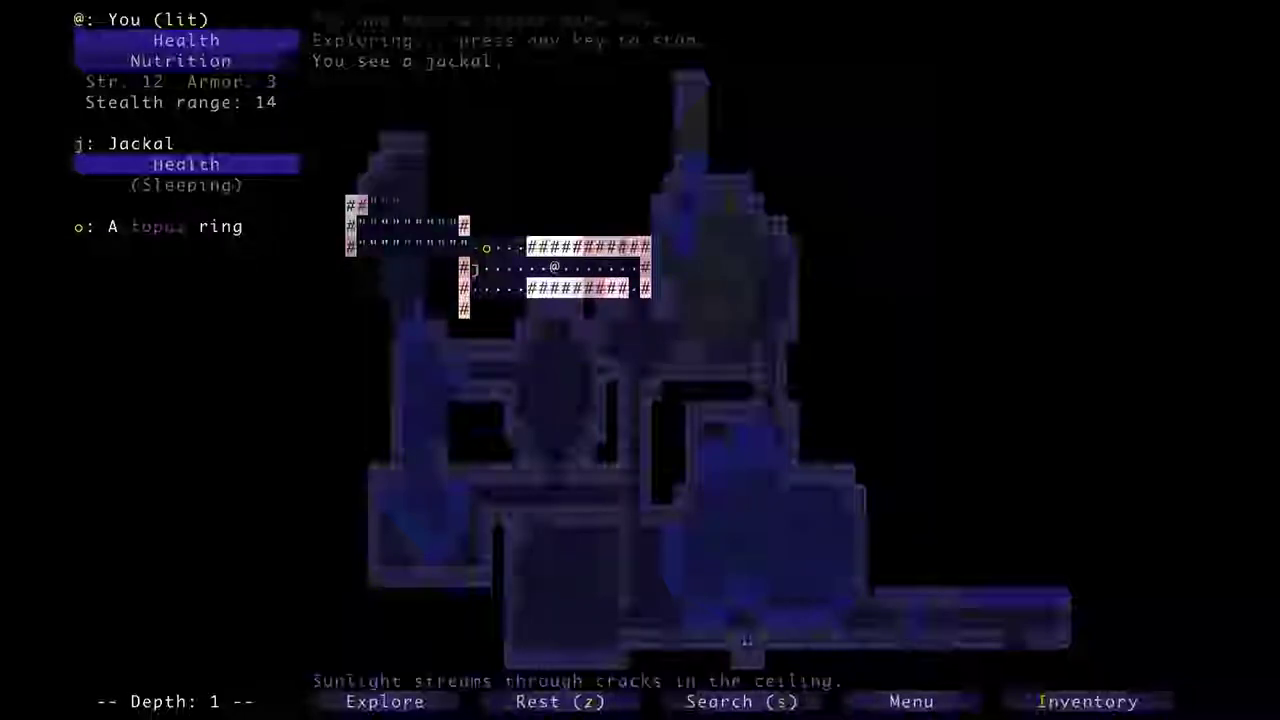
pyautogui.press('Left')
pyautogui.press('Left')
pyautogui.press('Left')
pyautogui.press('Left')
pyautogui.press('Left')
pyautogui.press('Left')
pyautogui.press('Left')
pyautogui.press('Left')
pyautogui.press('Left')
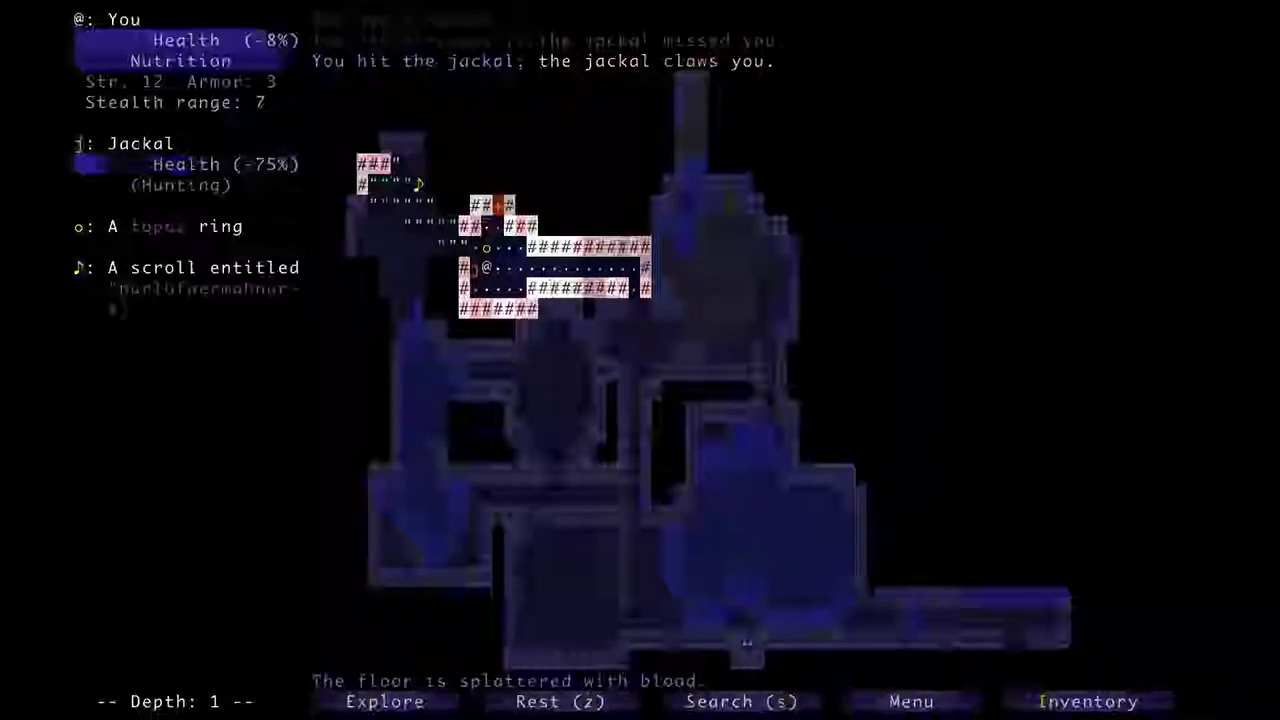
pyautogui.press('Left')
pyautogui.press('x')
pyautogui.press('y')
pyautogui.press('y')
pyautogui.press('Up')
pyautogui.press('Up')
# Travel through the grass room's right exit and along the corridor to the next room.
pyautogui.press('x')
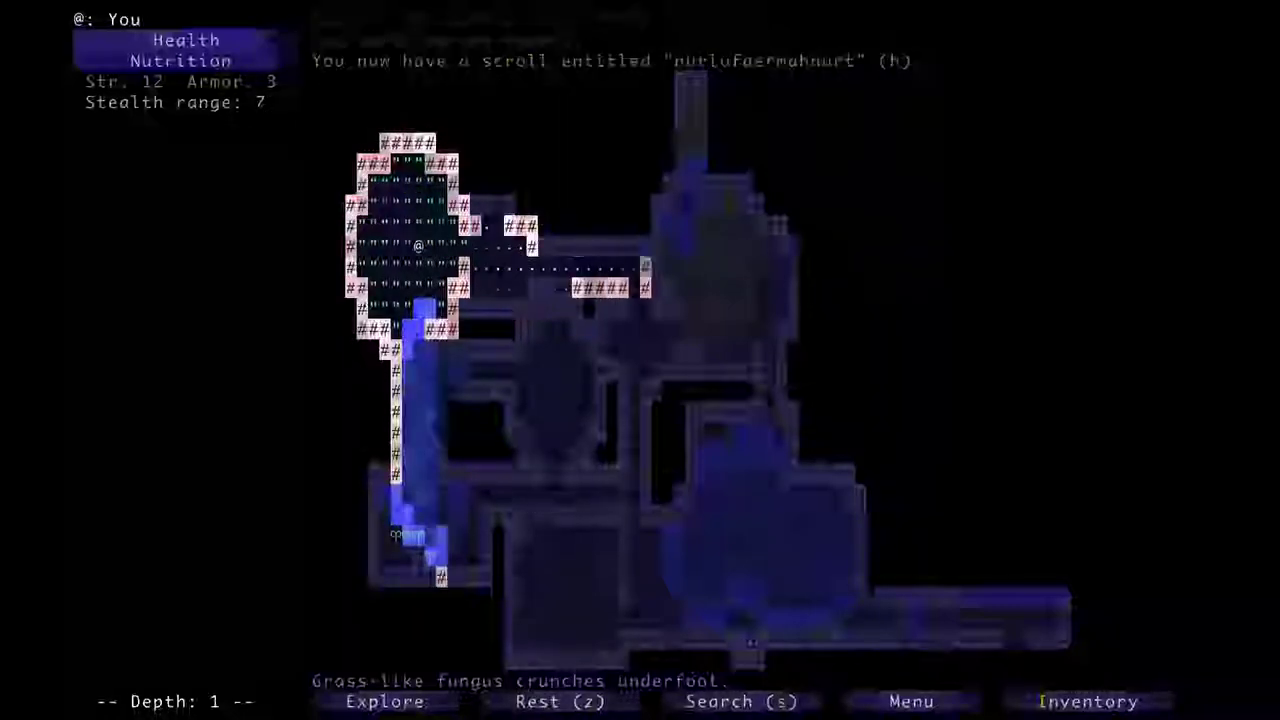
pyautogui.press('Right')
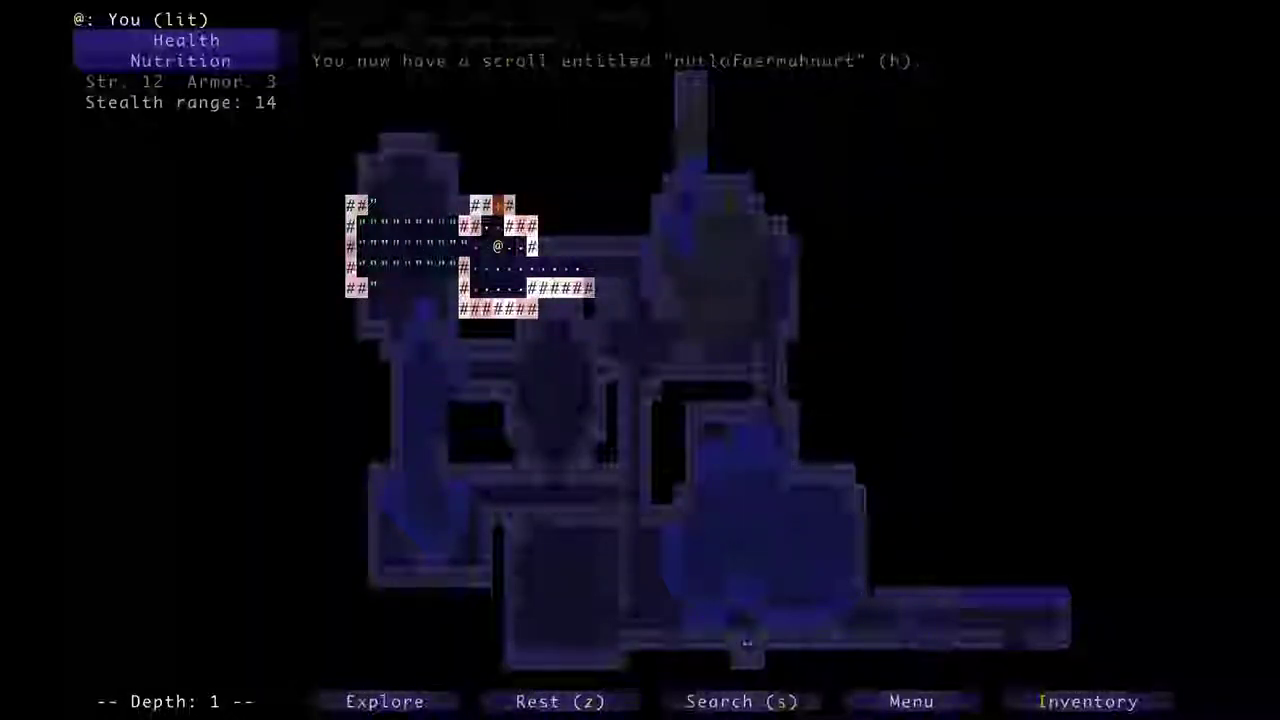
pyautogui.press('x')
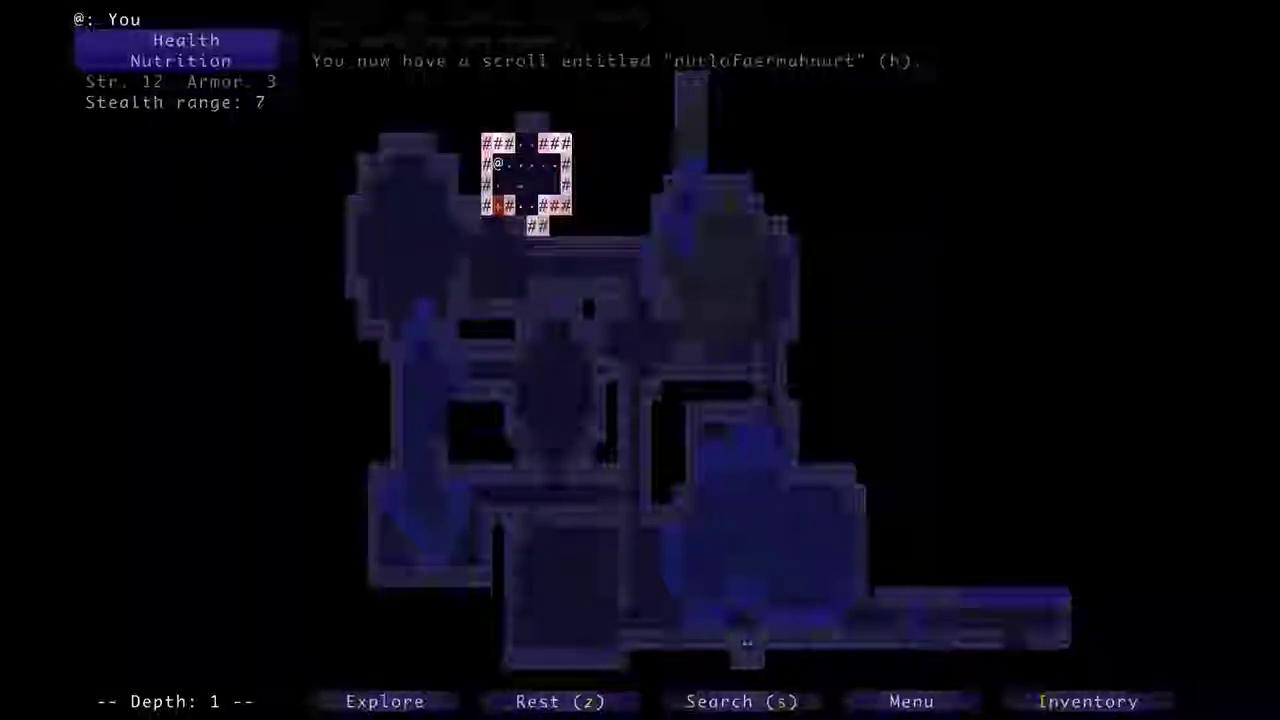
pyautogui.press('x')
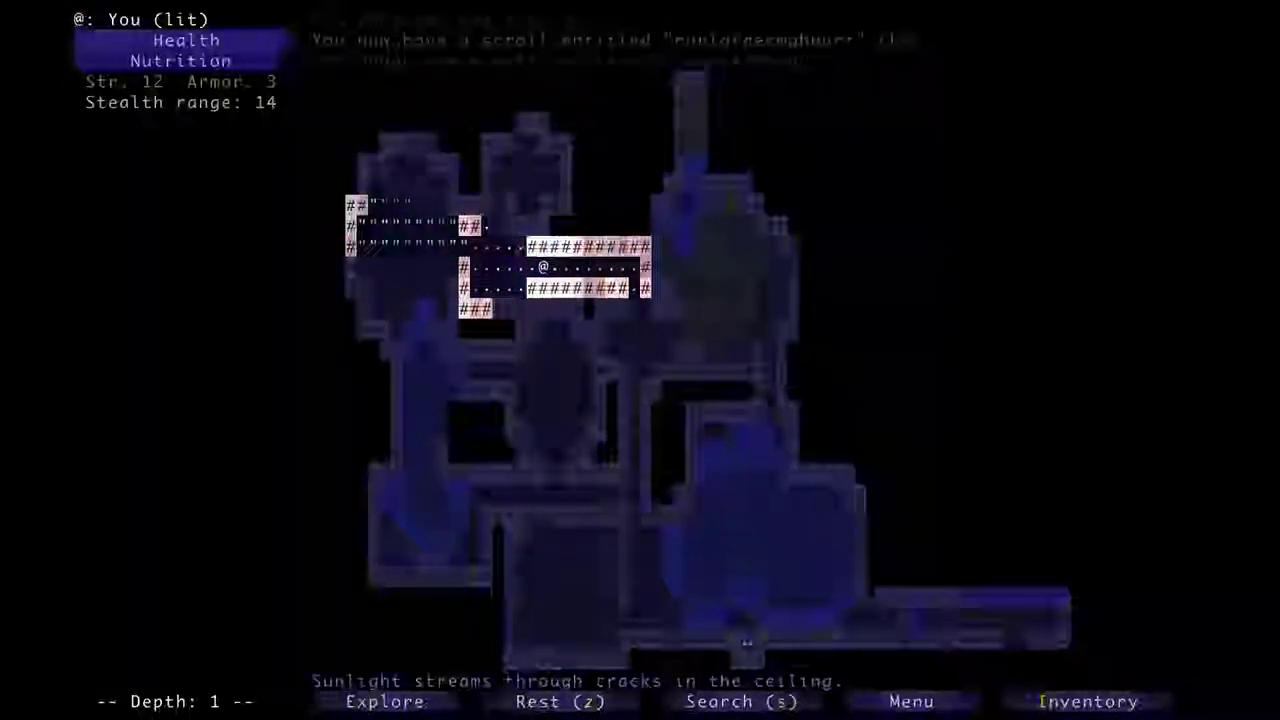
# Resume exploring depth 1, killing the rat and picking up the scroll.
pyautogui.press('x')
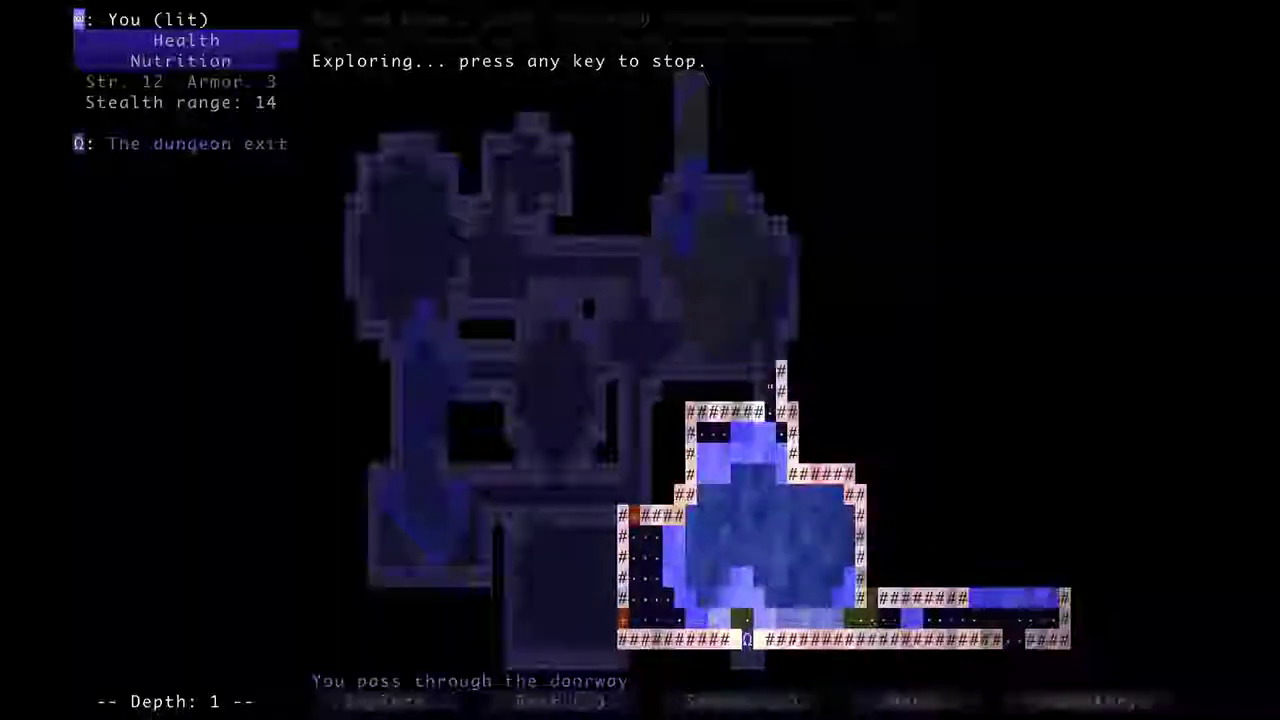
pyautogui.press('x')
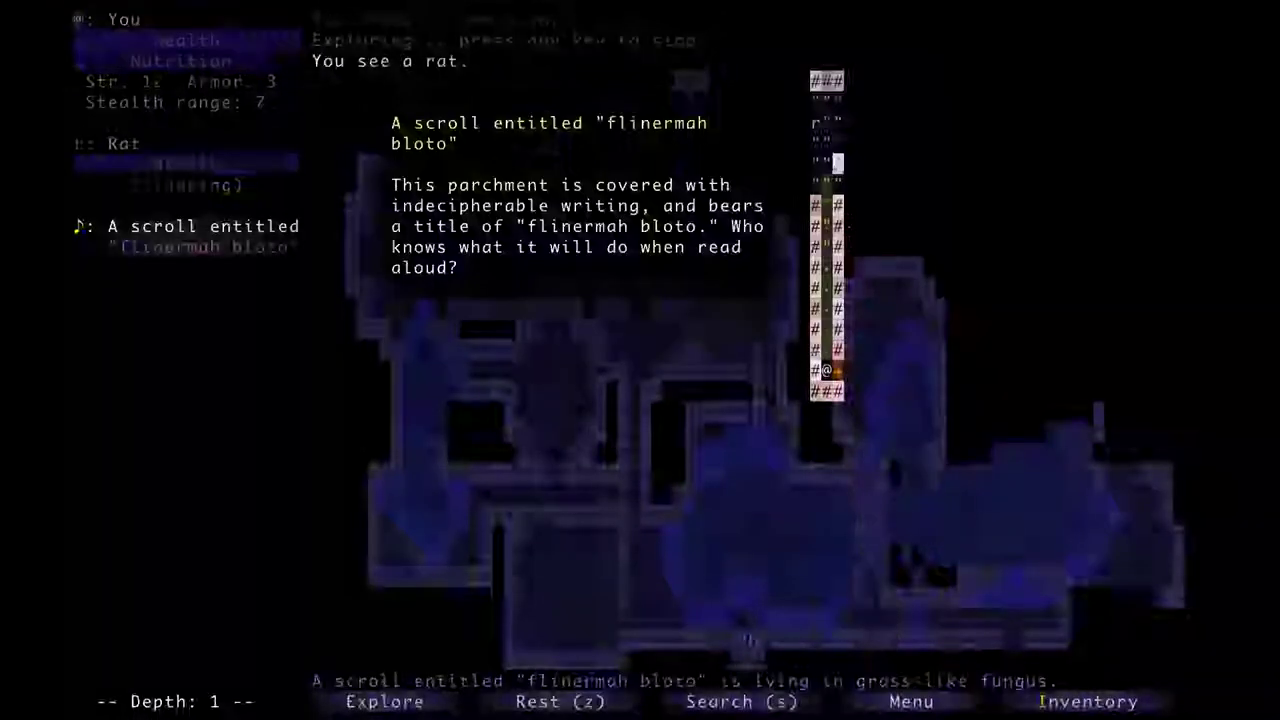
pyautogui.press('x')
pyautogui.press('Left')
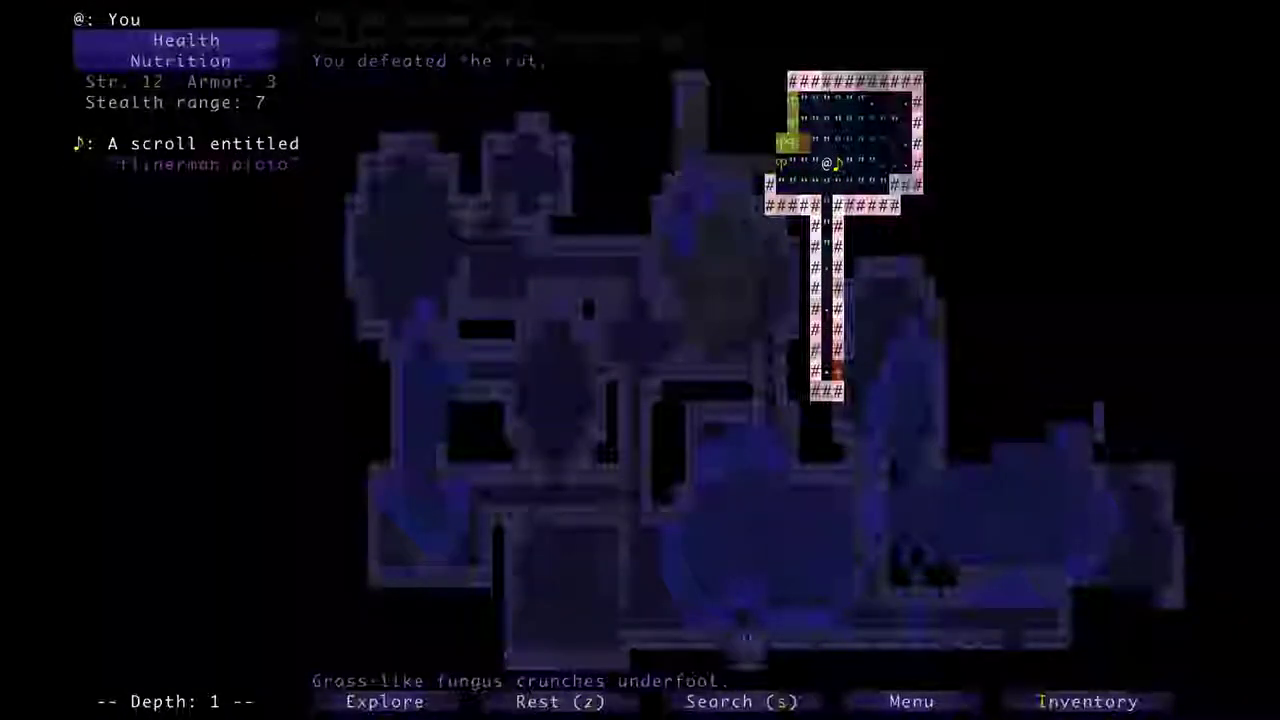
pyautogui.press('x')
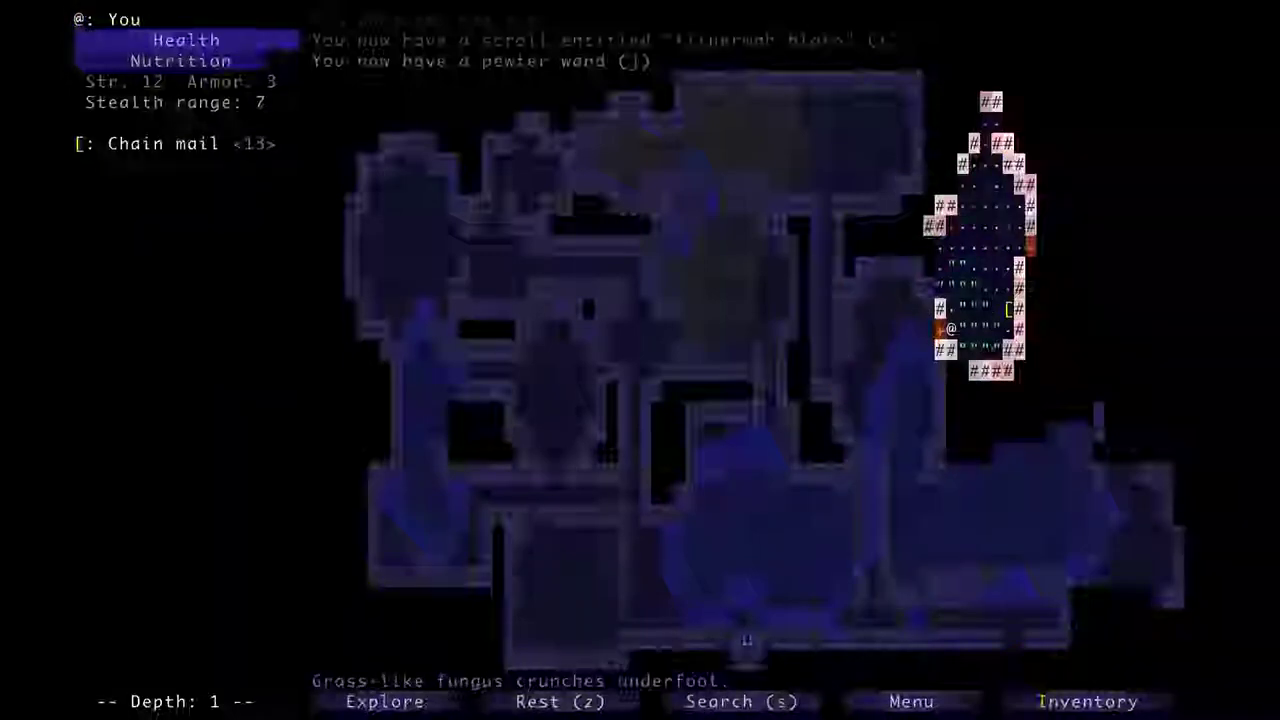
# Take the chain mail, kill the kobold, head for the stairs and review the inventory.
pyautogui.press('x')
pyautogui.press('x')
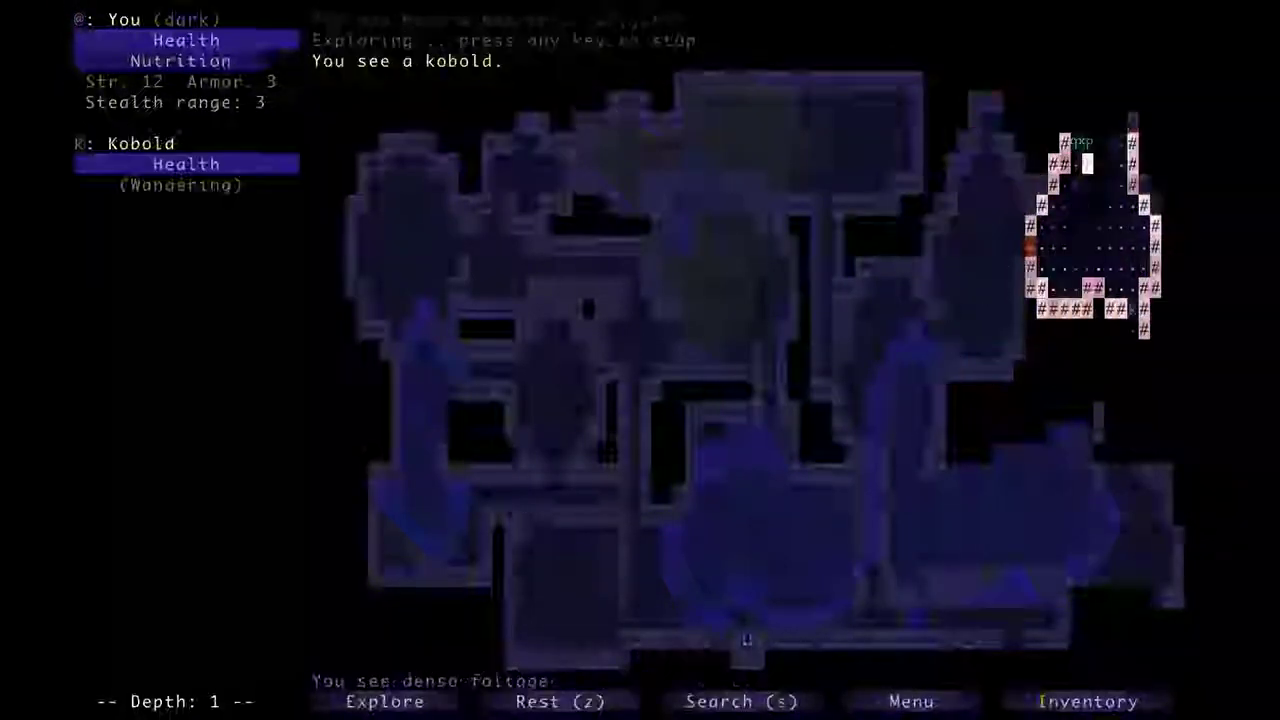
pyautogui.press('x')
pyautogui.press('x')
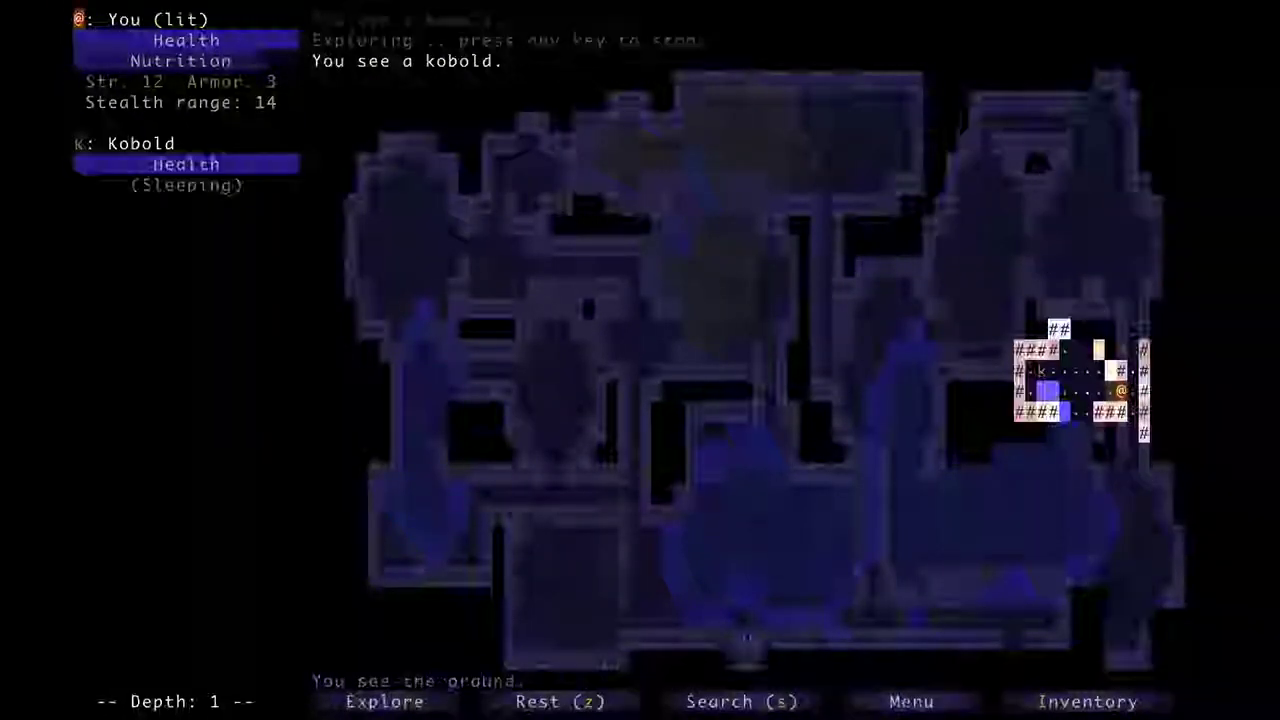
pyautogui.press('x')
pyautogui.press('Left')
pyautogui.press('Left')
pyautogui.press('x')
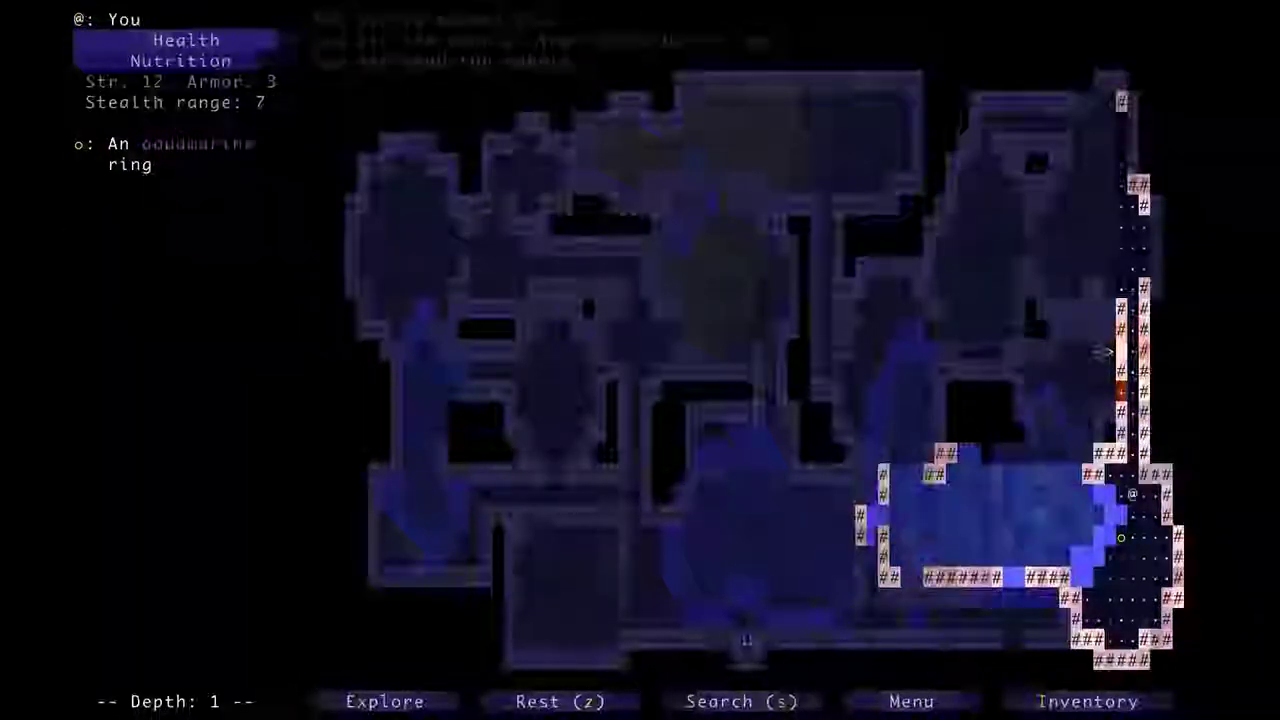
pyautogui.press('x')
pyautogui.press('x')
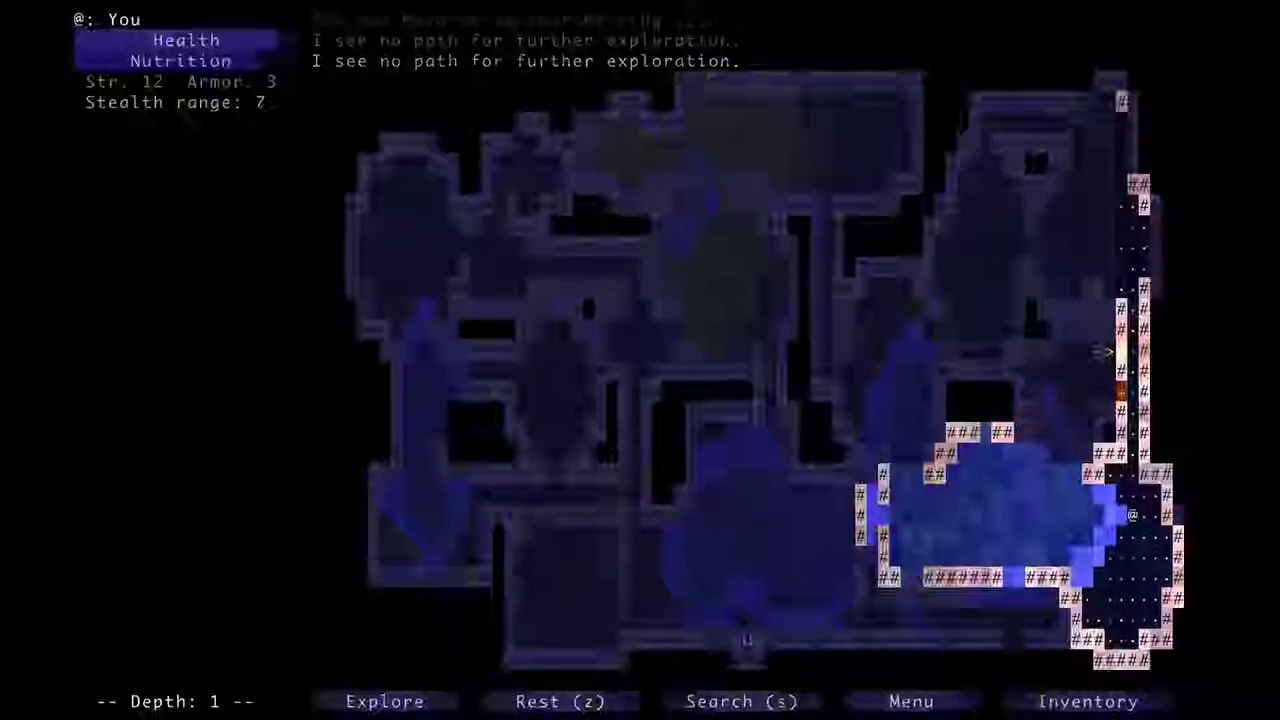
pyautogui.press('>')
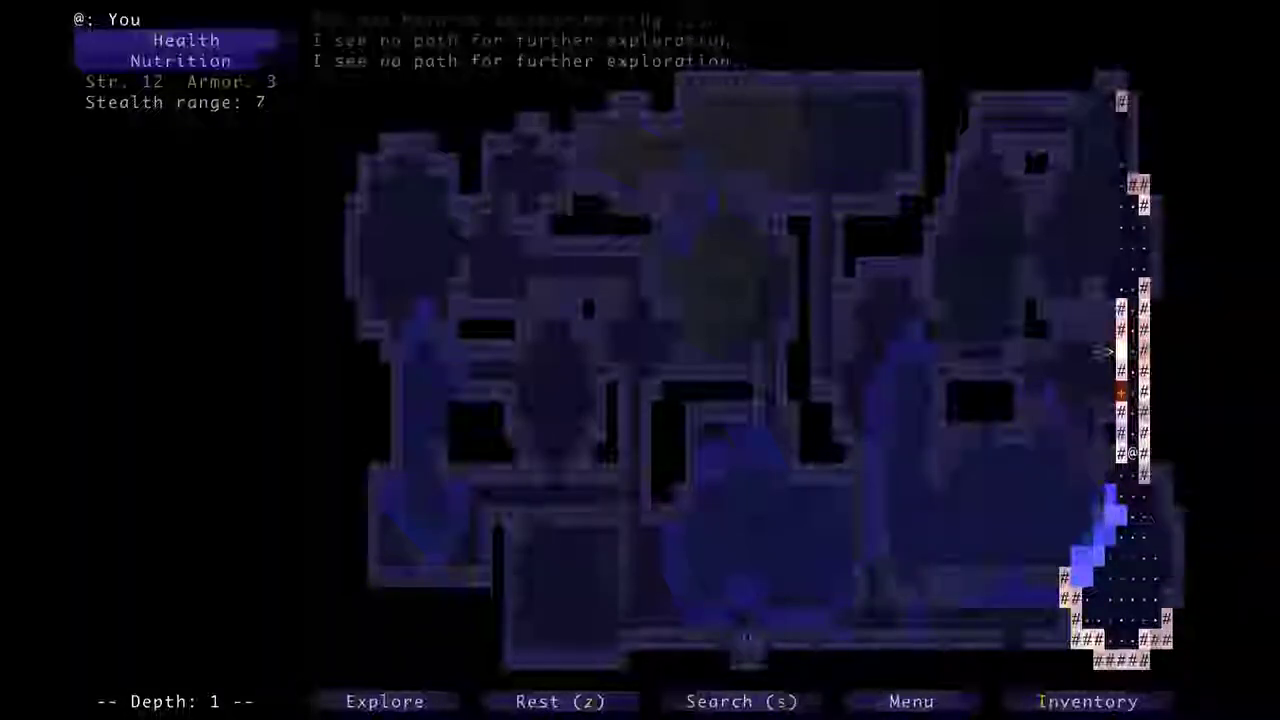
pyautogui.press('i')
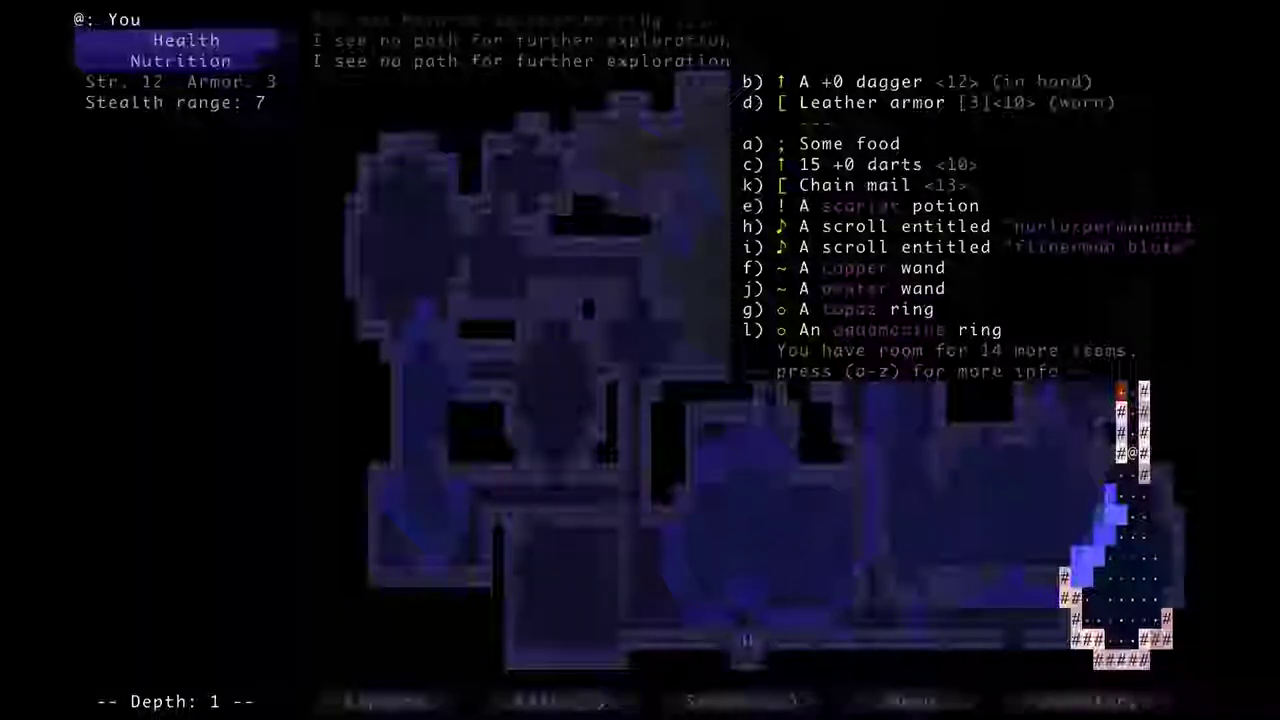
# Walk to the downstairs and put on the aquamarine ring, revealing a ring of light.
pyautogui.press('Escape')
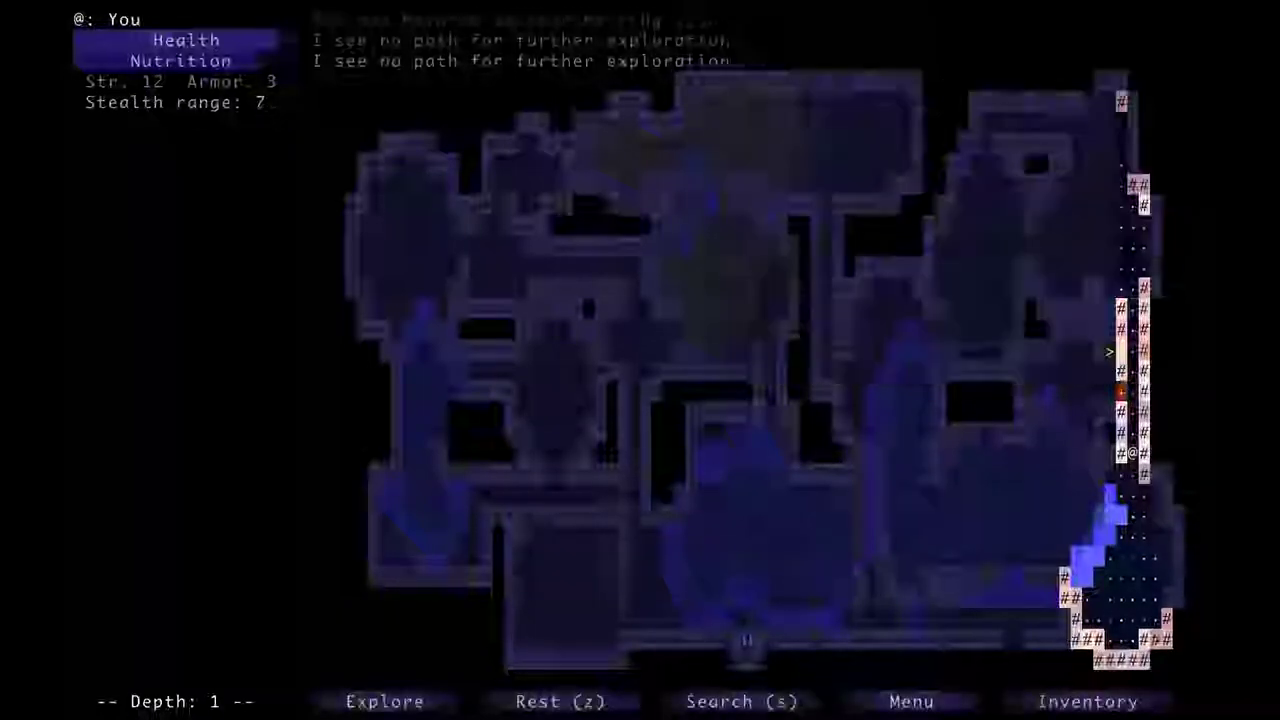
pyautogui.press('>')
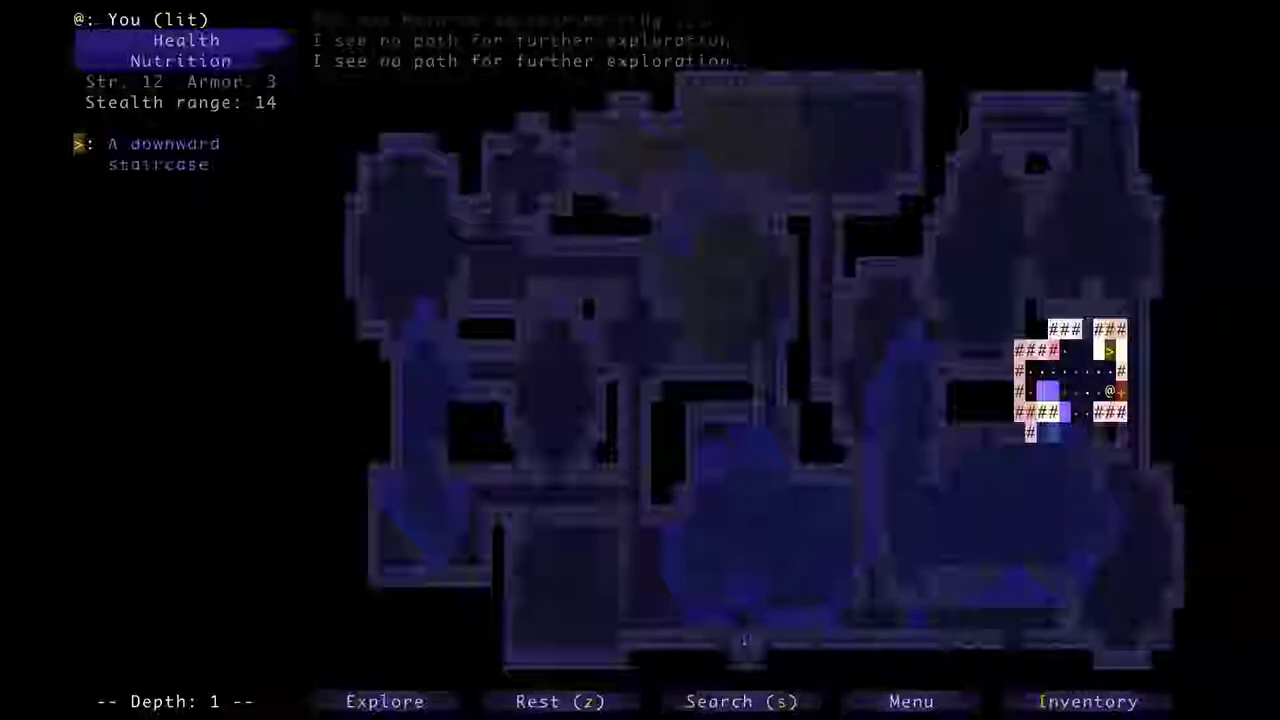
pyautogui.press('i')
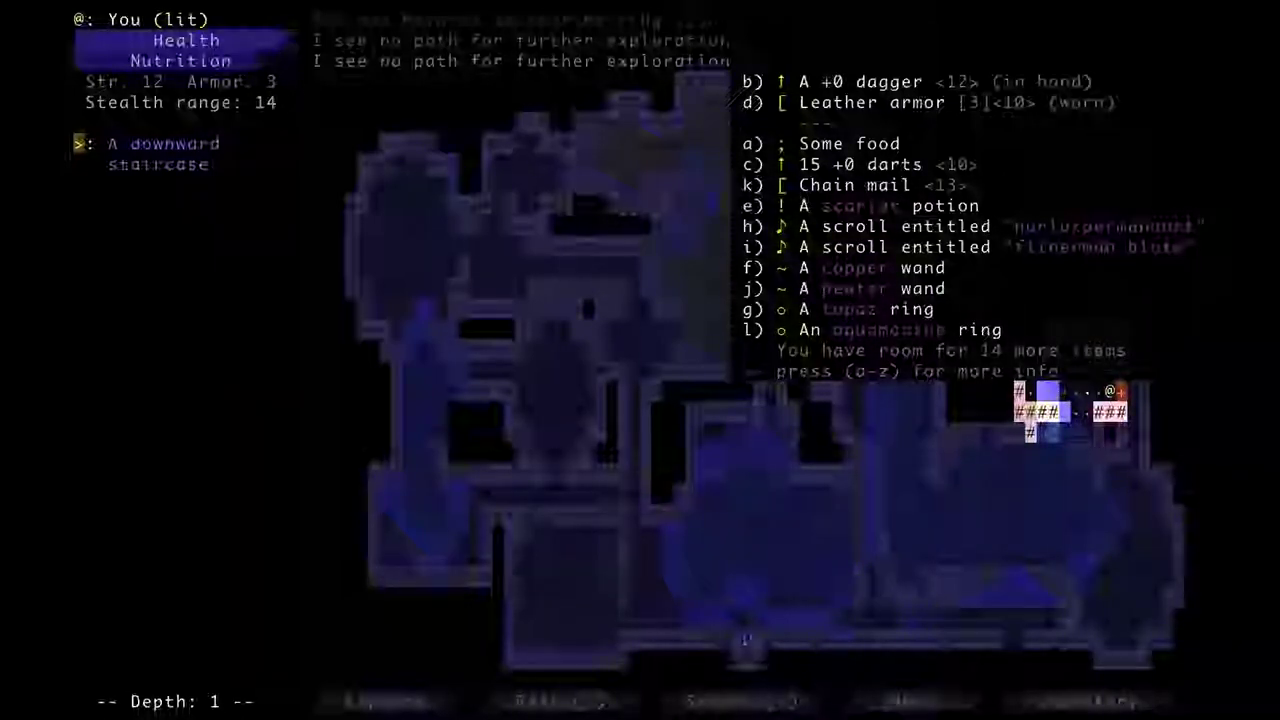
pyautogui.press('l')
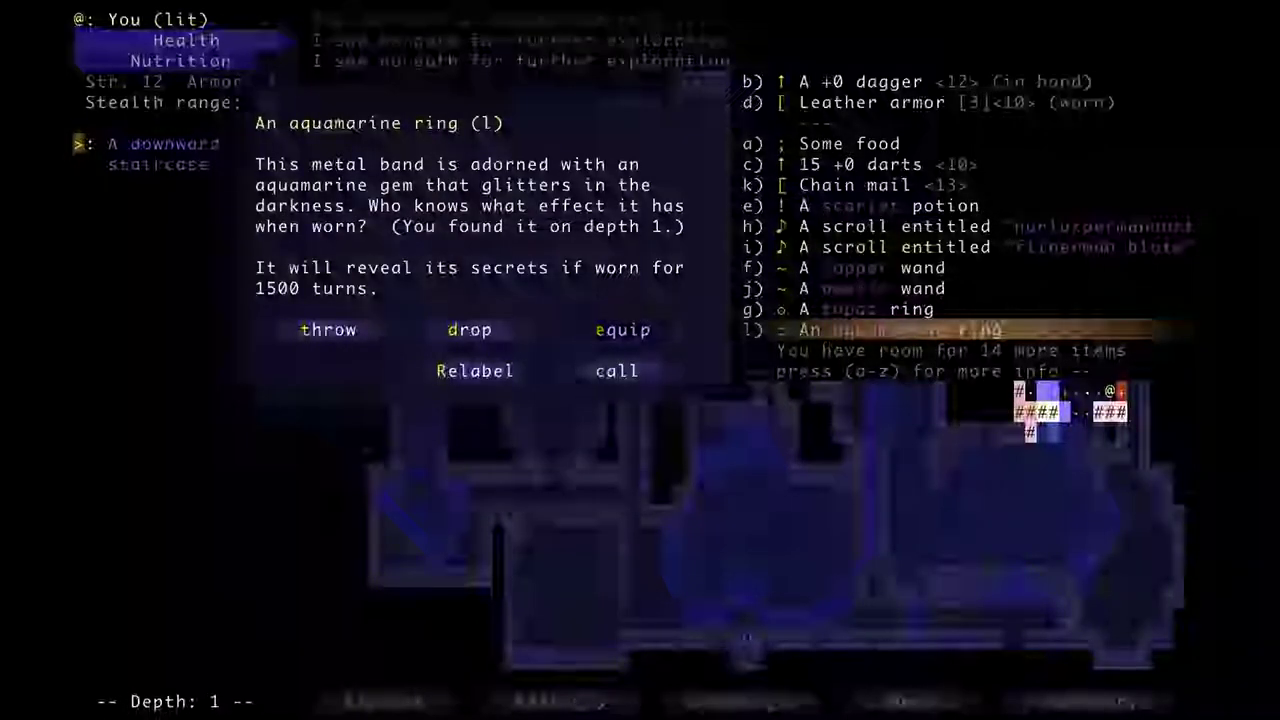
pyautogui.press('e')
# Put on the topaz ring and descend the stairs to depth 2.
pyautogui.press('i')
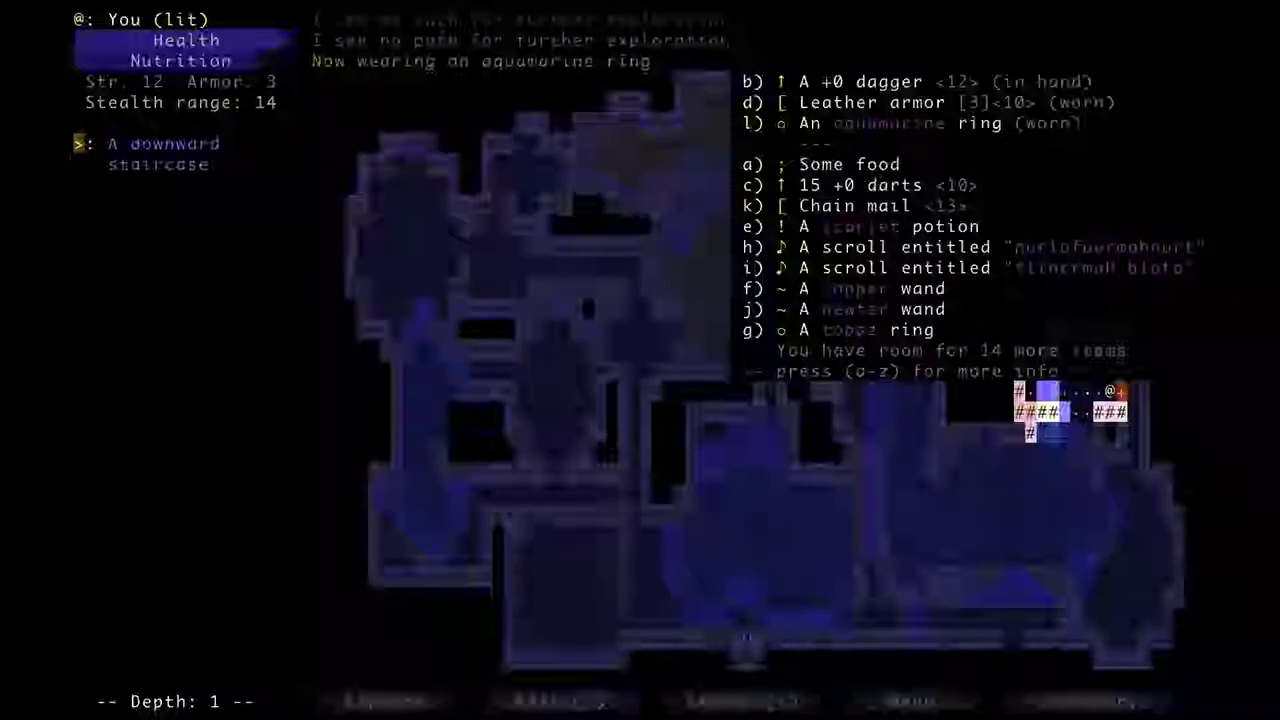
pyautogui.press('g')
pyautogui.press('e')
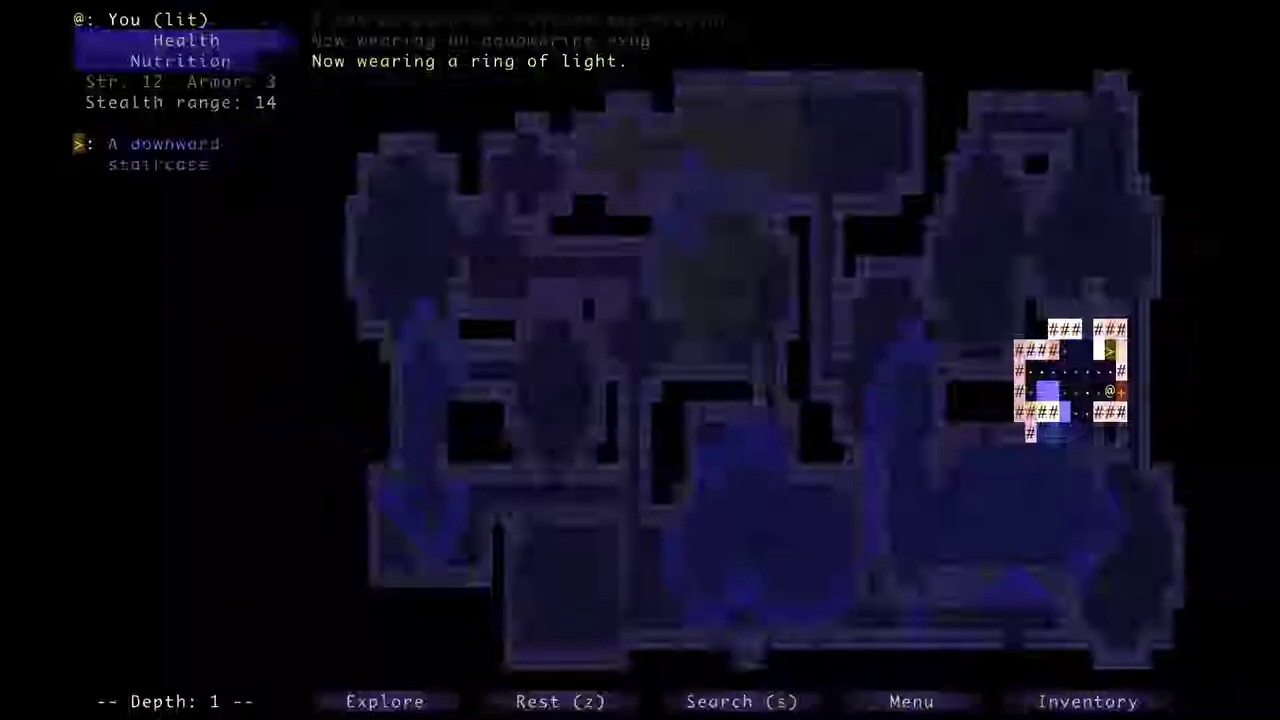
pyautogui.press('>')
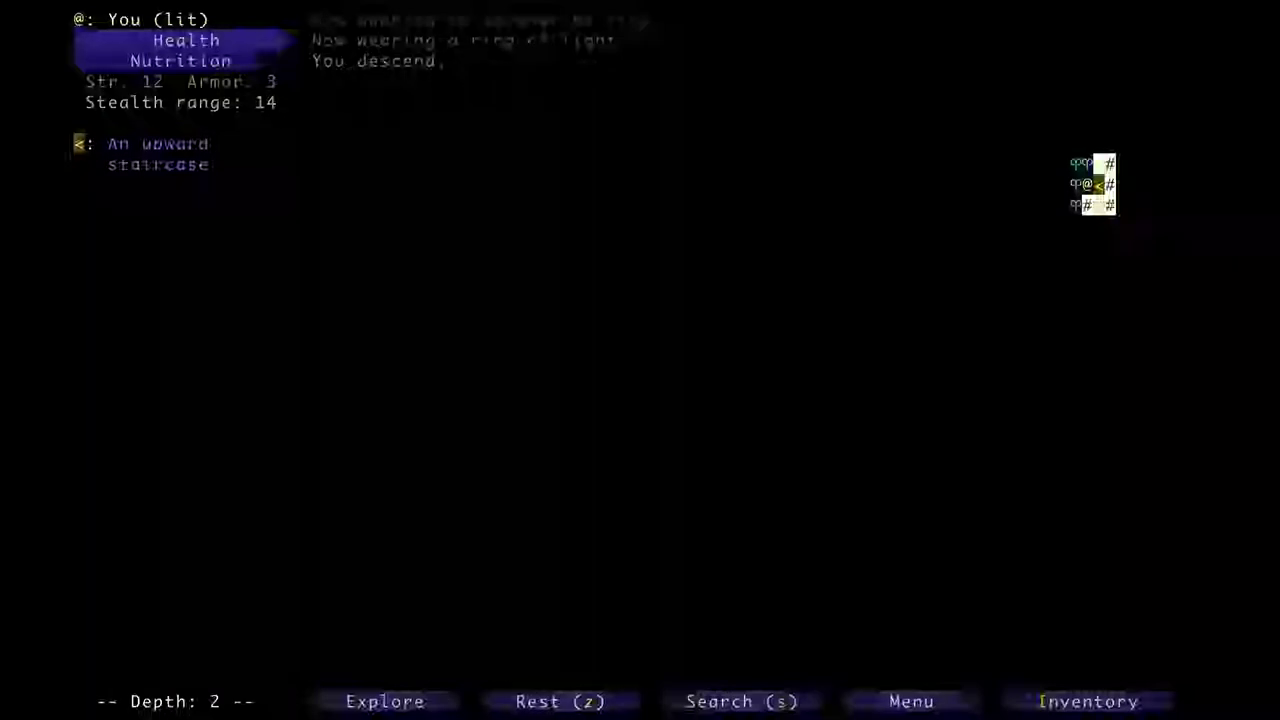
pyautogui.press('i')
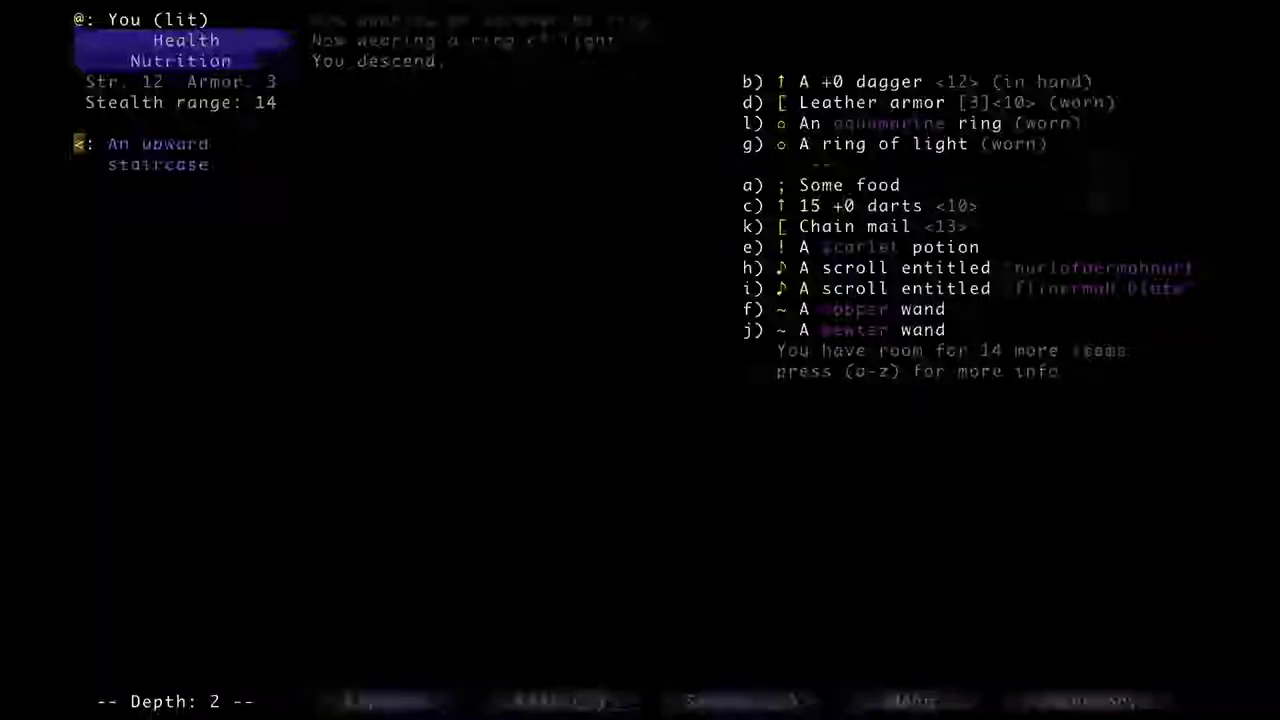
pyautogui.press('b')
pyautogui.press('Down')
pyautogui.press('Down')
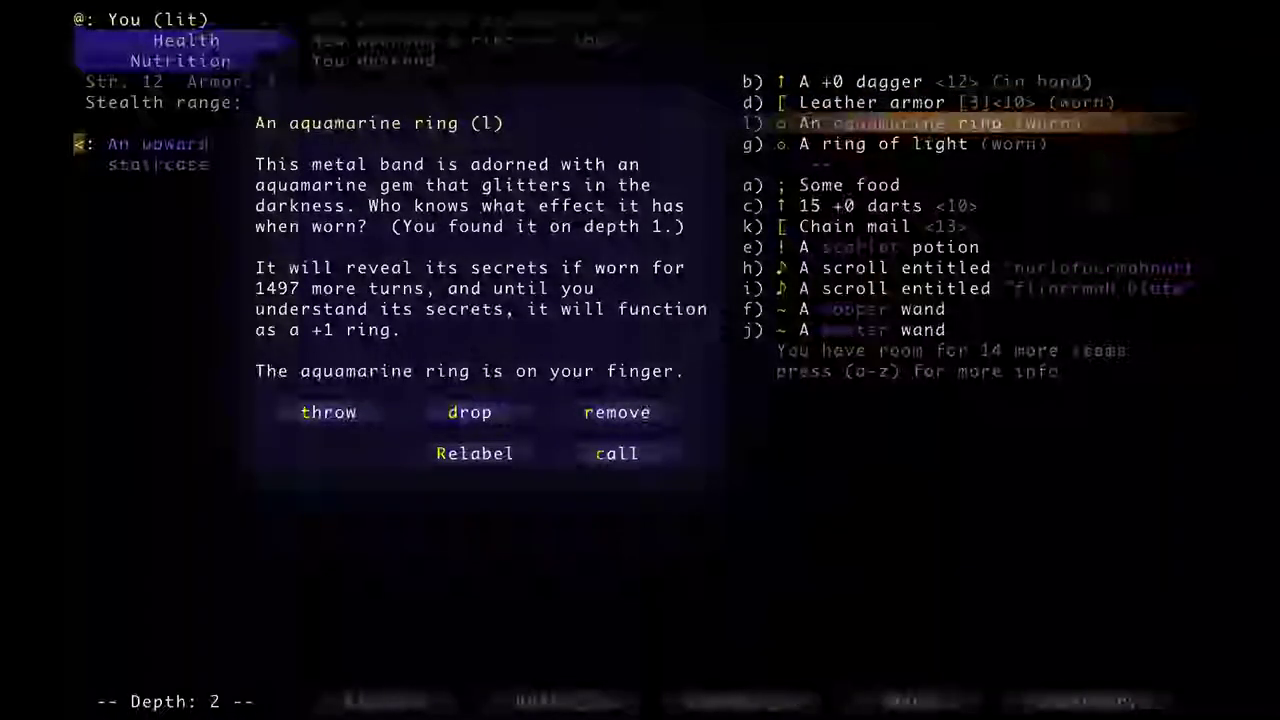
pyautogui.press('Down')
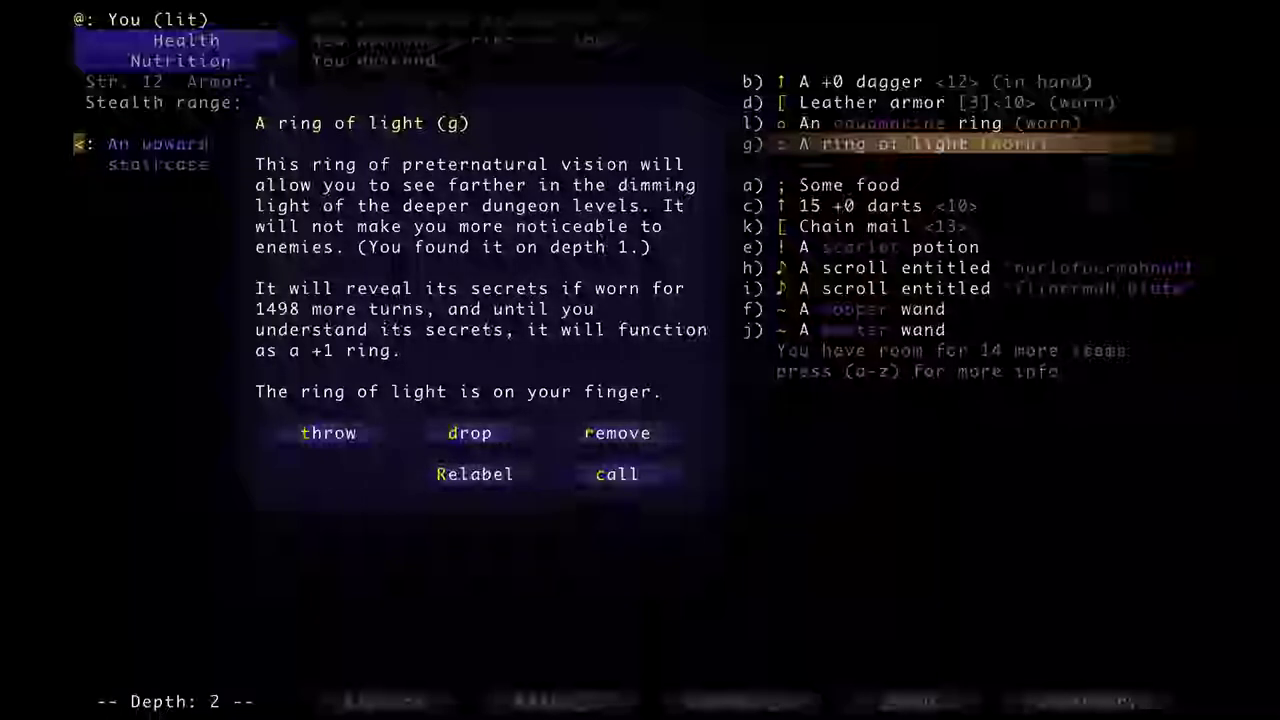
pyautogui.press('Escape')
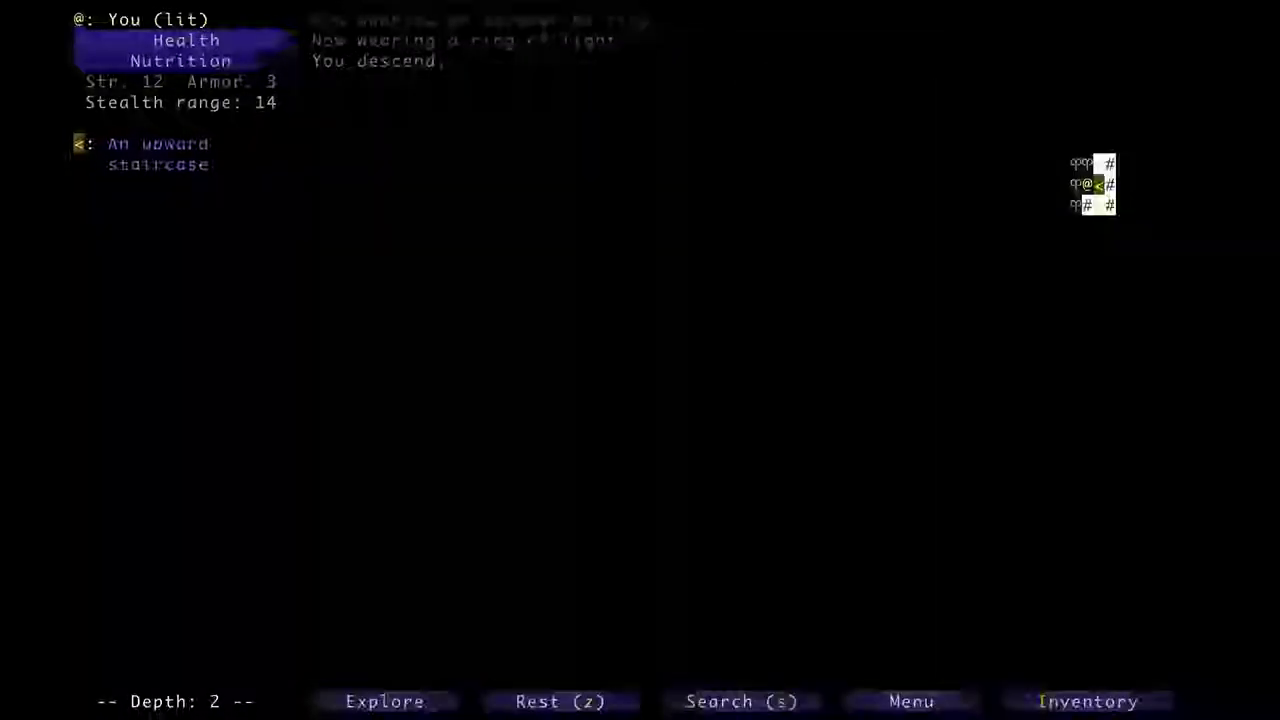
# Pick up the scale mail and auto-explore depth 2, collecting the war hammer.
pyautogui.press('y')
pyautogui.press('y')
pyautogui.press('y')
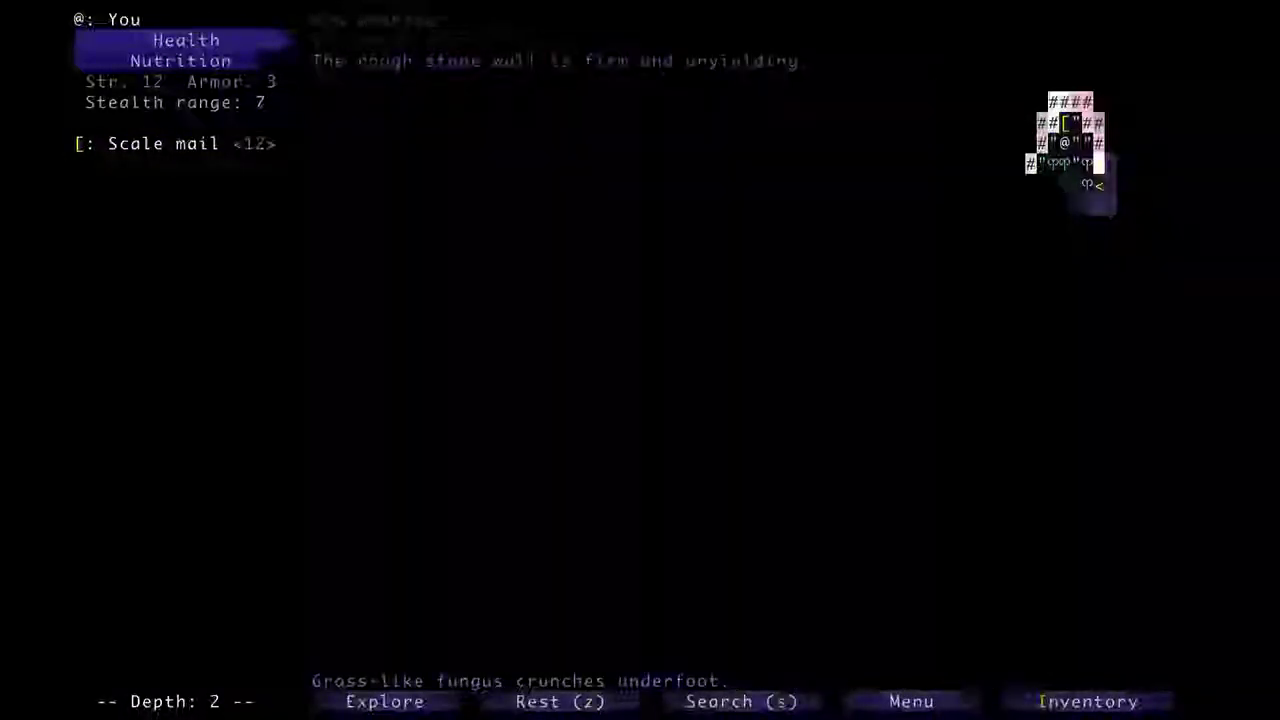
pyautogui.press('k')
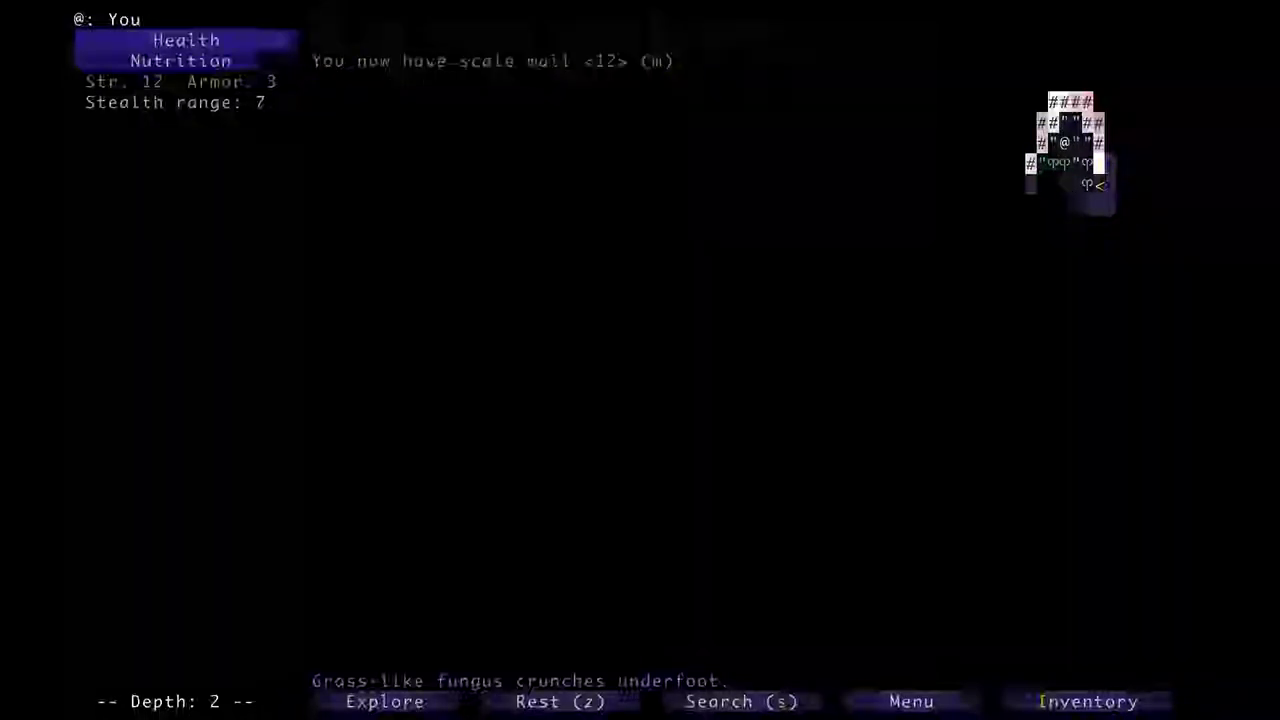
pyautogui.press('x')
pyautogui.press('b')
pyautogui.press('x')
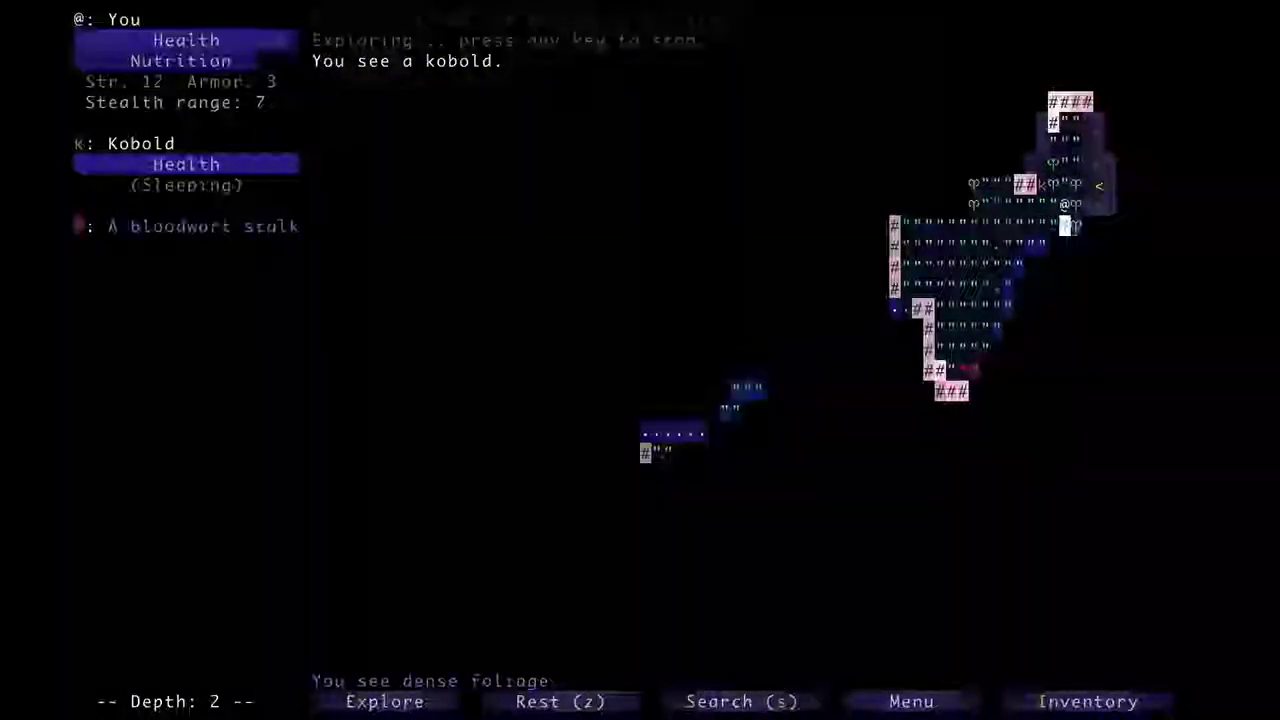
pyautogui.press('y')
pyautogui.press('x')
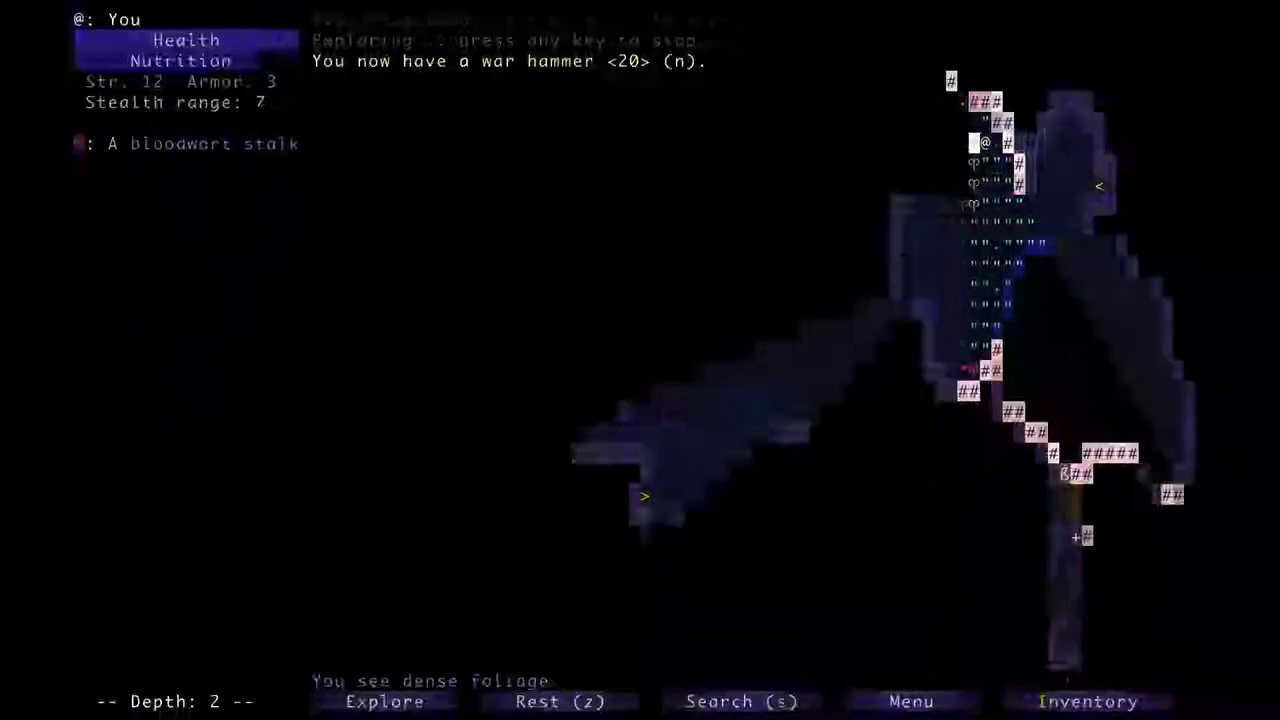
# Kill the rat, search the area, and drop through the hole in the floor.
pyautogui.press('x')
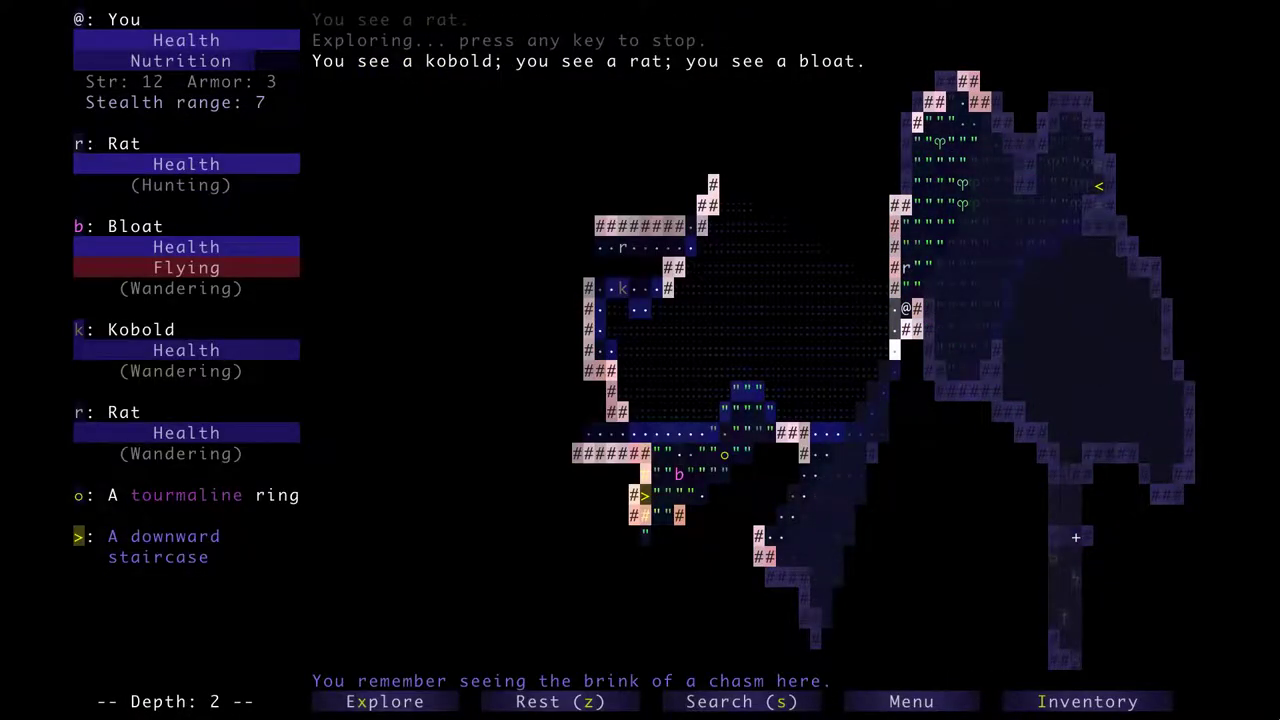
pyautogui.press('k')
pyautogui.press('k')
pyautogui.press('x')
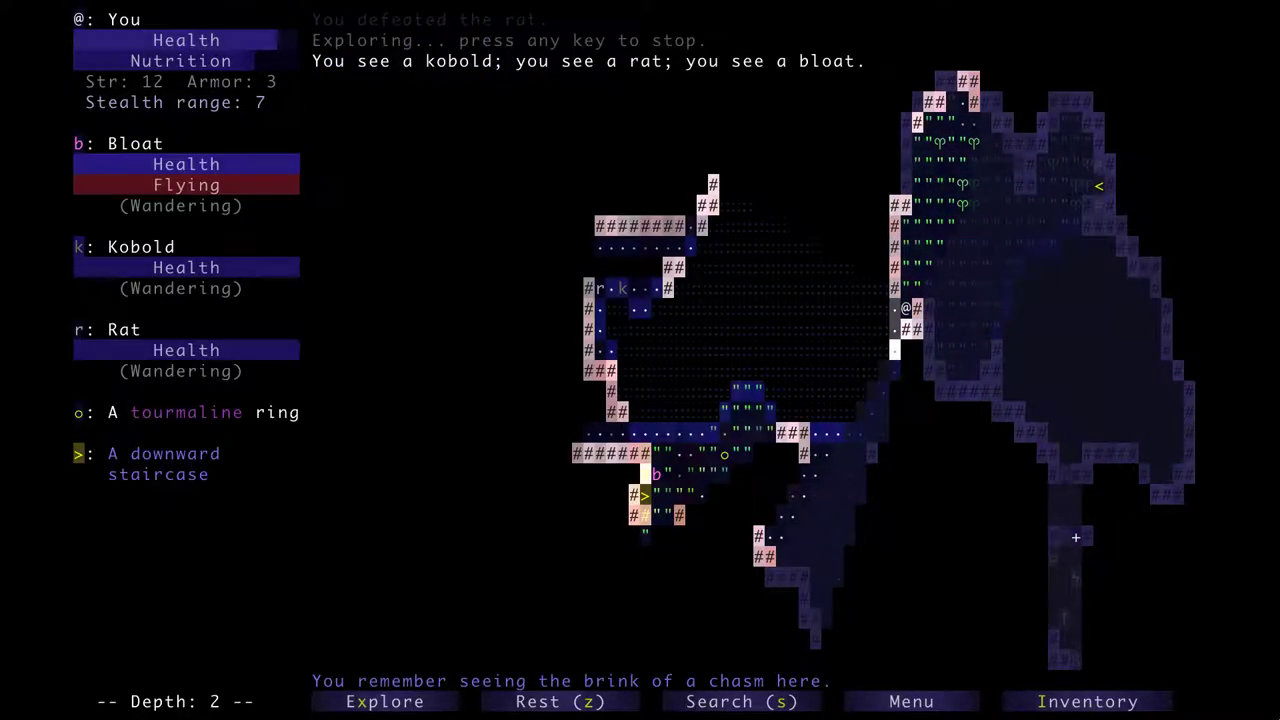
pyautogui.press('x')
pyautogui.press('x')
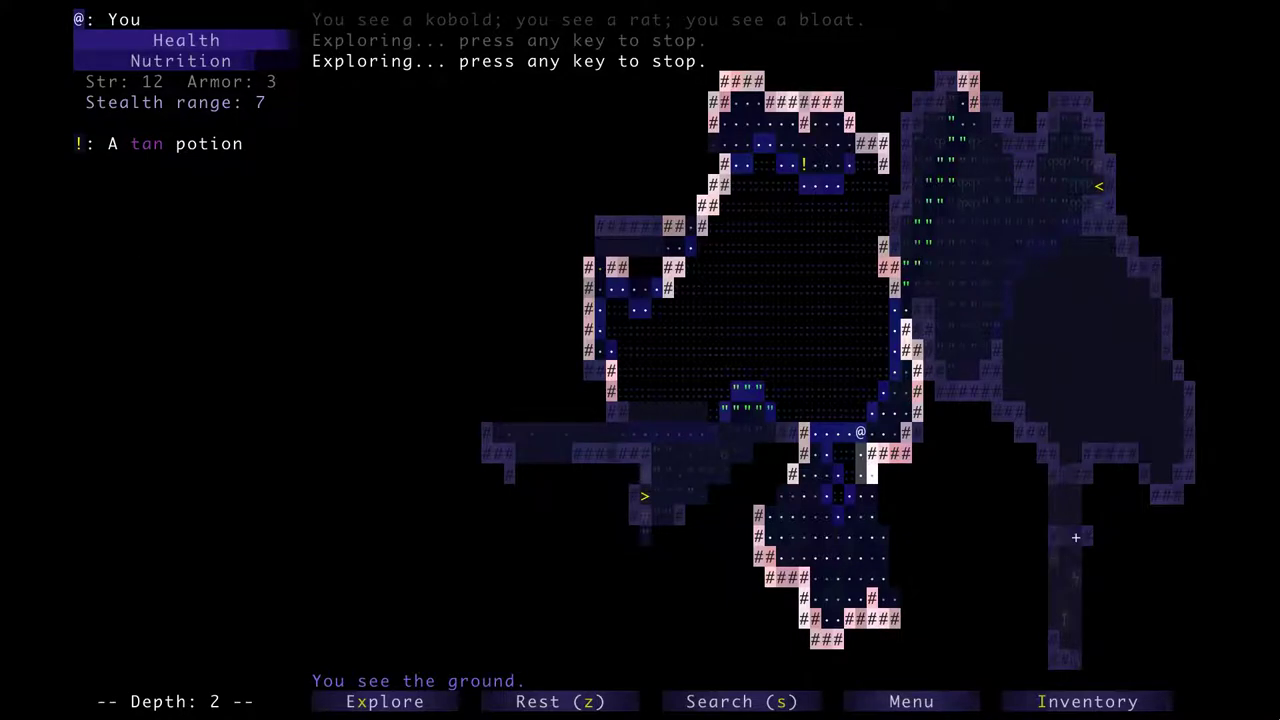
pyautogui.press('s')
pyautogui.press('j')
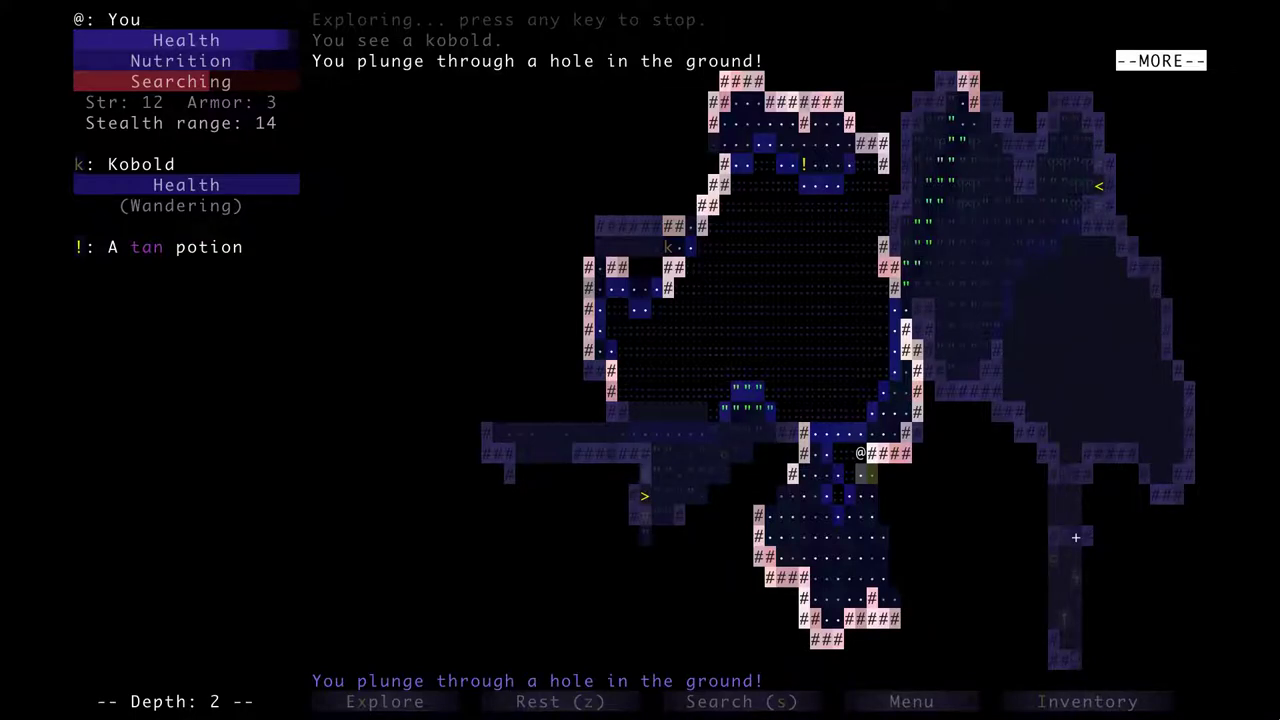
# Kill the kobold on depth 3 and grab the yellow potion.
pyautogui.press('space')
pyautogui.press('b')
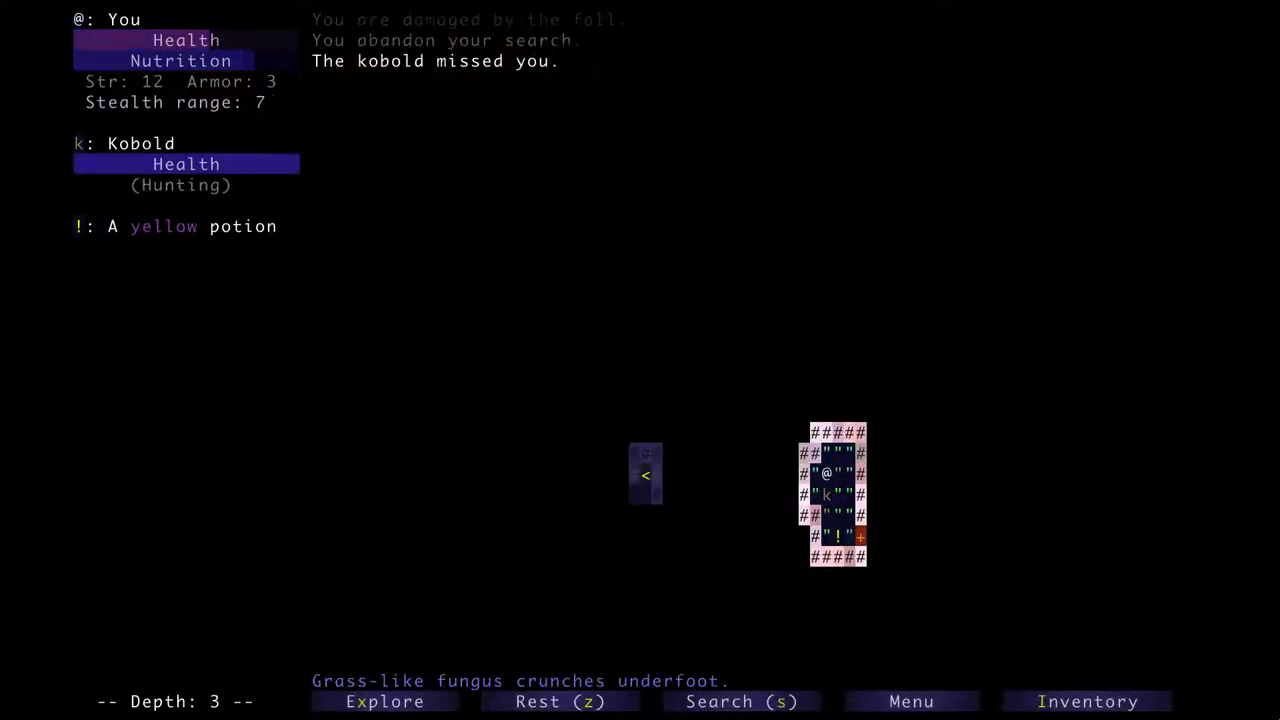
pyautogui.press('k')
pyautogui.press('k')
pyautogui.press('k')
pyautogui.press('l')
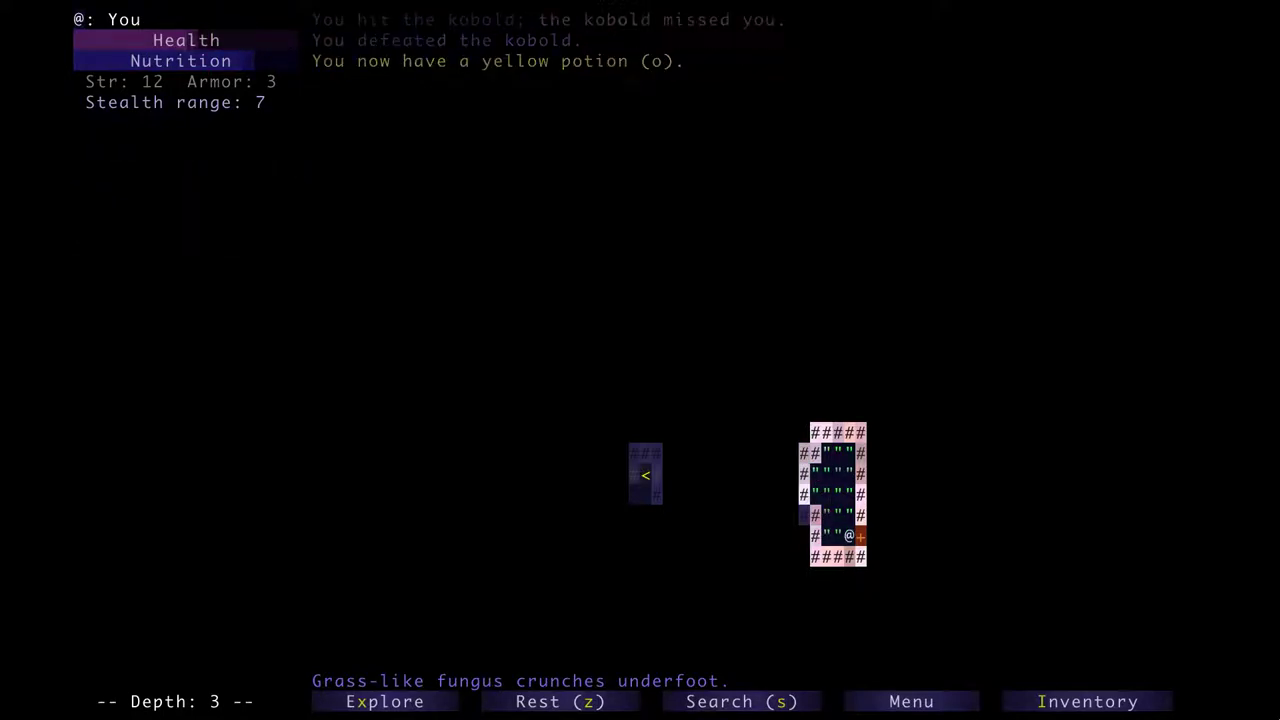
pyautogui.press('l')
pyautogui.press('l')
pyautogui.press('k')
pyautogui.press('k')
pyautogui.press('k')
# Fetch the lavender potion, defeat the goblins and rat, and take the tan potion.
pyautogui.press('y')
pyautogui.press('y')
pyautogui.press('y')
pyautogui.press('y')
pyautogui.press('x')
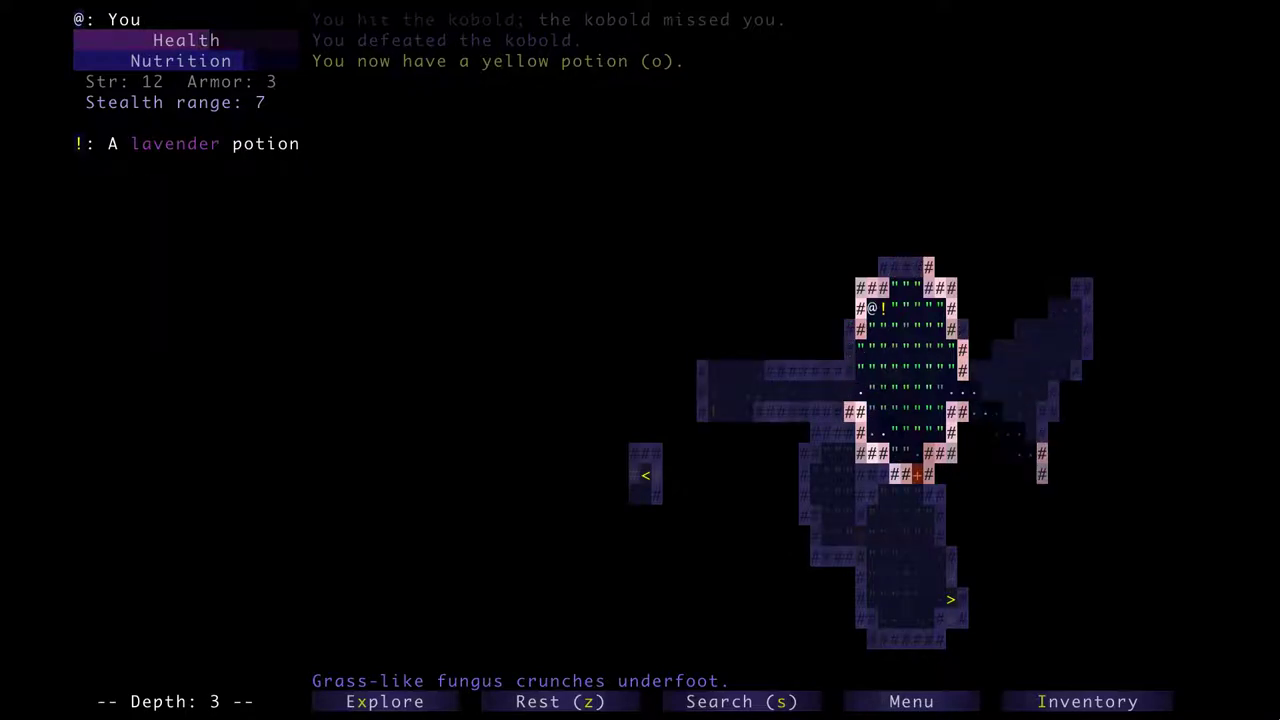
pyautogui.press('h')
pyautogui.press('h')
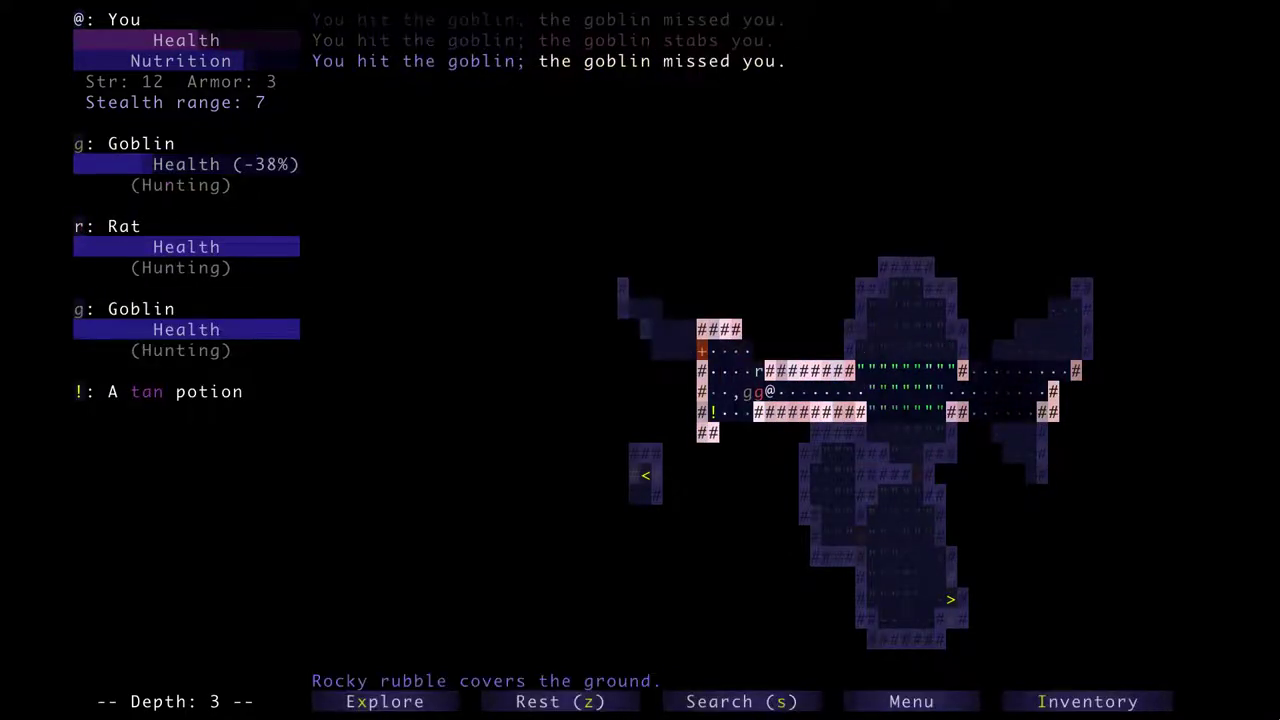
pyautogui.press('h')
pyautogui.press('h')
pyautogui.press('h')
pyautogui.press('h')
pyautogui.press('h')
pyautogui.press('h')
pyautogui.press('h')
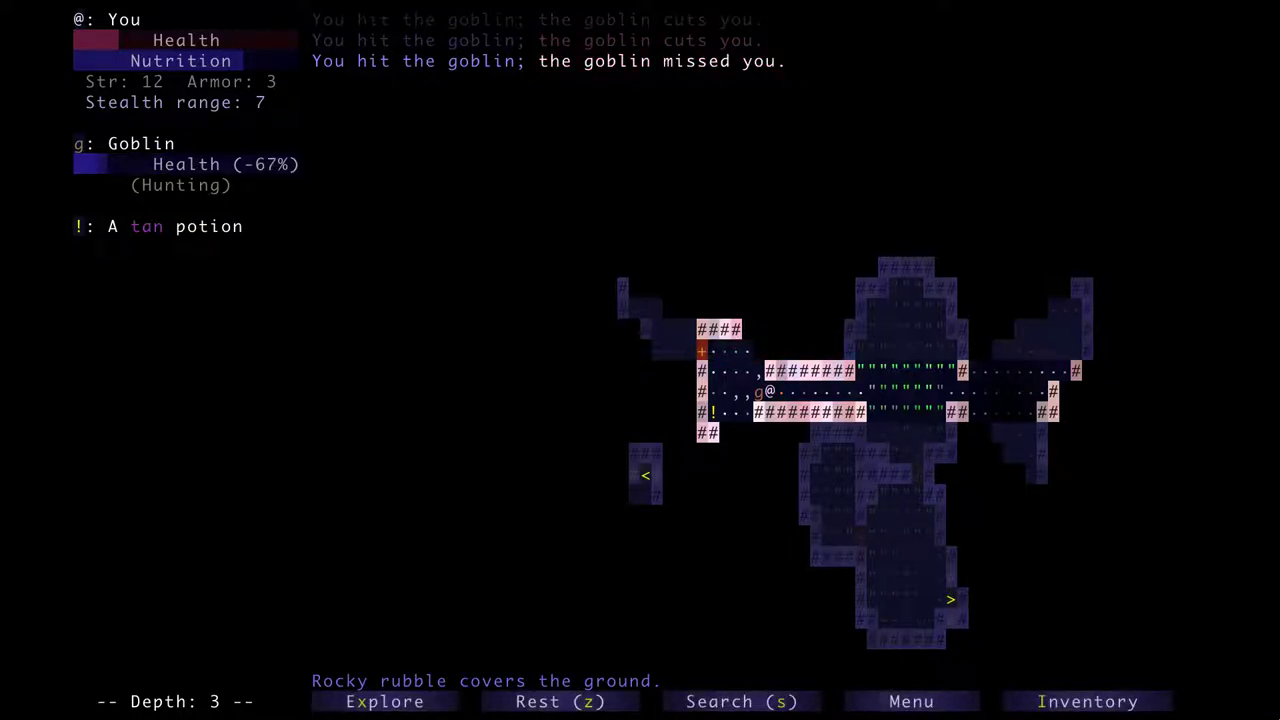
pyautogui.press('h')
pyautogui.press('h')
pyautogui.press('b')
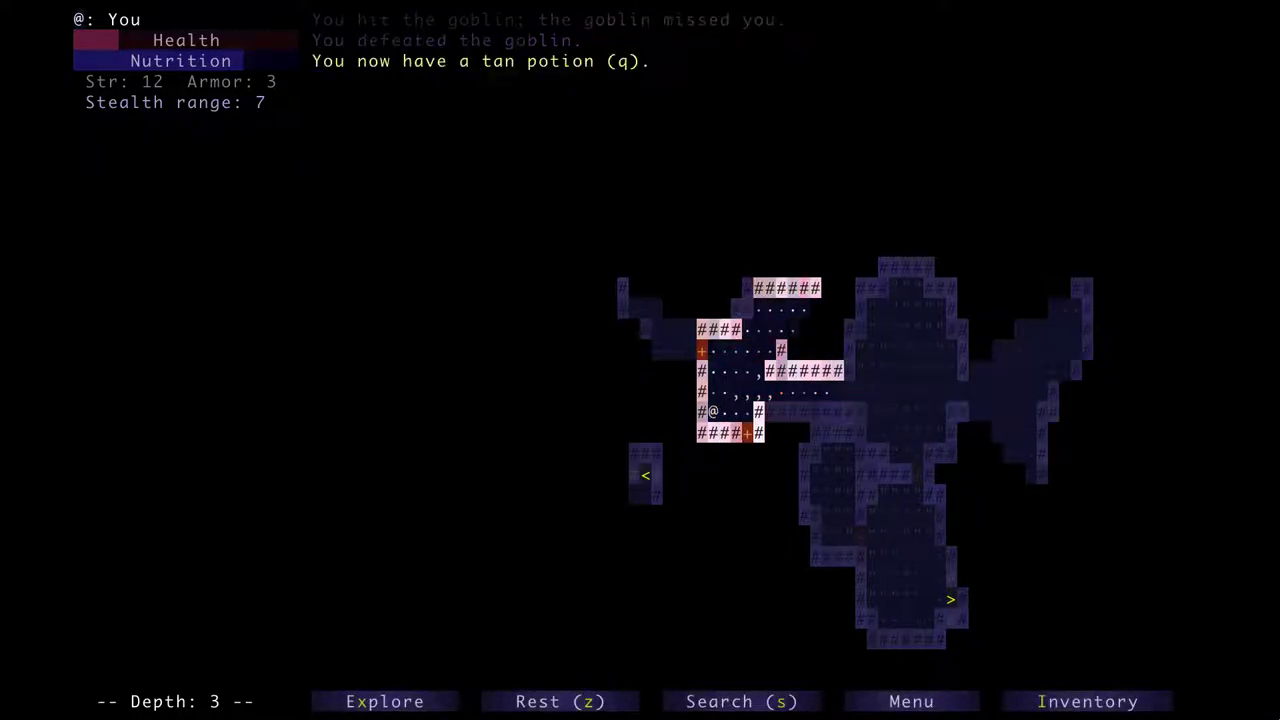
# Check the inventory, pick up the burgundy potion, and ascend the upward staircase.
pyautogui.press('i')
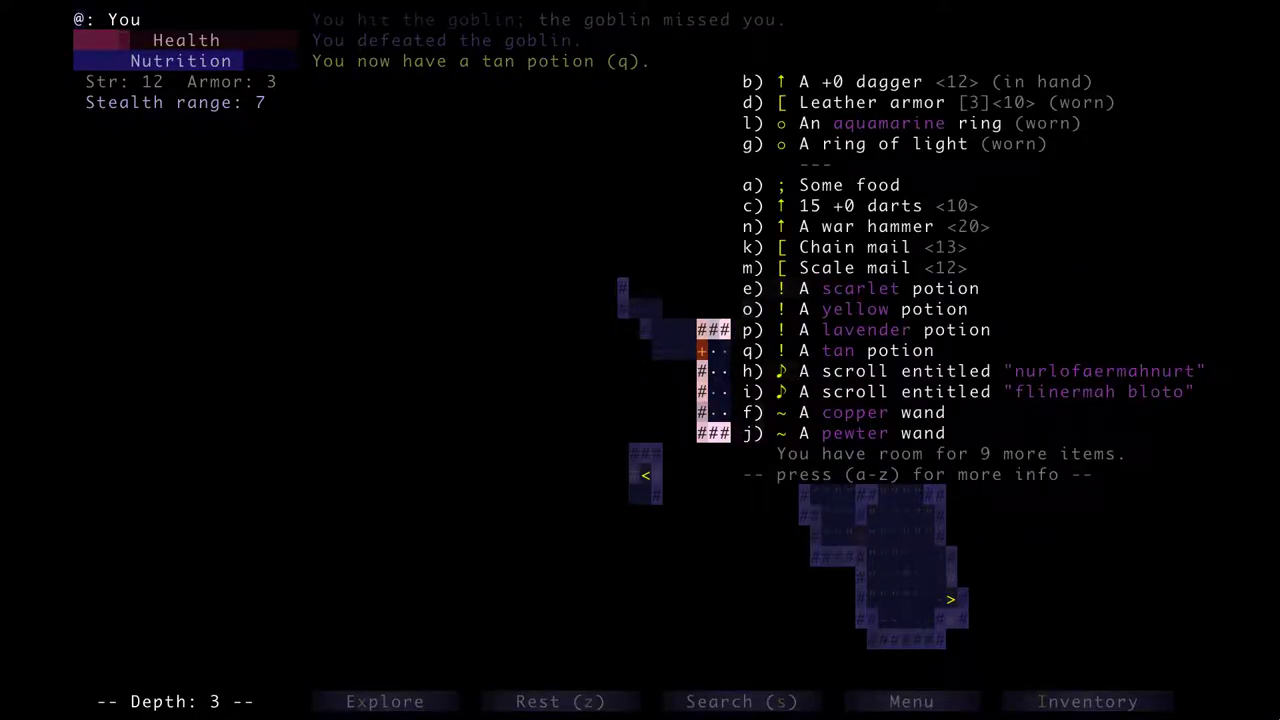
pyautogui.press('Escape')
pyautogui.press('i')
pyautogui.press('Escape')
pyautogui.press('j')
pyautogui.press('j')
pyautogui.press('j')
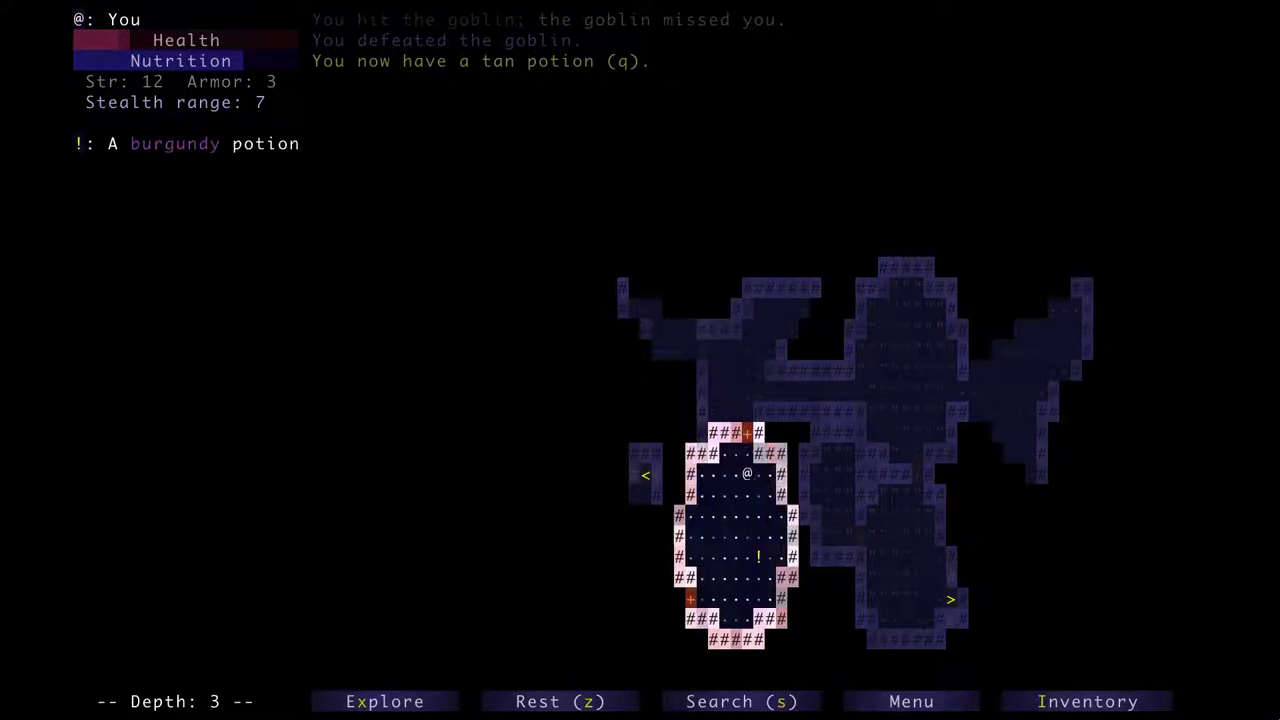
pyautogui.press('l')
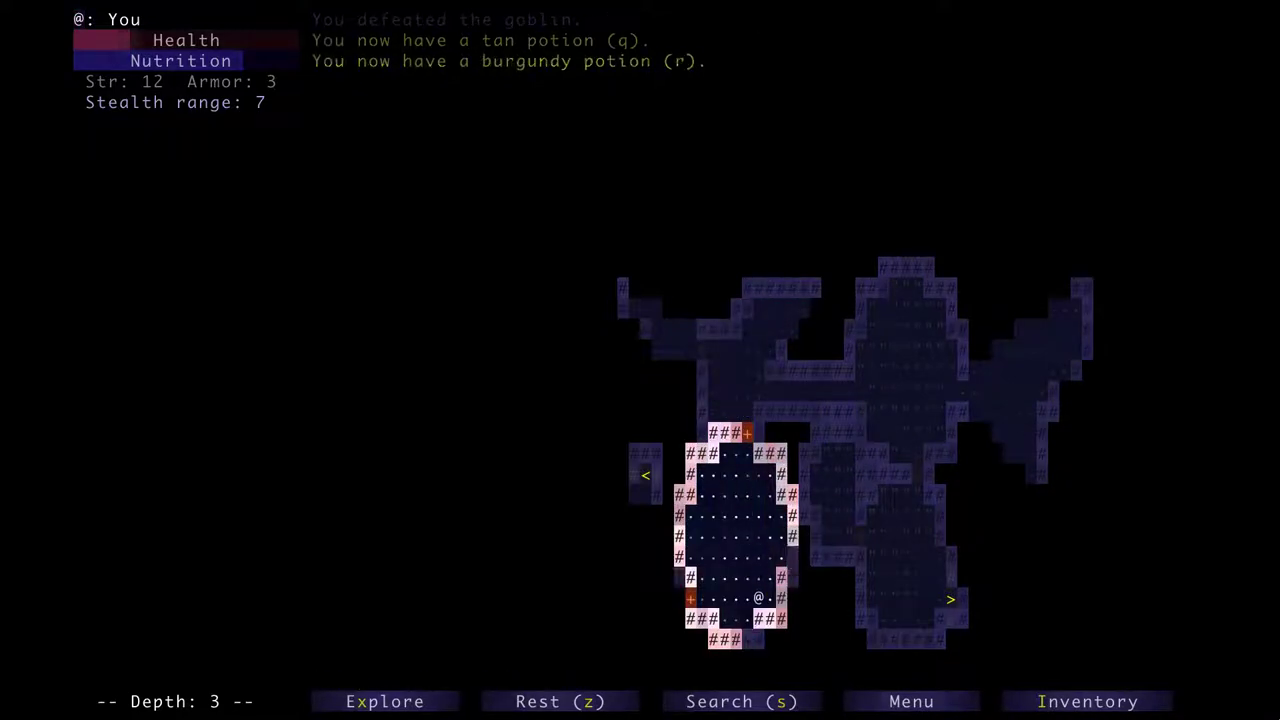
pyautogui.press('Left')
pyautogui.press('Left')
pyautogui.press('Left')
pyautogui.press('Left')
pyautogui.press('Left')
pyautogui.press('Left')
pyautogui.press('Left')
pyautogui.press('Left')
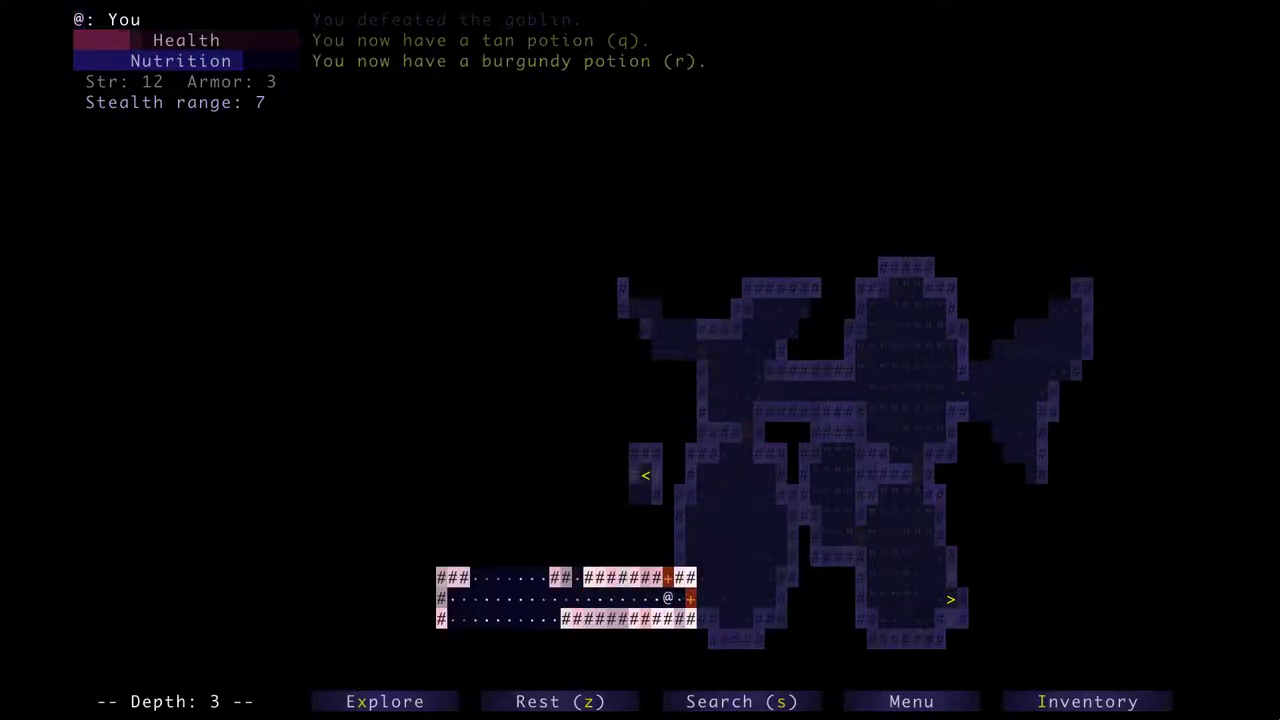
pyautogui.press('less')
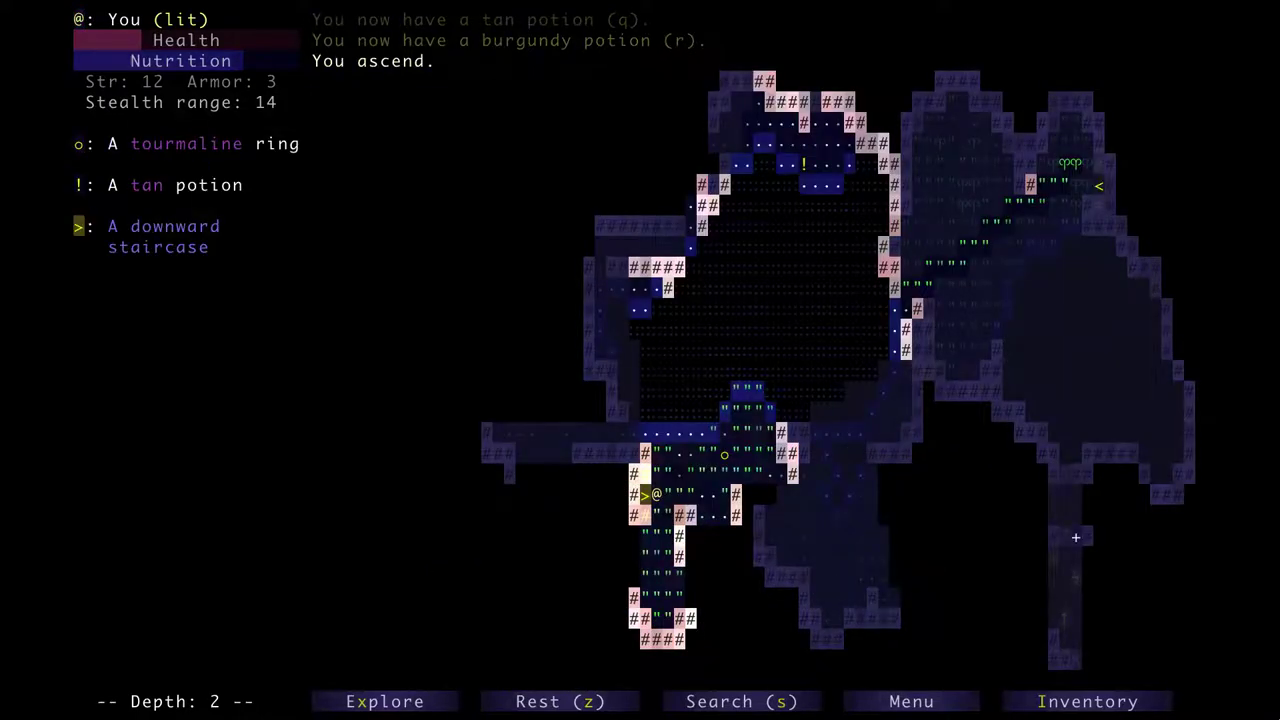
# Head for the tourmaline ring, check the pack, and throw a dart at the bloat.
pyautogui.press('x')
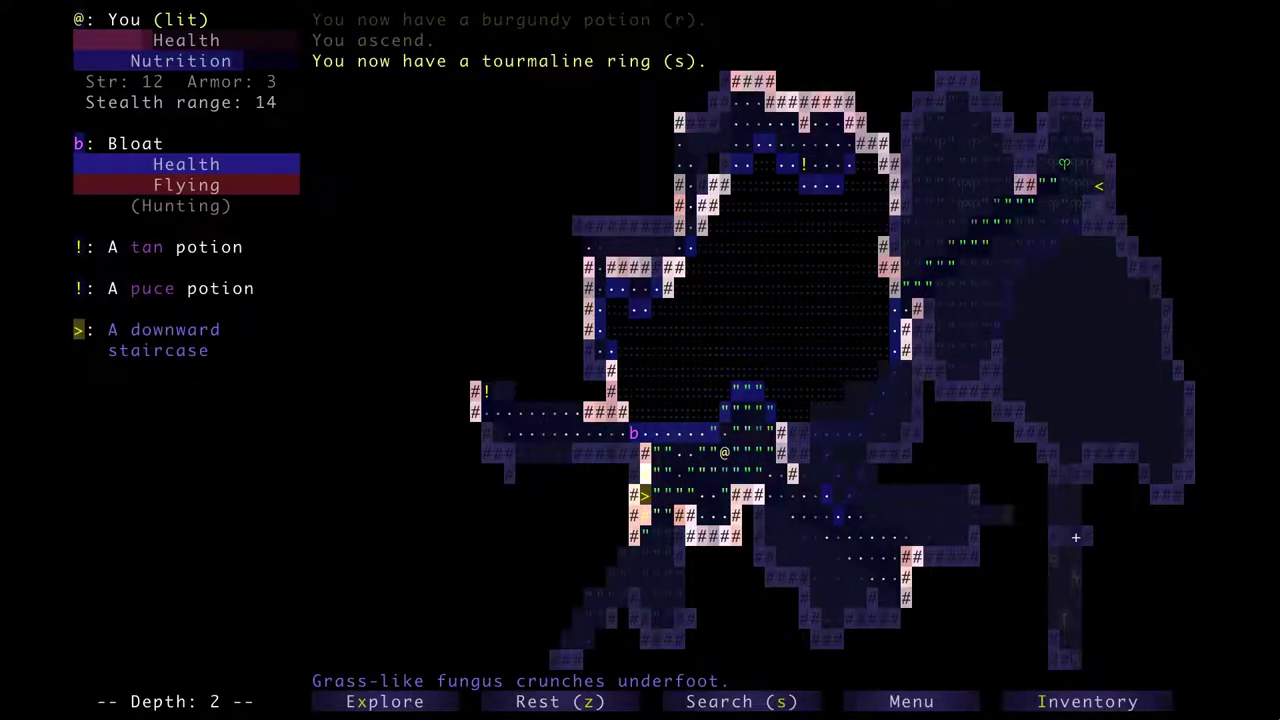
pyautogui.press('i')
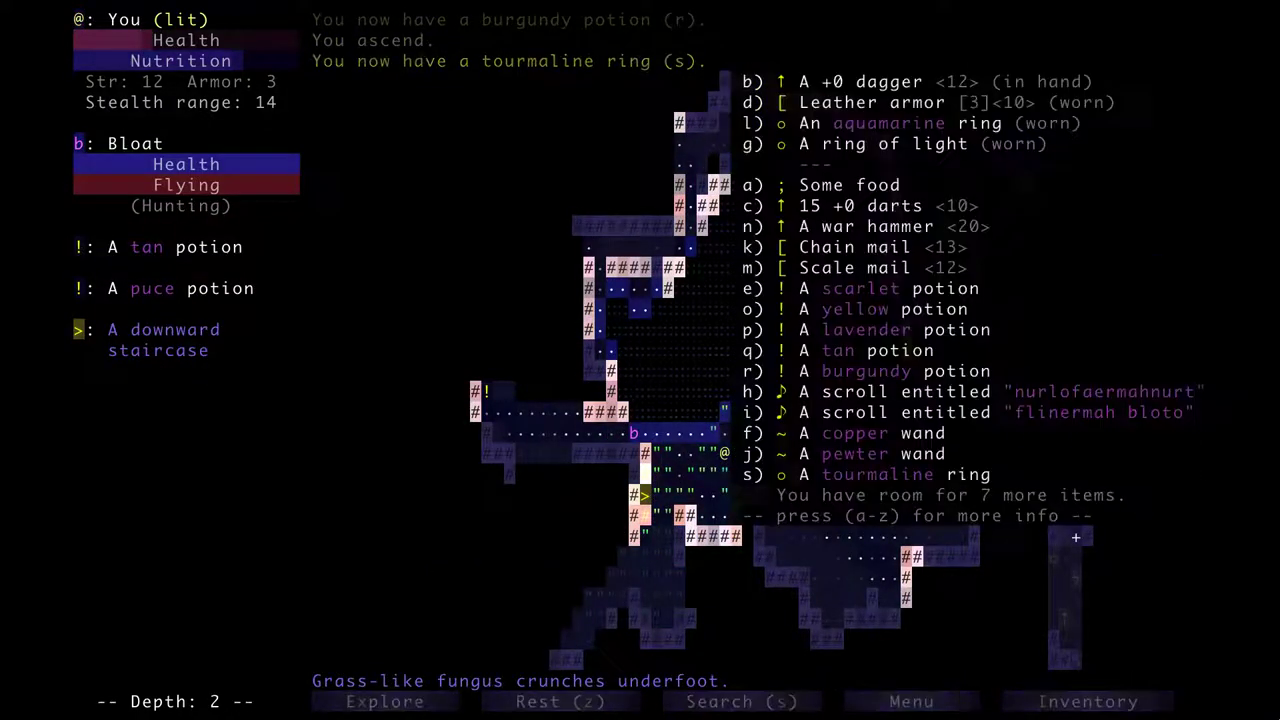
pyautogui.press('Escape')
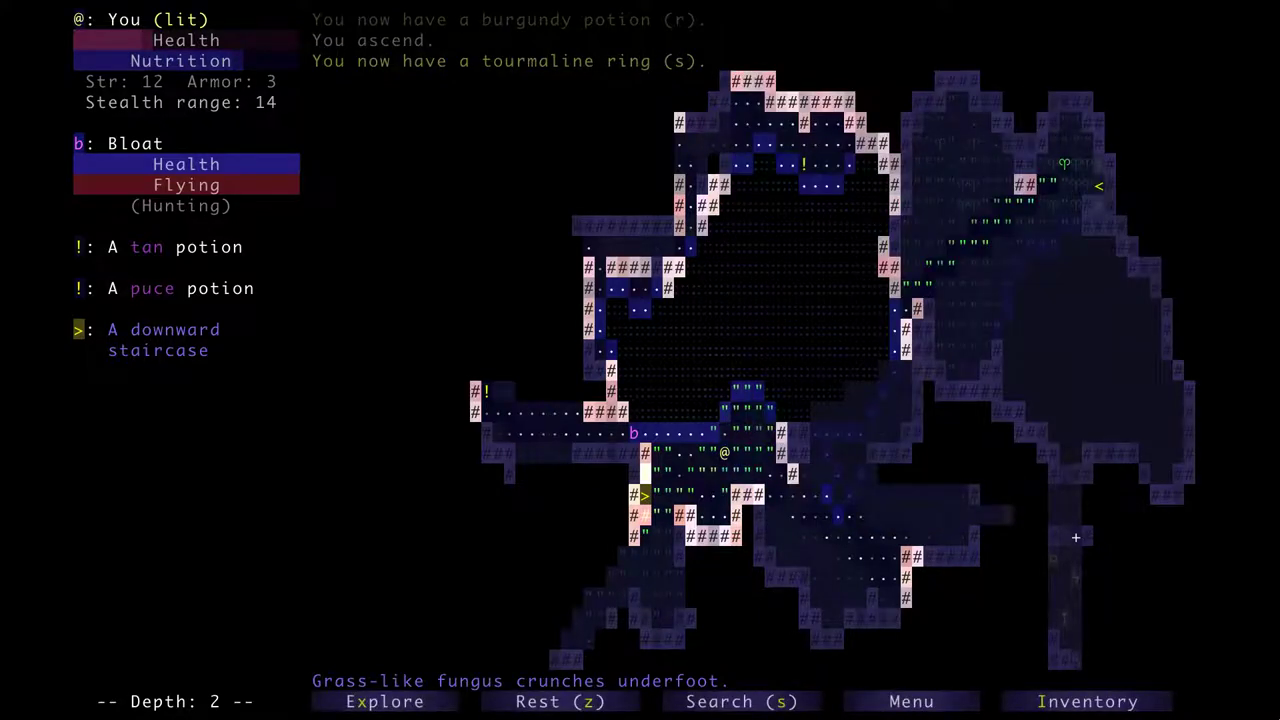
pyautogui.press('t')
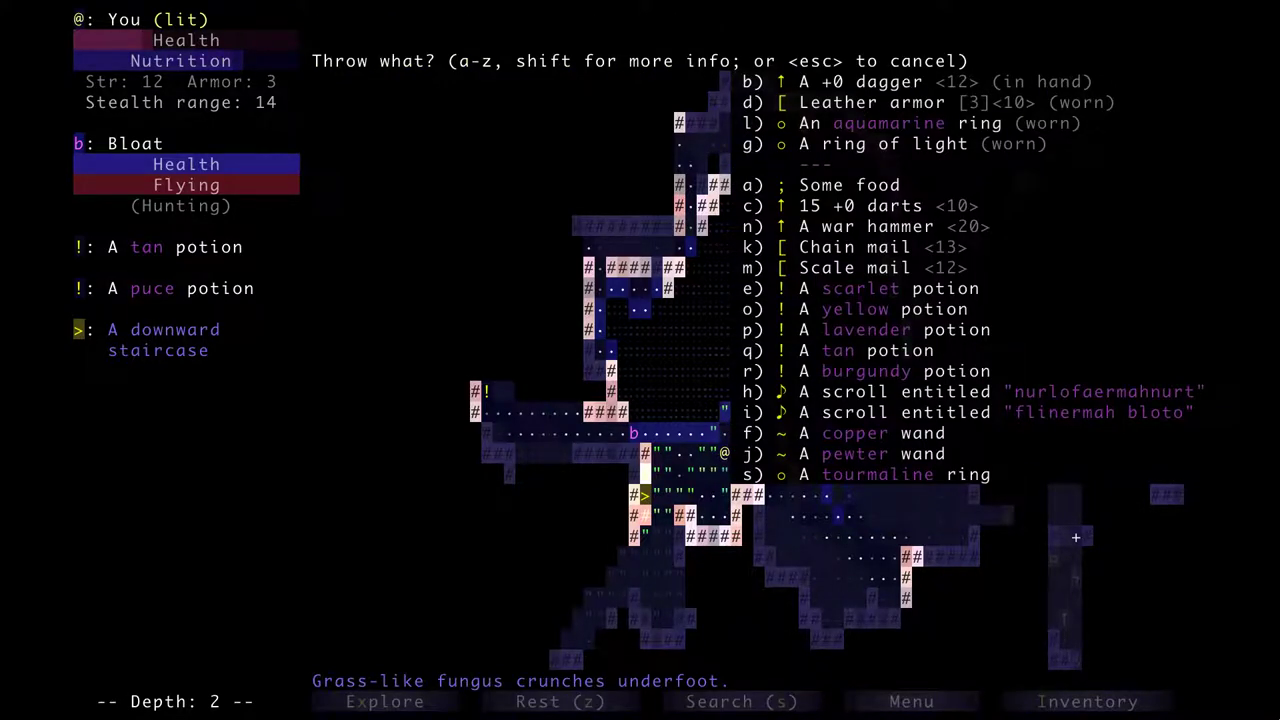
pyautogui.press('c')
pyautogui.press('Return')
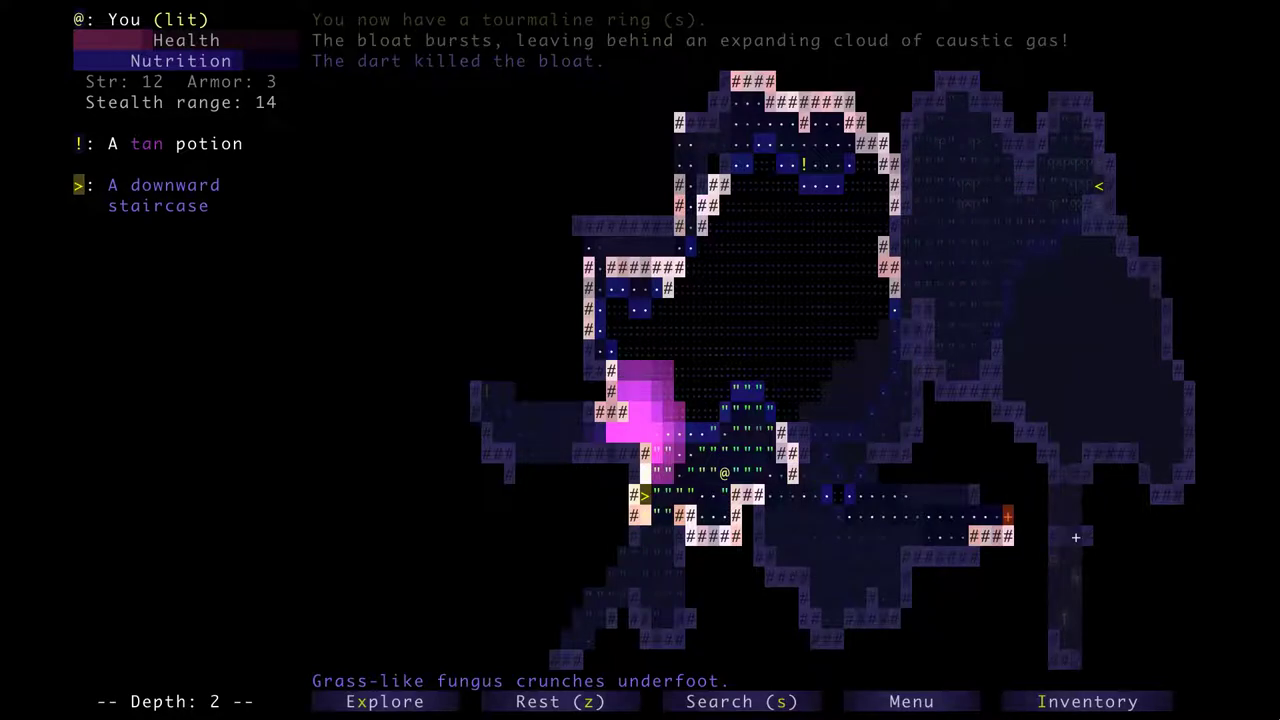
# Step out of the caustic gas cloud and search for hidden passages.
pyautogui.press('Right')
pyautogui.press('Right')
pyautogui.press('Right')
pyautogui.press('Right')
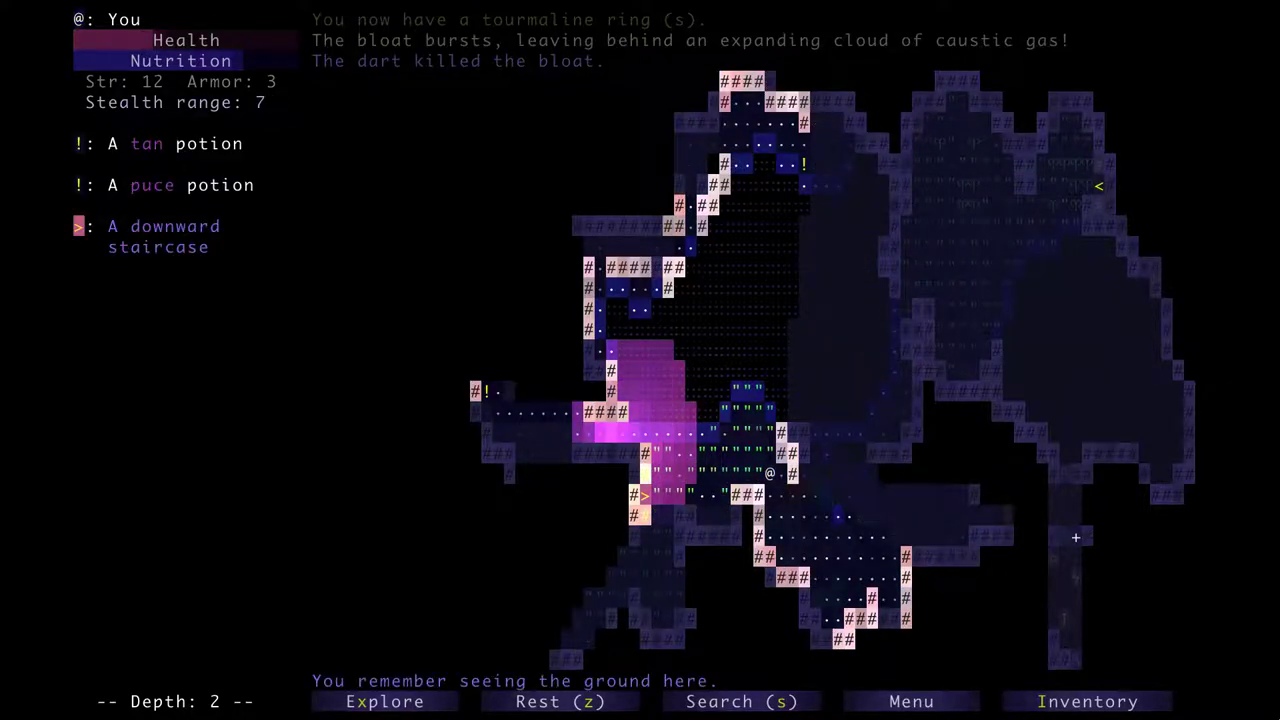
pyautogui.press('Down')
pyautogui.press('Down')
pyautogui.press('Down')
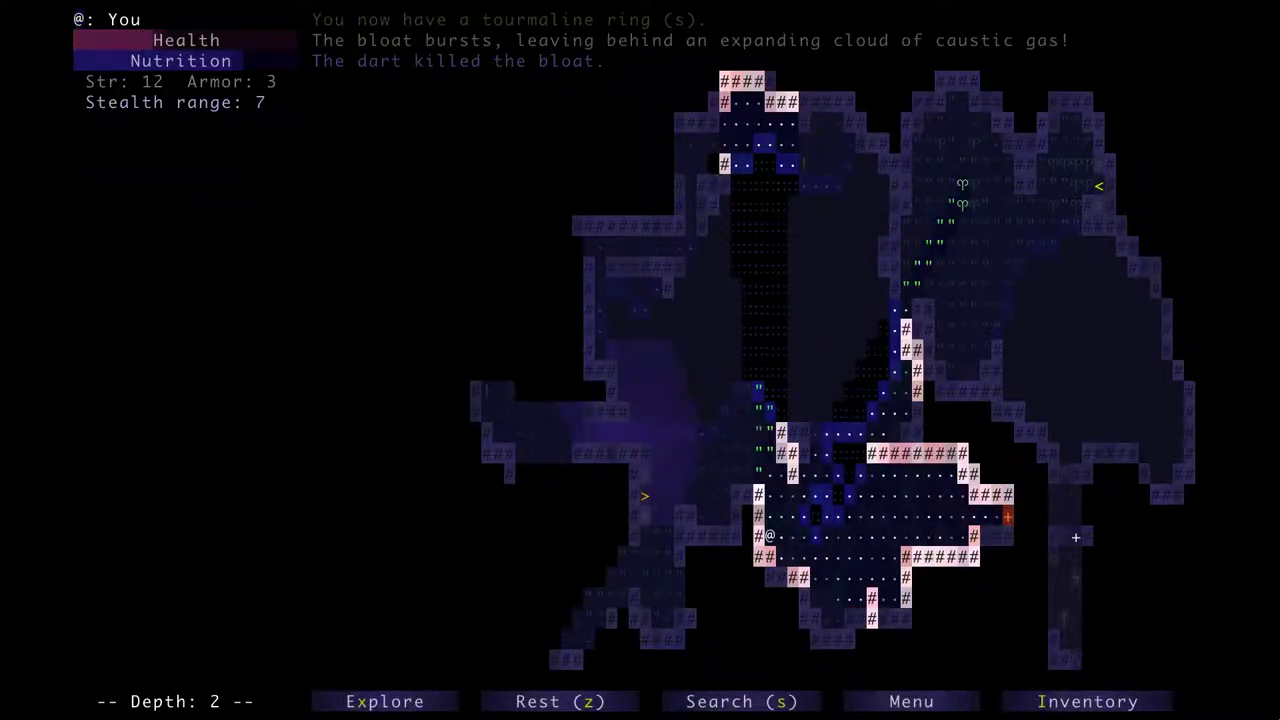
pyautogui.press('s')
pyautogui.press('Right')
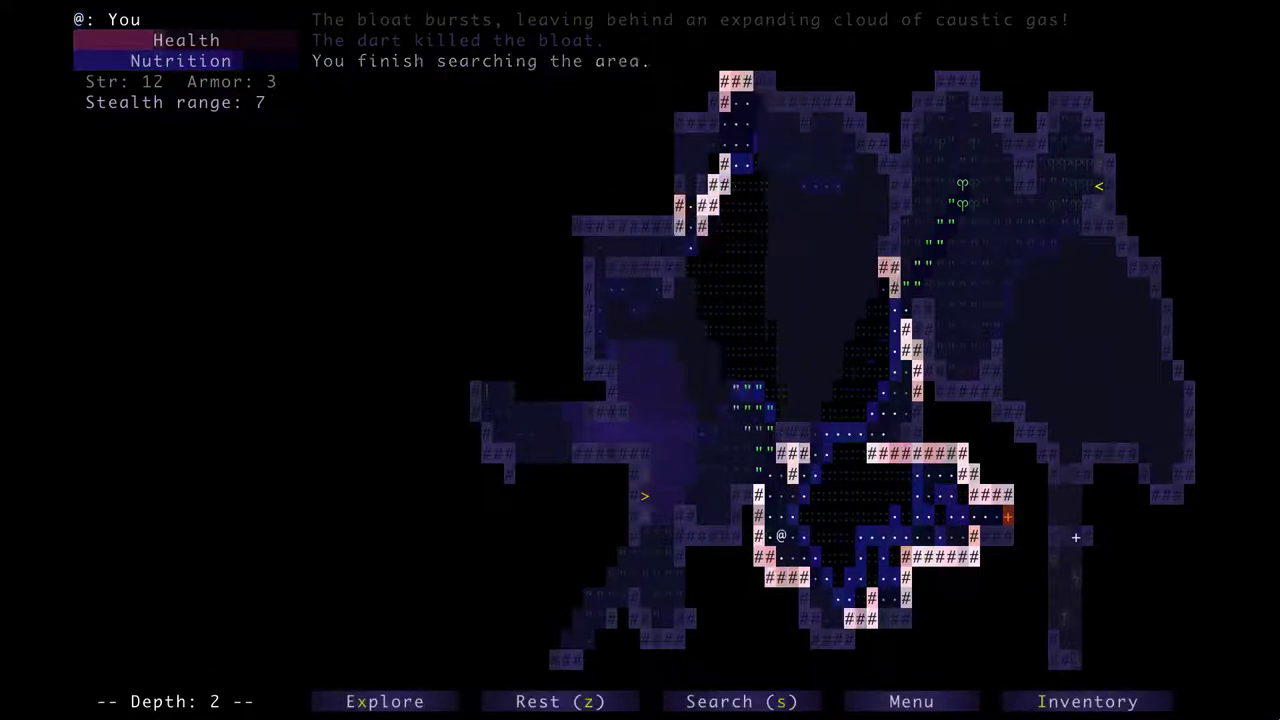
# Explore down the winding passage and return up toward the eastern corridor.
pyautogui.press('Down')
pyautogui.press('Right')
pyautogui.press('Down')
pyautogui.press('Right')
pyautogui.press('Down')
pyautogui.press('Right')
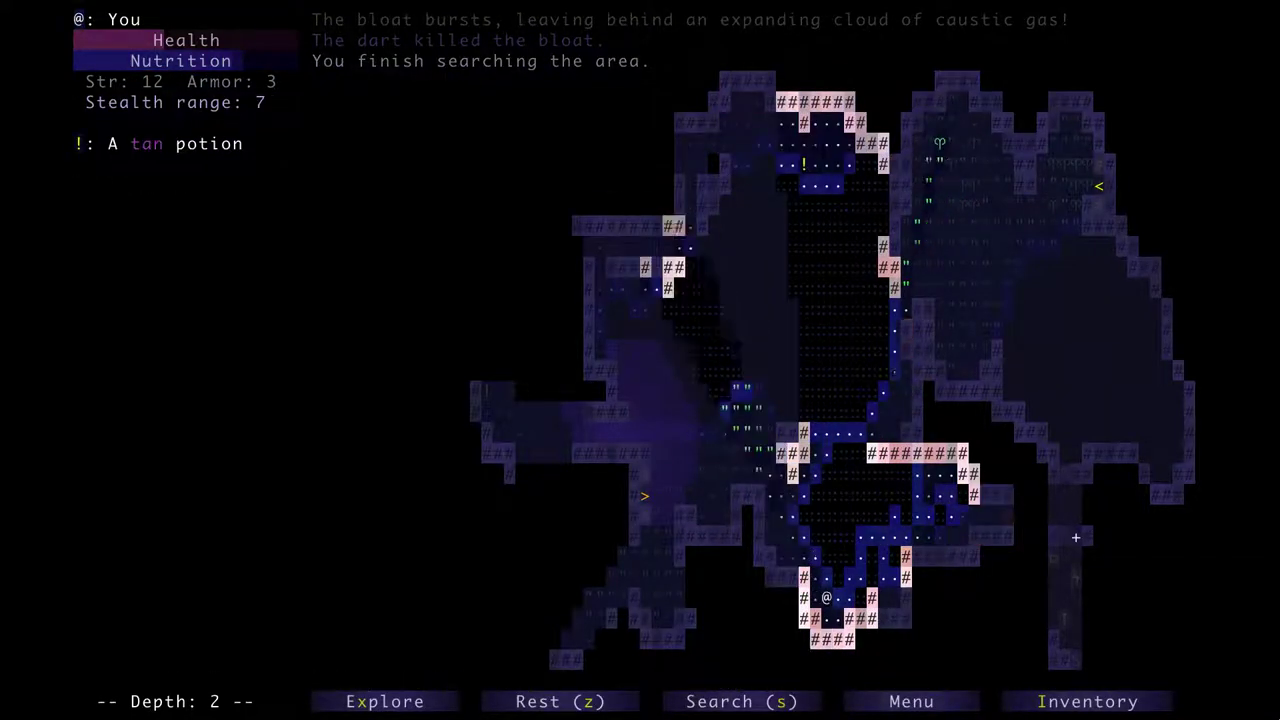
pyautogui.press('Up')
pyautogui.press('Right')
pyautogui.press('Up')
pyautogui.press('Right')
pyautogui.press('Up')
pyautogui.press('Right')
pyautogui.press('Right')
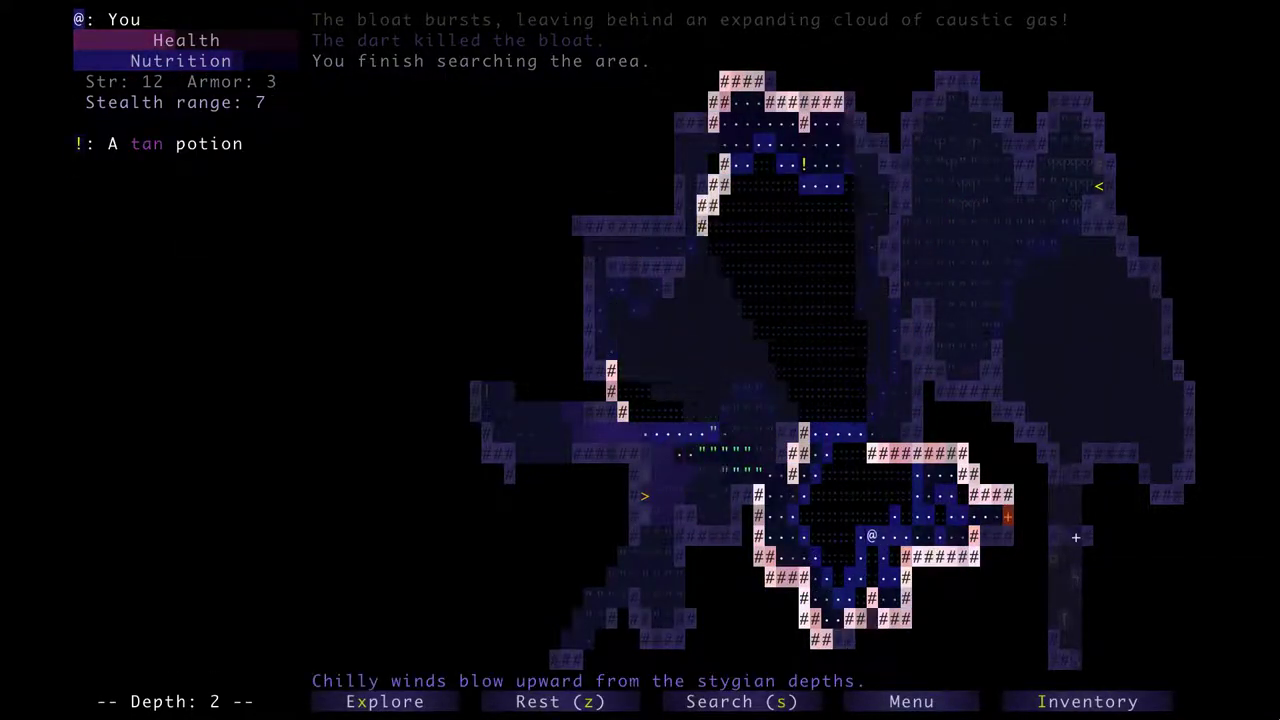
pyautogui.press('Right')
pyautogui.press('Right')
pyautogui.press('Right')
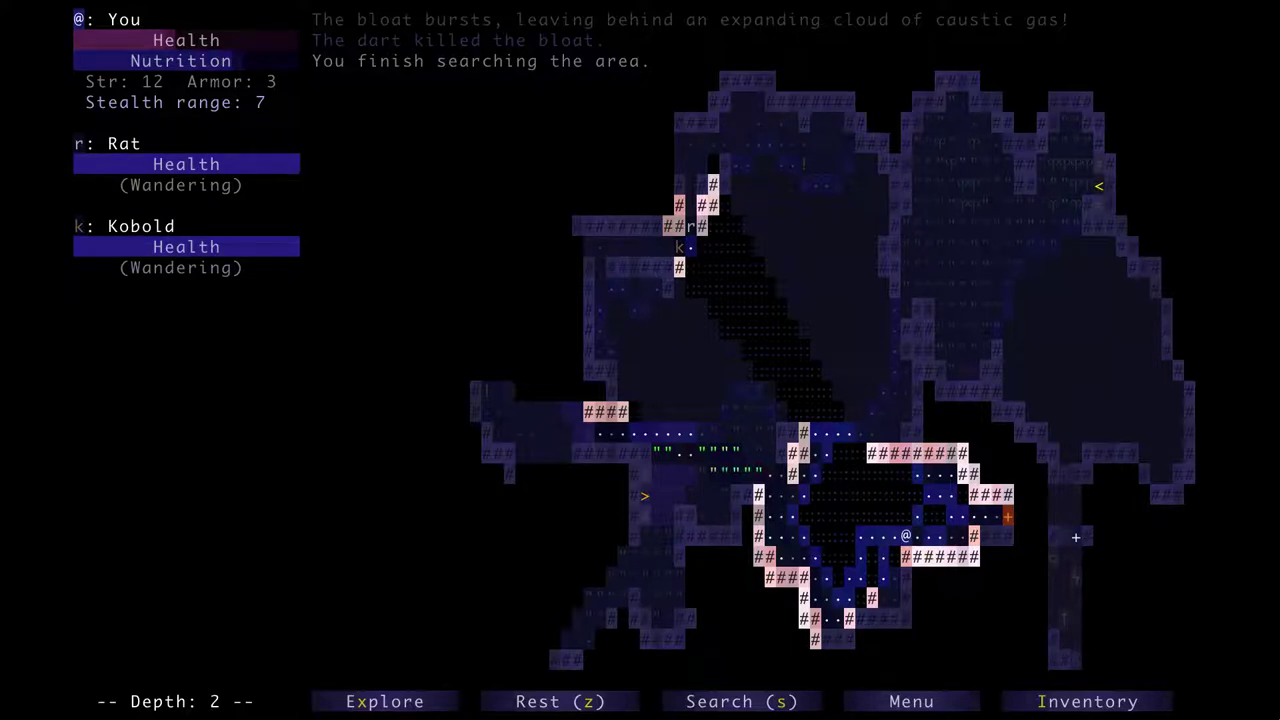
# Search again, then walk east around the wall and through the doorway.
pyautogui.press('s')
pyautogui.press('Right')
pyautogui.press('Right')
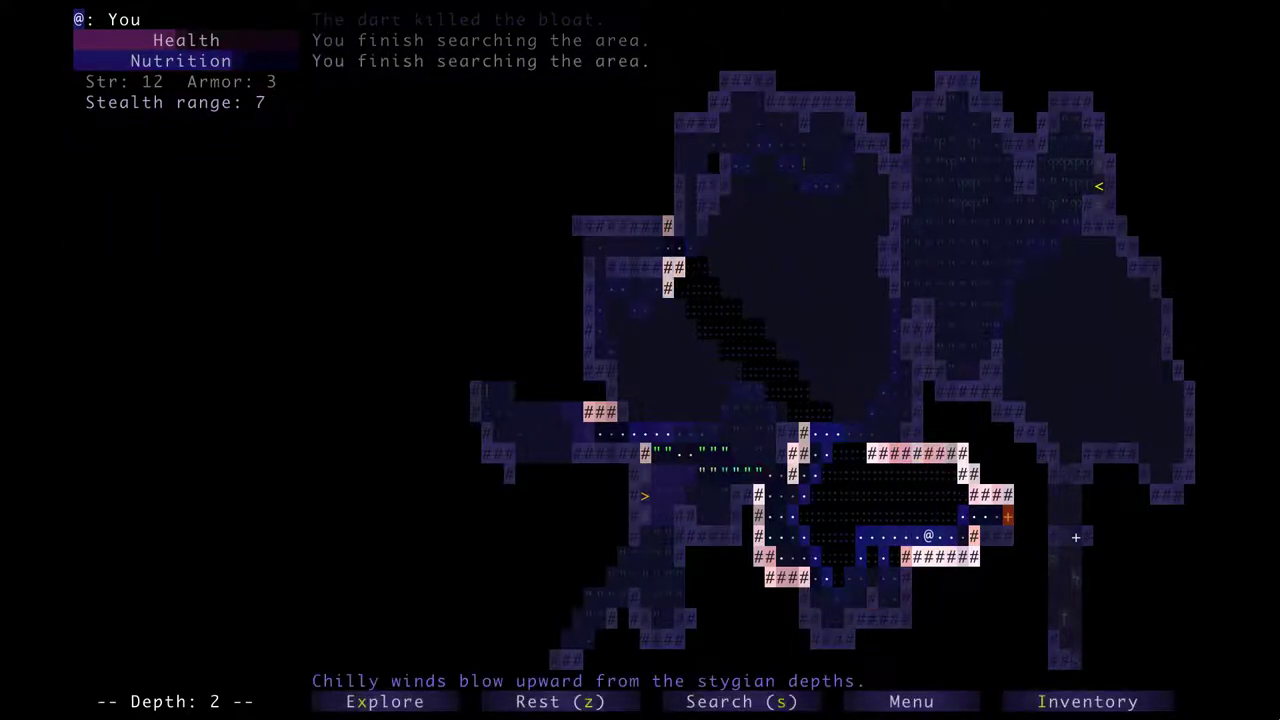
pyautogui.press('Right')
pyautogui.press('Right')
pyautogui.press('Right')
pyautogui.press('Up')
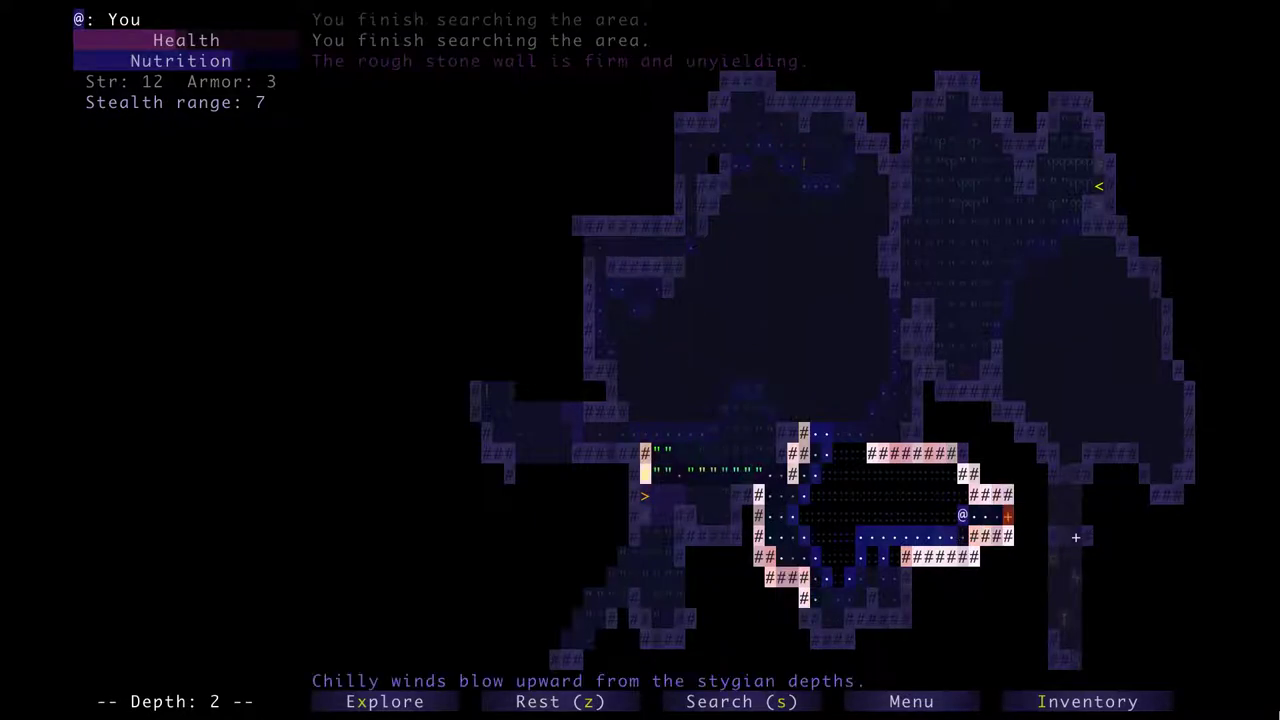
pyautogui.press('Right')
pyautogui.press('Right')
pyautogui.press('Right')
pyautogui.press('Right')
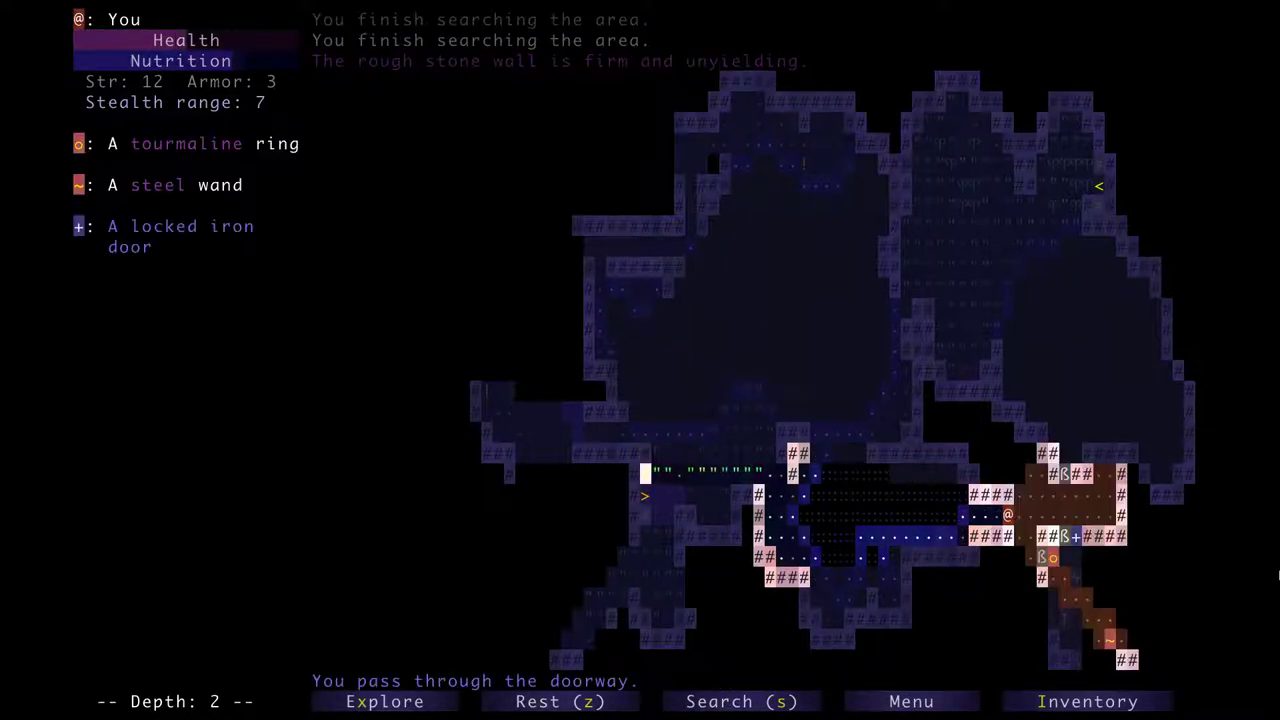
pyautogui.press('Right')
# Enter the altar room and read the broadsword and door key descriptions.
pyautogui.press('Down')
pyautogui.press('Down')
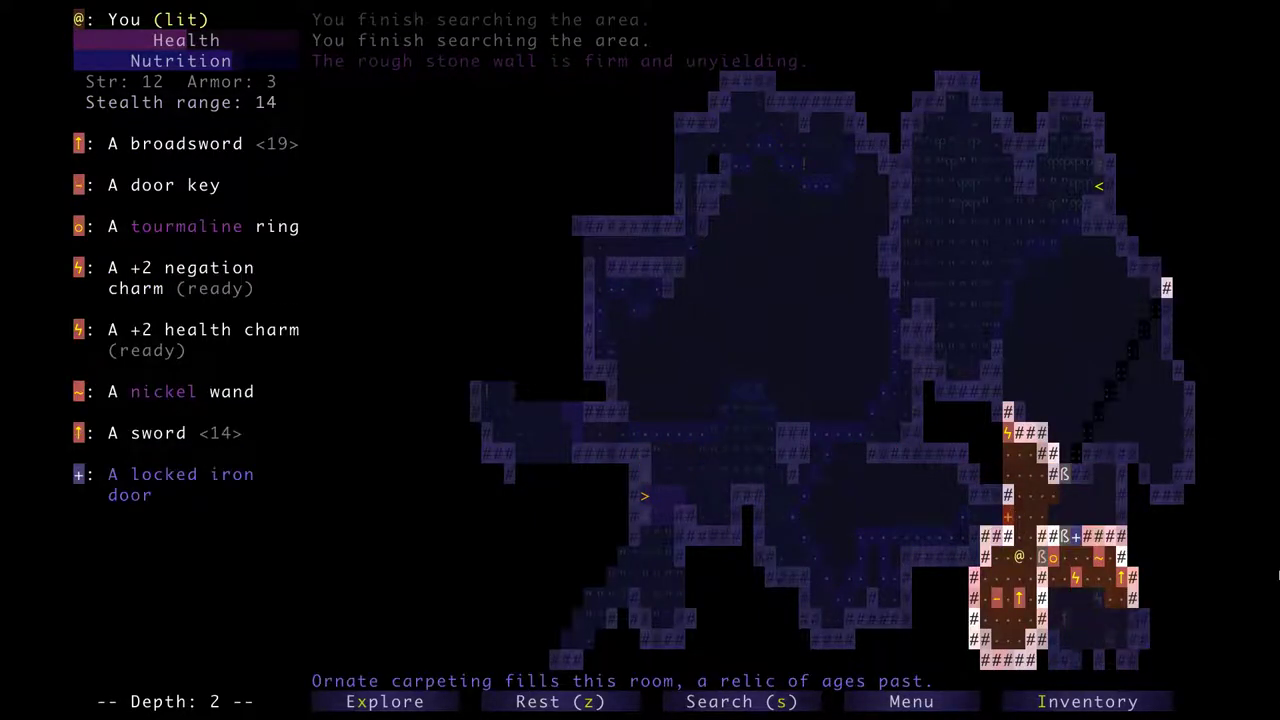
pyautogui.press('Tab')
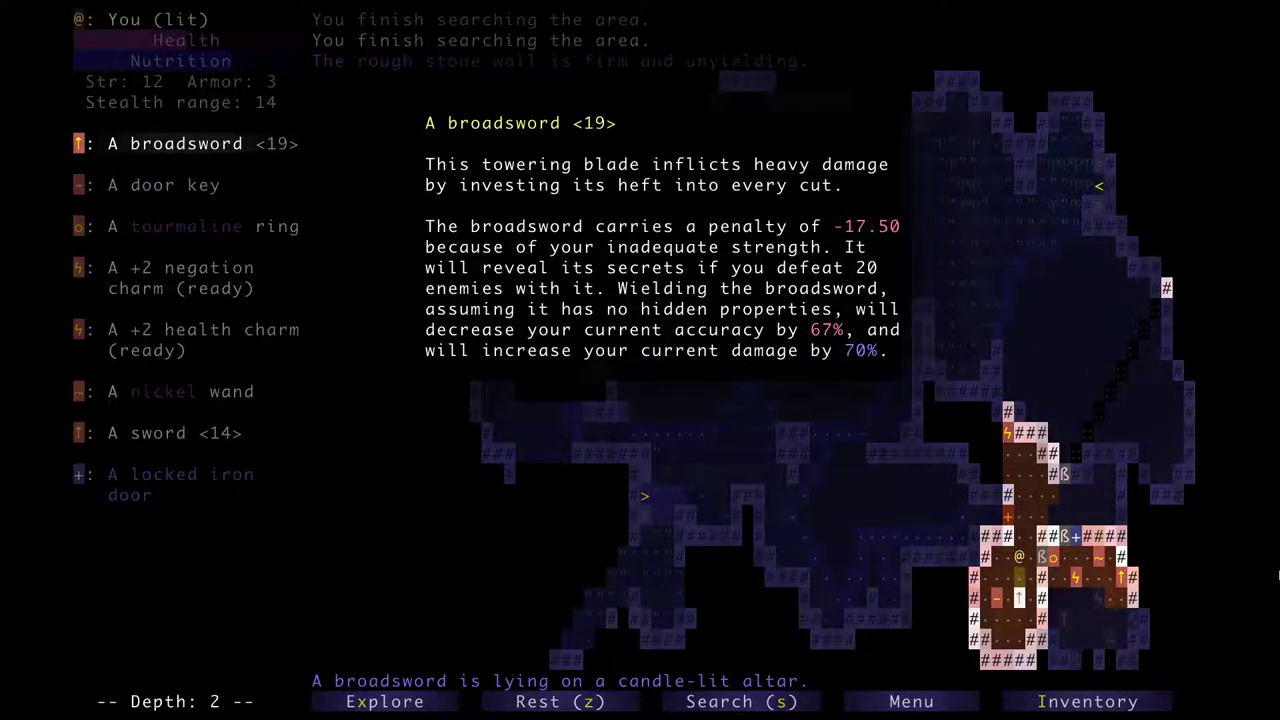
pyautogui.press('Tab')
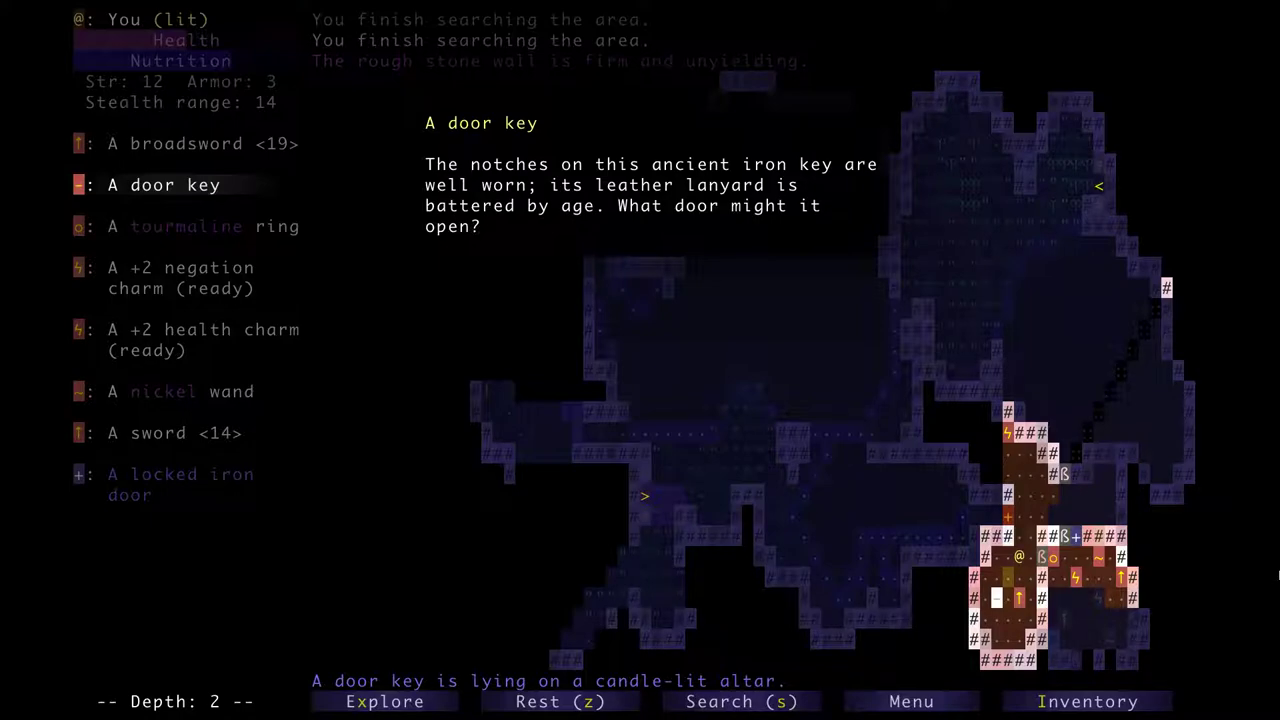
pyautogui.press('Escape')
pyautogui.press('Up')
pyautogui.press('Up')
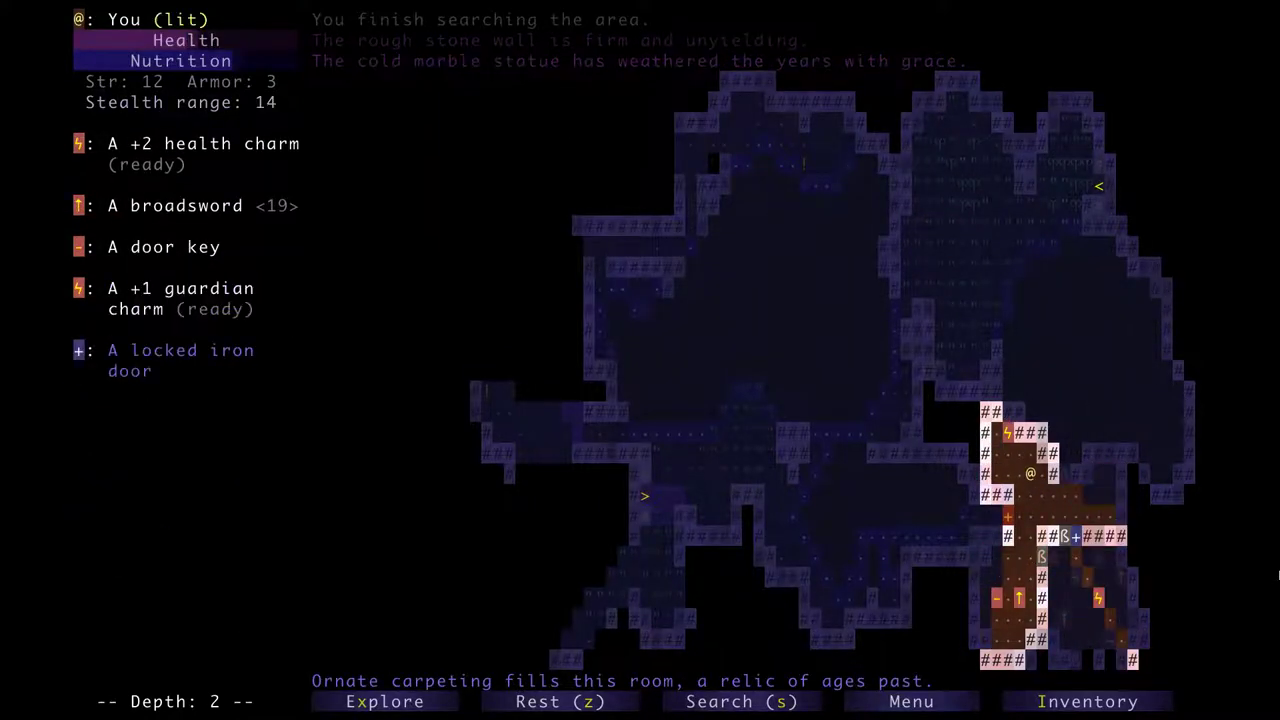
pyautogui.press('Up')
# Read the +2 health charm, revisit the broadsword and key, and take the door key.
pyautogui.press('Tab')
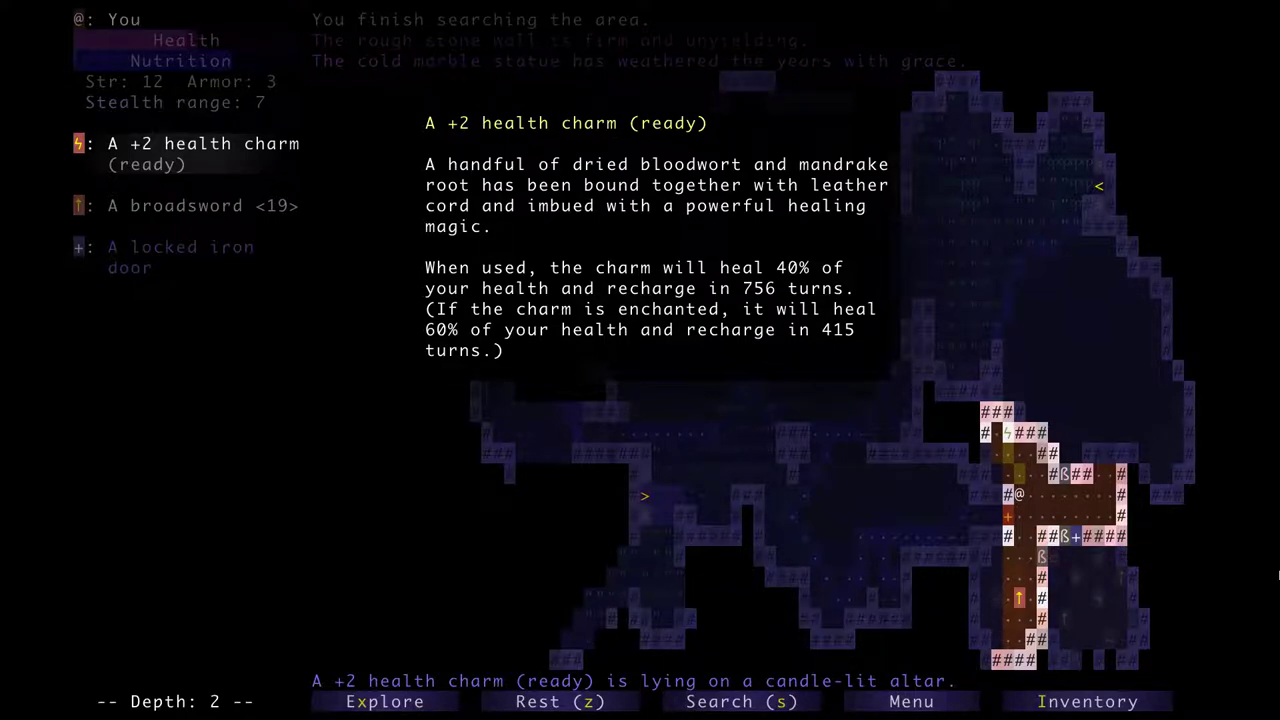
pyautogui.press('Down')
pyautogui.press('Down')
pyautogui.press('Down')
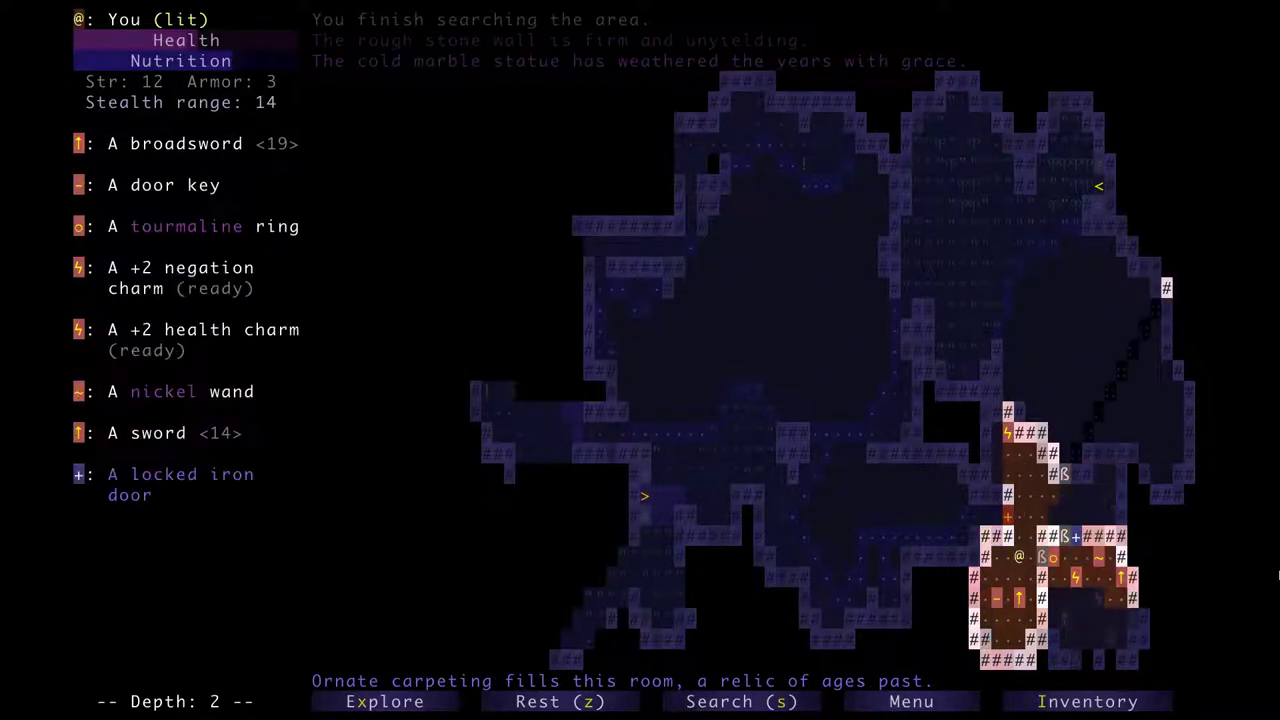
pyautogui.press('Right')
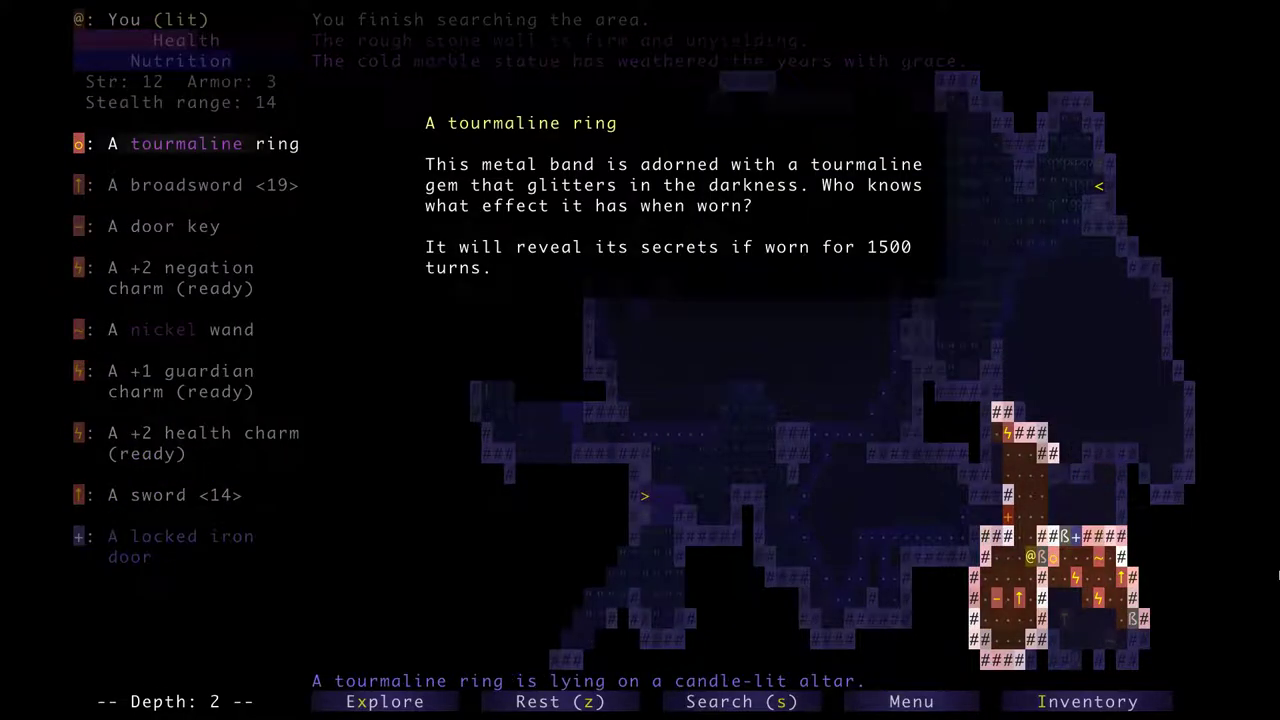
pyautogui.press('Tab')
pyautogui.press('Tab')
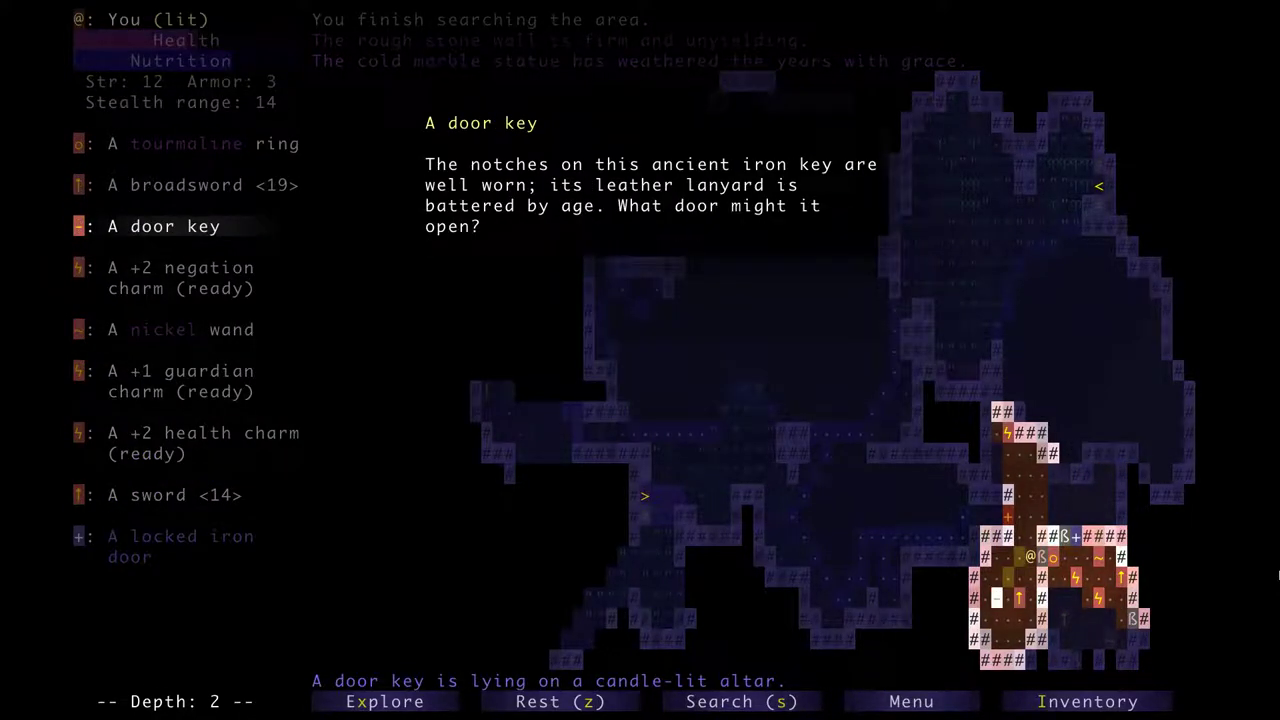
pyautogui.press('Tab')
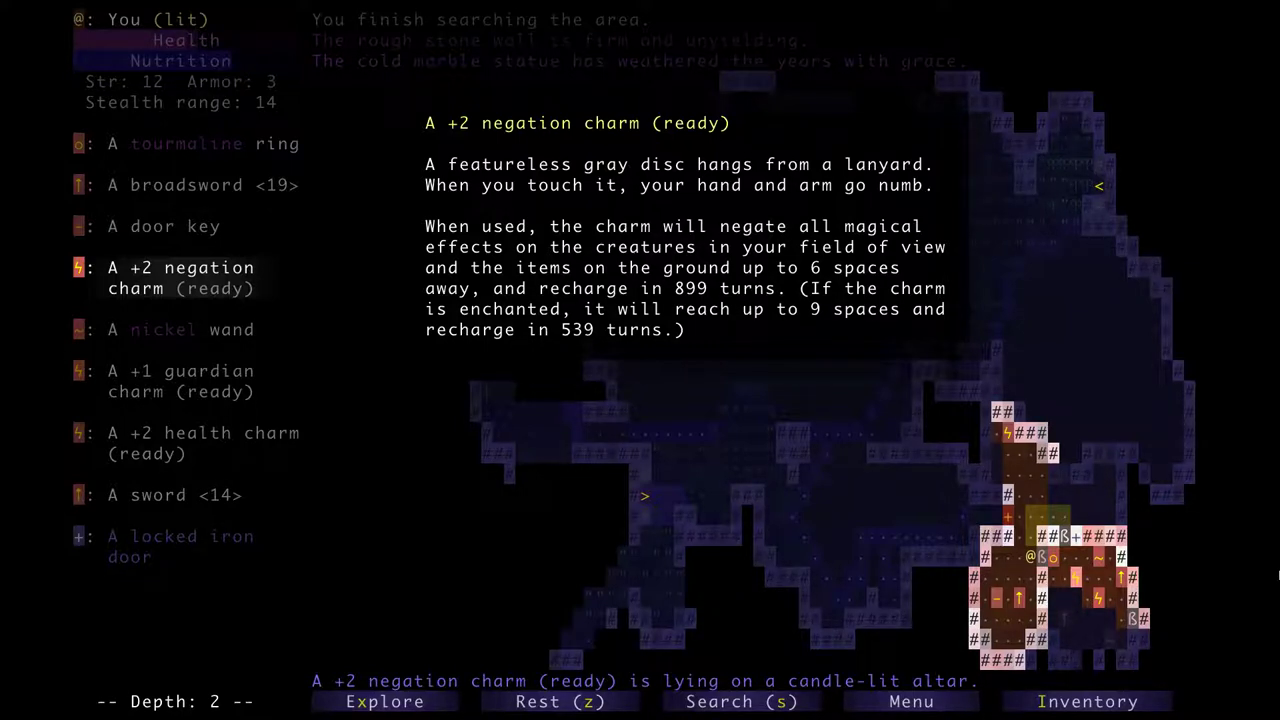
pyautogui.press('x')
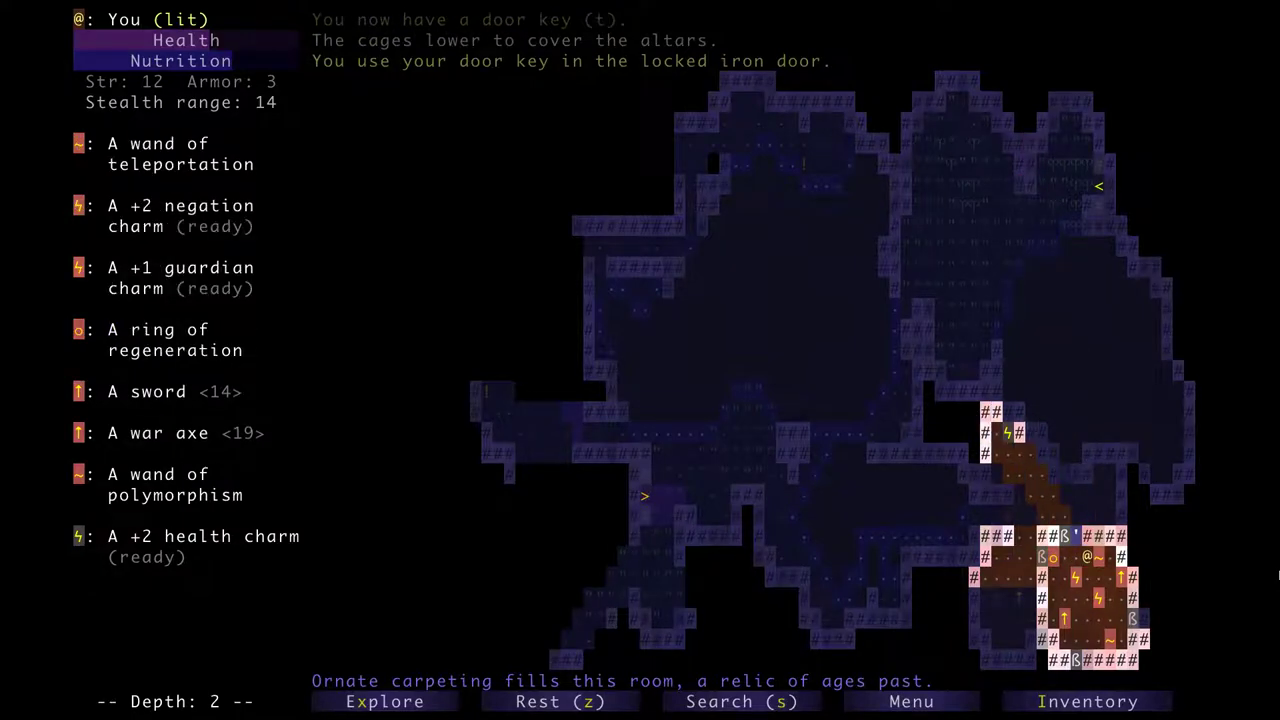
# Read the wand of teleportation's description and check the pack.
pyautogui.press('Tab')
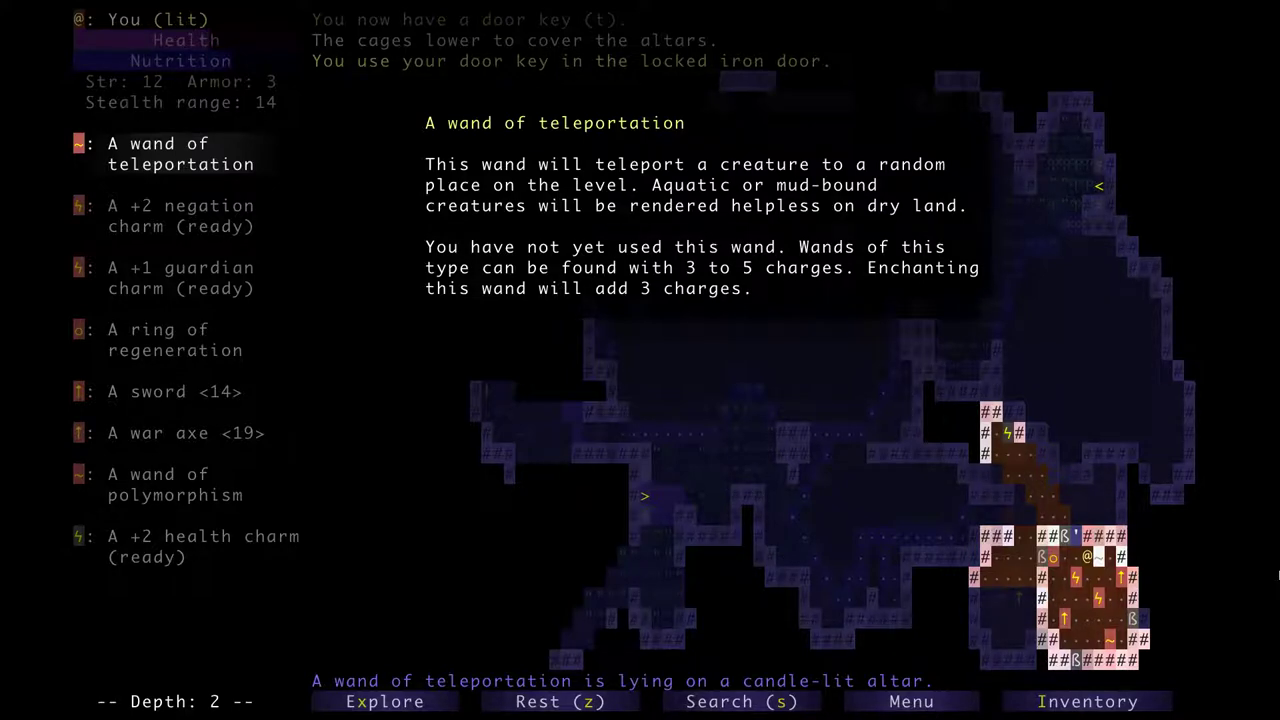
pyautogui.press('Escape')
pyautogui.press('i')
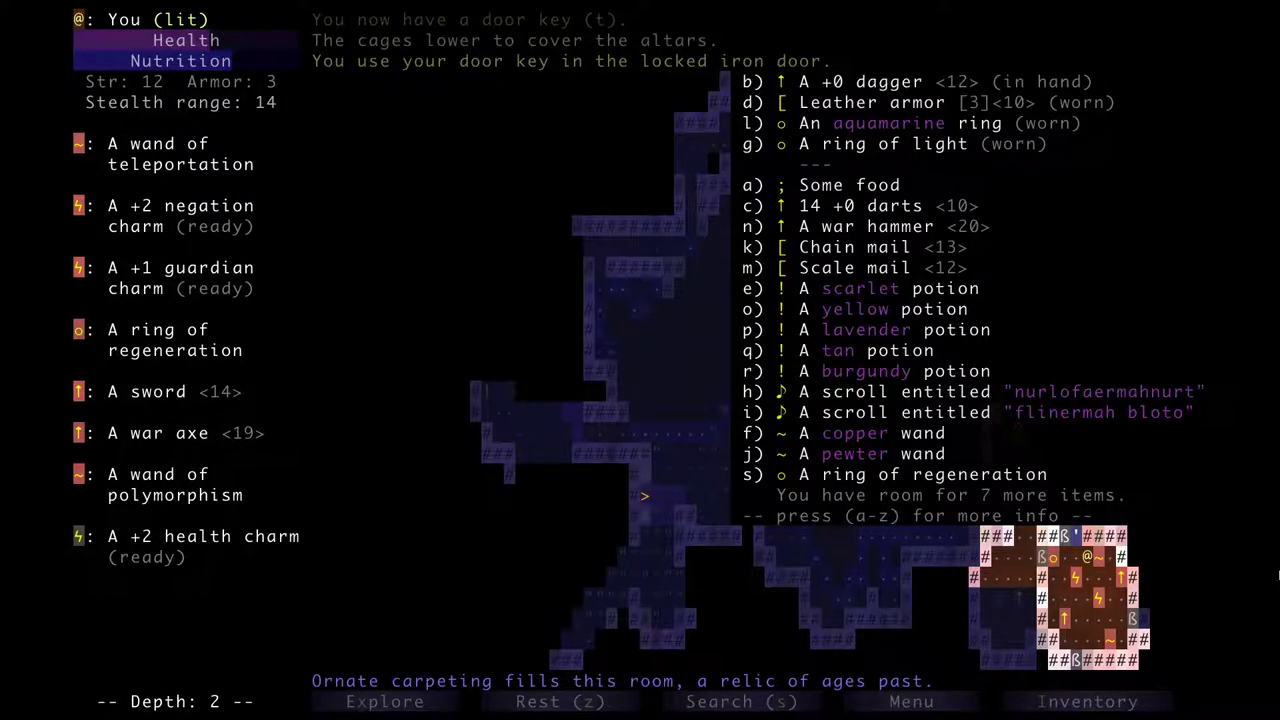
pyautogui.press('Escape')
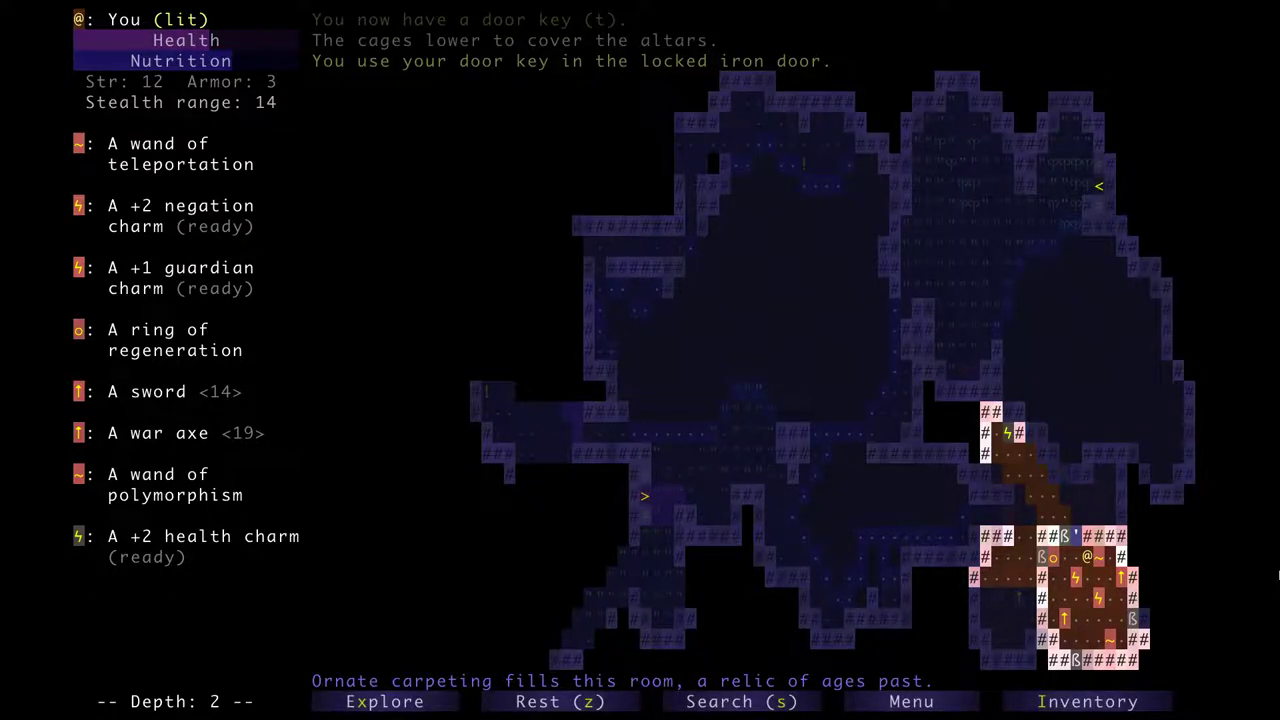
# Read the +2 negation charm, ring of regeneration, sword and war axe descriptions.
pyautogui.press('Tab')
pyautogui.press('Tab')
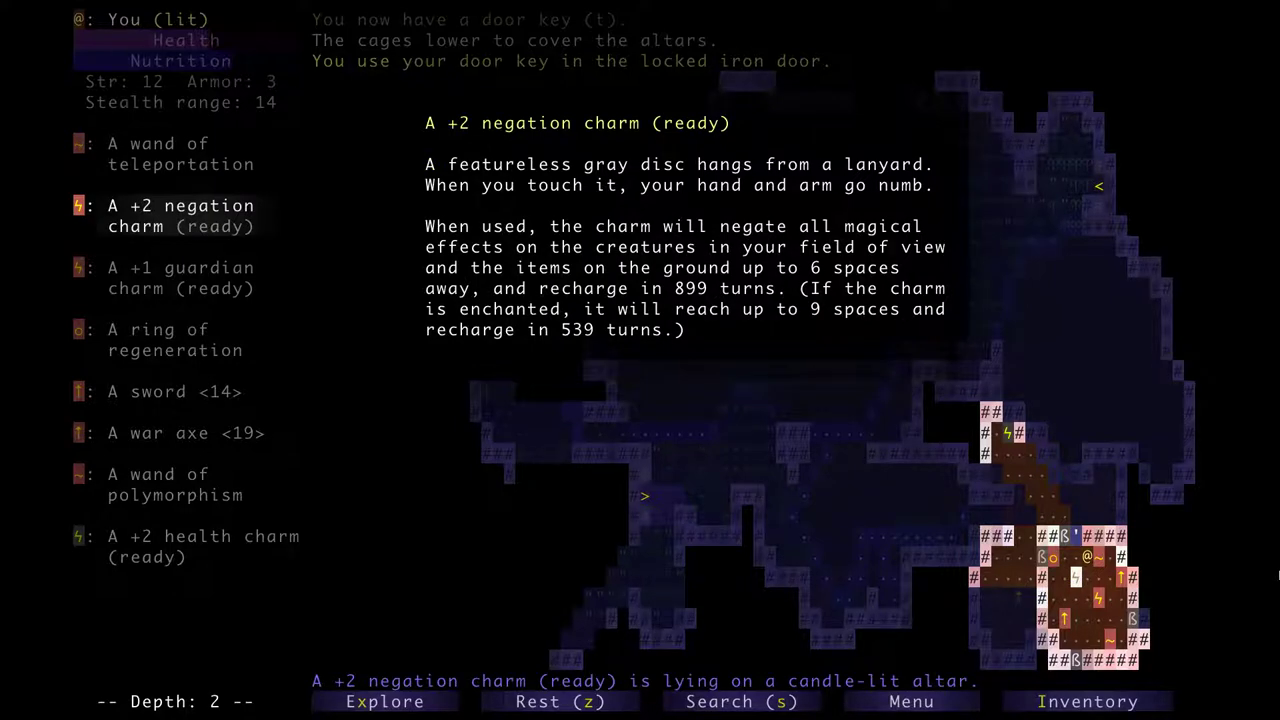
pyautogui.press('Tab')
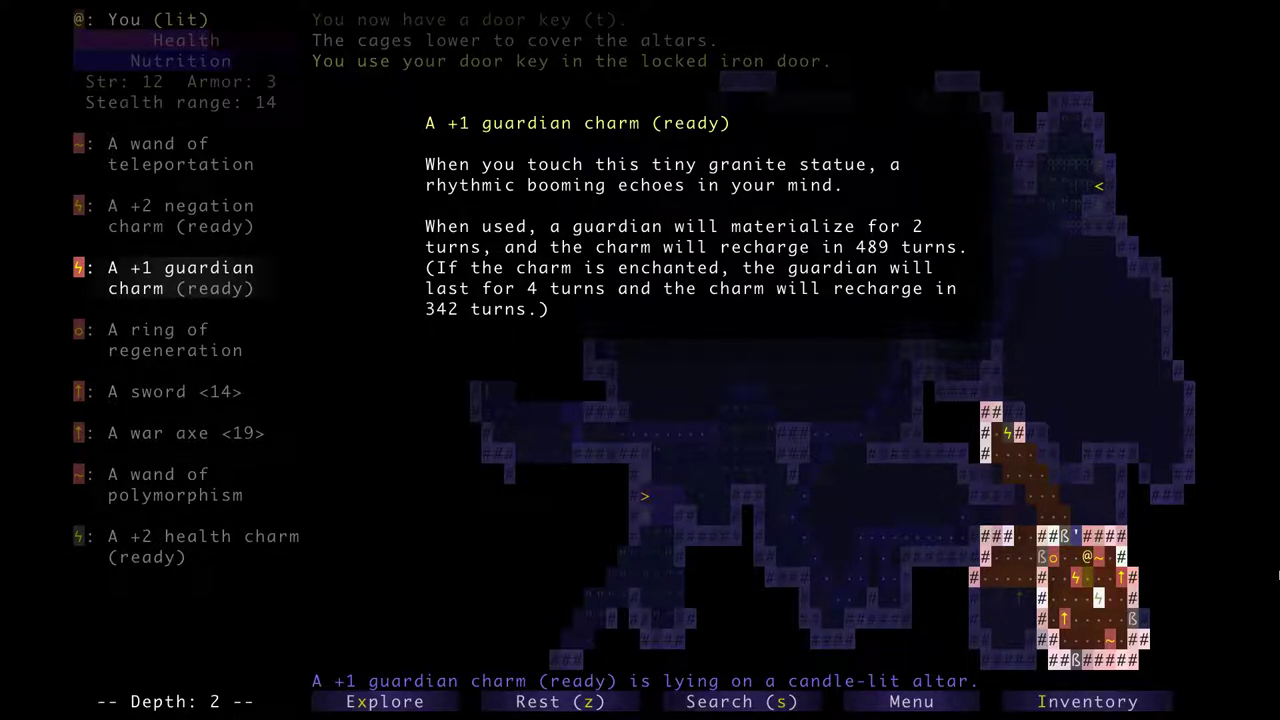
pyautogui.press('Tab')
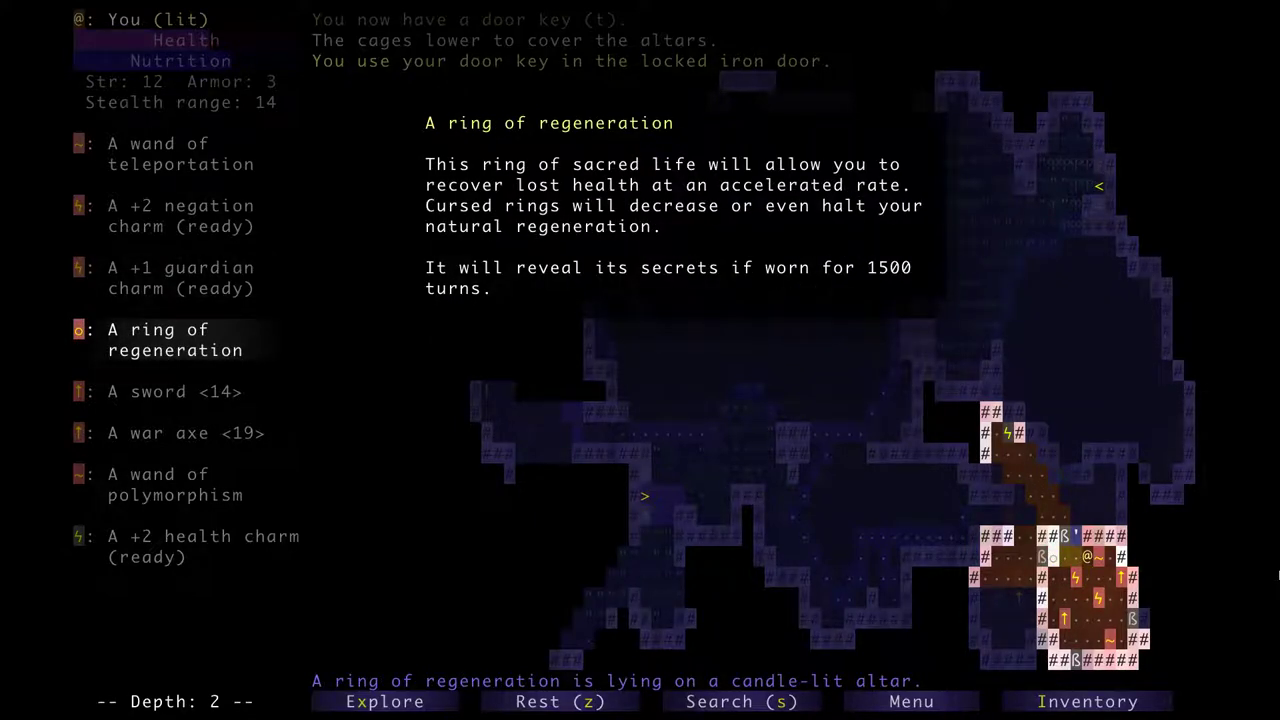
pyautogui.press('Tab')
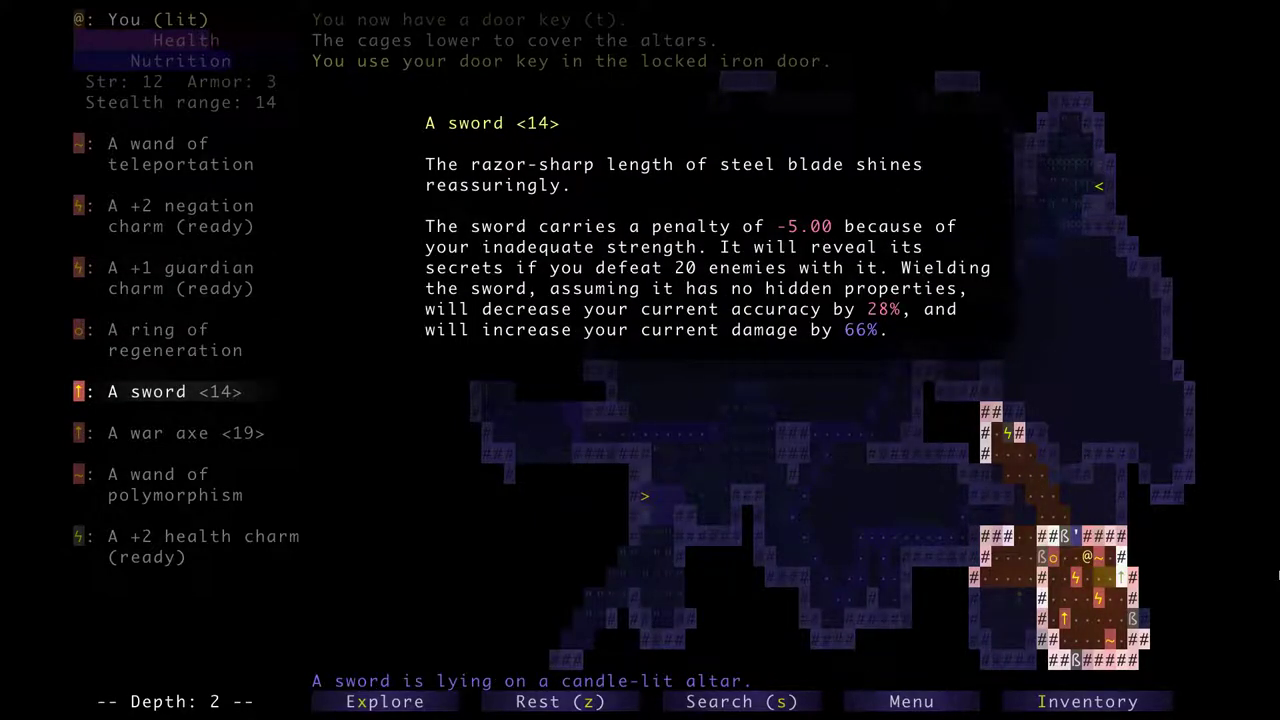
pyautogui.press('Tab')
pyautogui.press('Tab')
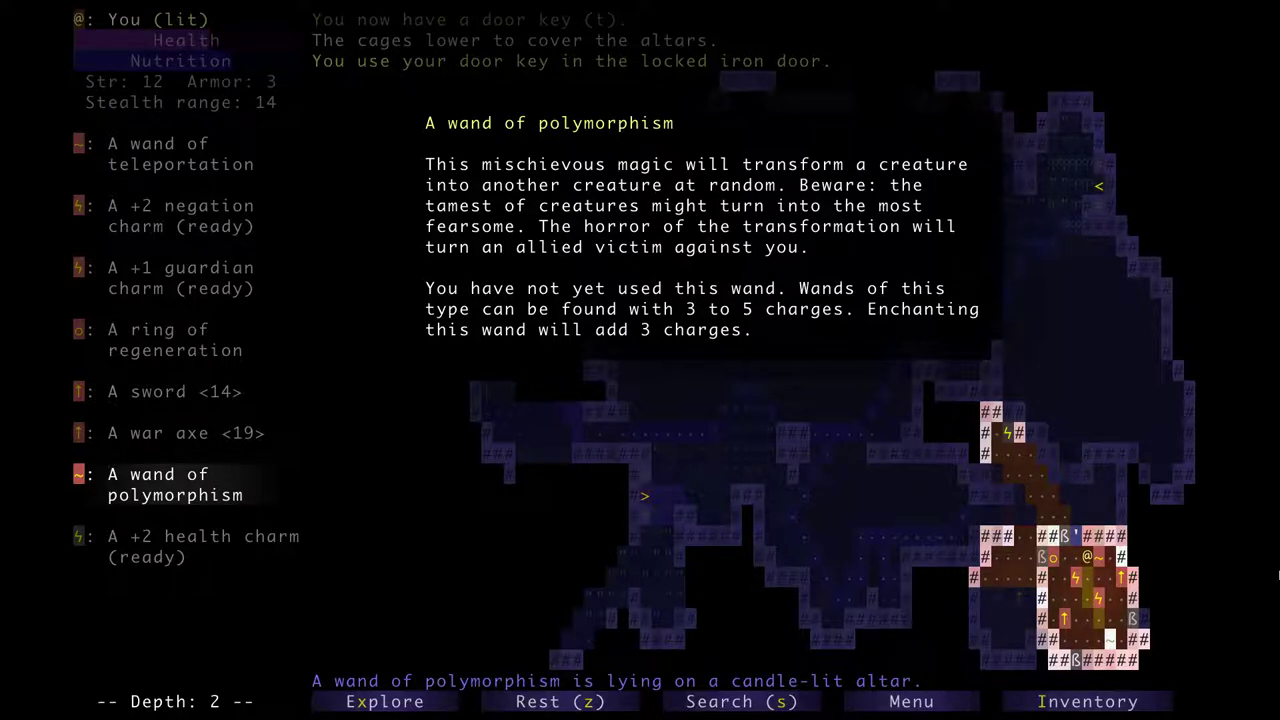
pyautogui.press('Tab')
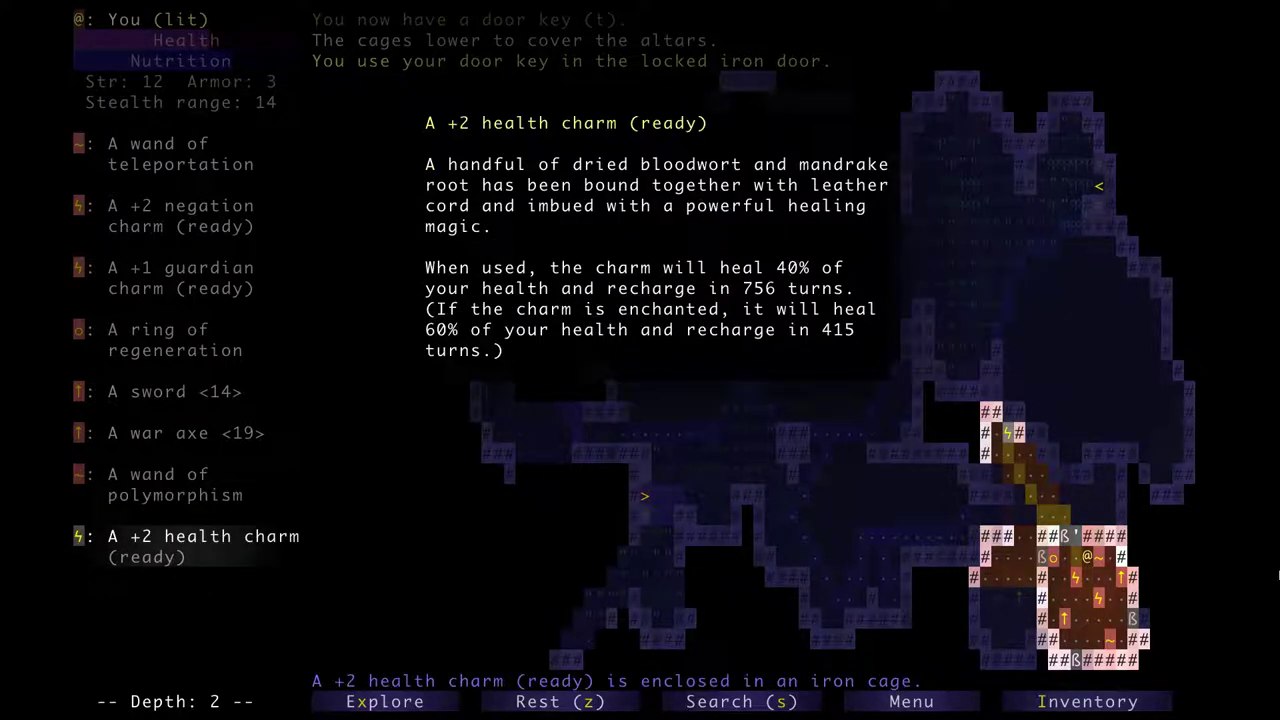
pyautogui.press('Tab')
pyautogui.press('Tab')
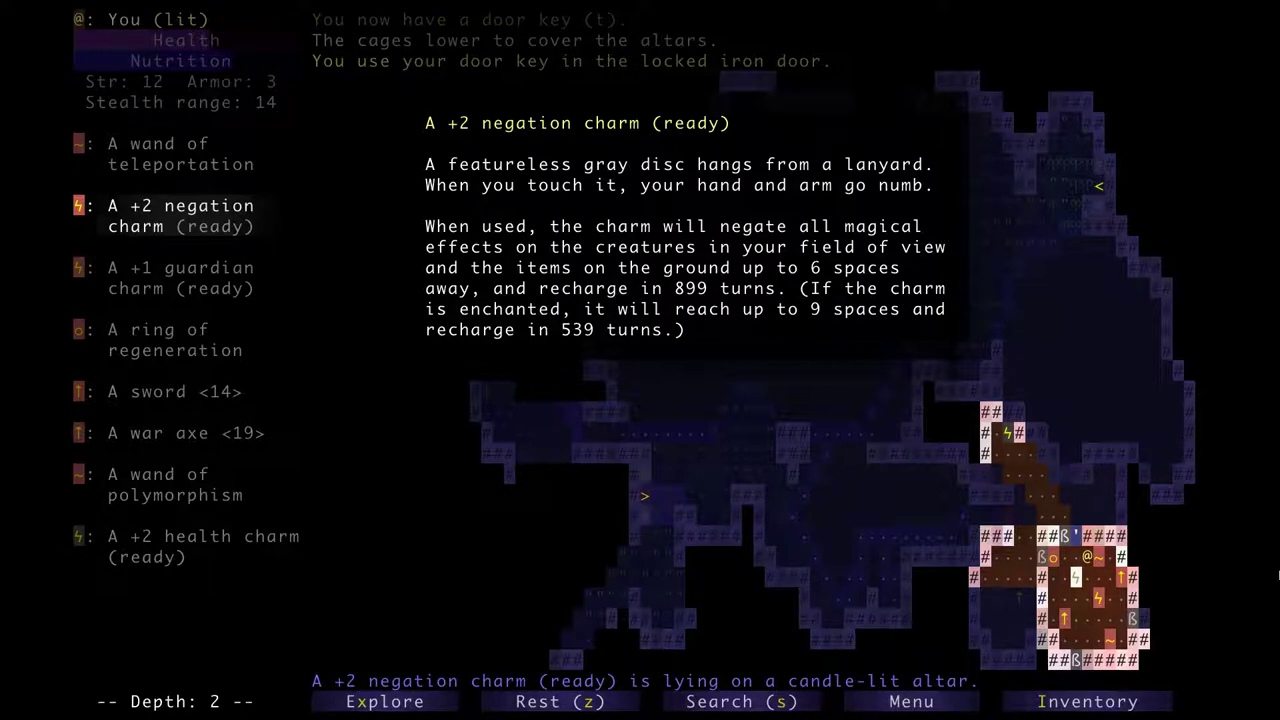
# Walk left through the vault and examine the caged broadsword.
pyautogui.press('Up')
pyautogui.press('Up')
pyautogui.press('Left')
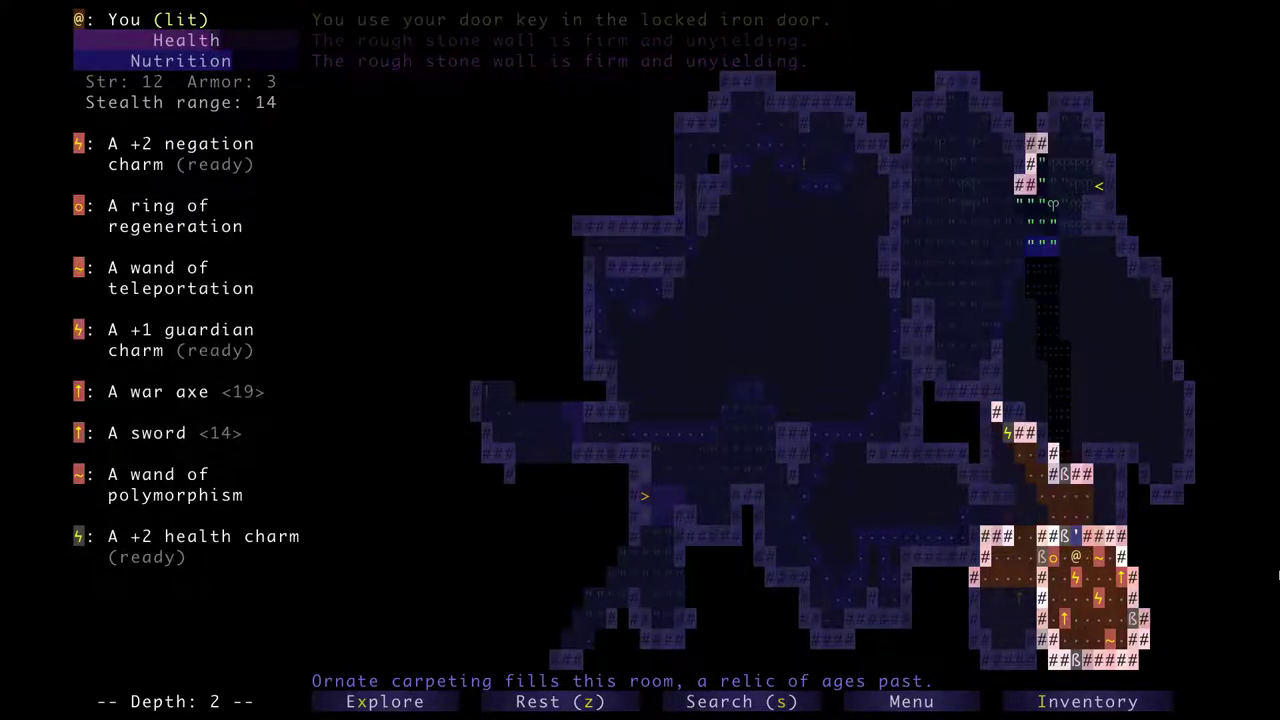
pyautogui.press('Up')
pyautogui.press('Up')
pyautogui.press('Left')
pyautogui.press('Left')
pyautogui.press('Left')
pyautogui.press('Left')
pyautogui.press('Tab')
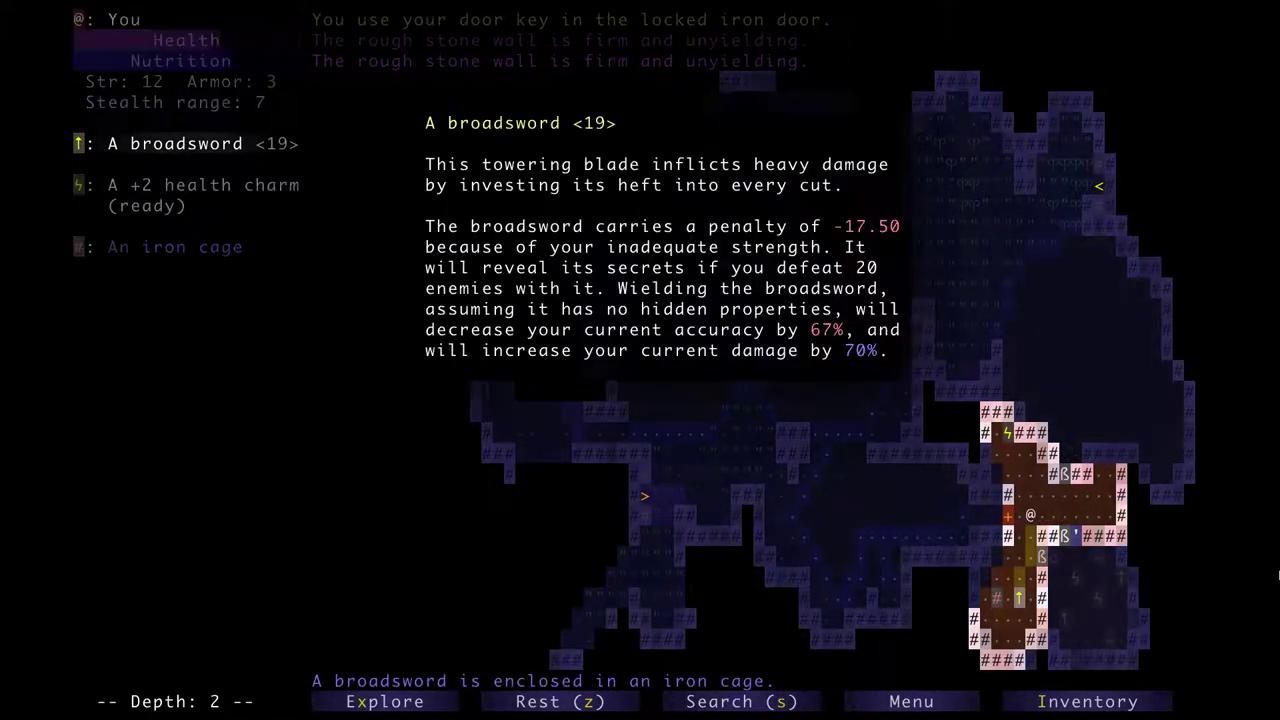
pyautogui.press('Tab')
pyautogui.press('Tab')
pyautogui.press('Tab')
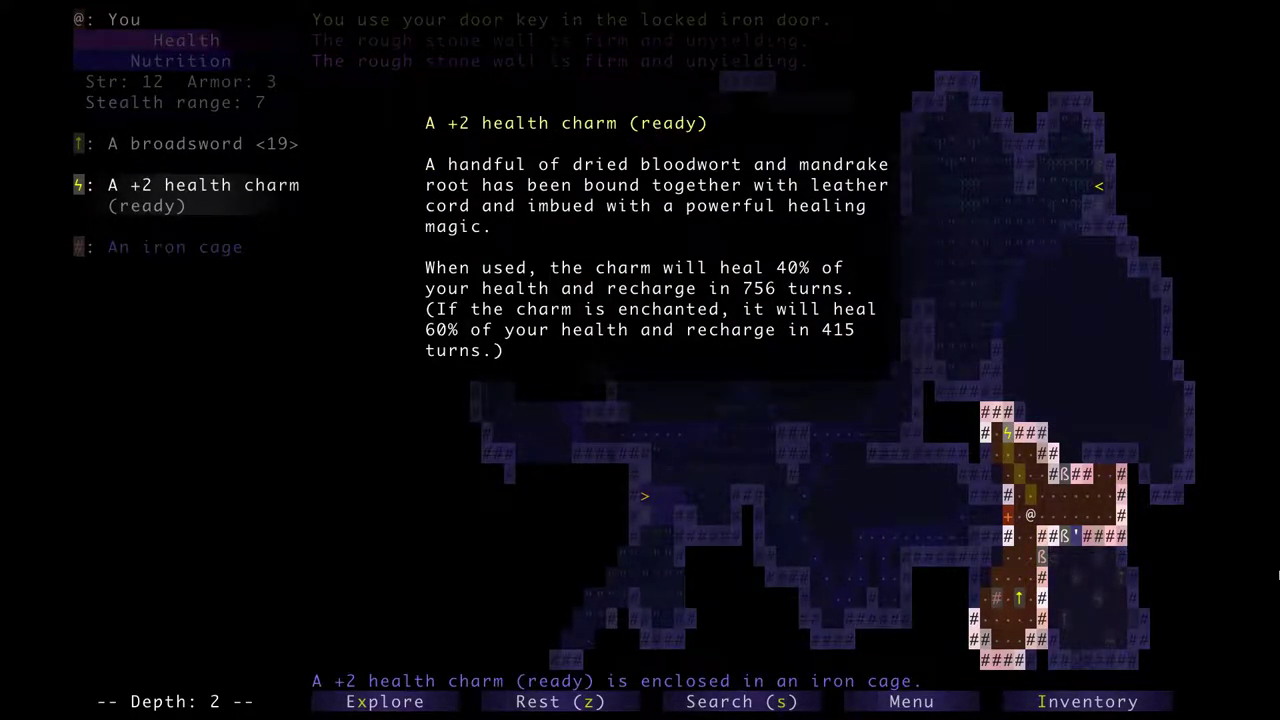
# Stand on the negation charm altar and read about the regeneration ring, teleportation wand and guardian charm.
pyautogui.press('Right')
pyautogui.press('Right')
pyautogui.press('Right')
pyautogui.press('Right')
pyautogui.press('Down')
pyautogui.press('Down')
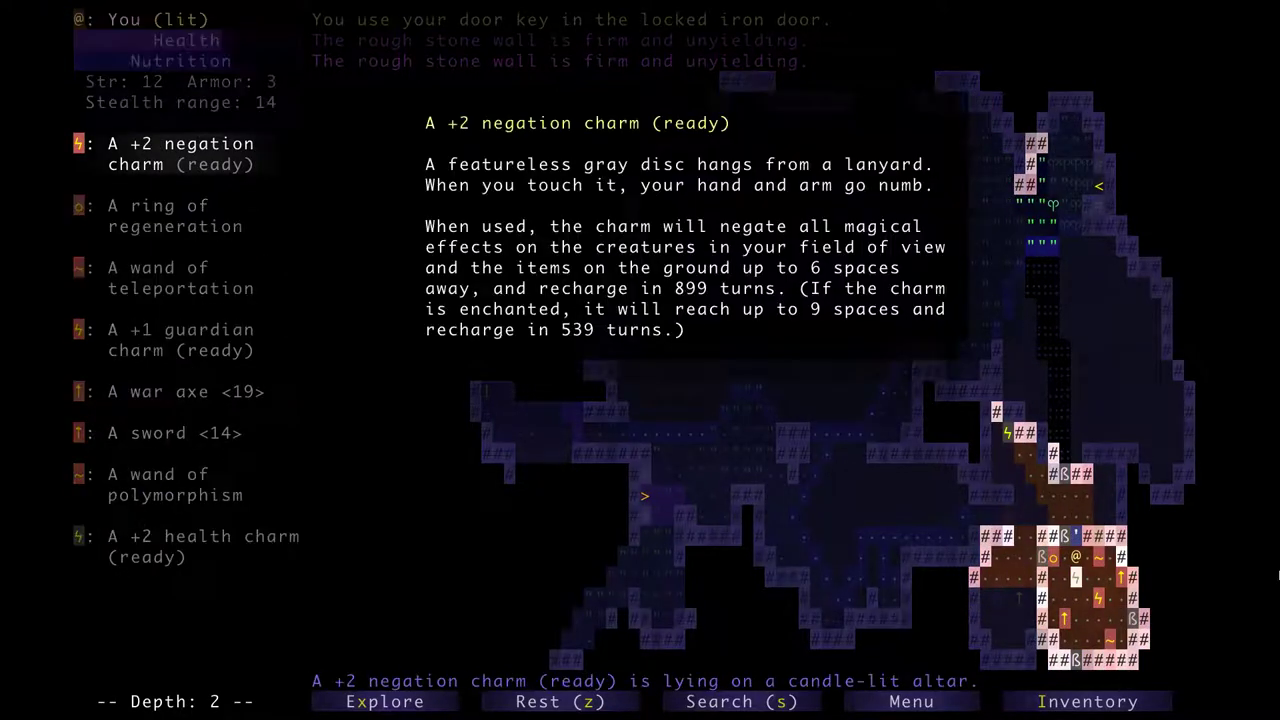
pyautogui.press('Tab')
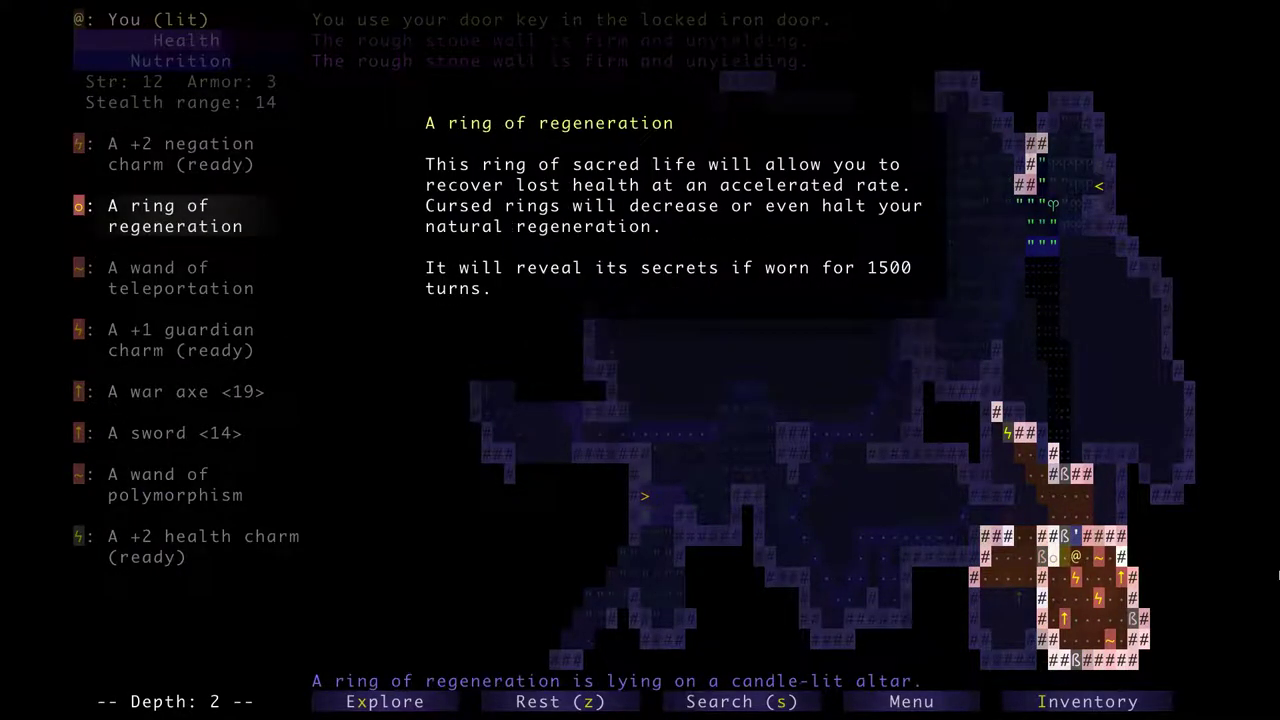
pyautogui.press('Tab')
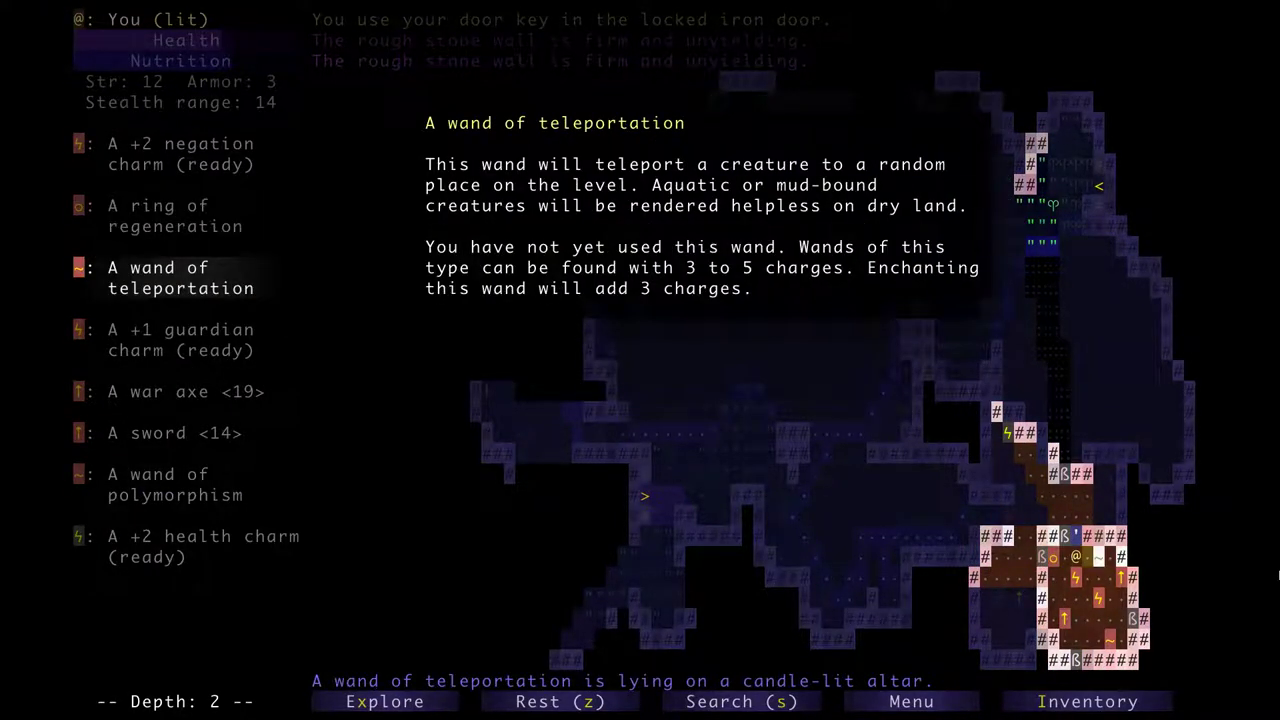
pyautogui.press('Tab')
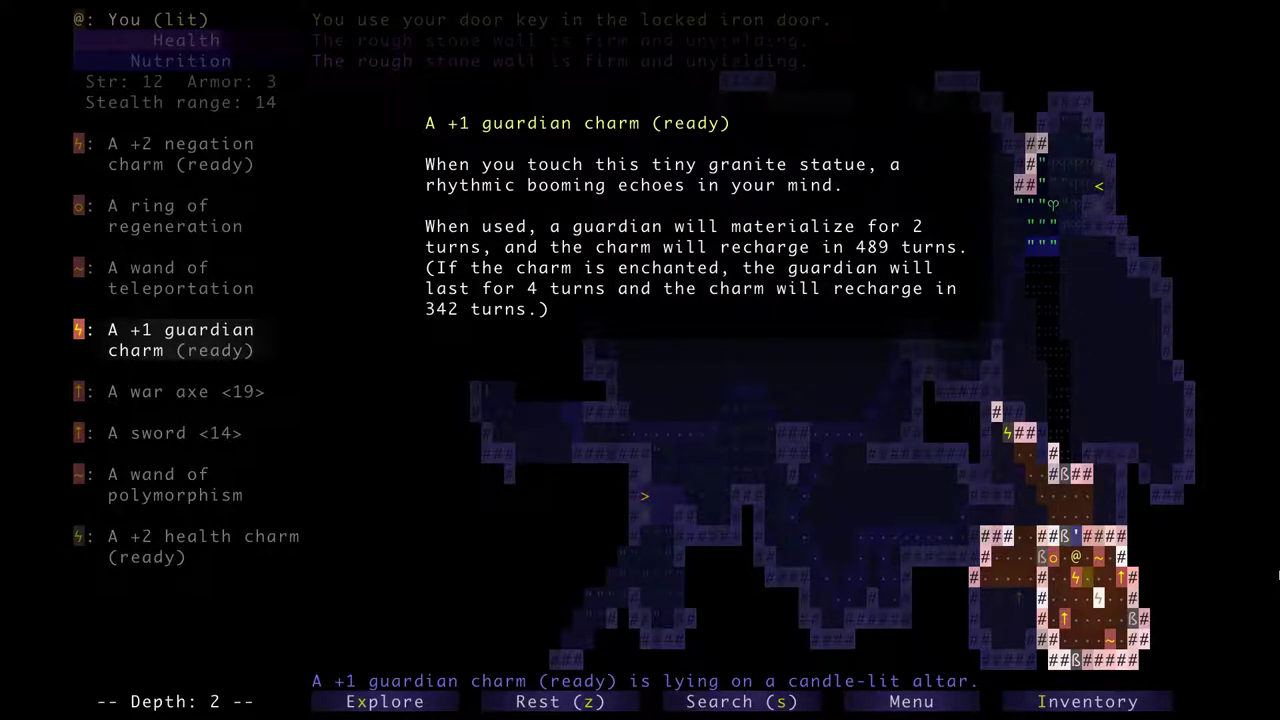
pyautogui.press('Tab')
pyautogui.press('Tab')
pyautogui.press('Tab')
pyautogui.press('Tab')
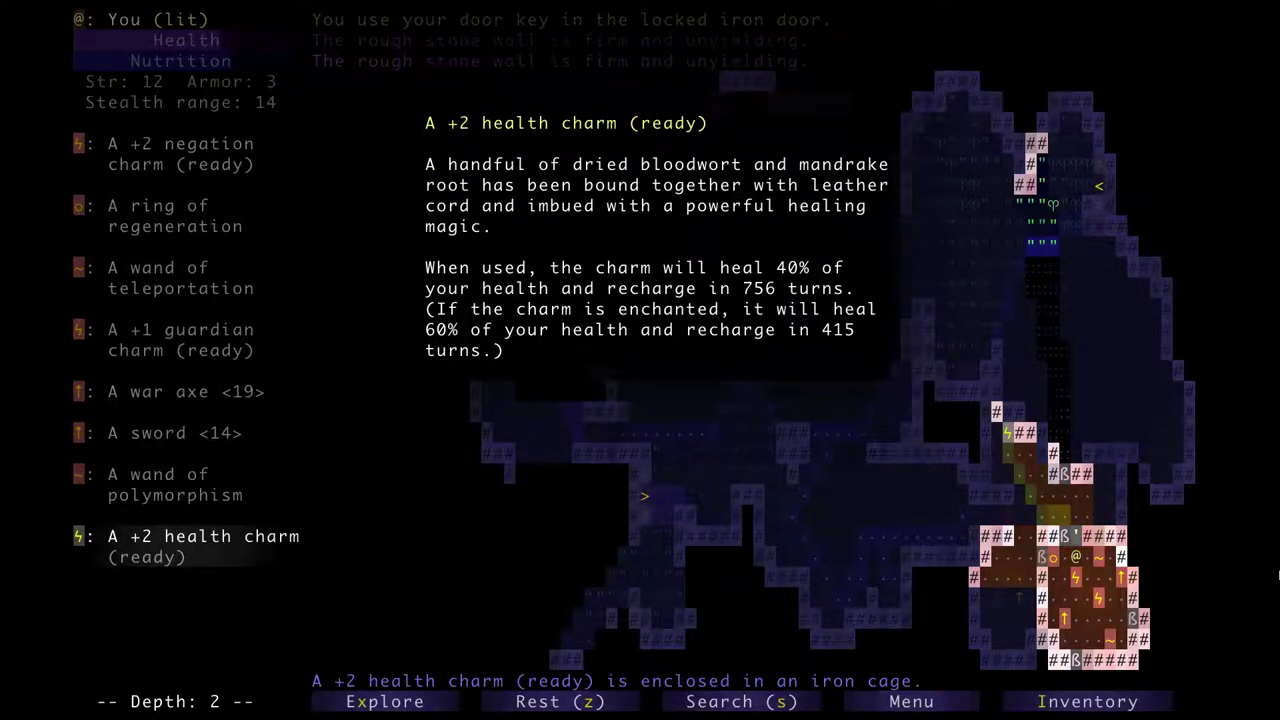
# Take the +2 negation charm and read about the caged +2 health charm.
pyautogui.press('Down')
pyautogui.press('Up')
pyautogui.press('Up')
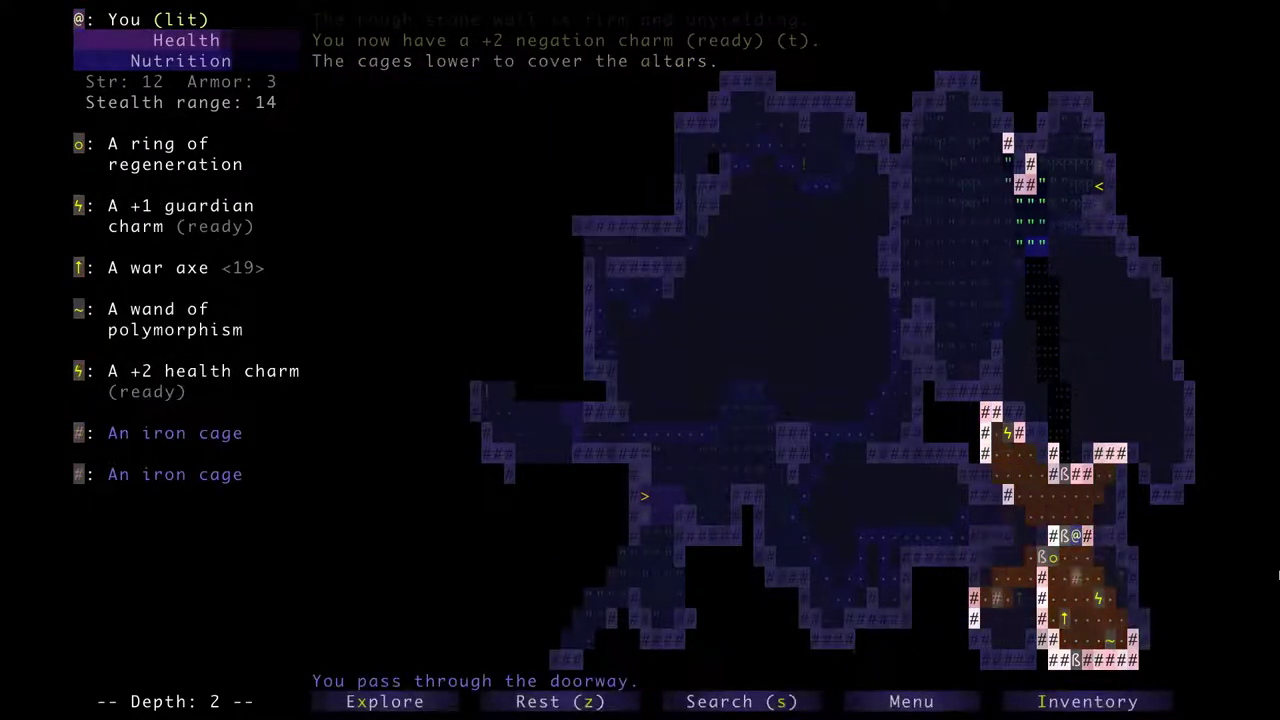
pyautogui.press('Up')
pyautogui.press('Tab')
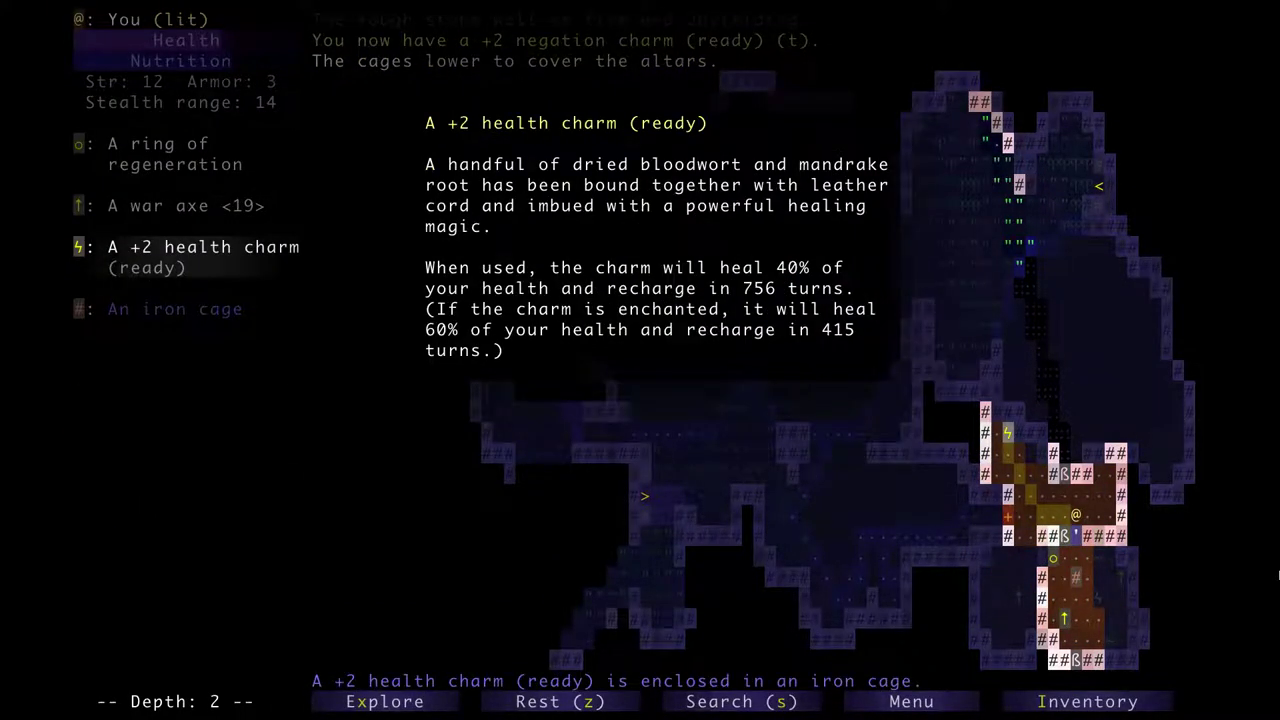
# Walk back out of the vault room through the doorway, trying auto-explore.
pyautogui.press('Escape')
pyautogui.press('Left')
pyautogui.press('Left')
pyautogui.press('Left')
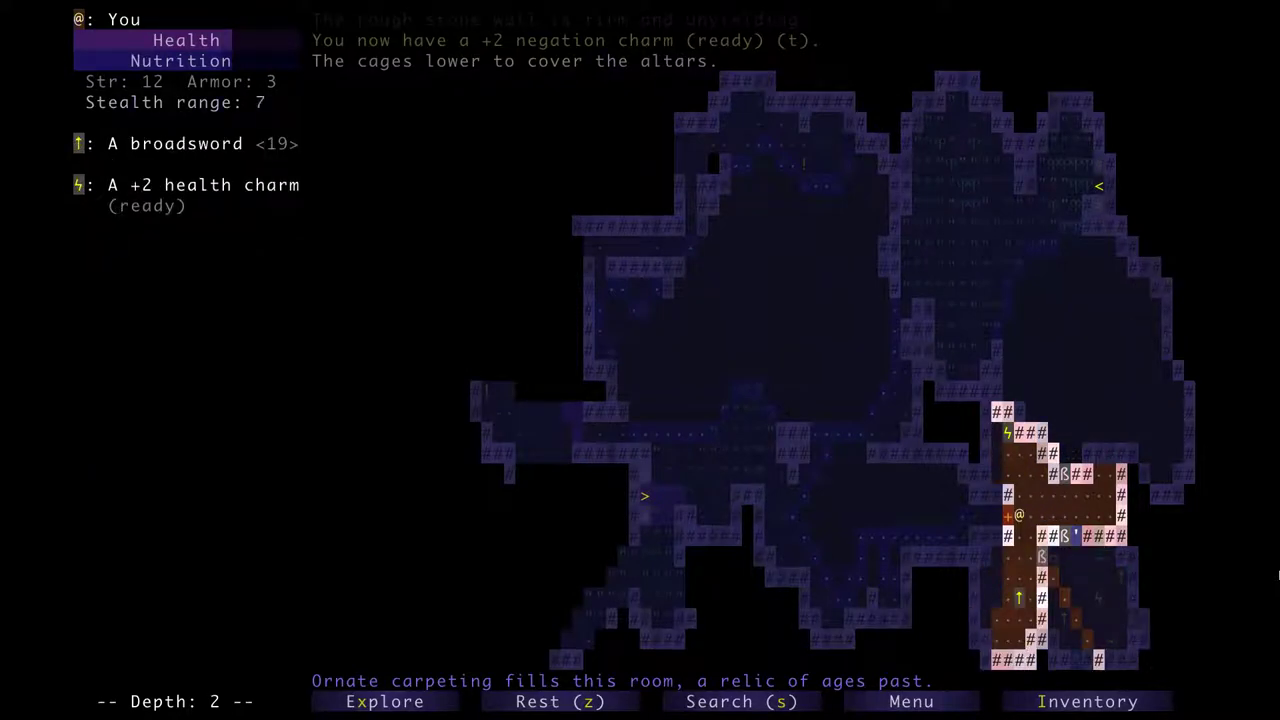
pyautogui.press('Left')
pyautogui.press('Left')
pyautogui.press('Left')
pyautogui.press('x')
pyautogui.press('x')
pyautogui.press('Left')
# Travel toward the downward stairs twice, declining to descend both times.
pyautogui.press('Left')
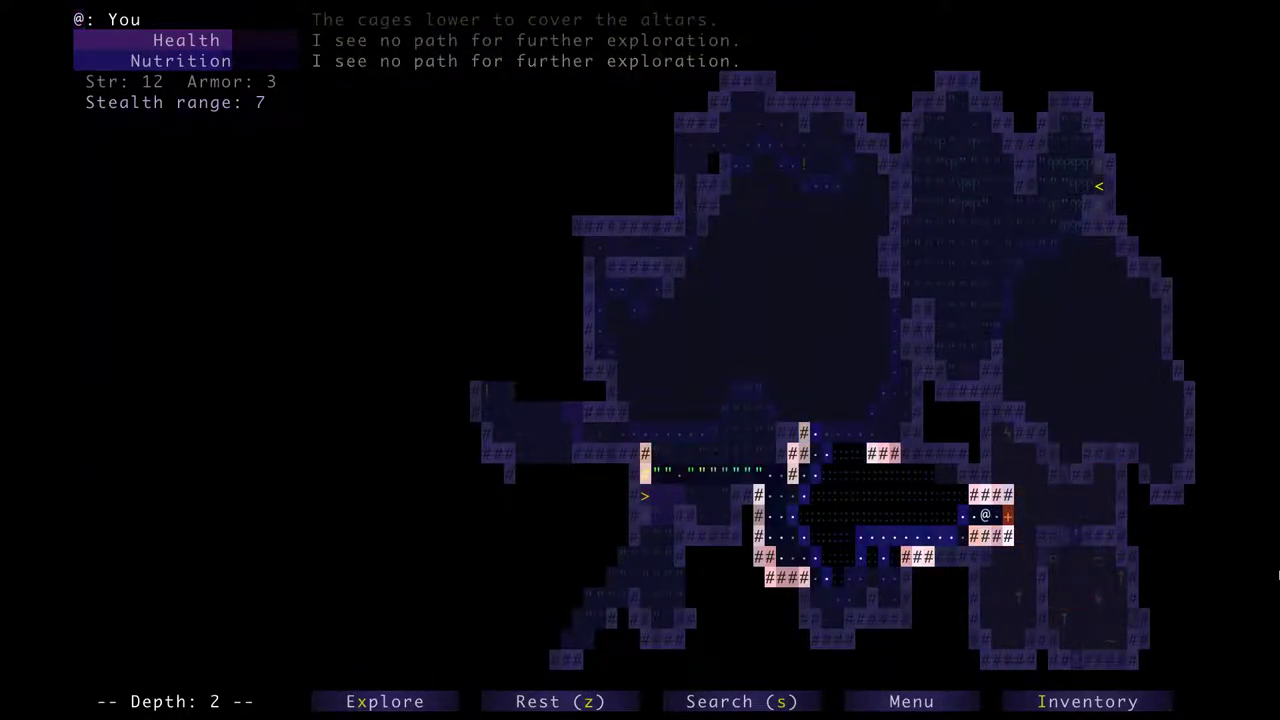
pyautogui.press('Left')
pyautogui.press('Left')
pyautogui.press('>')
pyautogui.press('y')
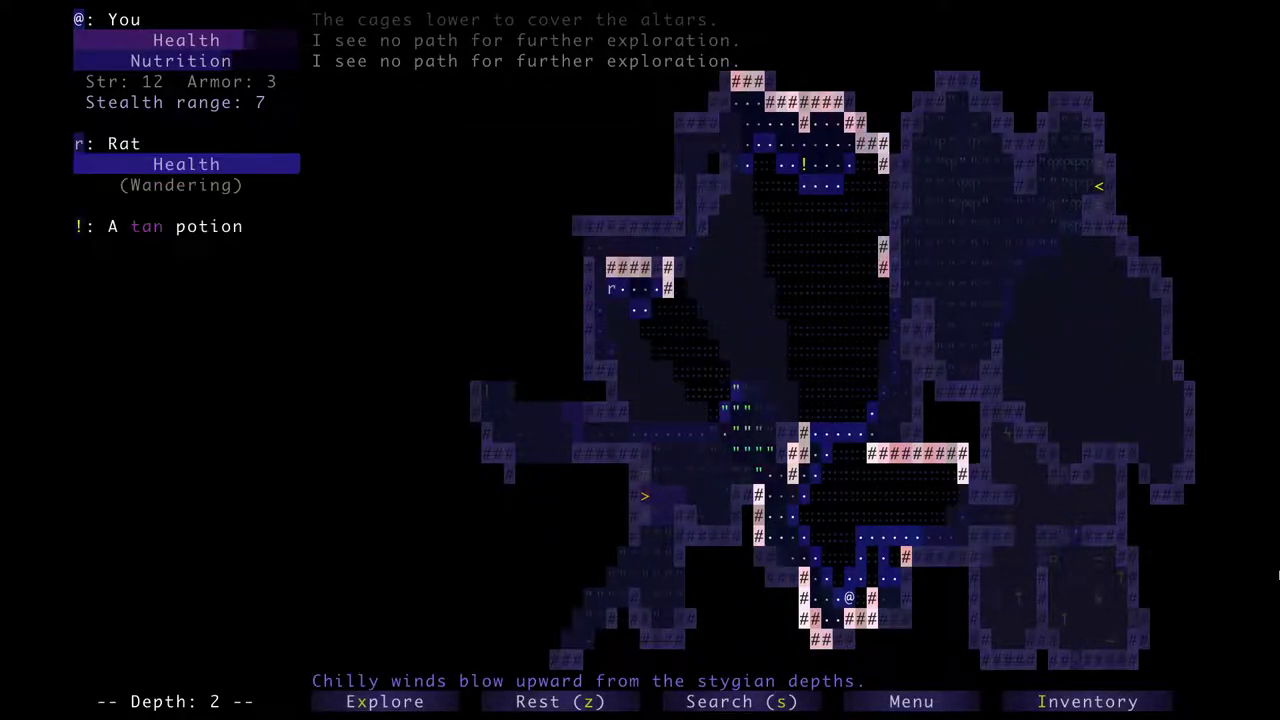
pyautogui.press('>')
pyautogui.press('y')
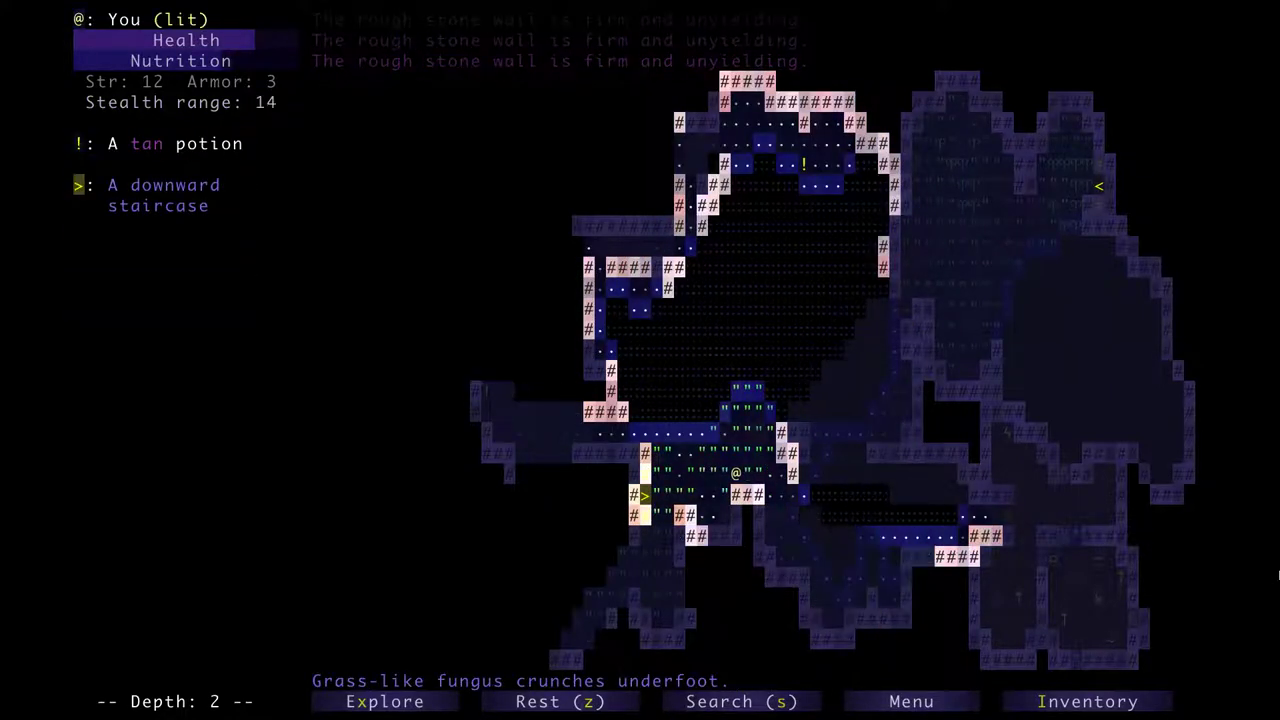
# Auto-explore, kill a rat, and pick up the +2 invisibility charm.
pyautogui.press('x')
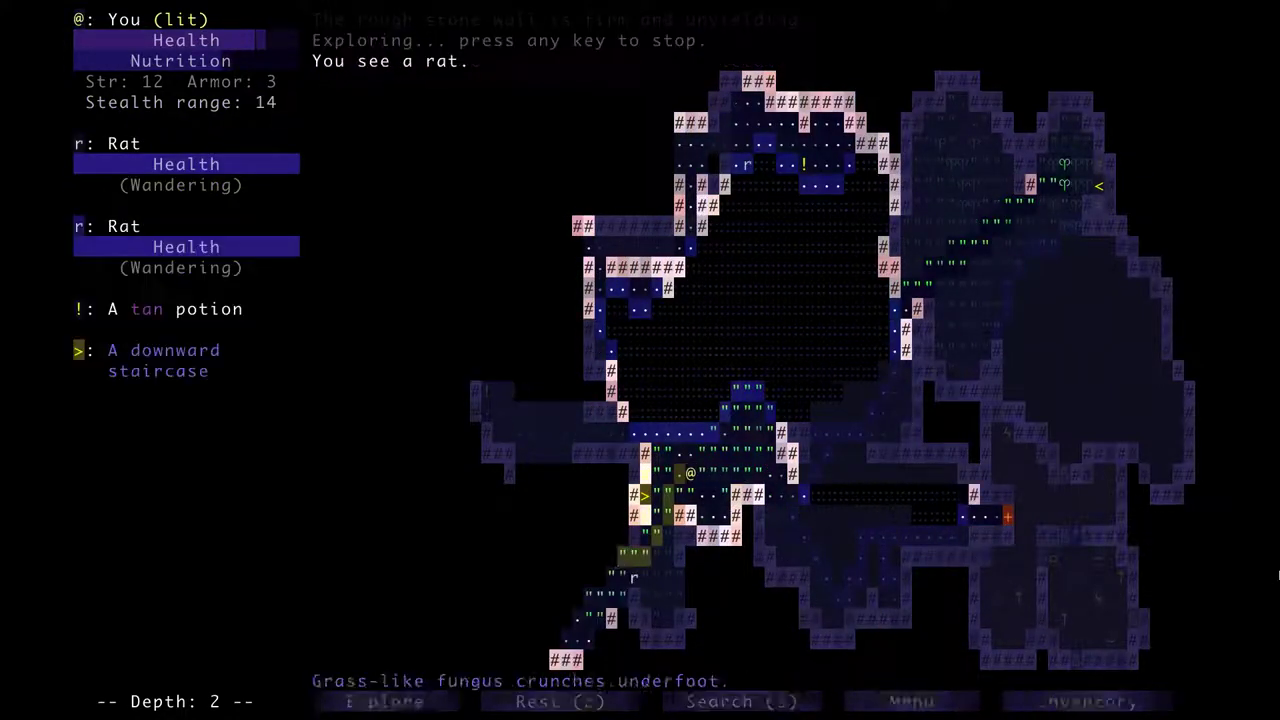
pyautogui.press('b')
pyautogui.press('b')
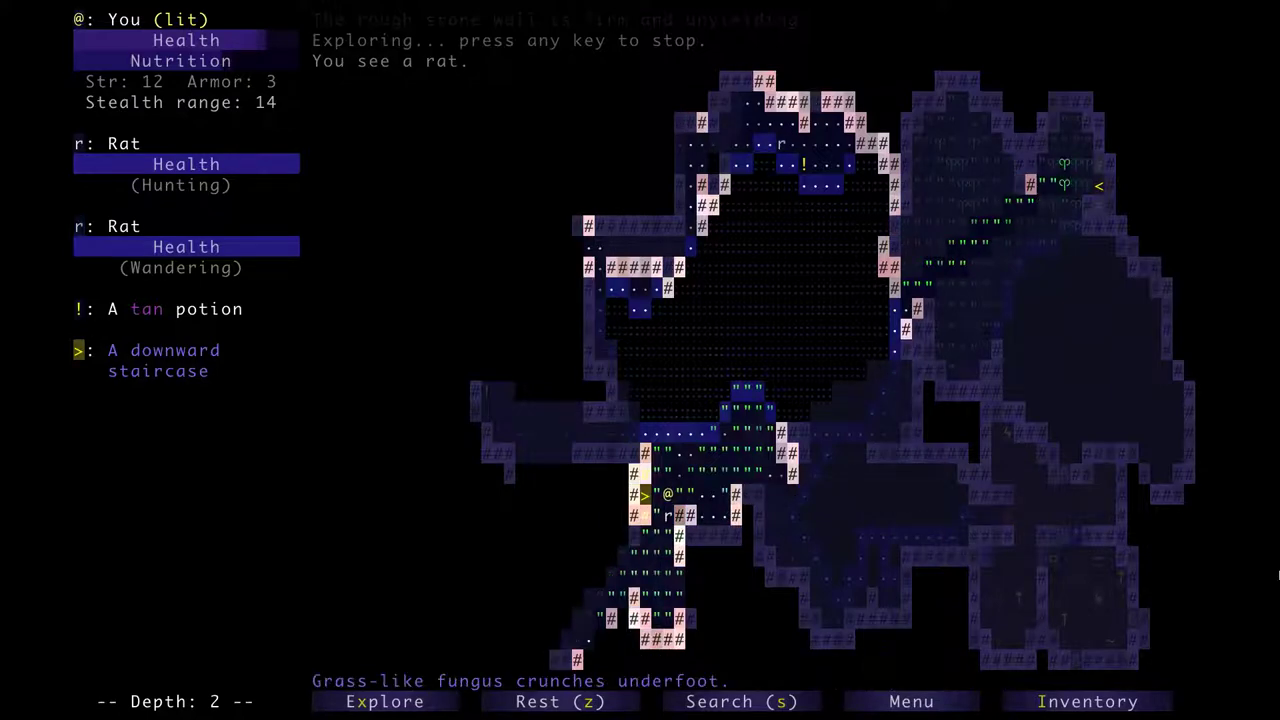
pyautogui.press('b')
pyautogui.press('b')
pyautogui.press('b')
pyautogui.press('b')
pyautogui.press('b')
pyautogui.press('h')
pyautogui.press('Tab')
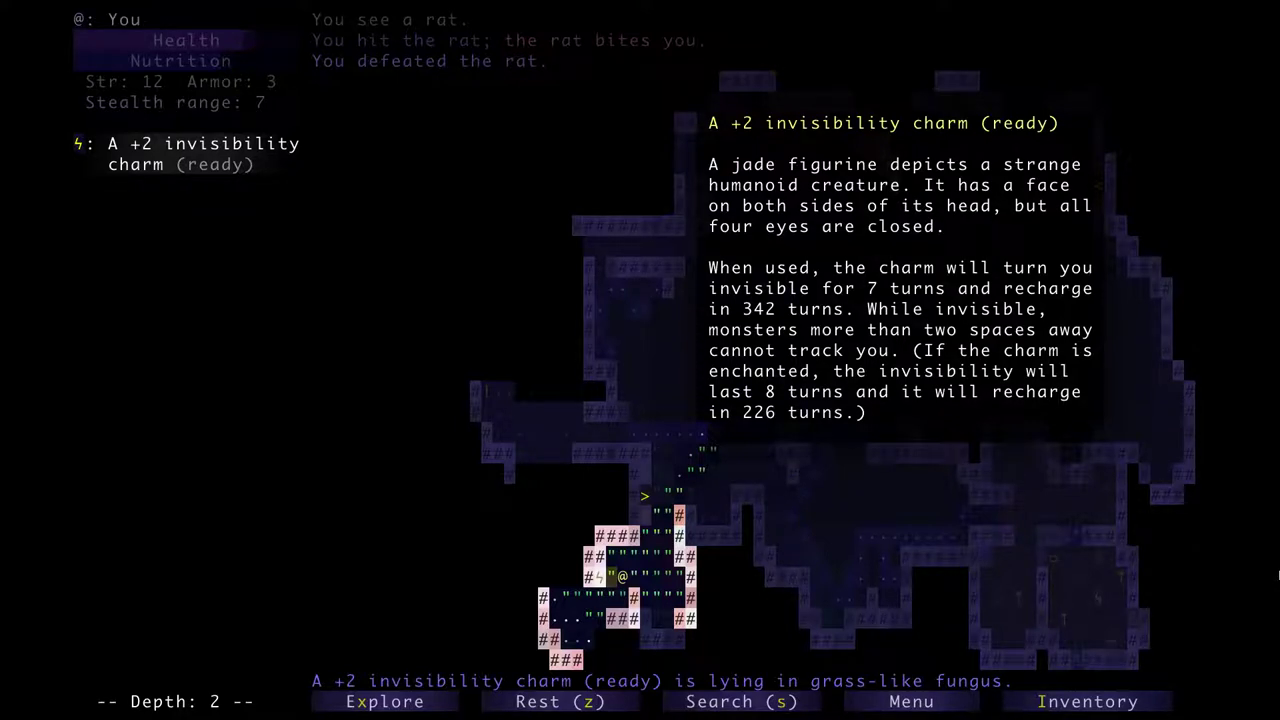
pyautogui.press('Return')
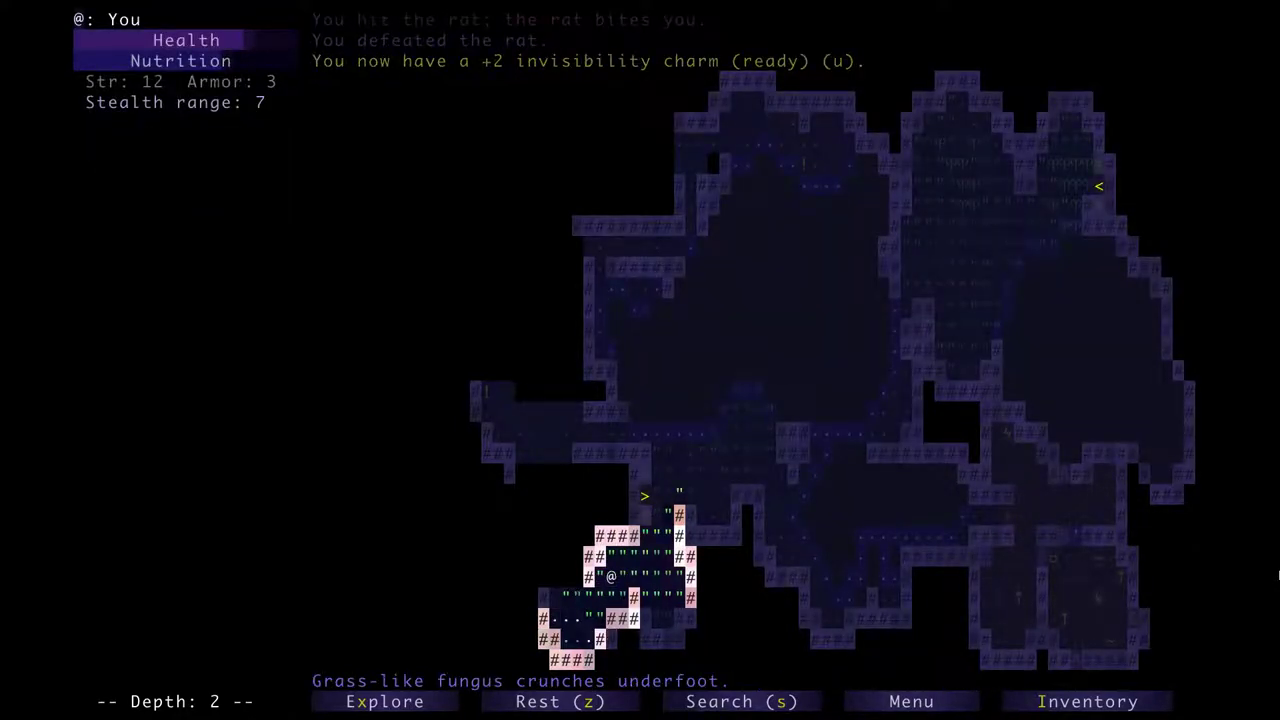
# Kill the second rat, keep auto-exploring, then kill the kobold and grab the puce potion.
pyautogui.press('x')
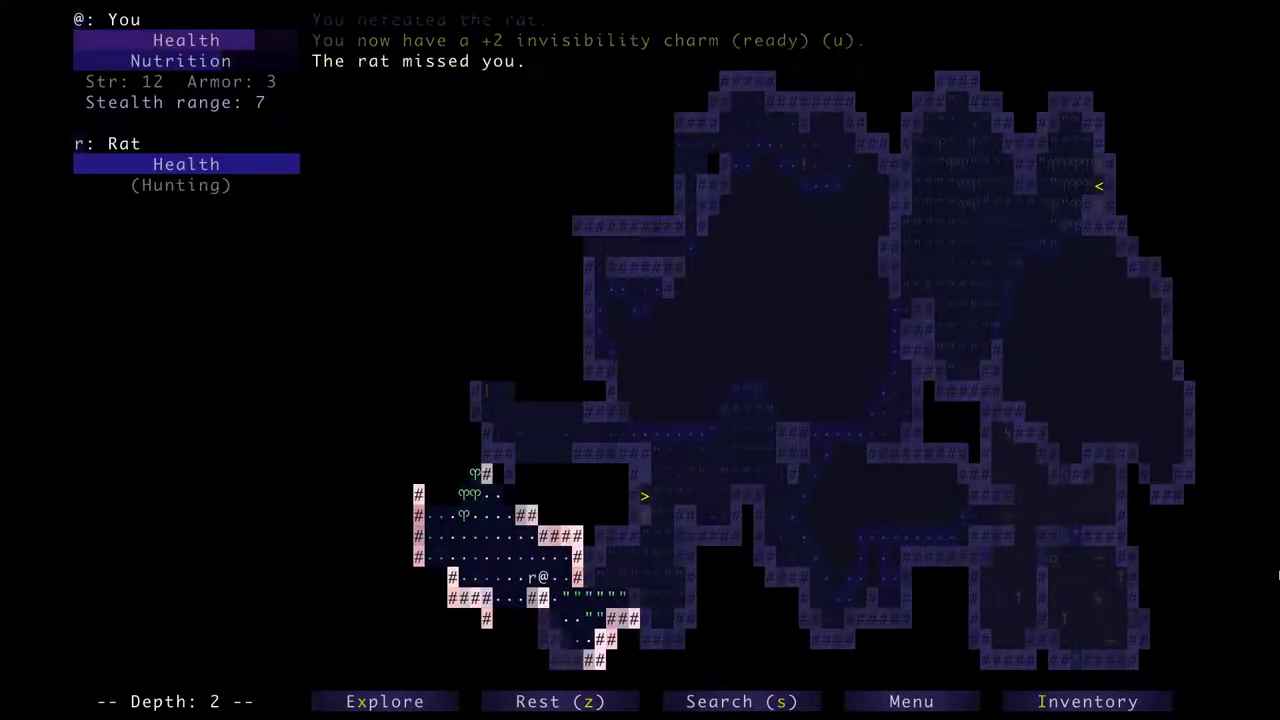
pyautogui.press('Left')
pyautogui.press('x')
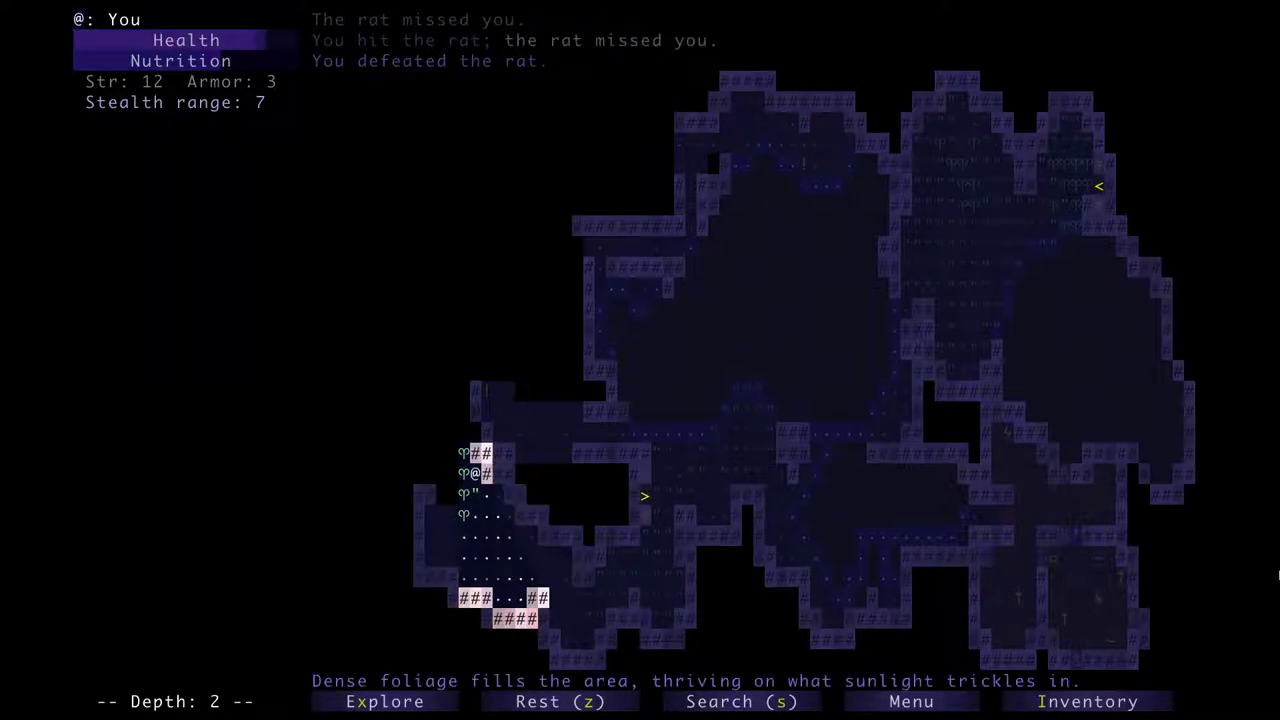
pyautogui.press('Up')
pyautogui.press('x')
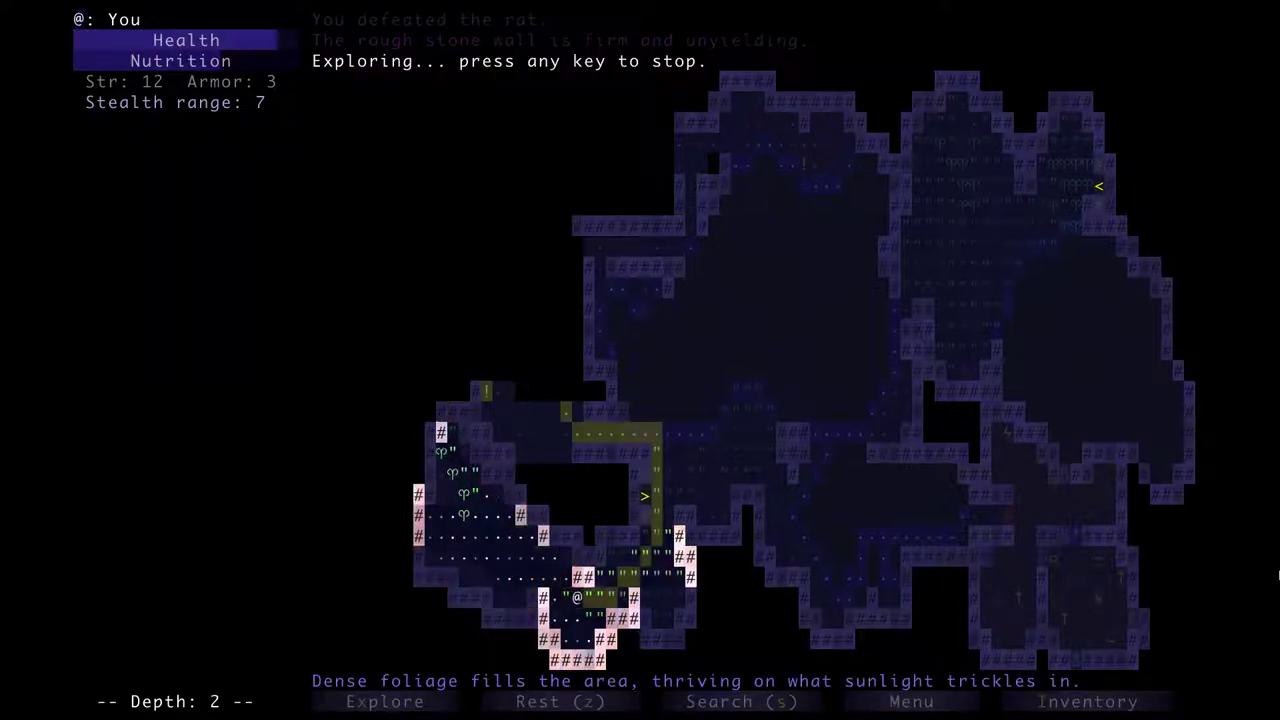
pyautogui.press('x')
pyautogui.press('x')
pyautogui.press('Left')
pyautogui.press('Left')
pyautogui.press('Left')
pyautogui.press('Left')
pyautogui.press('Left')
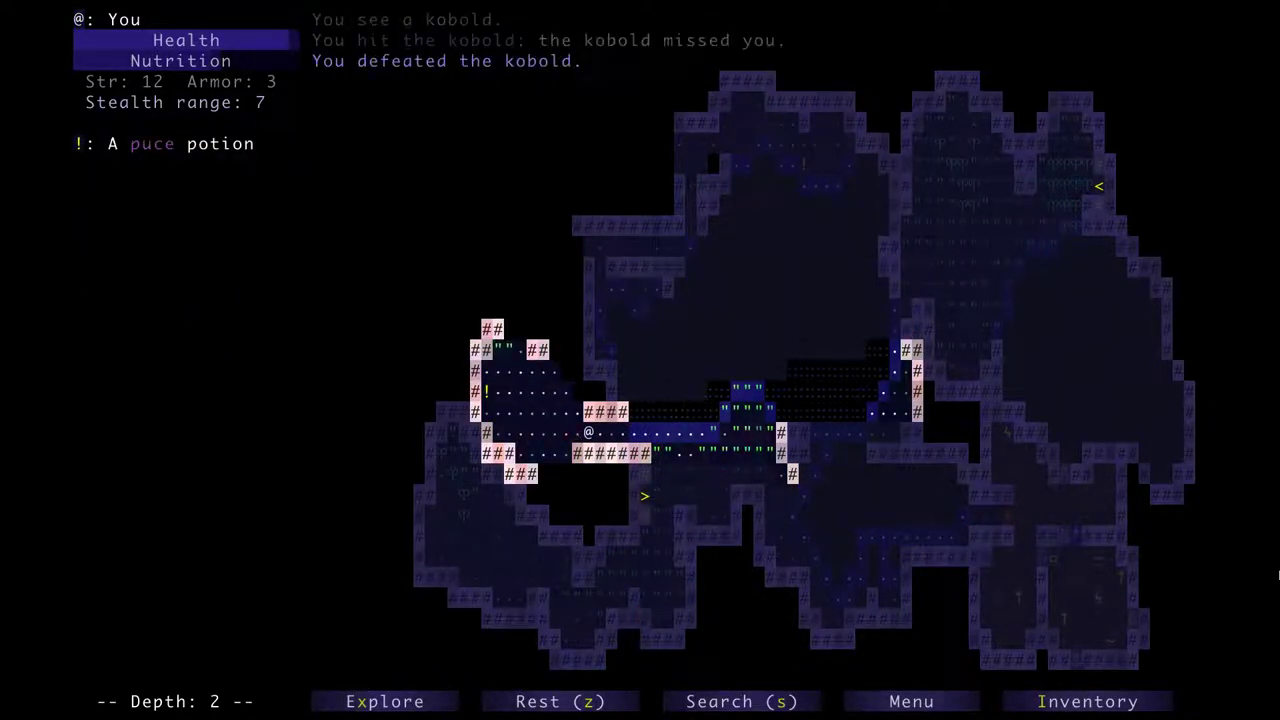
pyautogui.press('x')
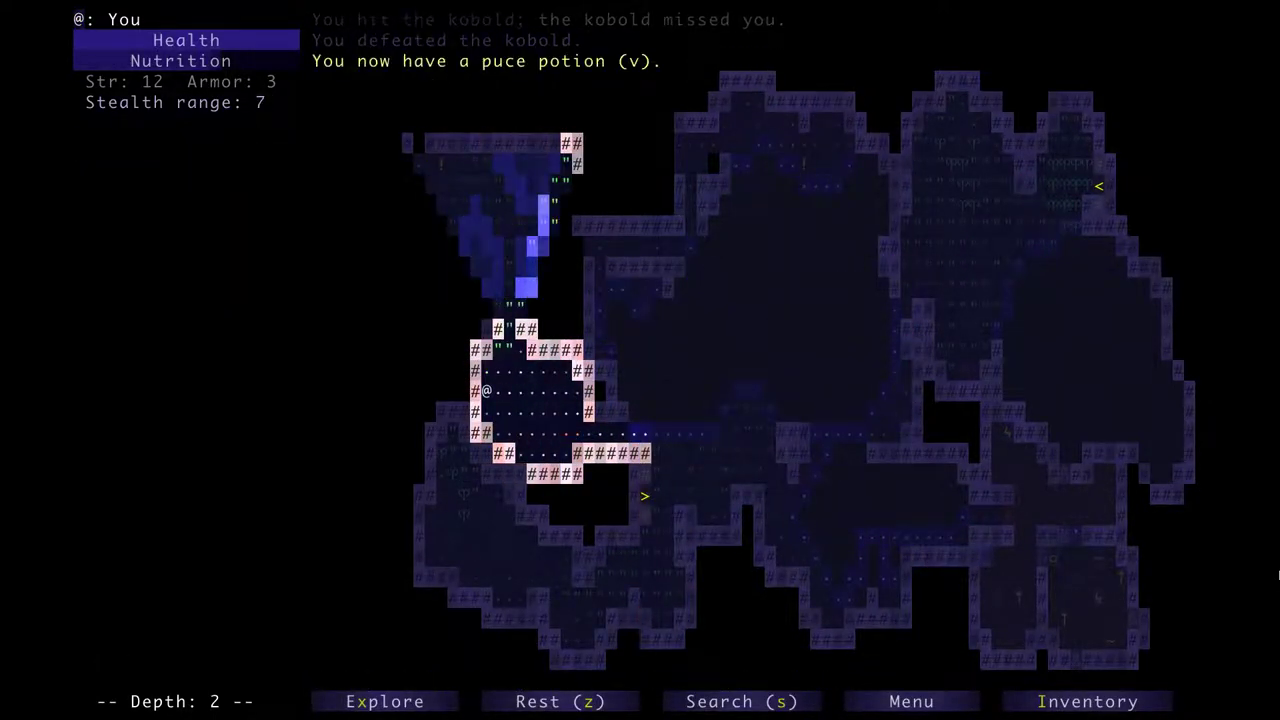
# From the inventory, equip the scale mail in place of the leather armor.
pyautogui.press('i')
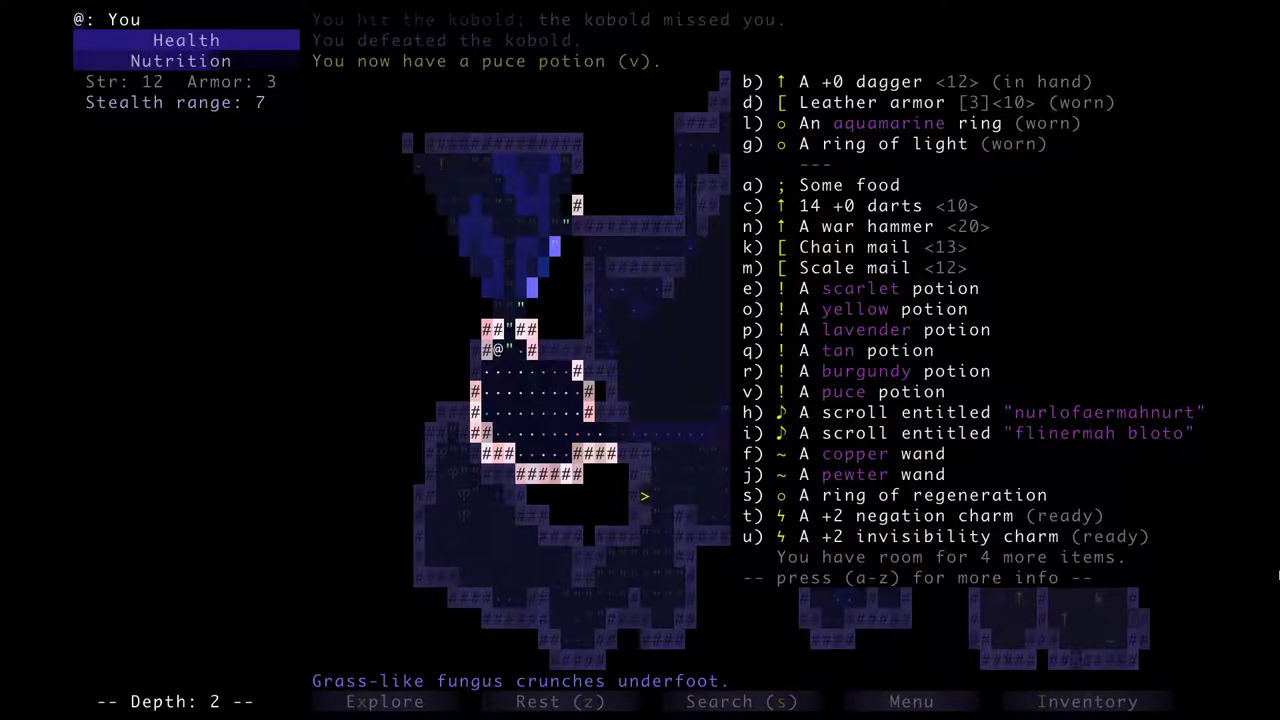
pyautogui.press('m')
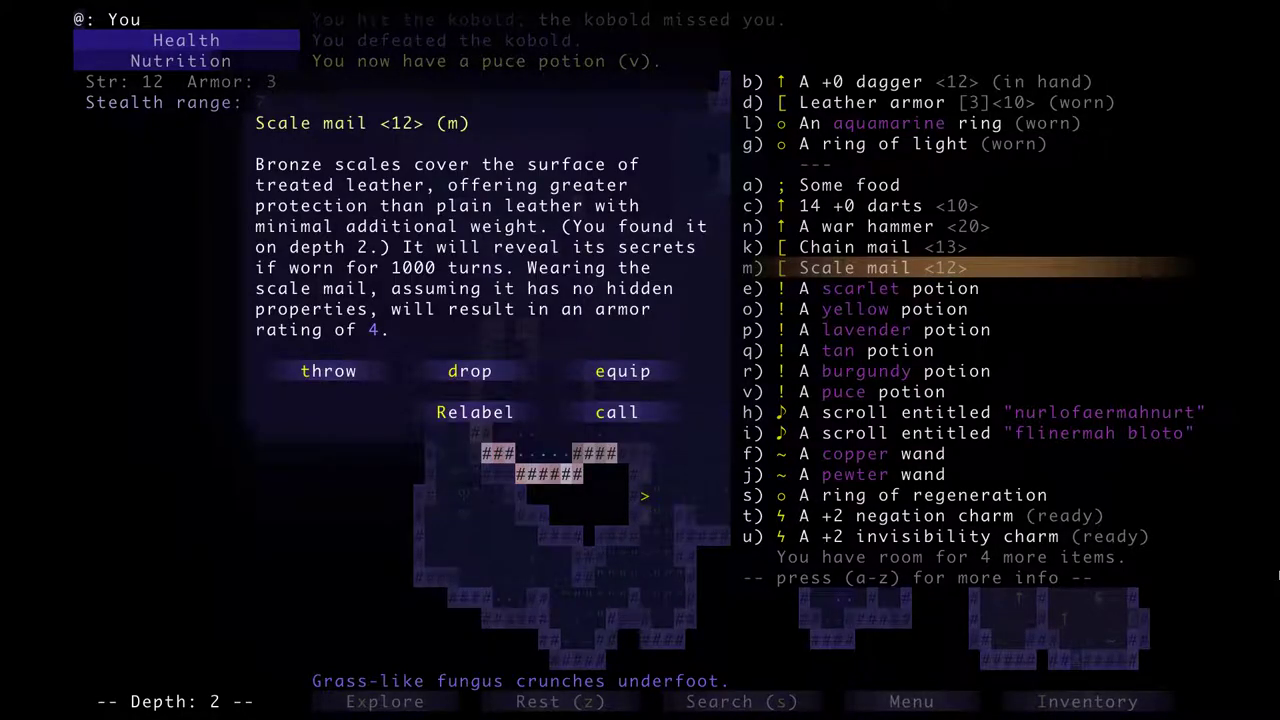
pyautogui.press('e')
pyautogui.press('Up')
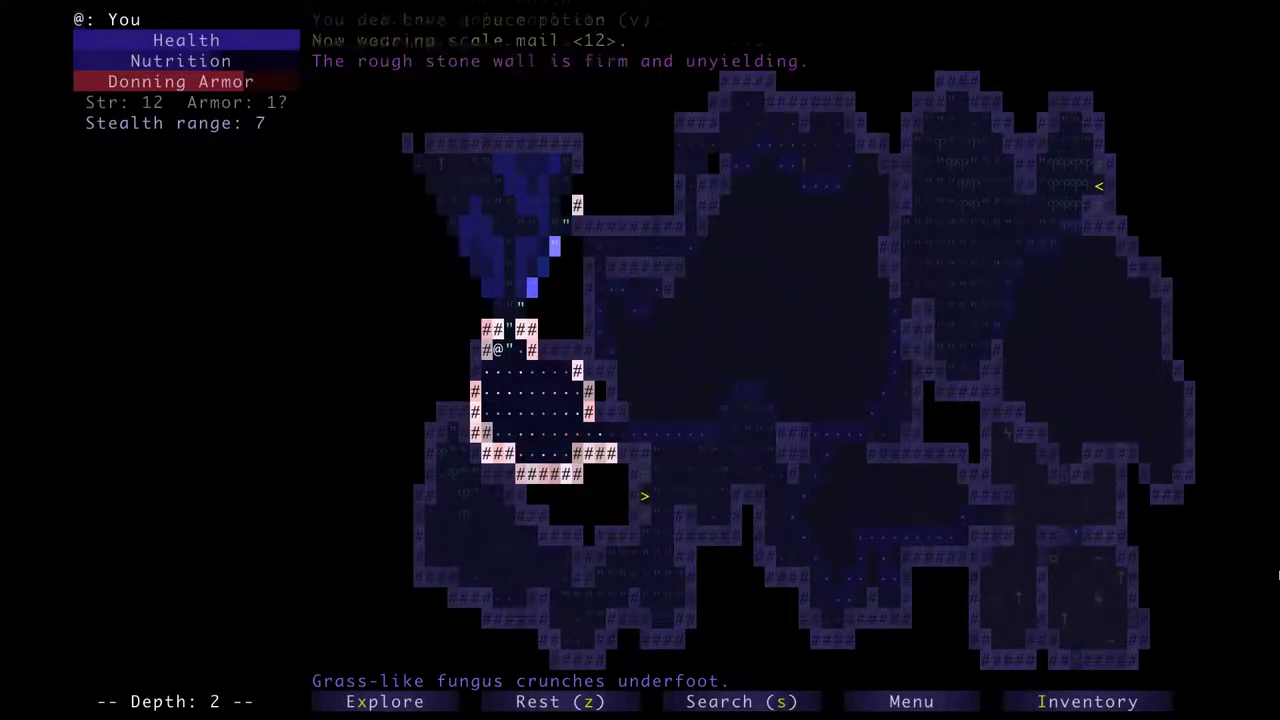
pyautogui.press('Up')
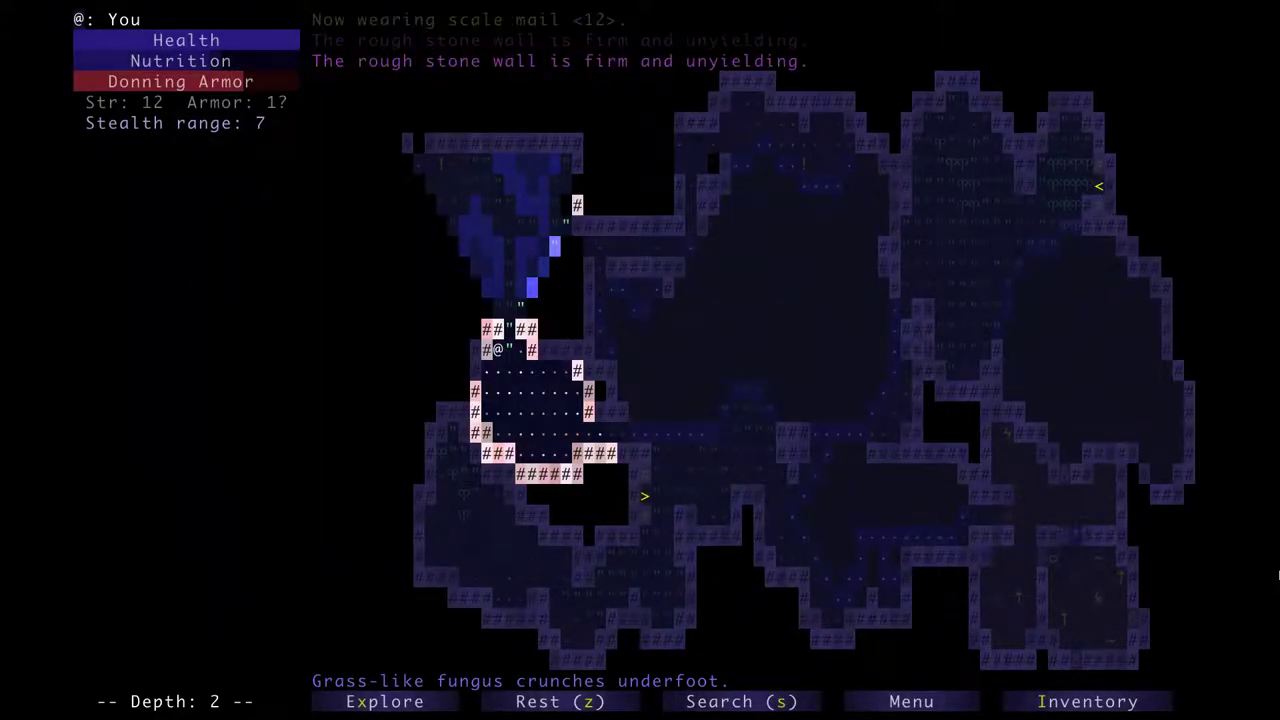
# Move up into the room above and kill the jackal.
pyautogui.press('Up')
pyautogui.press('Right')
pyautogui.press('Up')
pyautogui.press('Up')
pyautogui.press('Up')
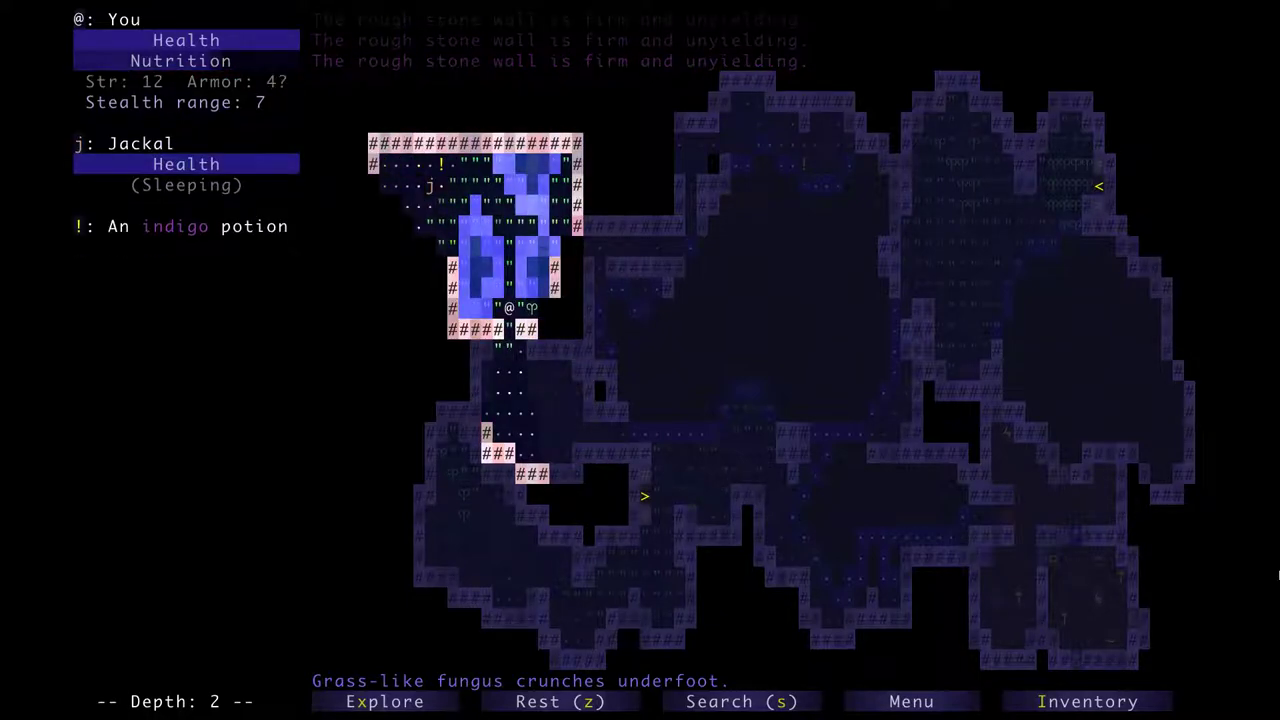
pyautogui.press('Up')
pyautogui.press('Up')
pyautogui.press('Up')
pyautogui.press('Left')
pyautogui.press('Left')
pyautogui.press('Left')
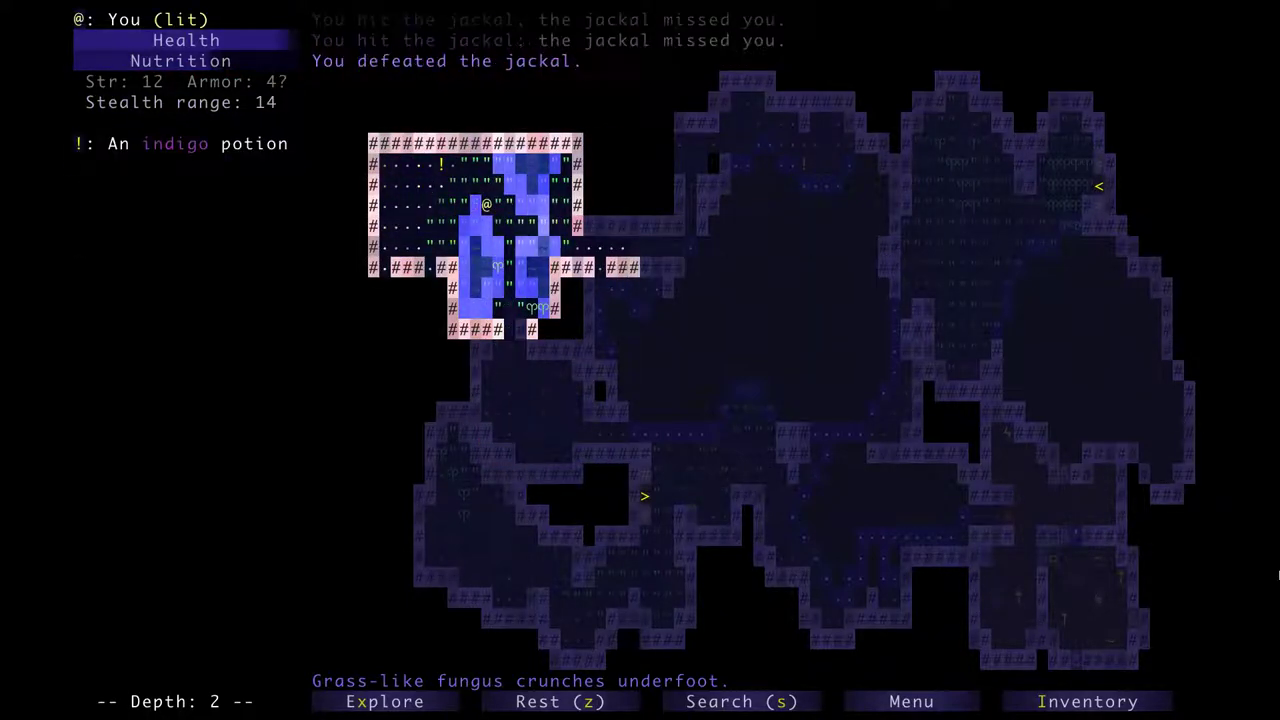
# Pick up the indigo potion, then auto-explore past a rat and collect the green potion.
pyautogui.press('Left')
pyautogui.press('Up')
pyautogui.press('Left')
pyautogui.press('Up')
pyautogui.press('Left')
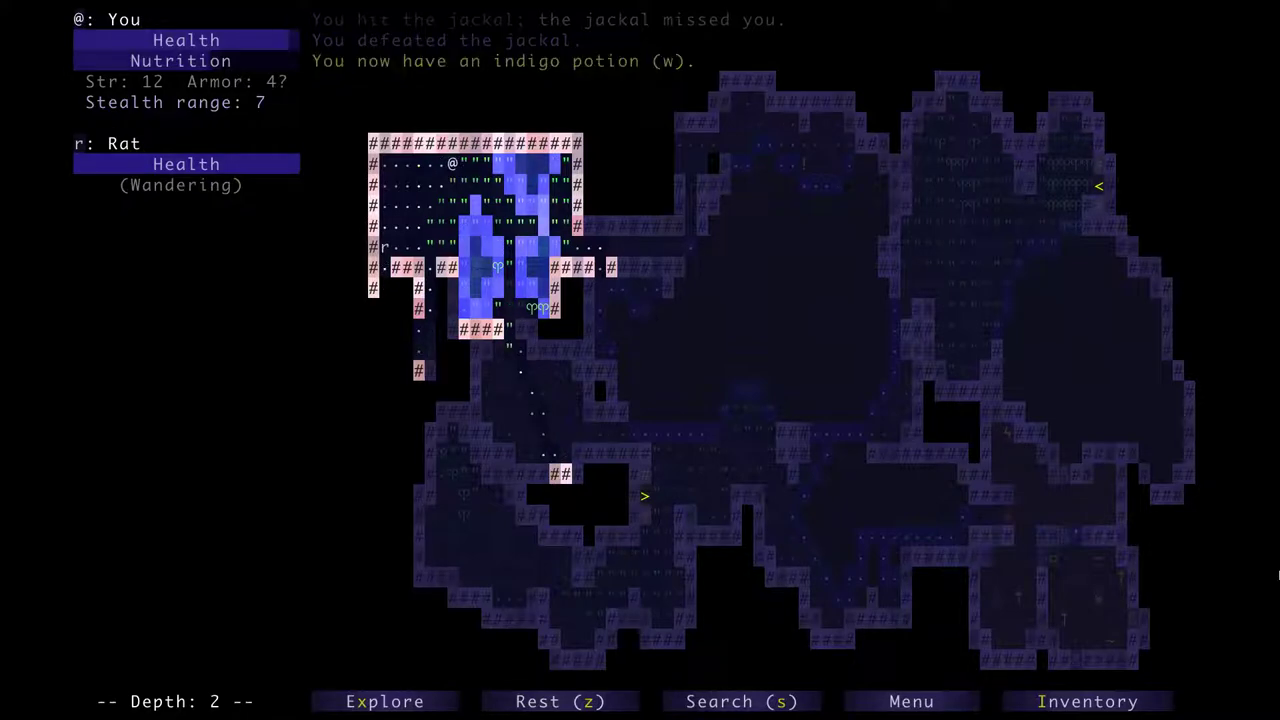
pyautogui.press('x')
pyautogui.press('Left')
pyautogui.press('Left')
pyautogui.press('x')
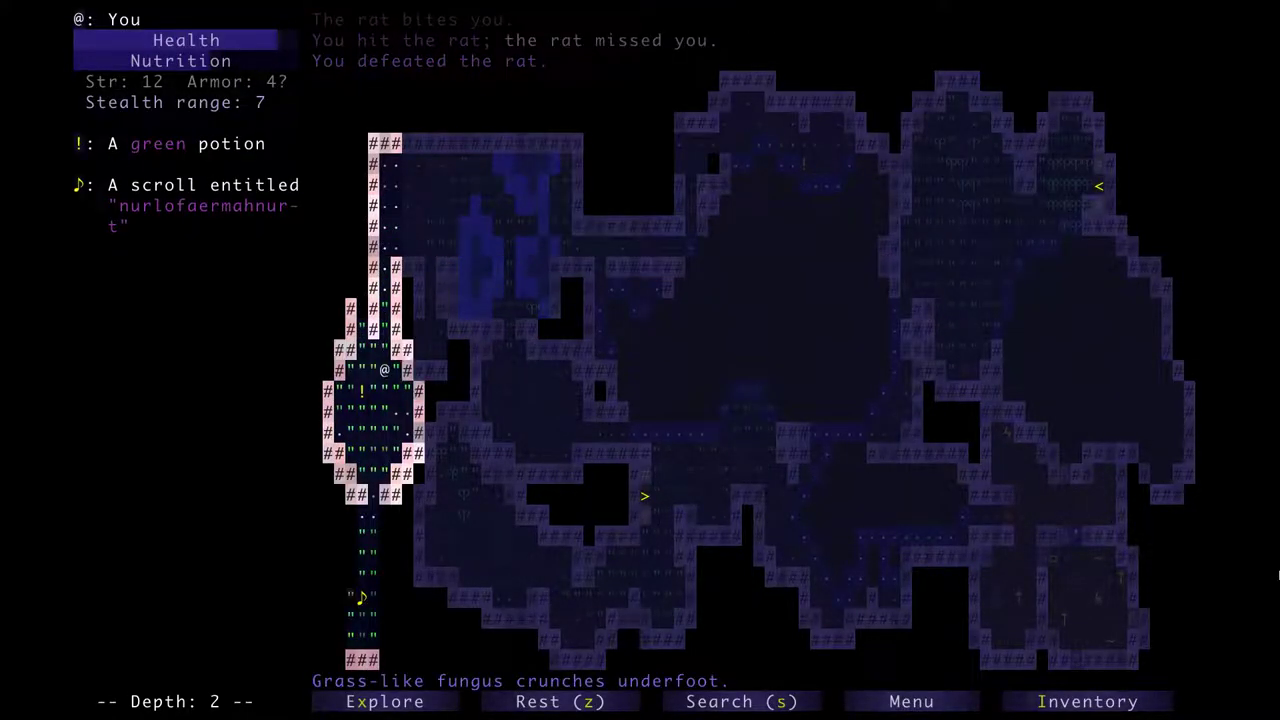
pyautogui.press('x')
pyautogui.press('x')
# Travel along the corridors and kill the rat in the upper corridor.
pyautogui.press('x')
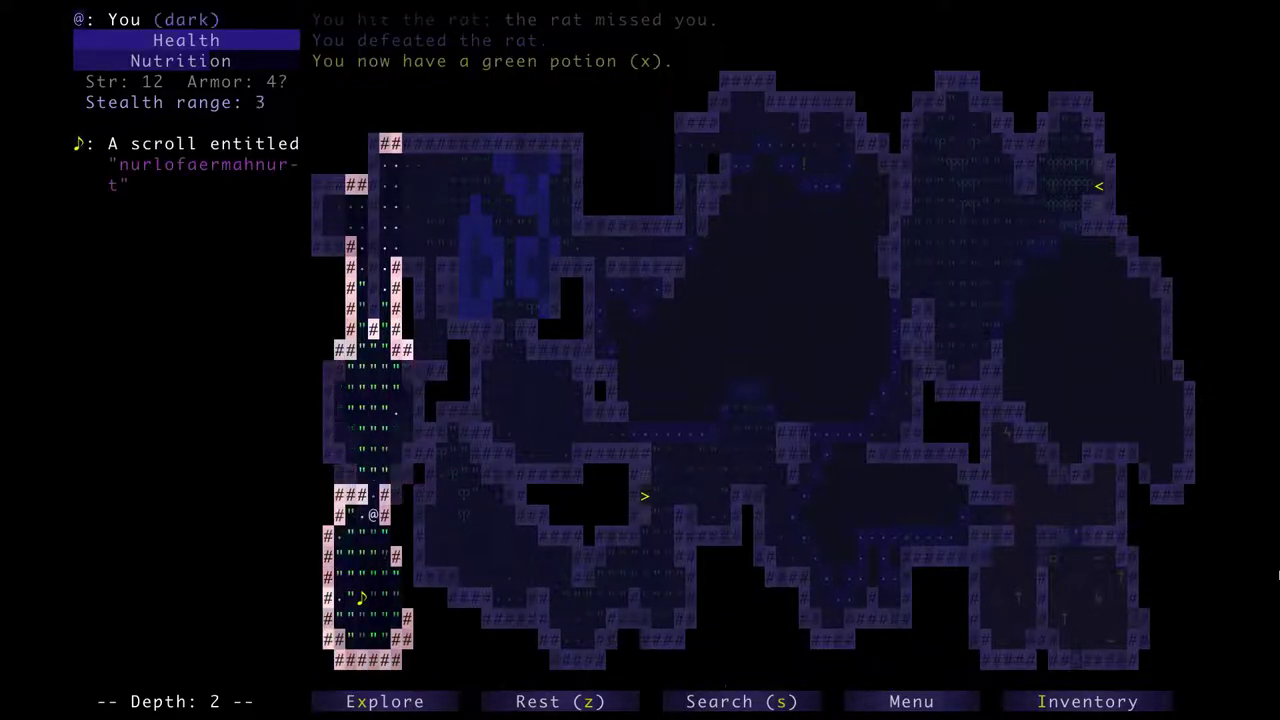
pyautogui.press('x')
pyautogui.press('x')
pyautogui.press('Down')
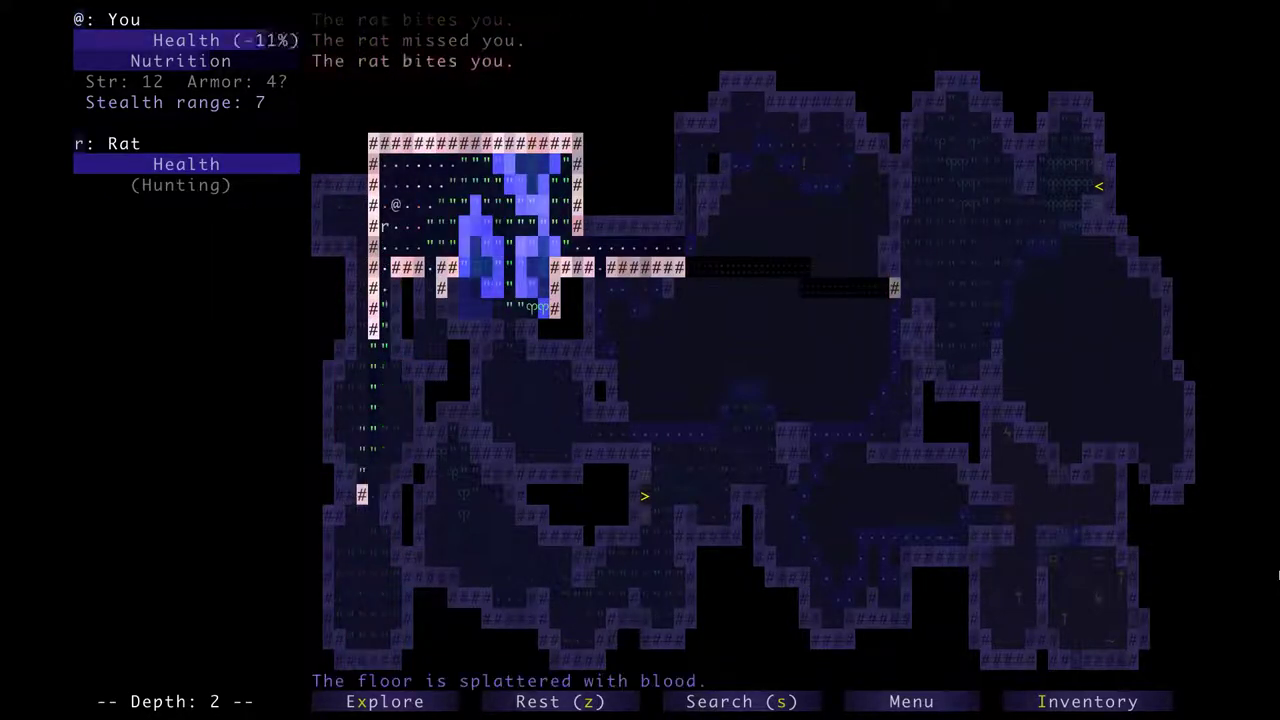
pyautogui.press('Down')
pyautogui.press('Down')
# Auto-explore past the eel, retreat from the lake to the lower room, then return.
pyautogui.press('x')
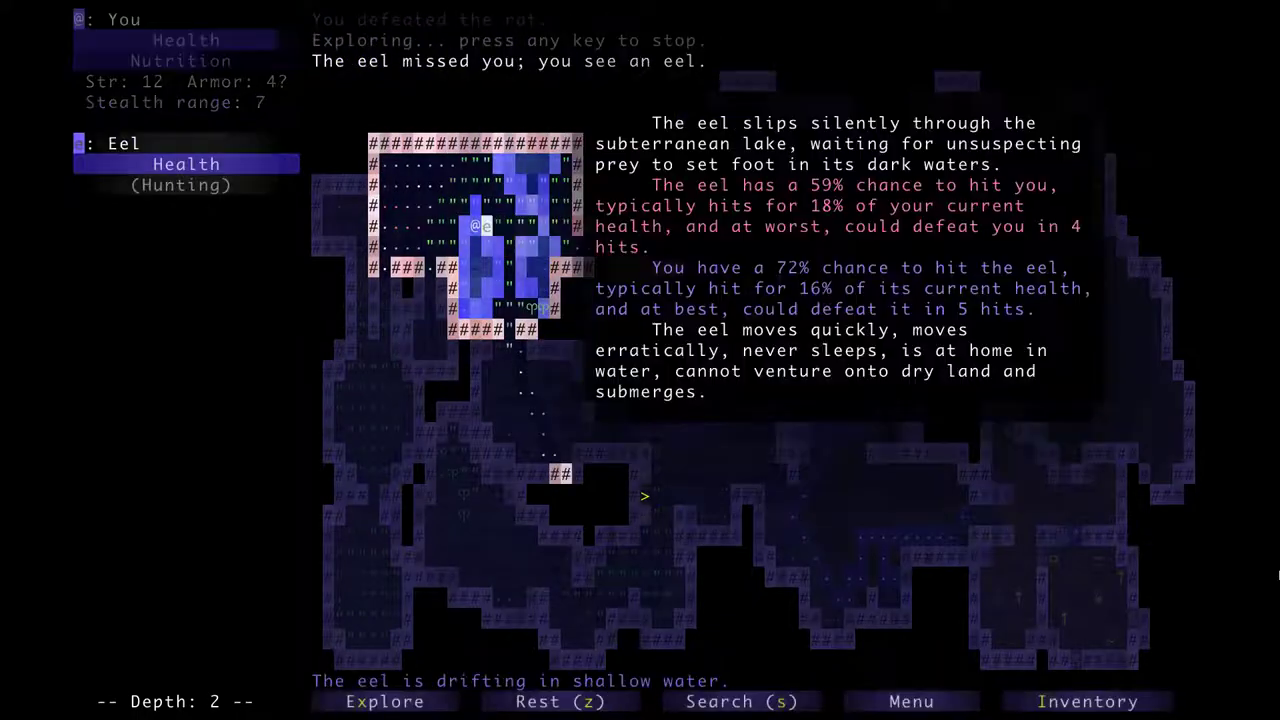
pyautogui.press('x')
pyautogui.press('x')
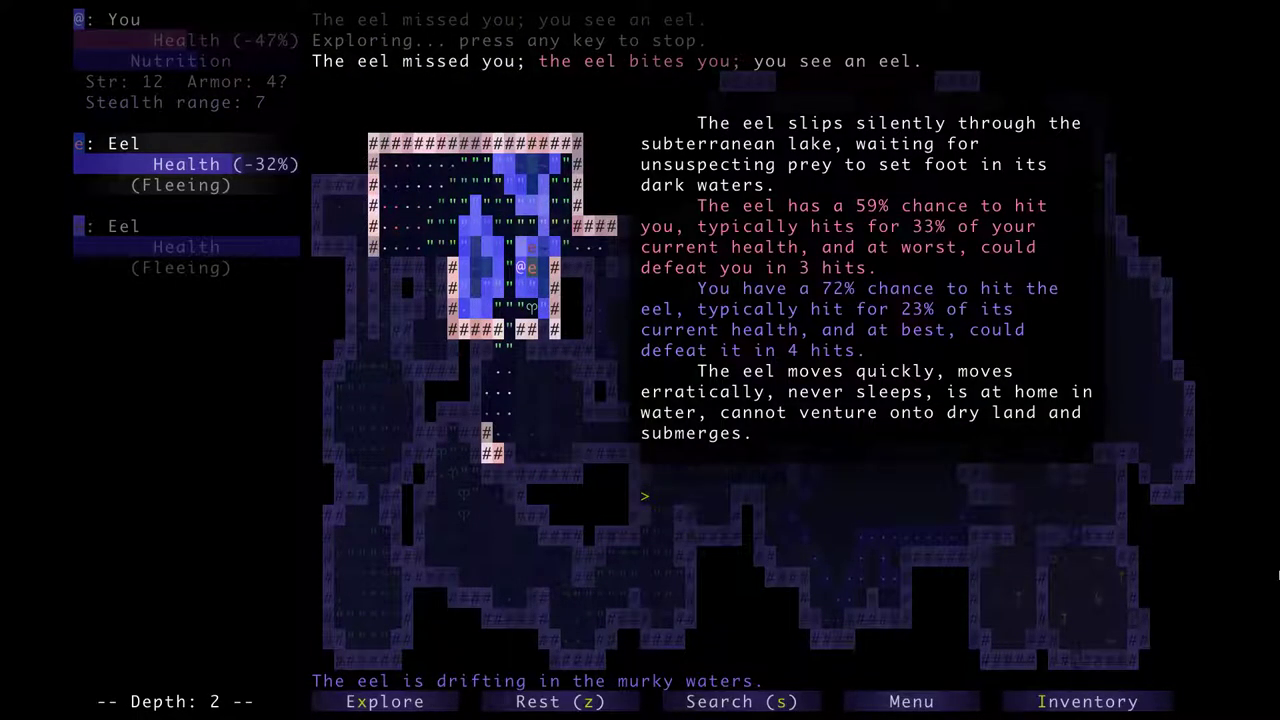
pyautogui.press('x')
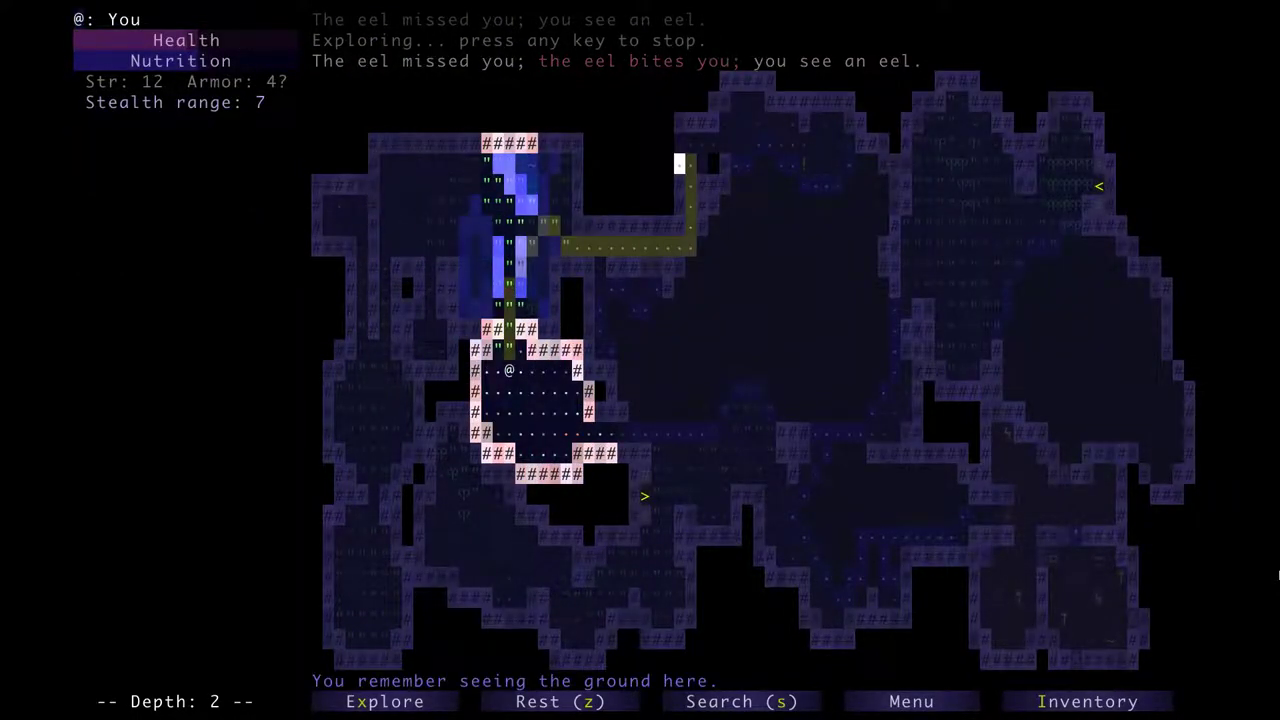
pyautogui.press('x')
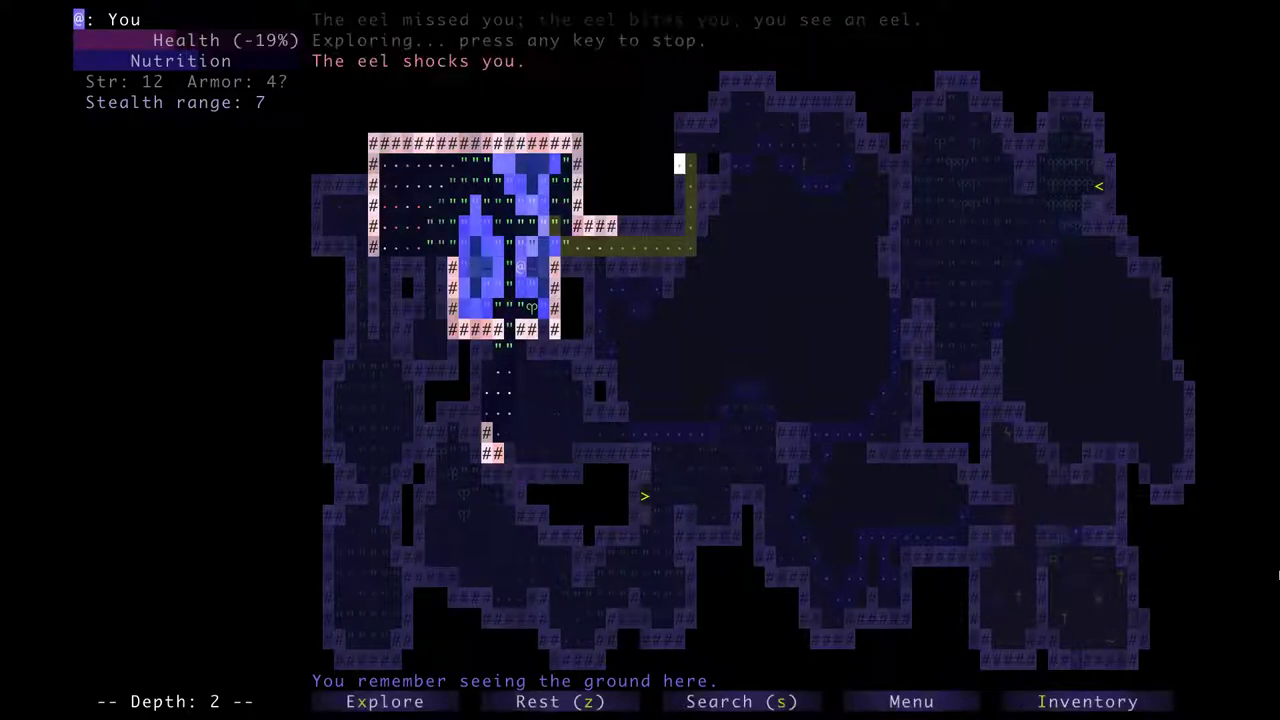
pyautogui.press('c')
# Dismiss the naming list, auto-explore the upper room, and travel back southwest.
pyautogui.press('Escape')
pyautogui.press('x')
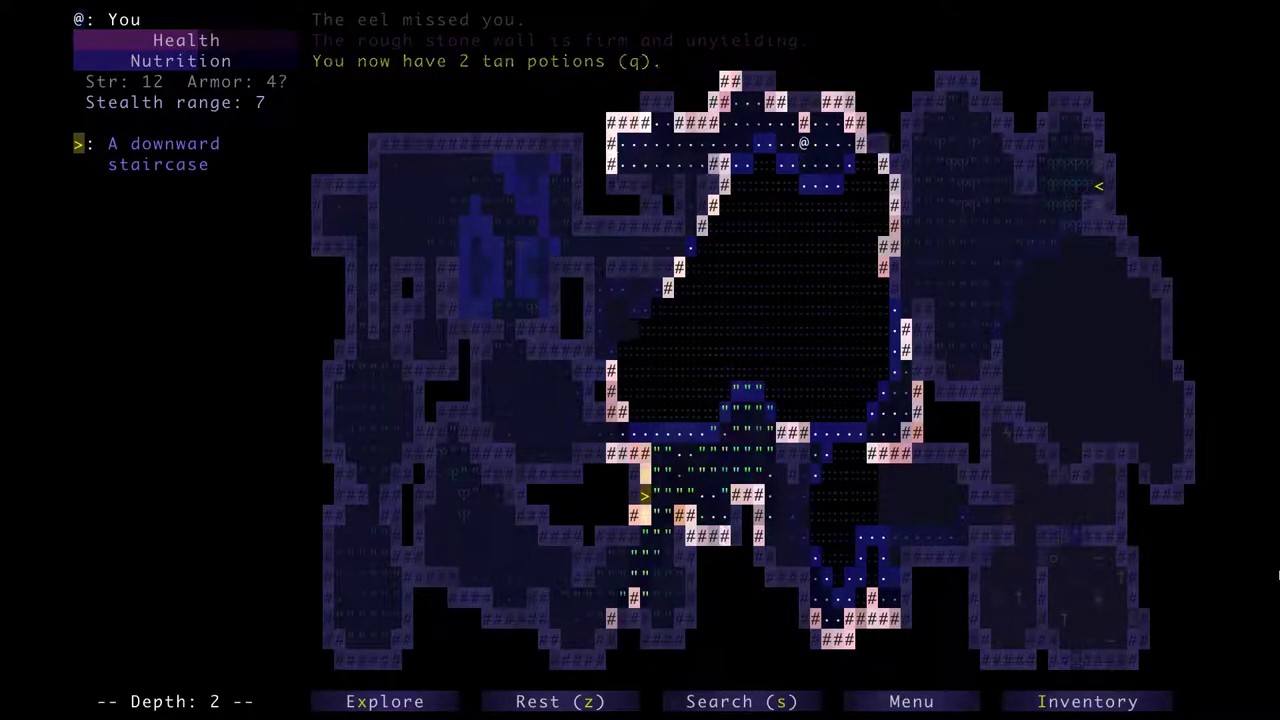
pyautogui.press('x')
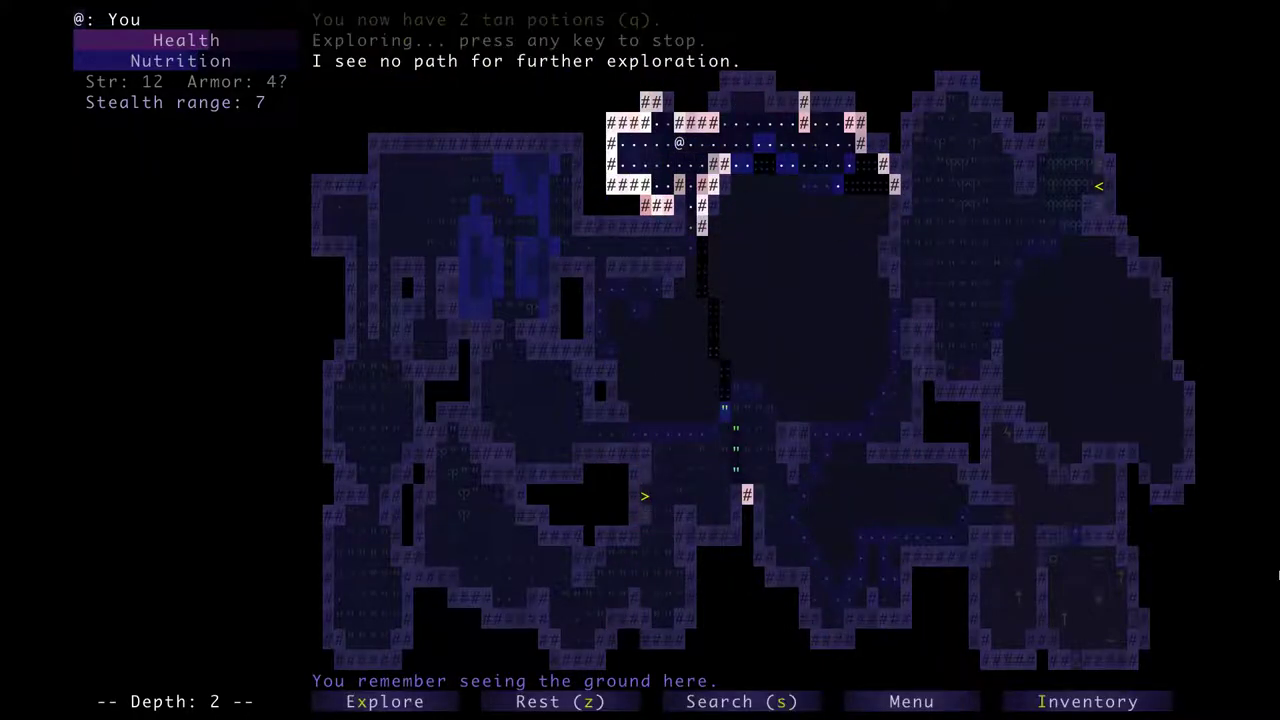
pyautogui.press('>')
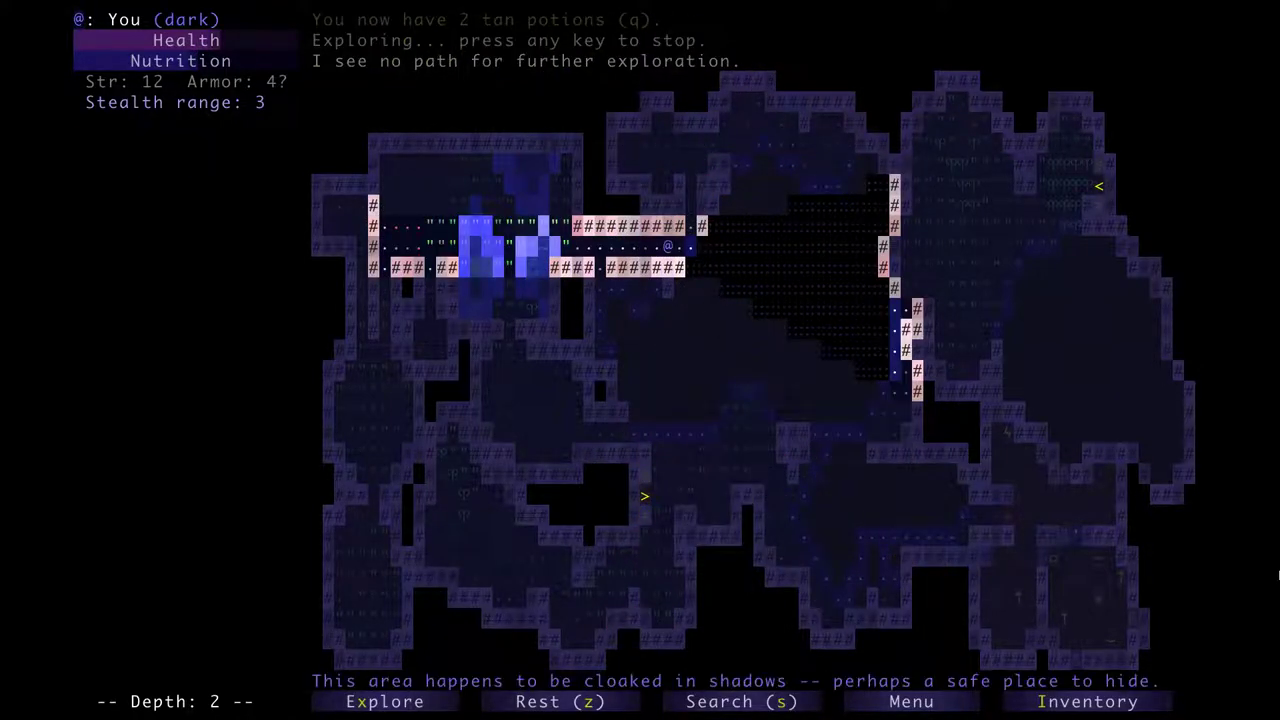
# Look over the full pack twice, then head toward the downward stairs.
pyautogui.press('i')
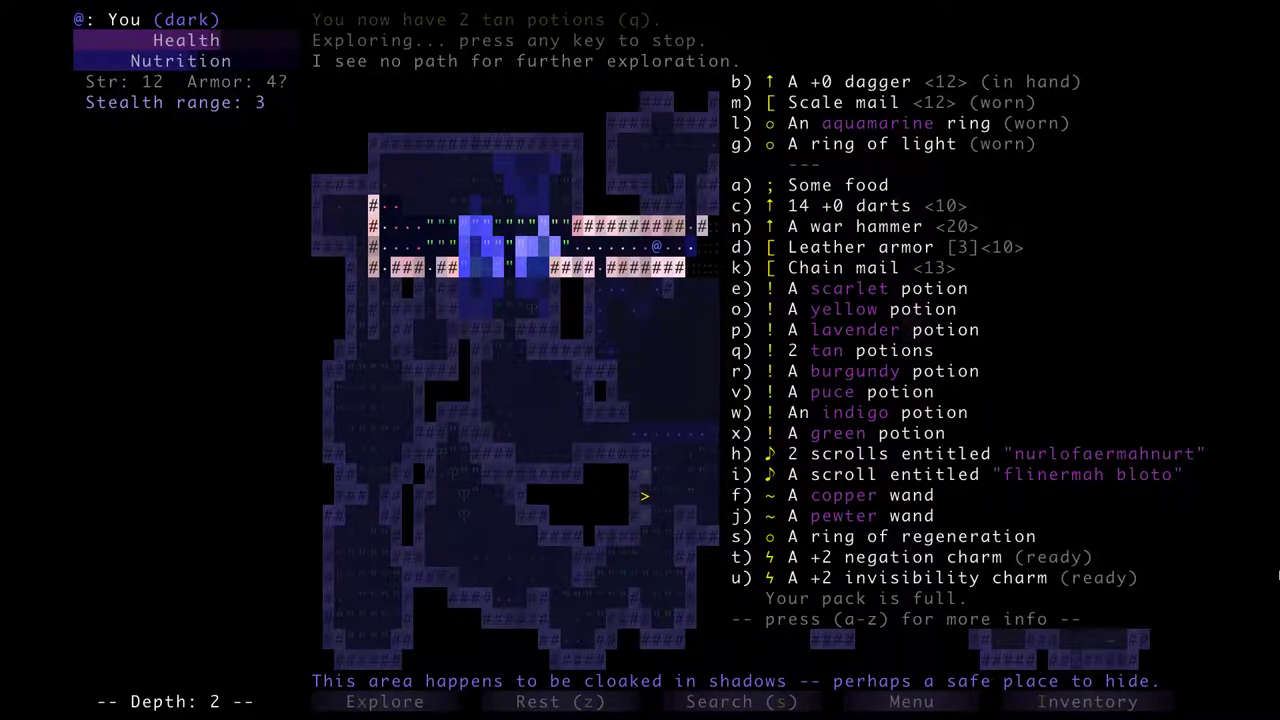
pyautogui.press('Escape')
pyautogui.press('i')
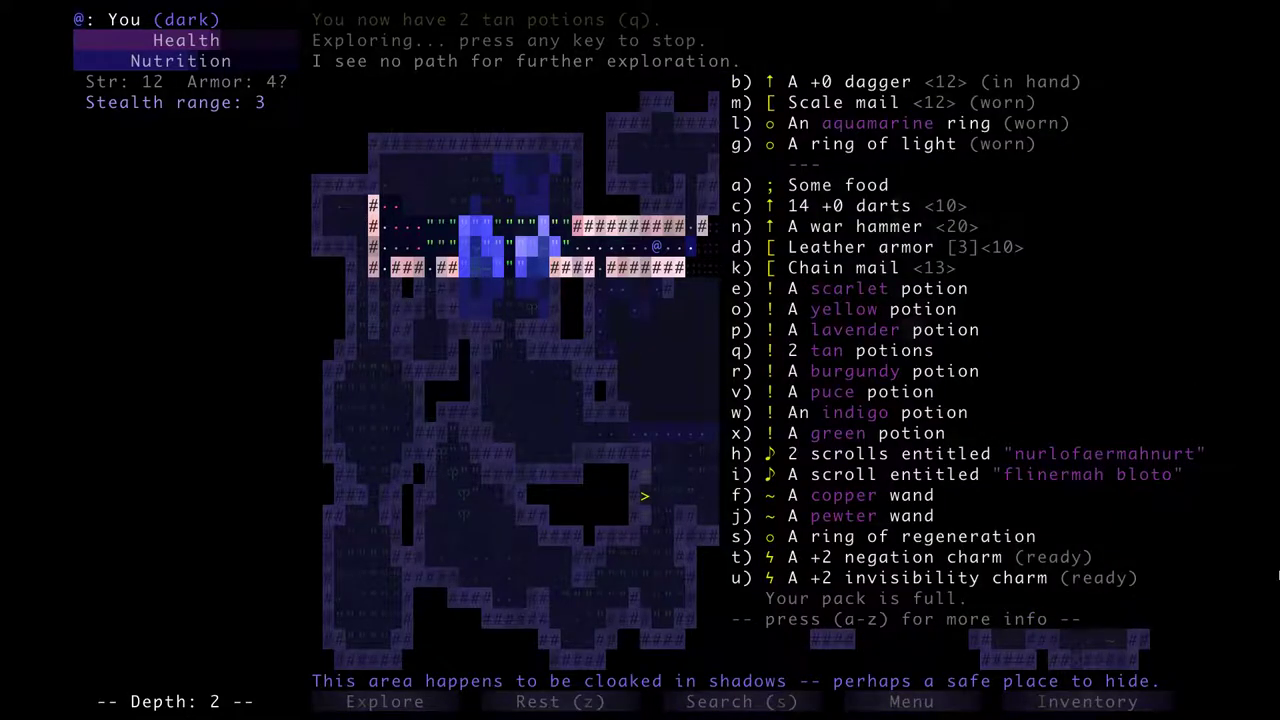
pyautogui.press('Escape')
pyautogui.press('>')
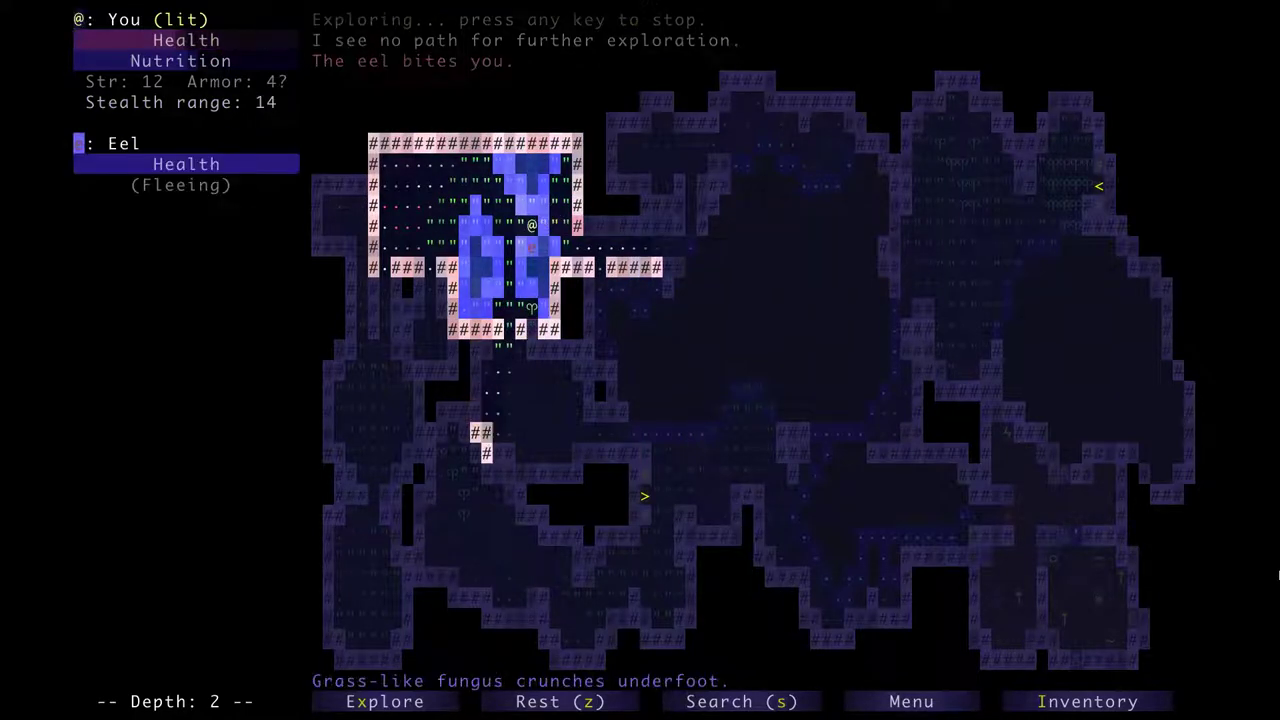
# Descend to depth 3, explore westward, and kill the approaching rat.
pyautogui.press('>')
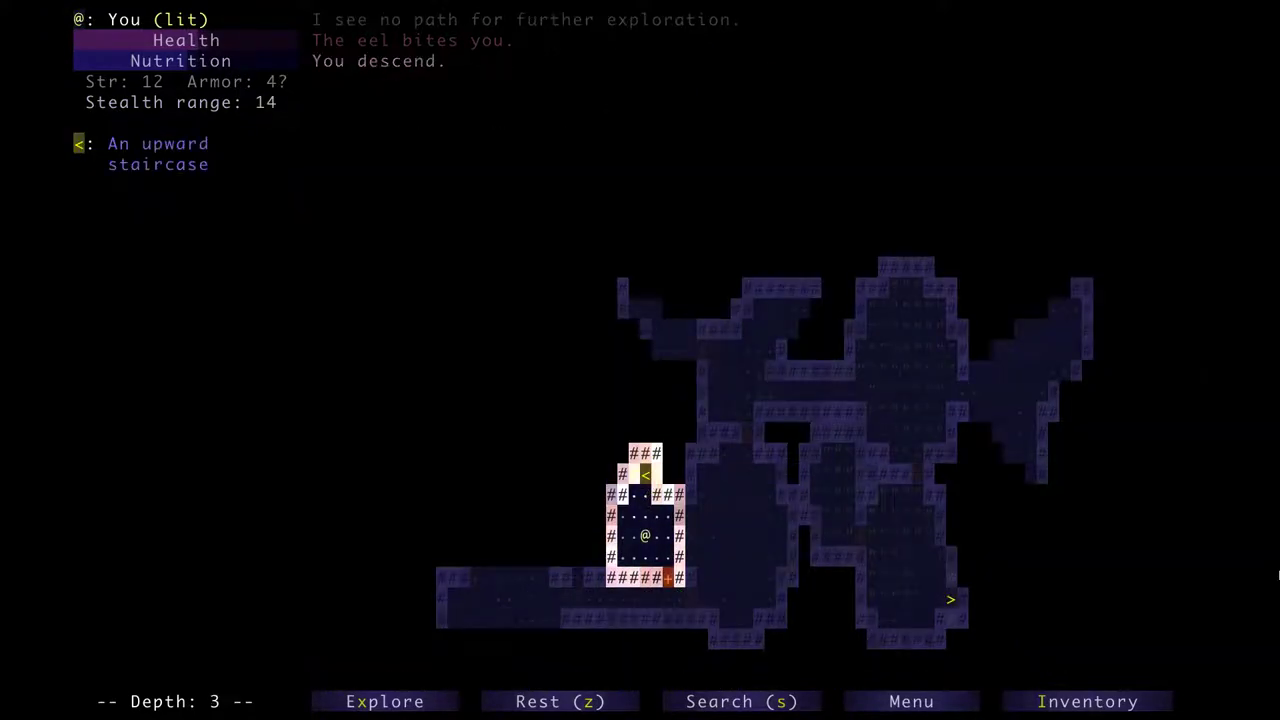
pyautogui.press('x')
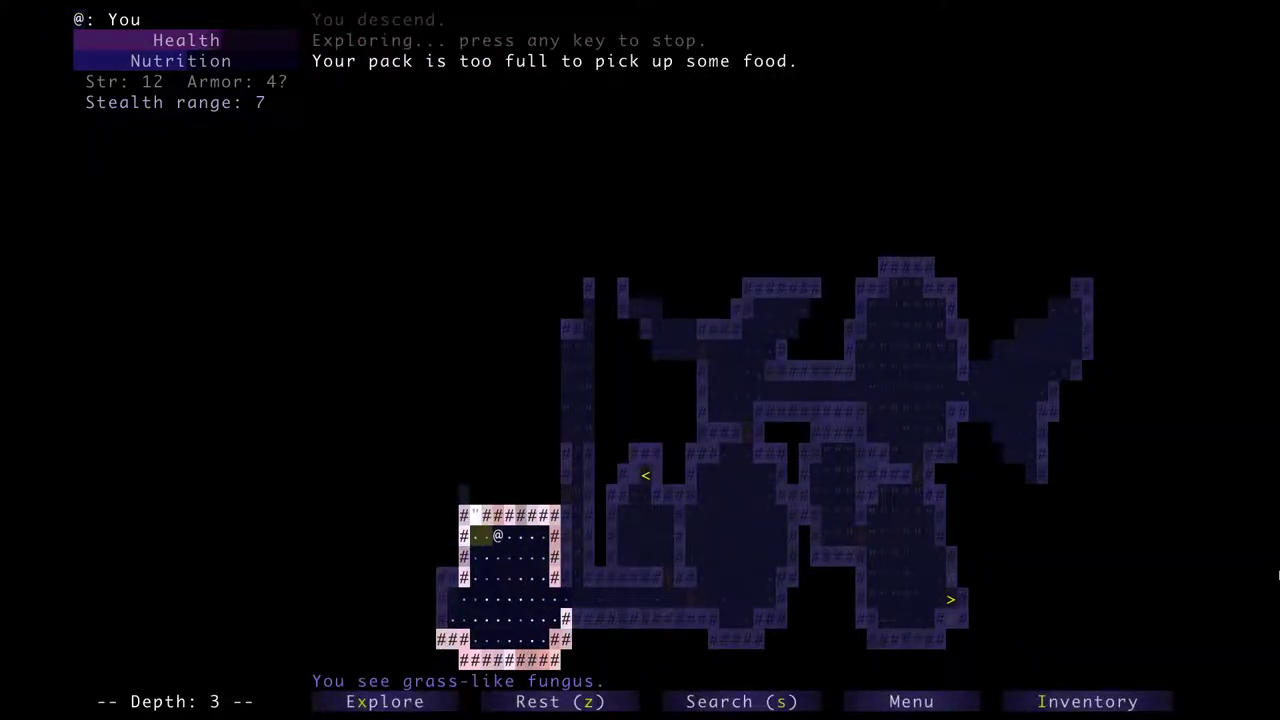
pyautogui.press('x')
pyautogui.press('Right')
pyautogui.press('Right')
pyautogui.press('Right')
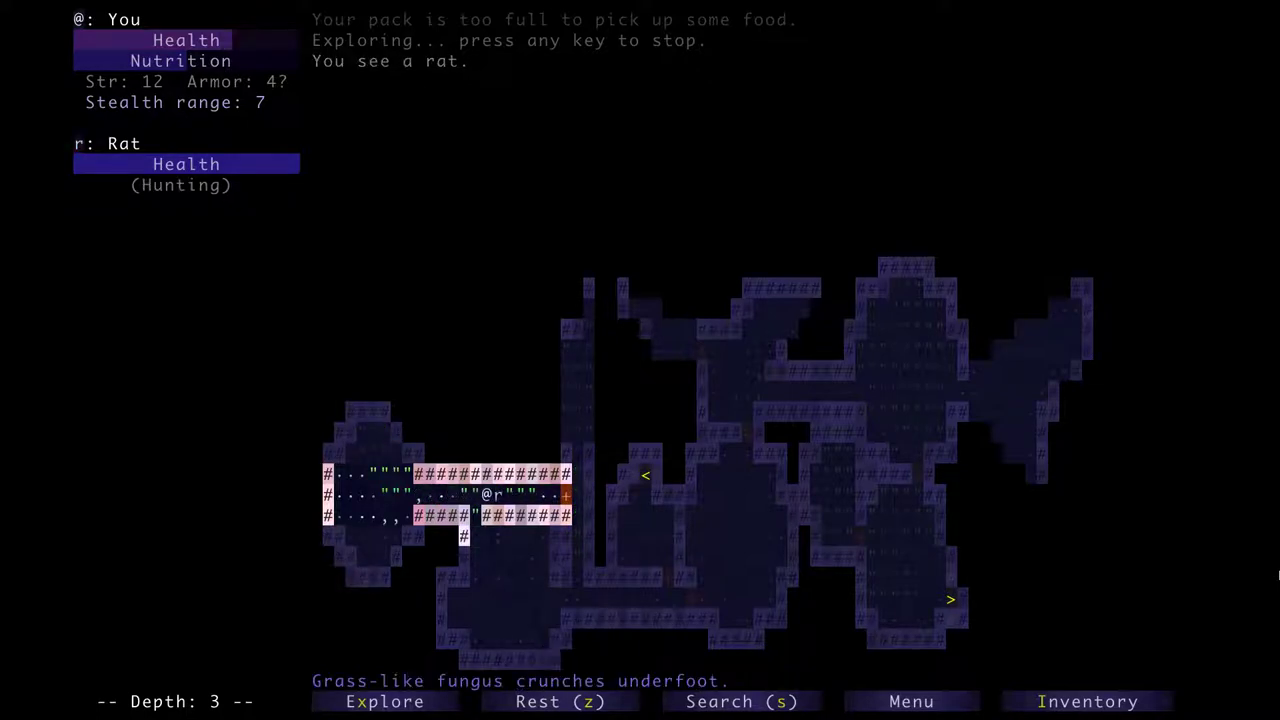
pyautogui.press('Right')
pyautogui.press('Right')
# Walk onto the food in the nearby room and try to pick it up.
pyautogui.press('Down')
pyautogui.press('Down')
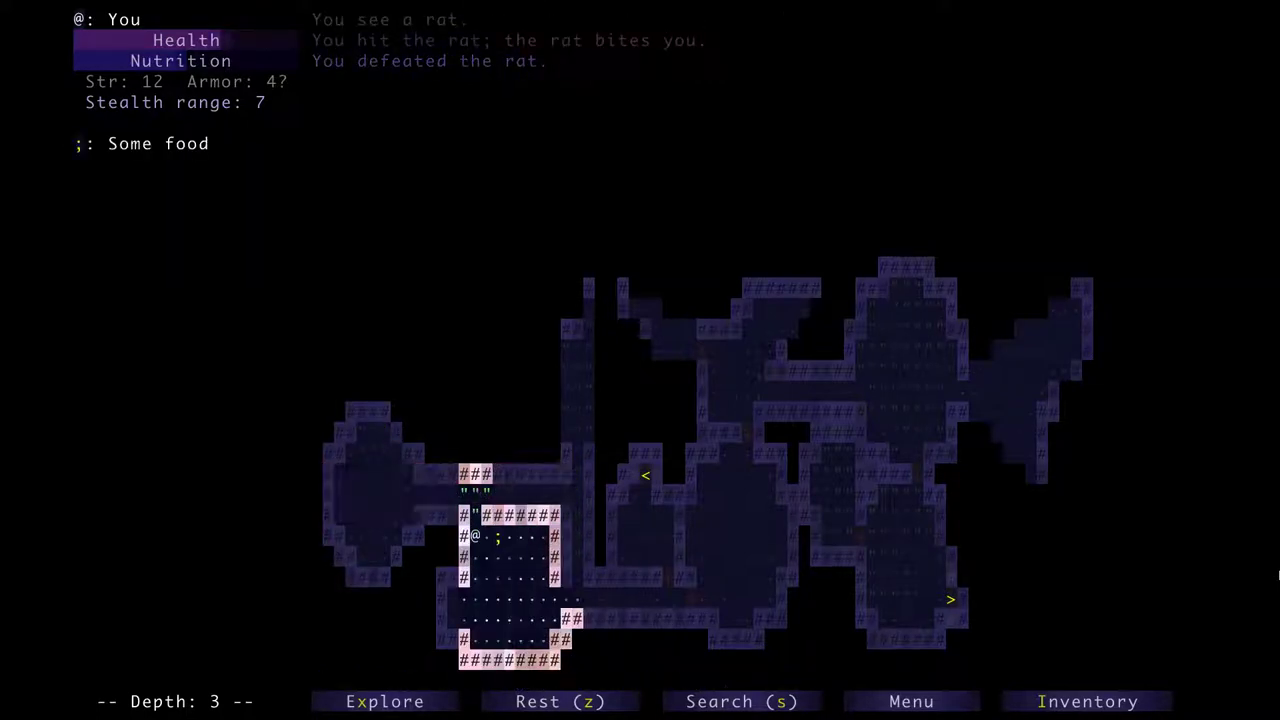
pyautogui.press('Right')
pyautogui.press('Right')
pyautogui.press('Left')
pyautogui.press('Right')
pyautogui.press('Left')
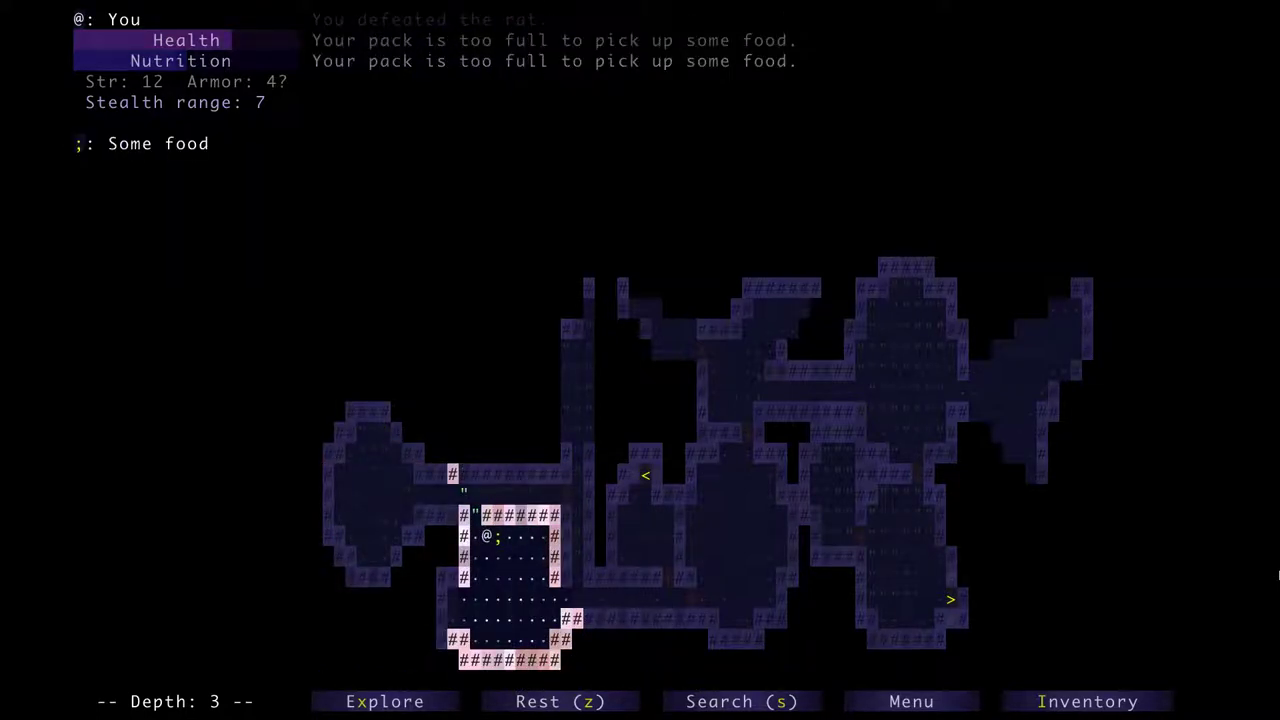
# Throw the leather armor away down the room to free pack space.
pyautogui.press('i')
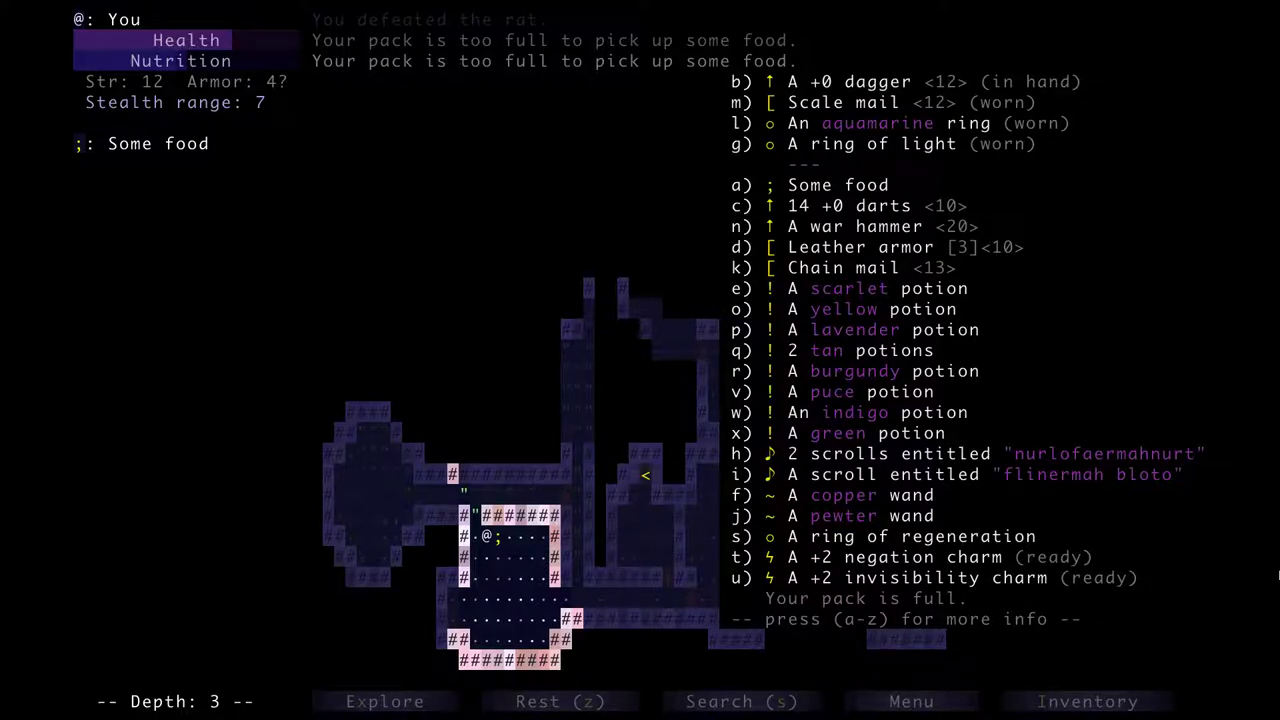
pyautogui.press('Up')
pyautogui.press('Up')
pyautogui.press('Up')
pyautogui.press('Up')
pyautogui.press('Up')
pyautogui.press('Up')
pyautogui.press('Up')
pyautogui.press('Up')
pyautogui.press('Up')
pyautogui.press('Up')
pyautogui.press('Up')
pyautogui.press('Up')
pyautogui.press('Up')
pyautogui.press('Up')
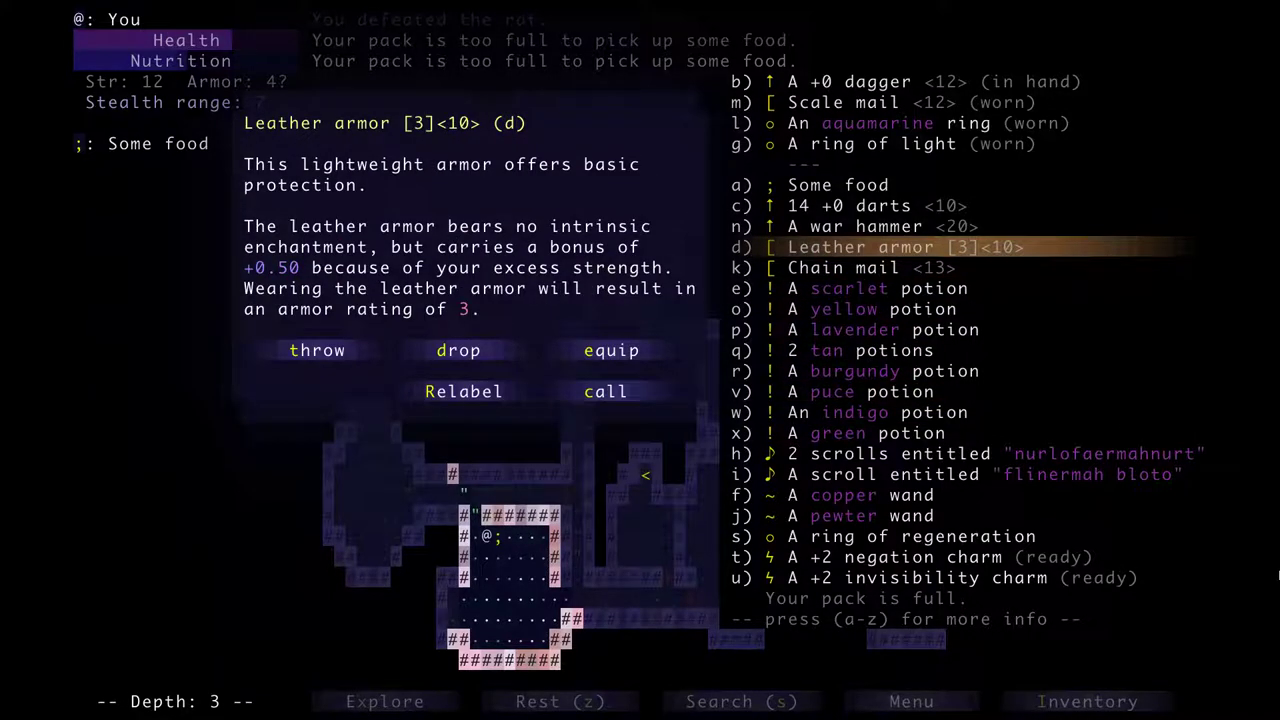
pyautogui.press('t')
pyautogui.press('Down')
pyautogui.press('Down')
pyautogui.press('Down')
pyautogui.press('Down')
pyautogui.press('Down')
pyautogui.press('Return')
# Pick up the food, then follow the corridor into the newly revealed room.
pyautogui.press('Right')
pyautogui.press('Left')
pyautogui.press('Left')
pyautogui.press('Left')
pyautogui.press('Up')
pyautogui.press('Up')
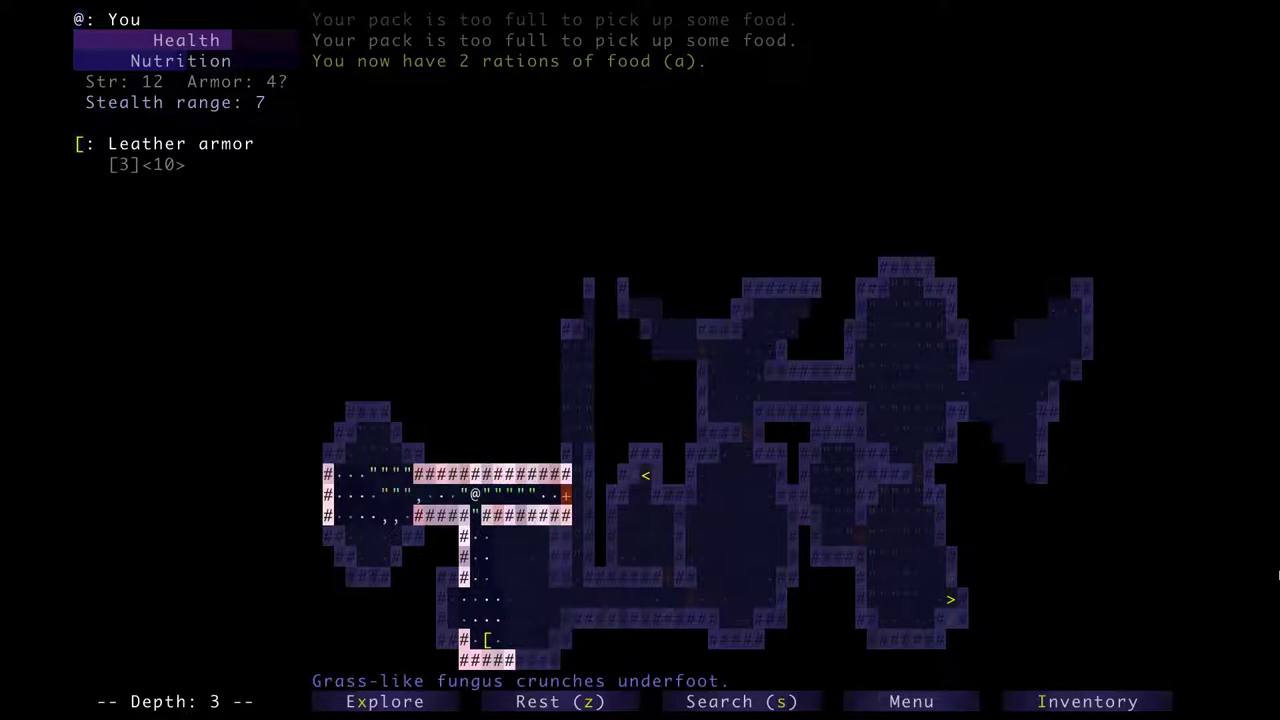
pyautogui.press('Right')
pyautogui.press('Right')
pyautogui.press('Right')
pyautogui.press('Right')
pyautogui.press('Right')
pyautogui.press('Right')
pyautogui.press('Right')
pyautogui.press('Up')
pyautogui.press('Up')
pyautogui.press('Up')
pyautogui.press('Up')
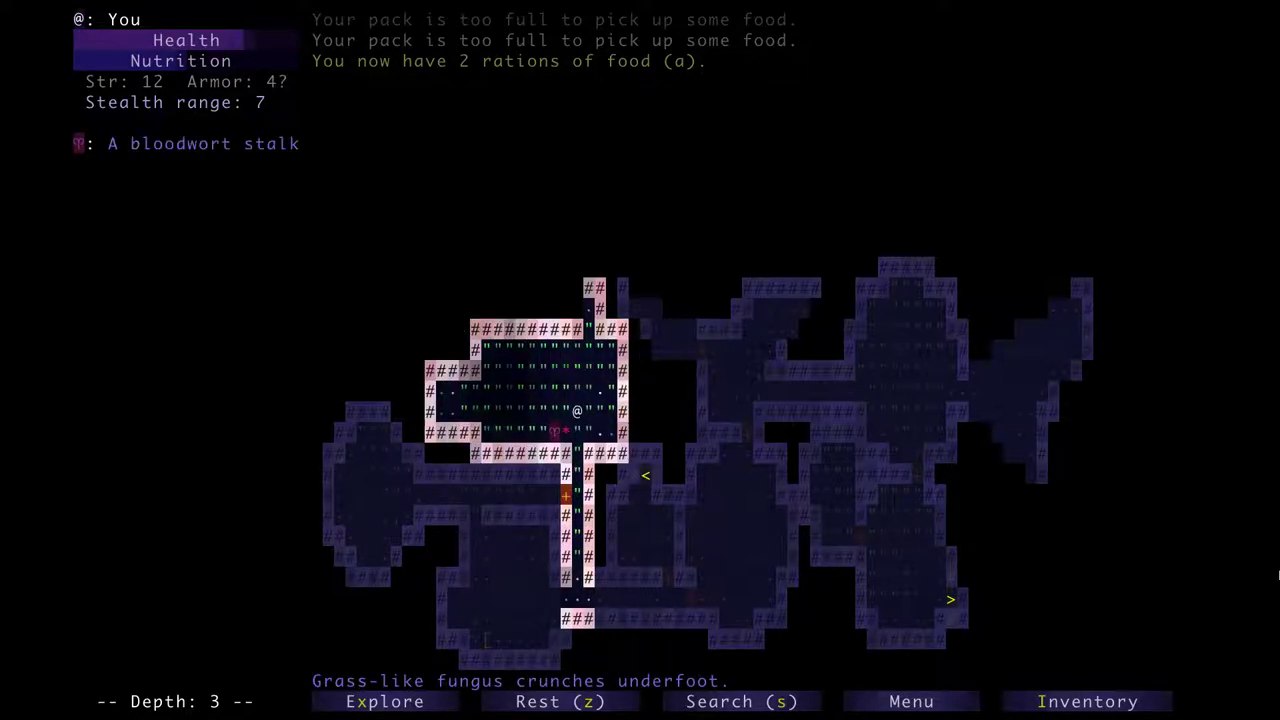
pyautogui.press('Up')
pyautogui.press('Up')
pyautogui.press('Right')
pyautogui.press('Right')
pyautogui.press('Right')
# Glance at the pack, head up-left, kill the jackal, and step onto the pink potion.
pyautogui.press('y')
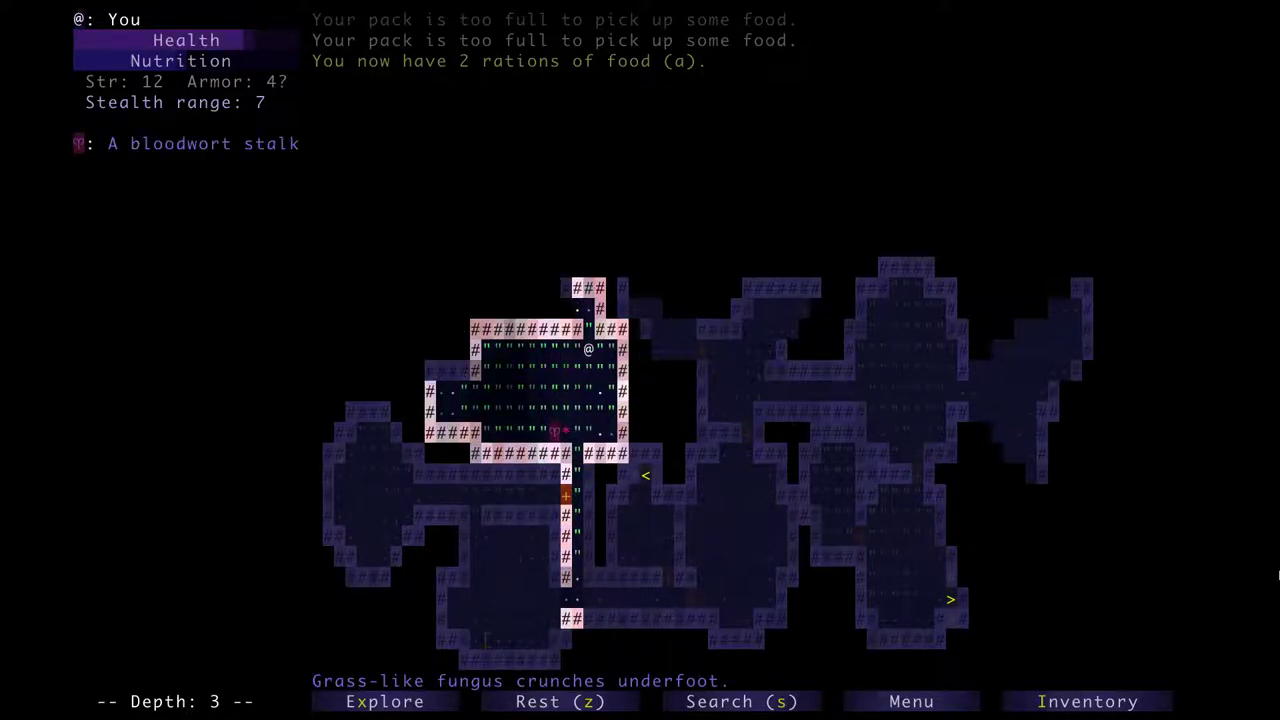
pyautogui.press('i')
pyautogui.press('Escape')
pyautogui.press('x')
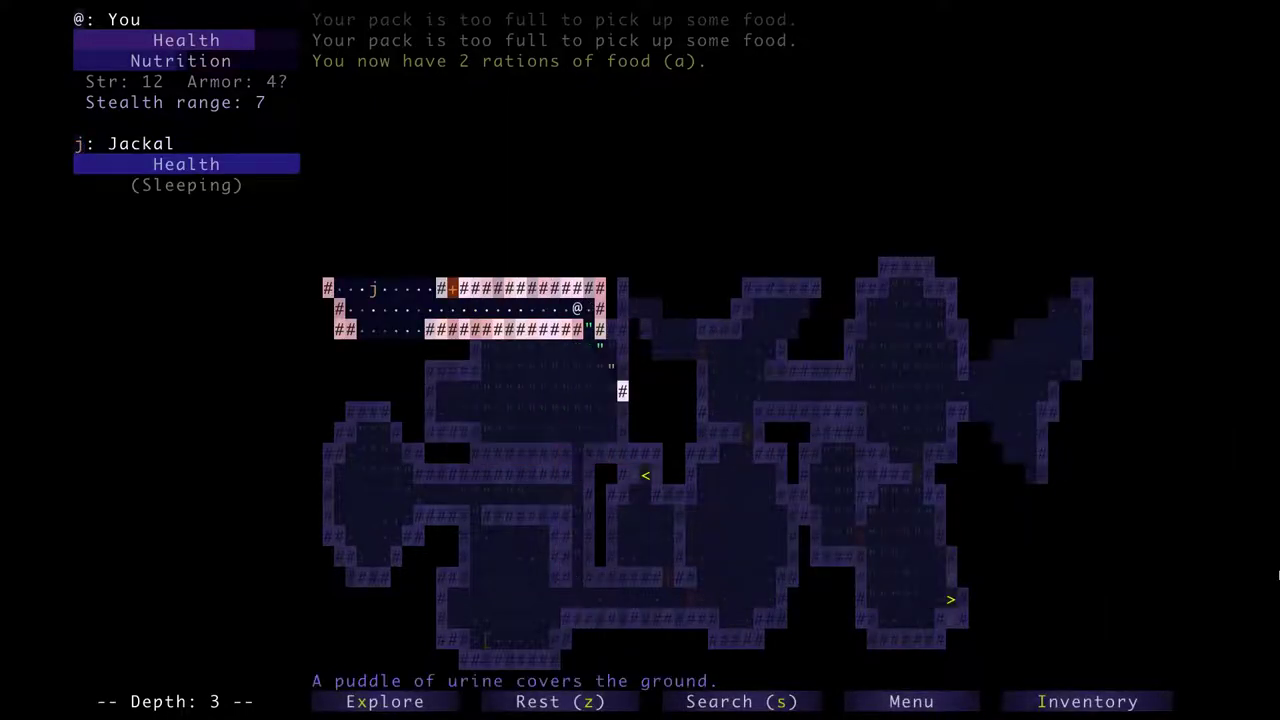
pyautogui.press('Left')
pyautogui.press('Left')
pyautogui.press('Left')
pyautogui.press('Left')
pyautogui.press('Left')
pyautogui.press('y')
pyautogui.press('y')
pyautogui.press('y')
pyautogui.press('k')
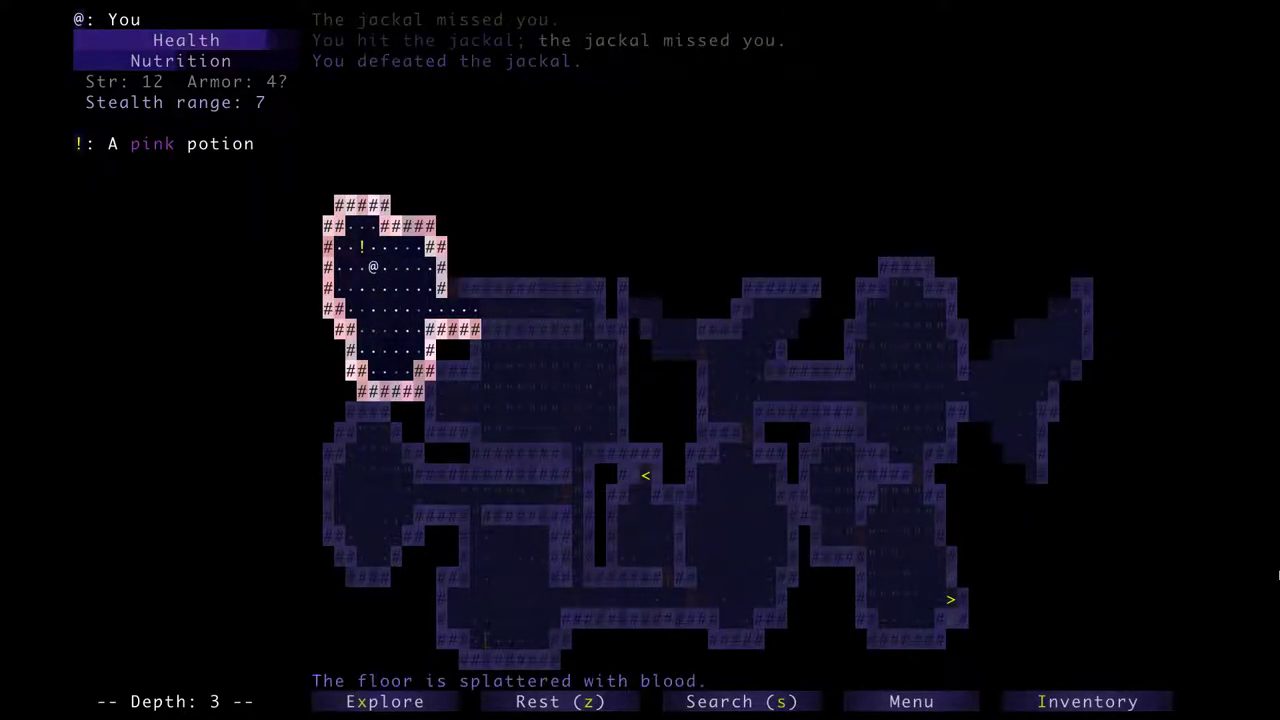
pyautogui.press('y')
# Browse pack item details: nurlofaermahnurt scrolls, copper and pewter wands, rings, and potions.
pyautogui.press('i')
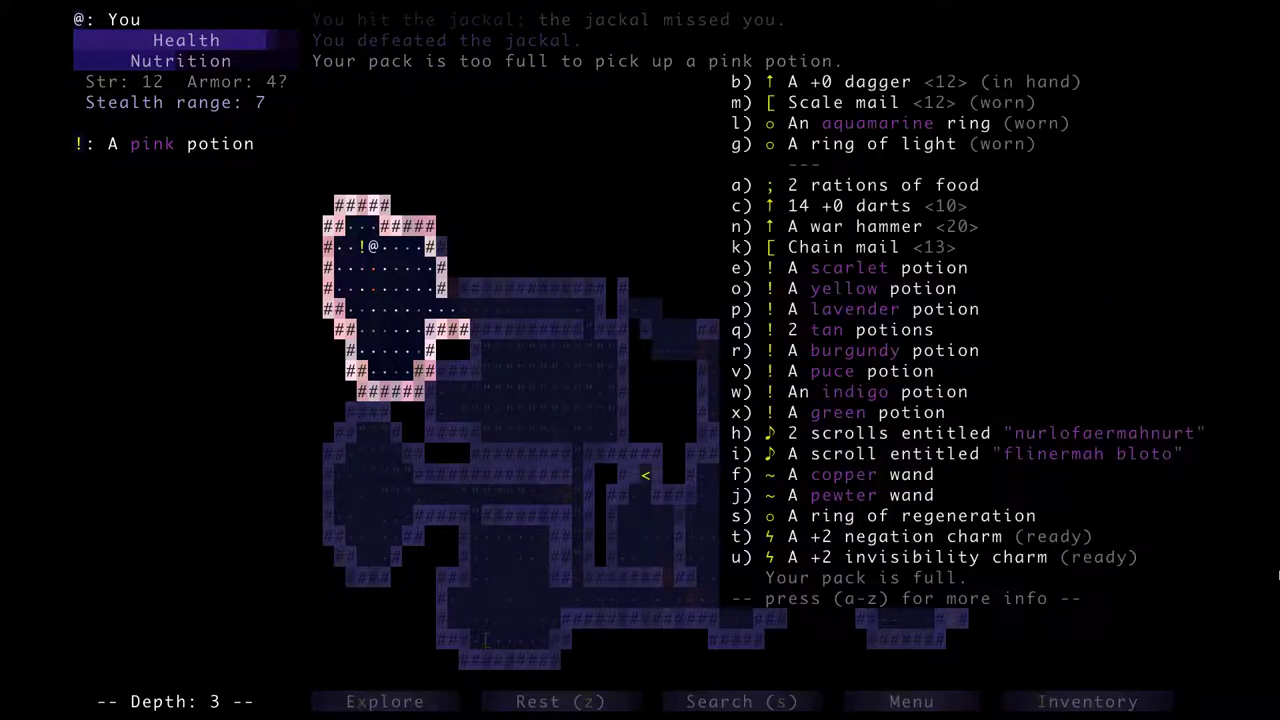
pyautogui.press('j')
pyautogui.press('h')
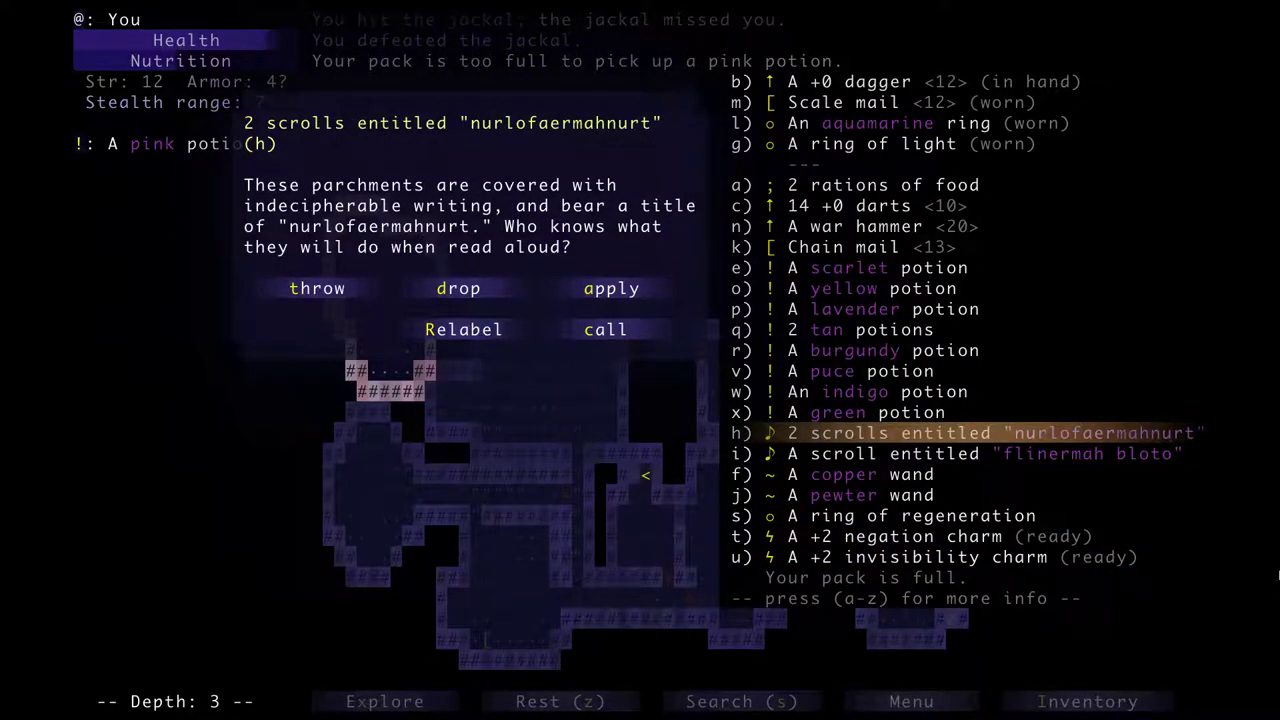
pyautogui.press('Down')
pyautogui.press('Down')
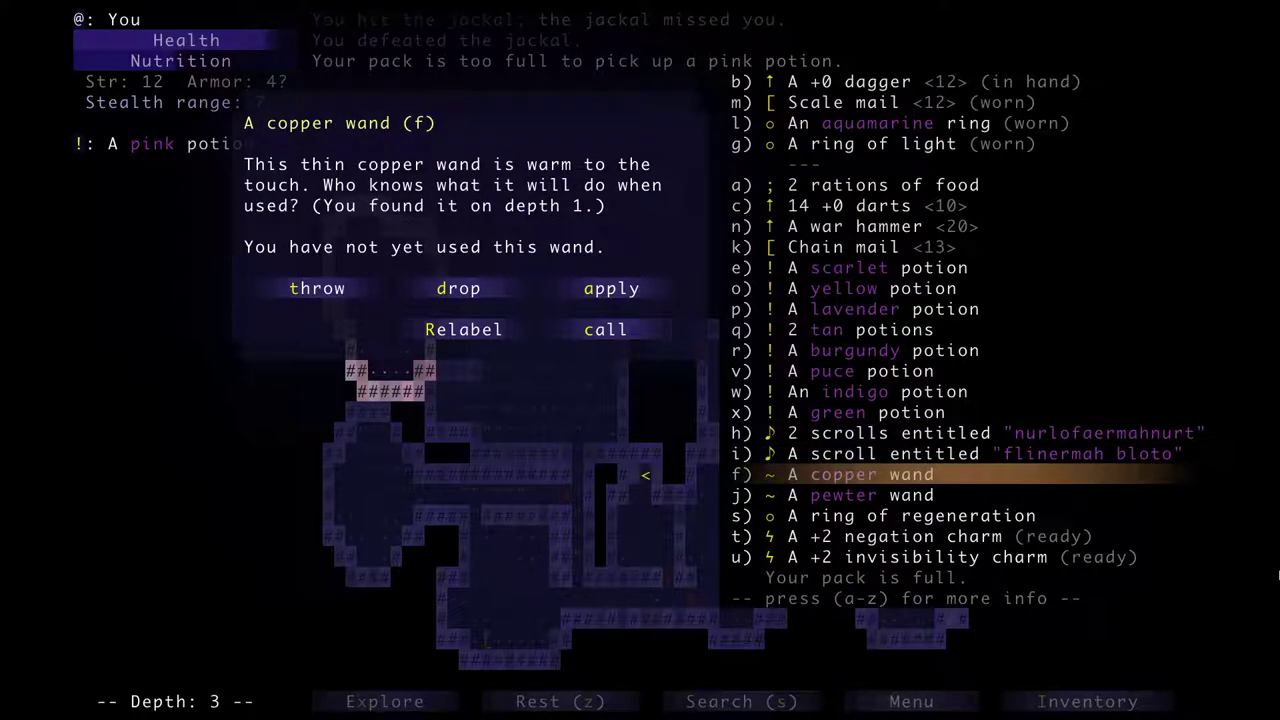
pyautogui.press('Down')
pyautogui.press('Up')
pyautogui.press('Down')
pyautogui.press('Down')
pyautogui.press('Up')
pyautogui.press('Up')
pyautogui.press('Up')
pyautogui.press('Up')
pyautogui.press('Up')
pyautogui.press('Up')
pyautogui.press('Up')
pyautogui.press('Up')
pyautogui.press('Up')
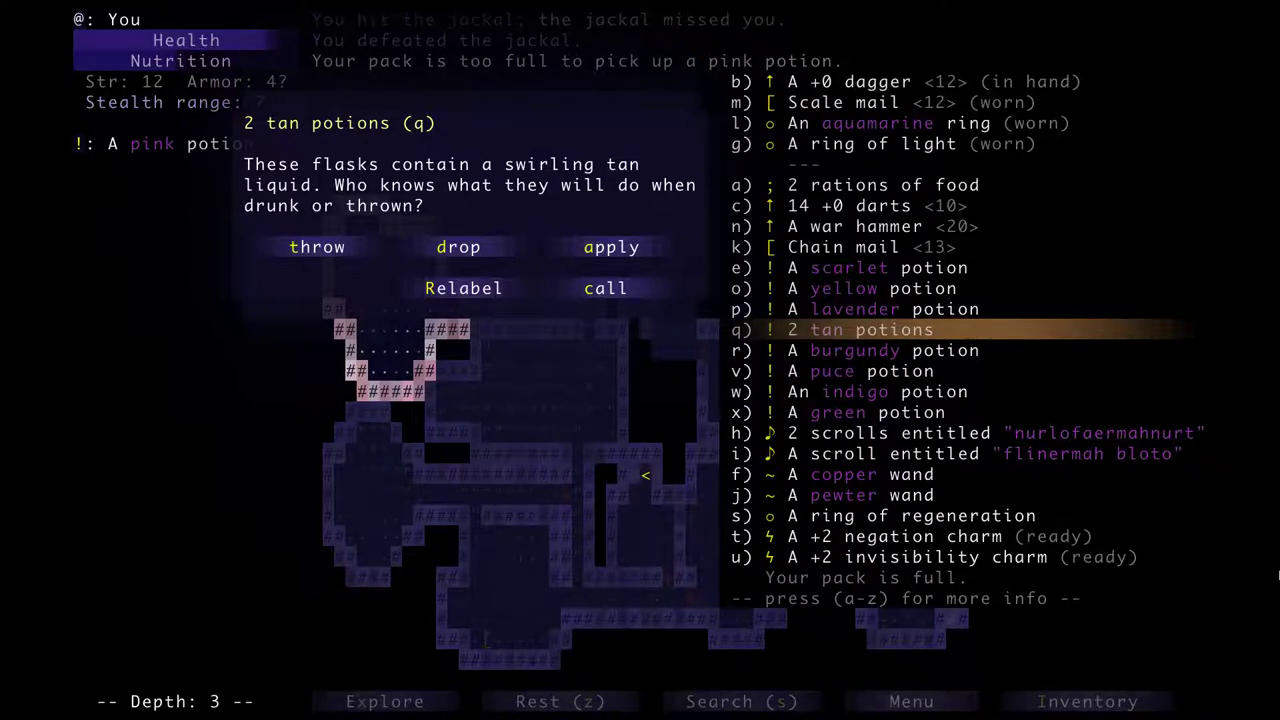
# Close the tan potion details, then view the war hammer's details in the inventory.
pyautogui.press('Escape')
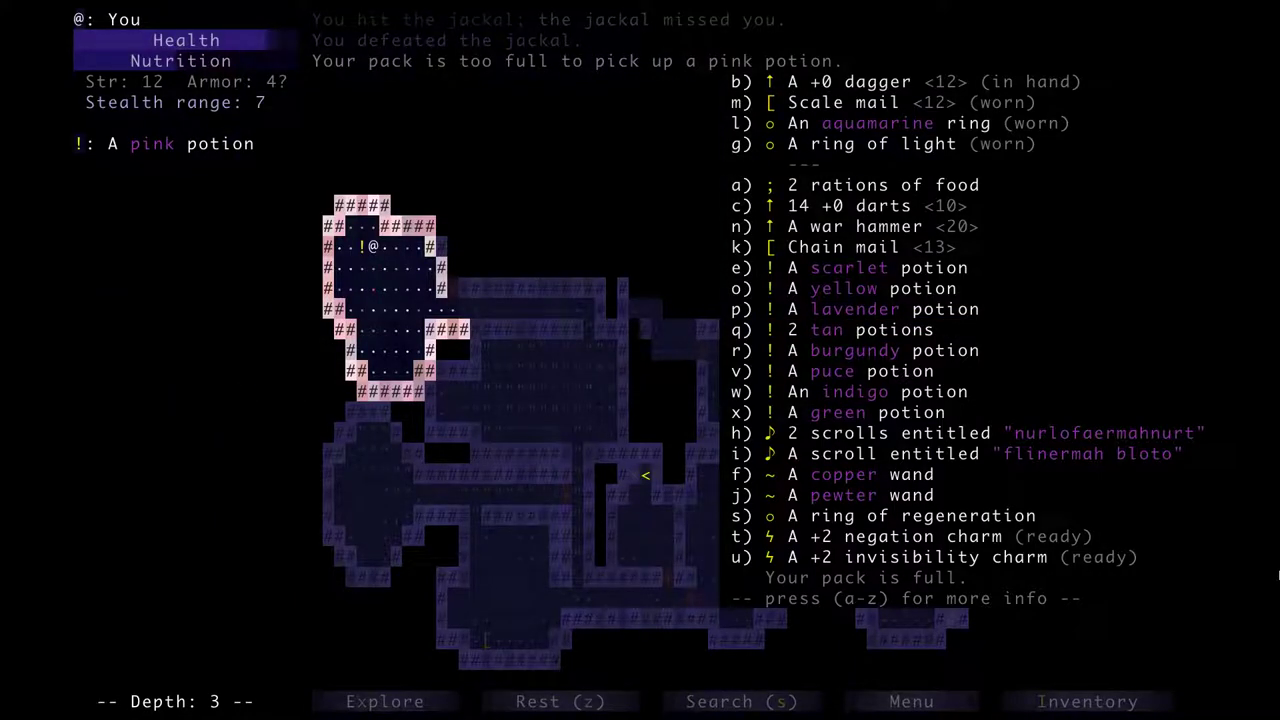
pyautogui.press('Escape')
pyautogui.press('Right')
pyautogui.press('i')
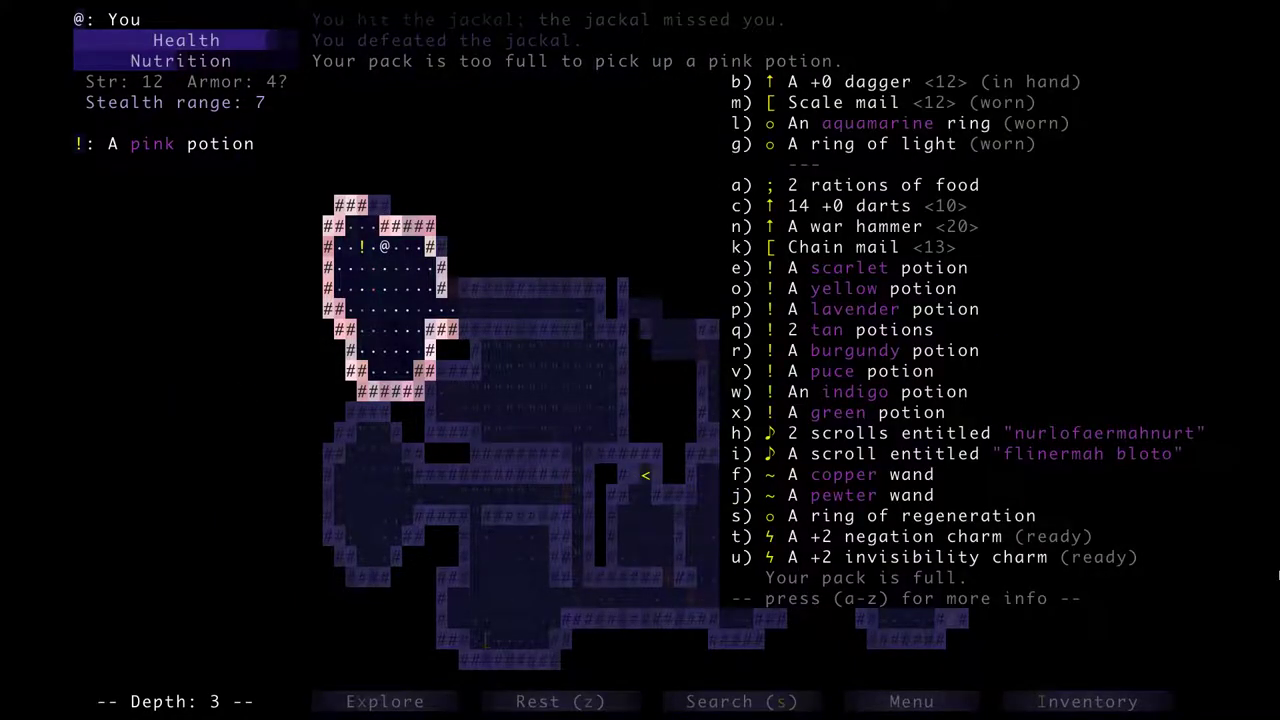
pyautogui.press('b')
pyautogui.press('n')
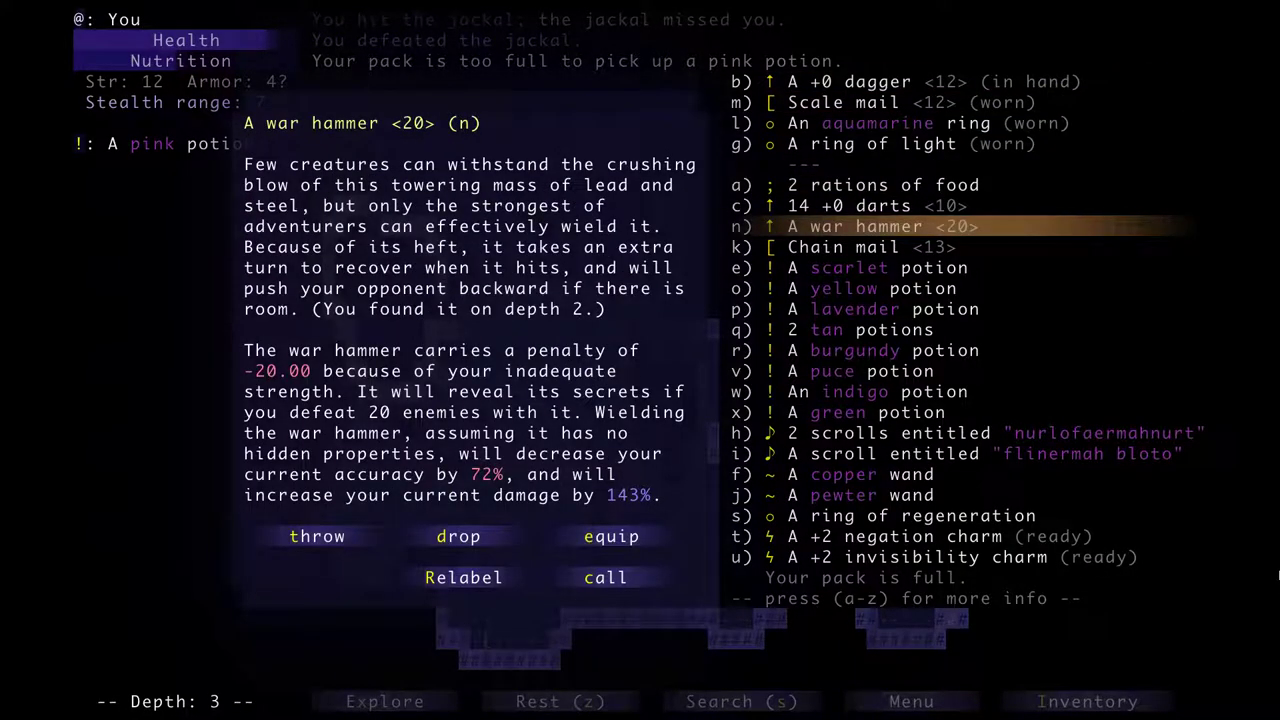
# Throw away the war hammer, pick up the pink potion, and step toward the corridor.
pyautogui.press('t')
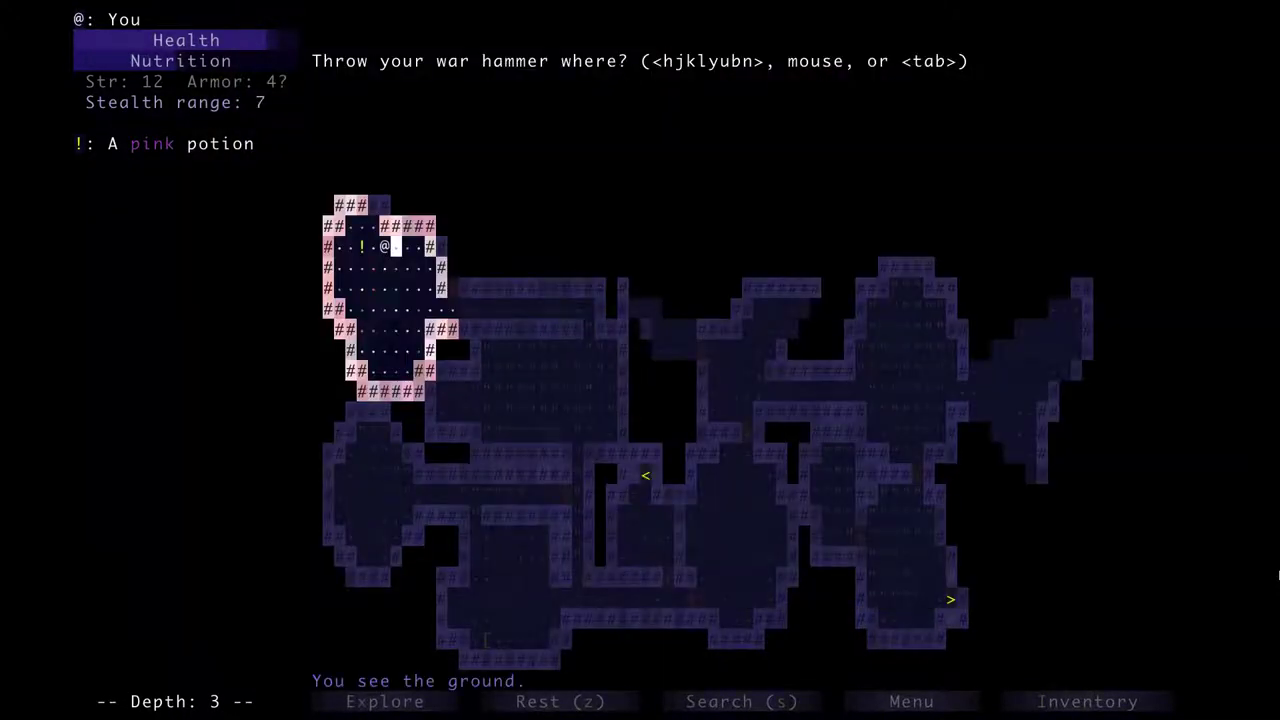
pyautogui.press('Return')
pyautogui.press('z')
pyautogui.press('Down')
pyautogui.press('Down')
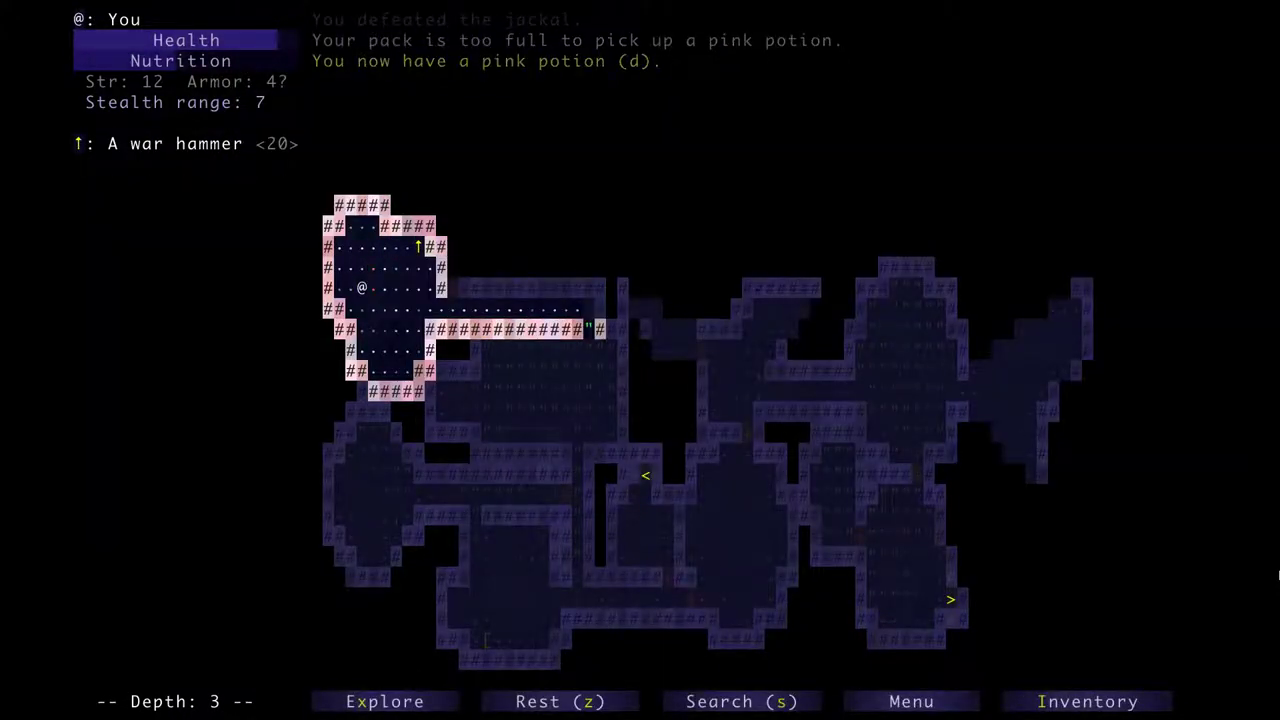
# Glance at the pack, auto-explore east along the lit corridor, and kill the rat.
pyautogui.press('i')
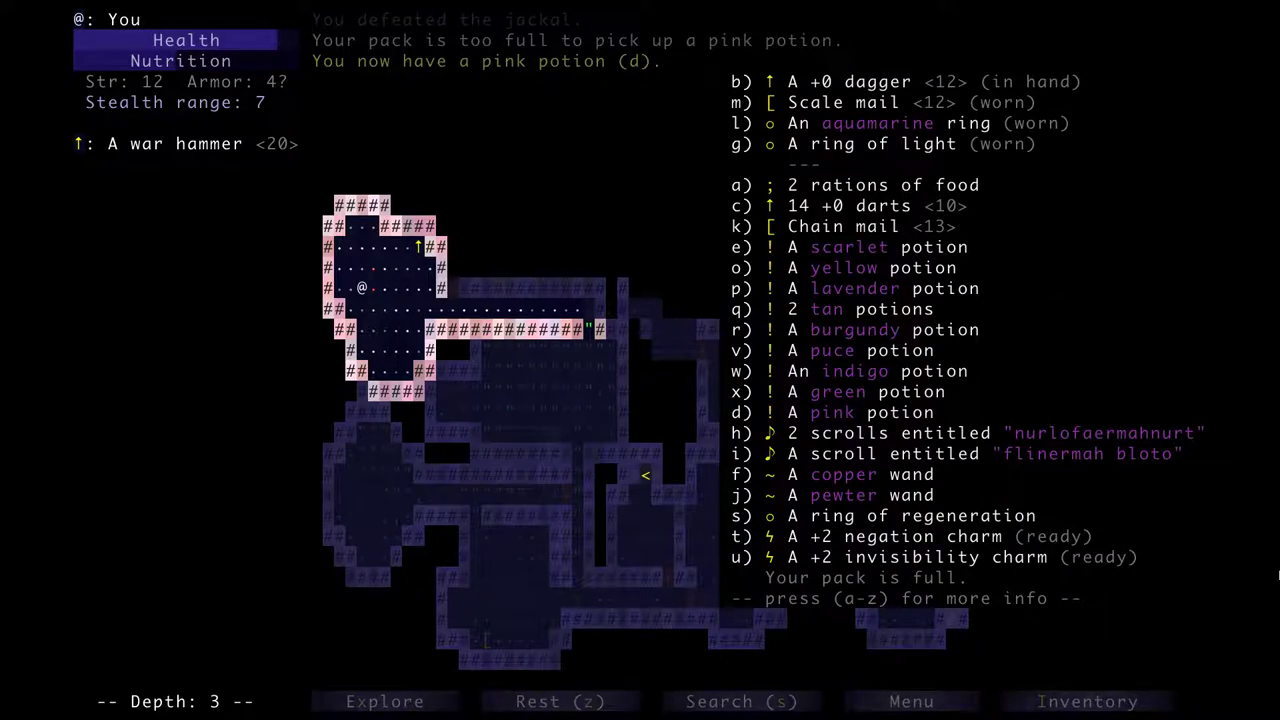
pyautogui.press('Escape')
pyautogui.press('Down')
pyautogui.press('Right')
pyautogui.press('Right')
pyautogui.press('Right')
pyautogui.press('Right')
pyautogui.press('Right')
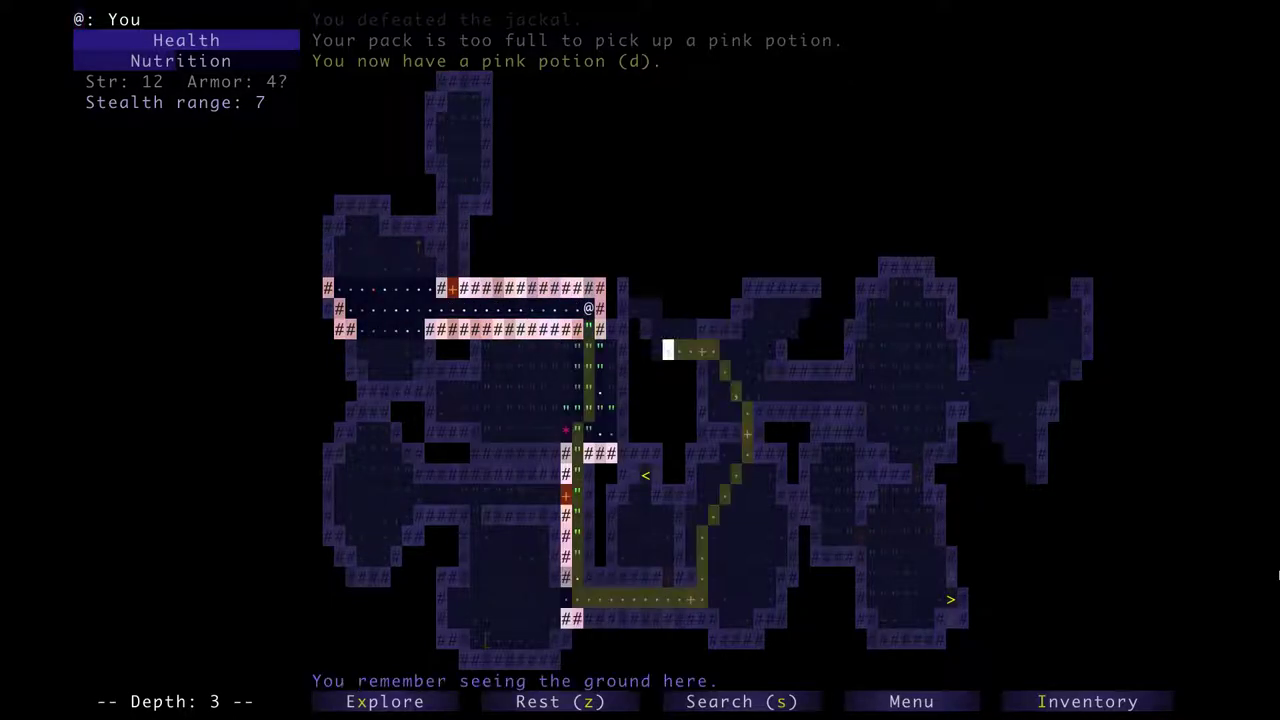
pyautogui.press('x')
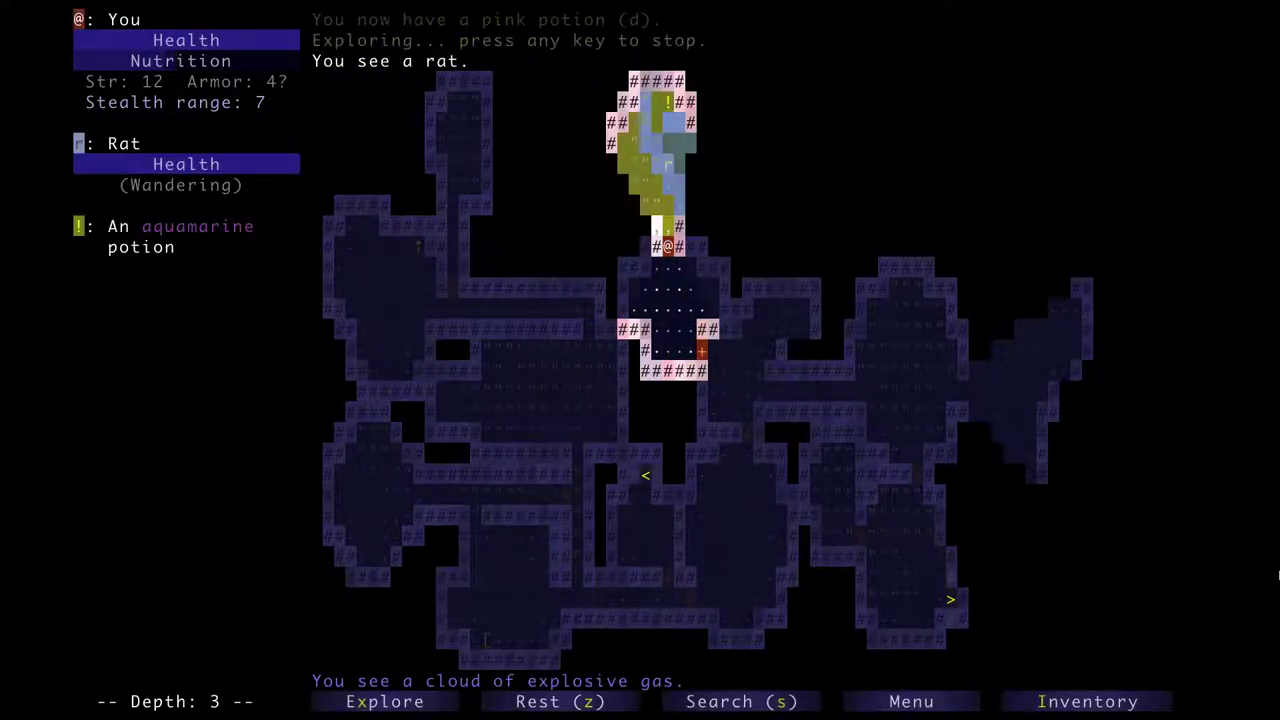
pyautogui.press('Up')
pyautogui.press('Up')
pyautogui.press('Up')
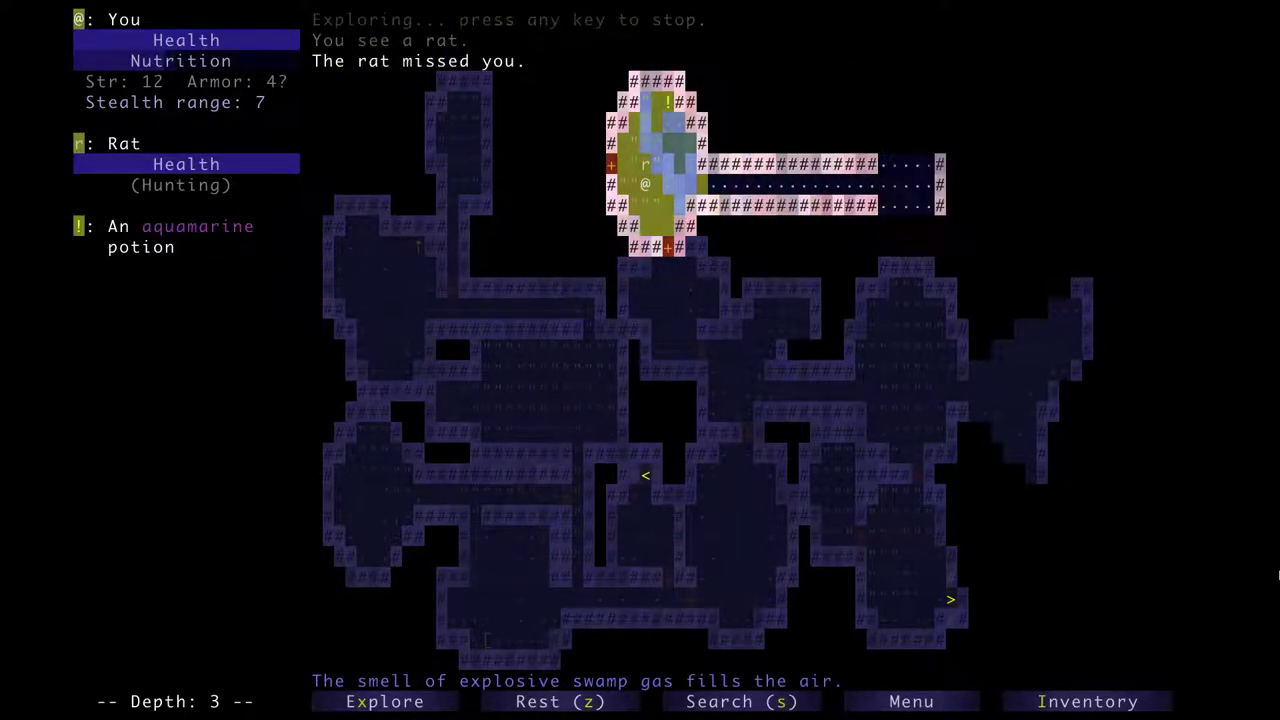
pyautogui.press('Right')
pyautogui.press('Right')
pyautogui.press('Up')
pyautogui.press('Up')
pyautogui.press('Up')
# Step onto the aquamarine potion, which won't fit, and review the pack's two scrolls.
pyautogui.press('Right')
pyautogui.press('Right')
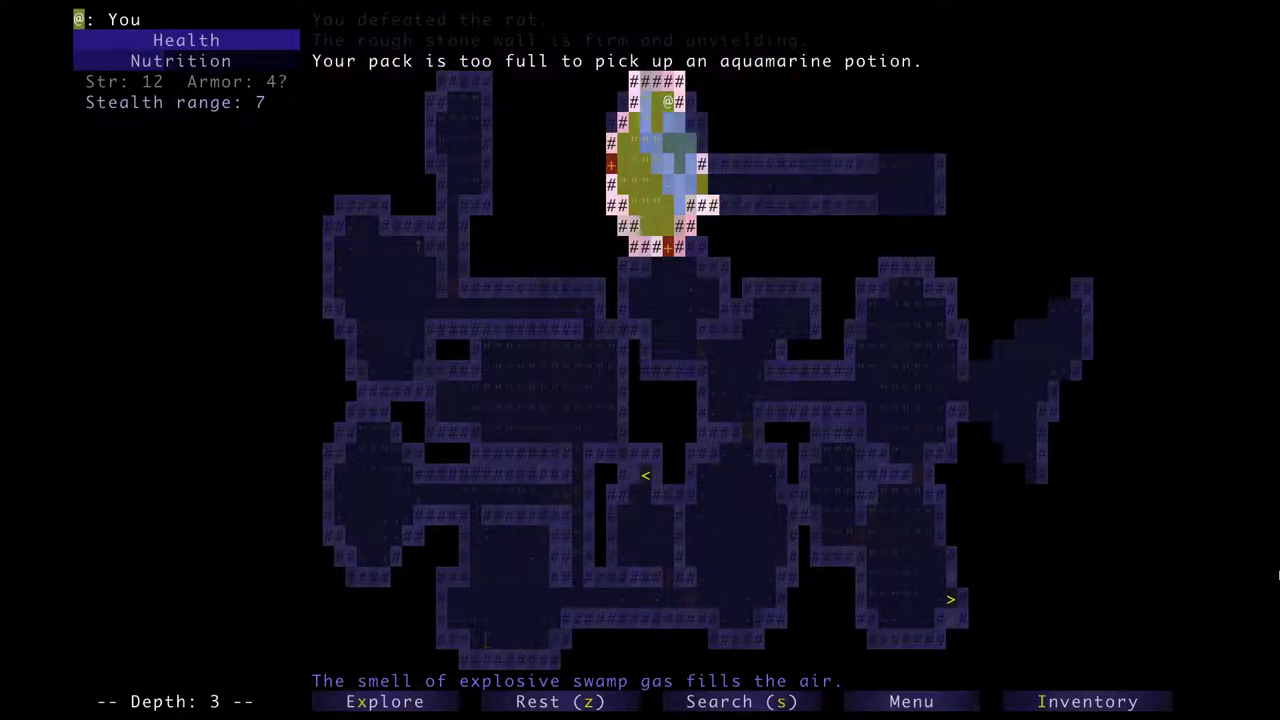
pyautogui.press('Left')
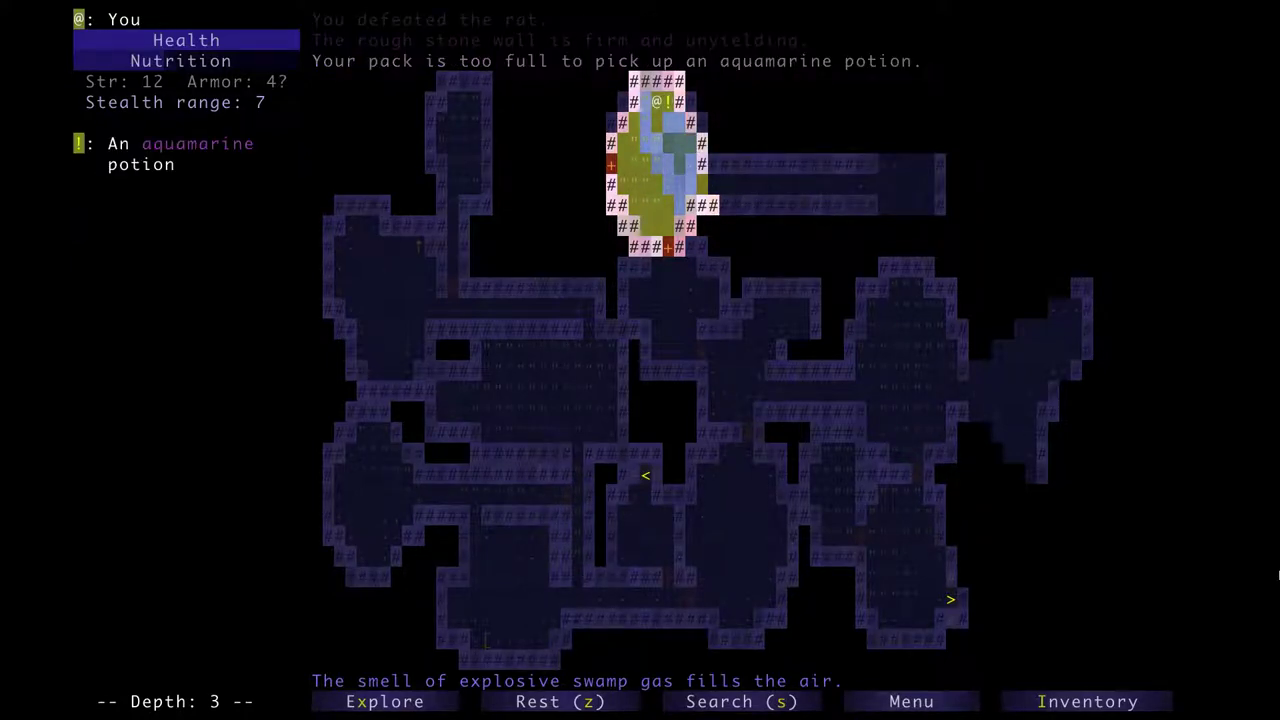
pyautogui.press('i')
pyautogui.press('h')
pyautogui.press('i')
pyautogui.press('Escape')
pyautogui.press('Down')
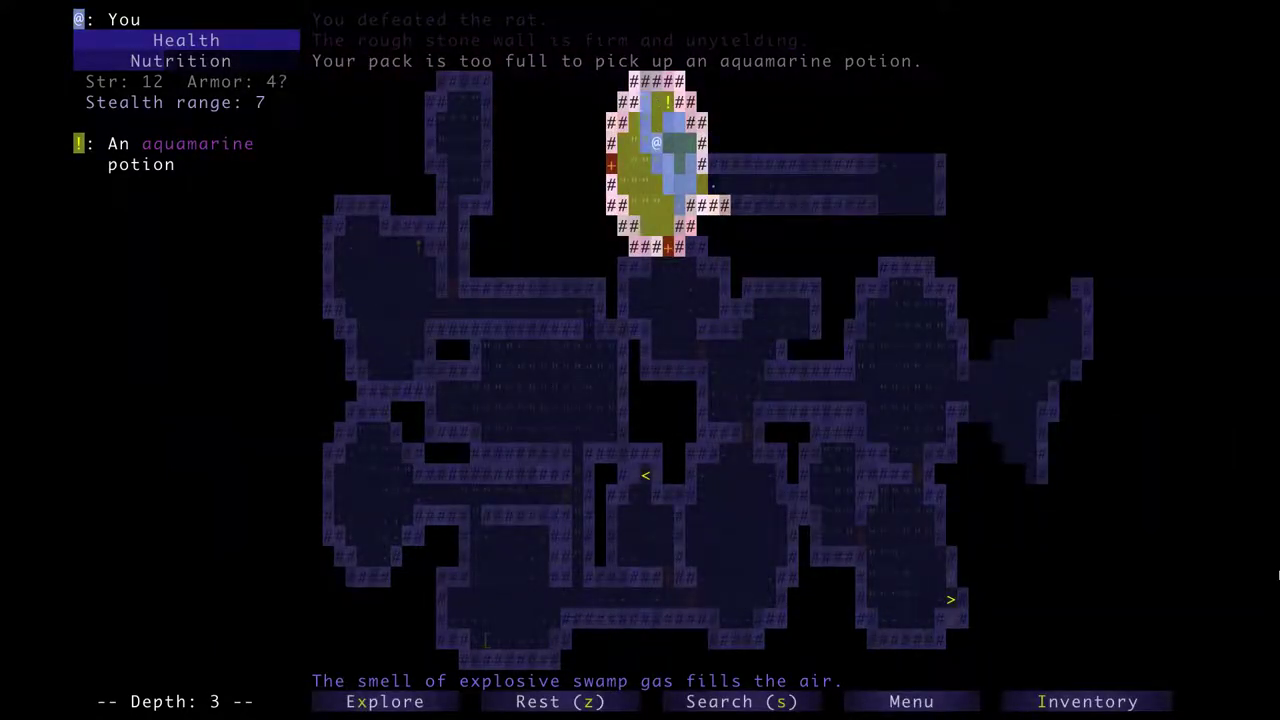
pyautogui.press('y')
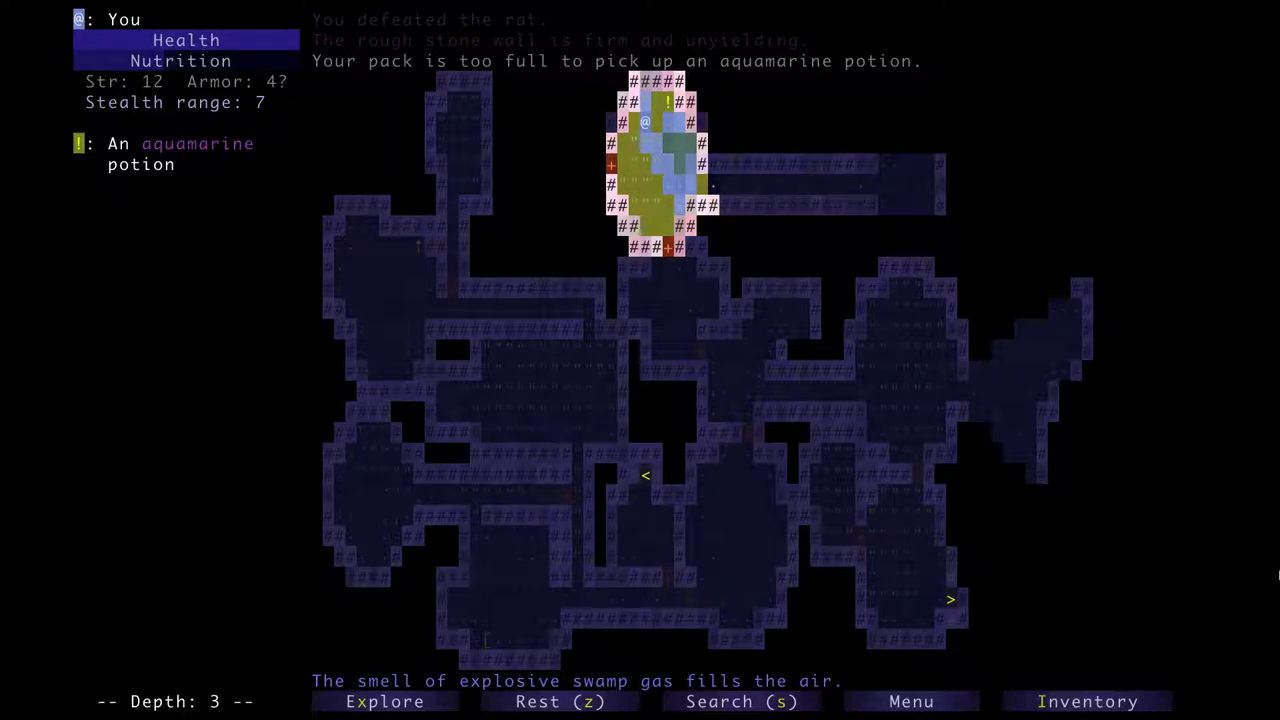
pyautogui.press('i')
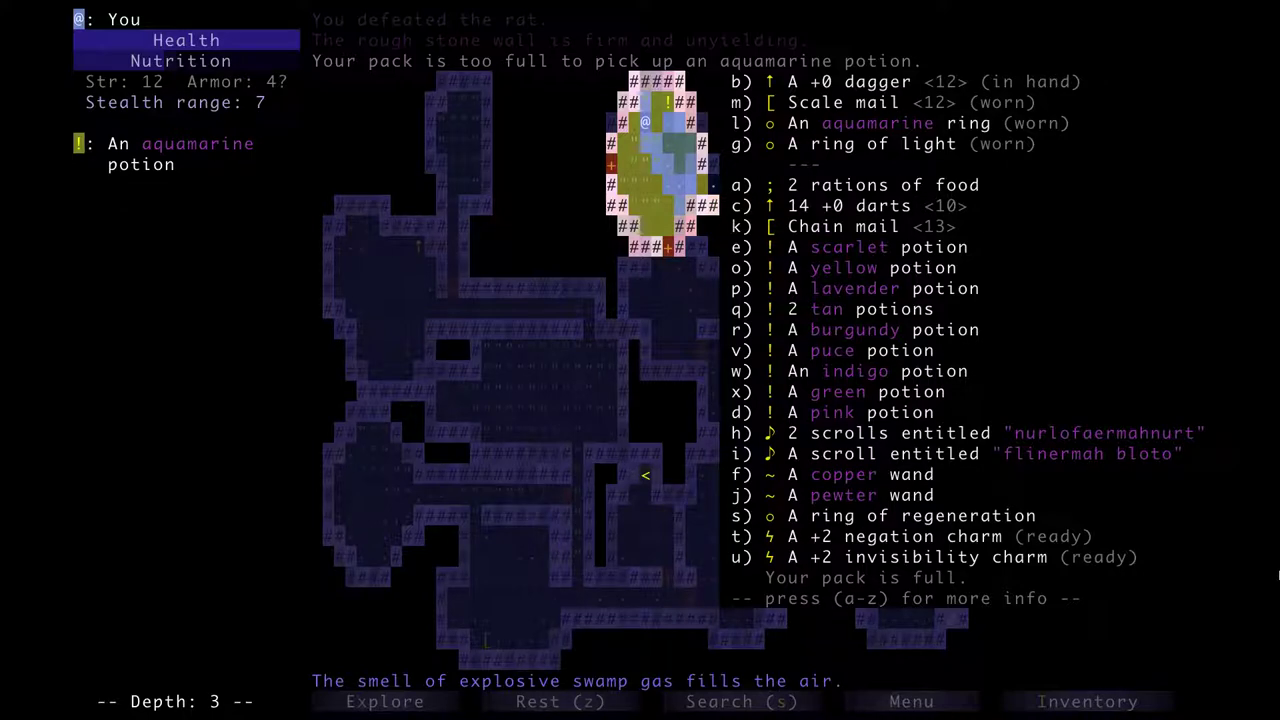
# Read the regeneration ring, charms, green and burgundy potions, scroll, copper wand, and ring of light.
pyautogui.press('s')
pyautogui.press('Down')
pyautogui.press('Down')
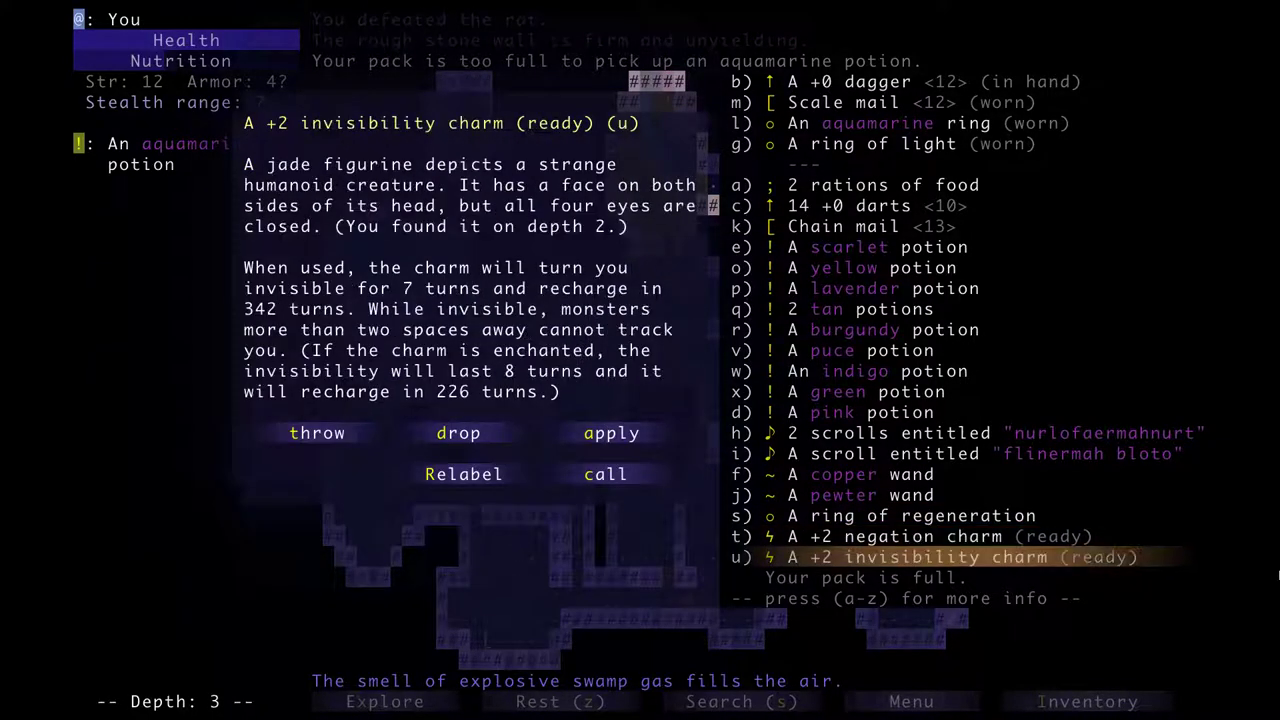
pyautogui.press('Up')
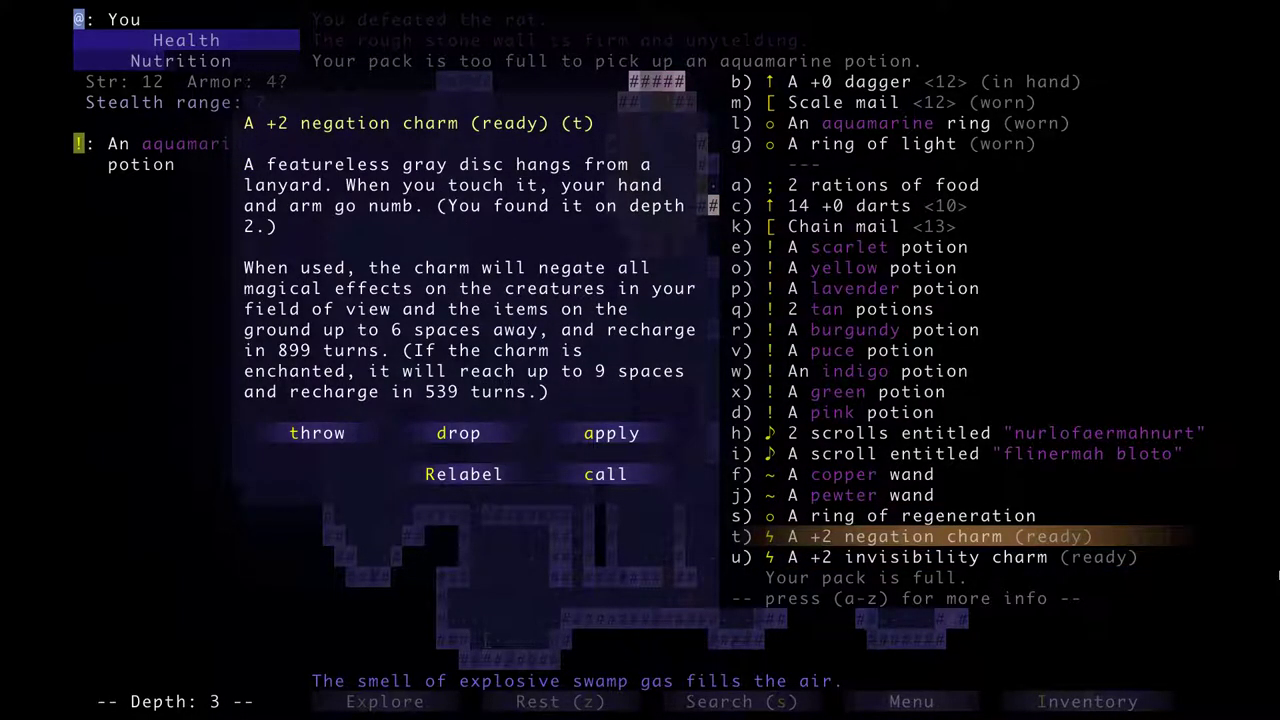
pyautogui.press('Up')
pyautogui.press('Up')
pyautogui.press('Up')
pyautogui.press('Up')
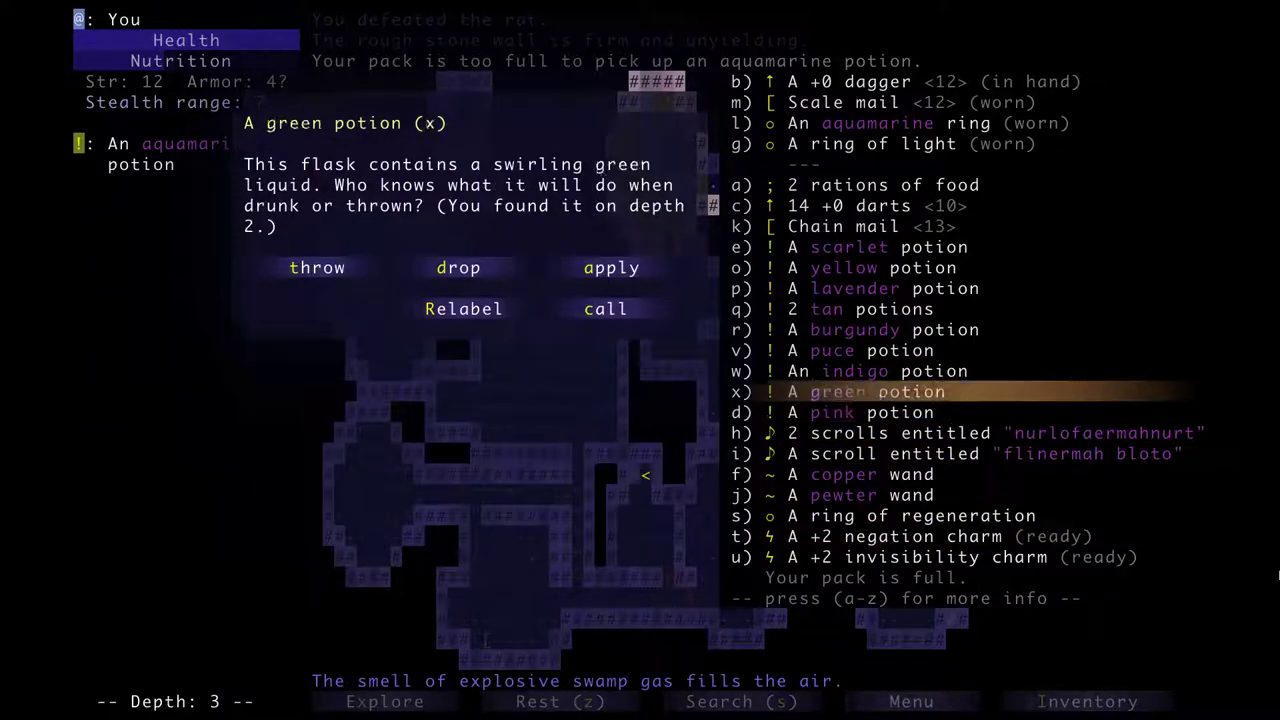
pyautogui.press('Up')
pyautogui.press('Up')
pyautogui.press('Up')
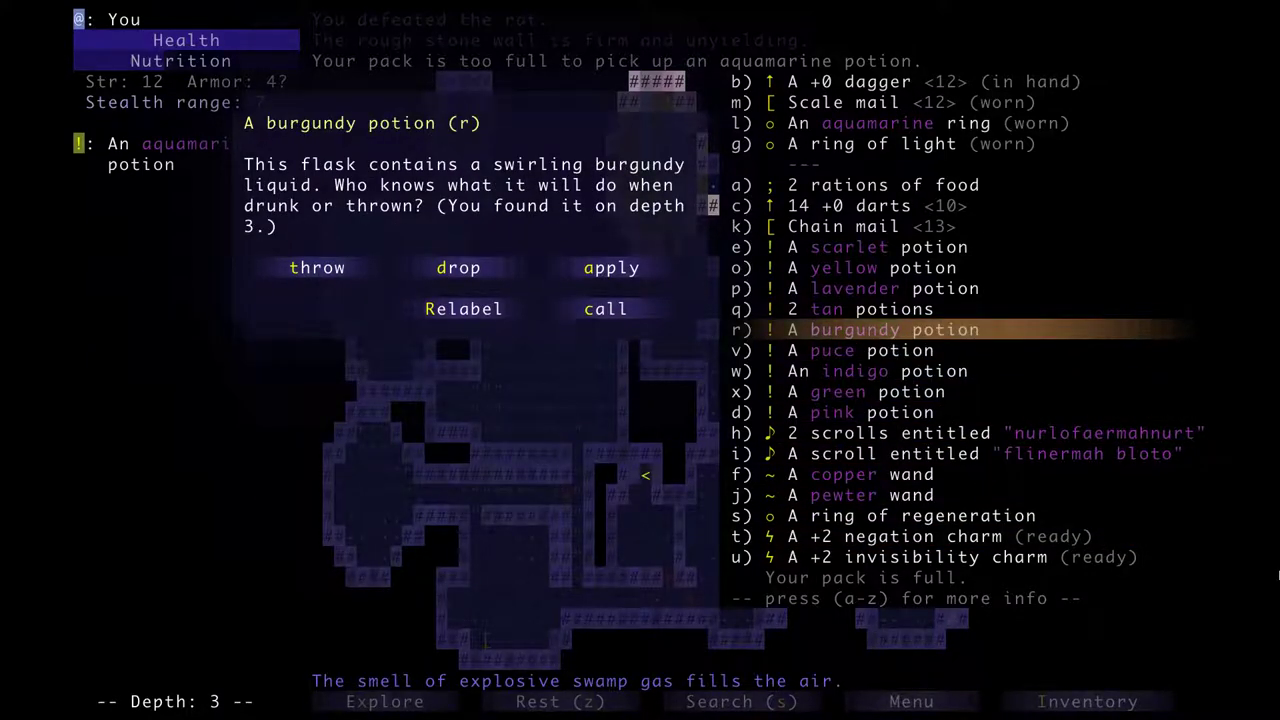
pyautogui.press('Down')
pyautogui.press('Down')
pyautogui.press('Down')
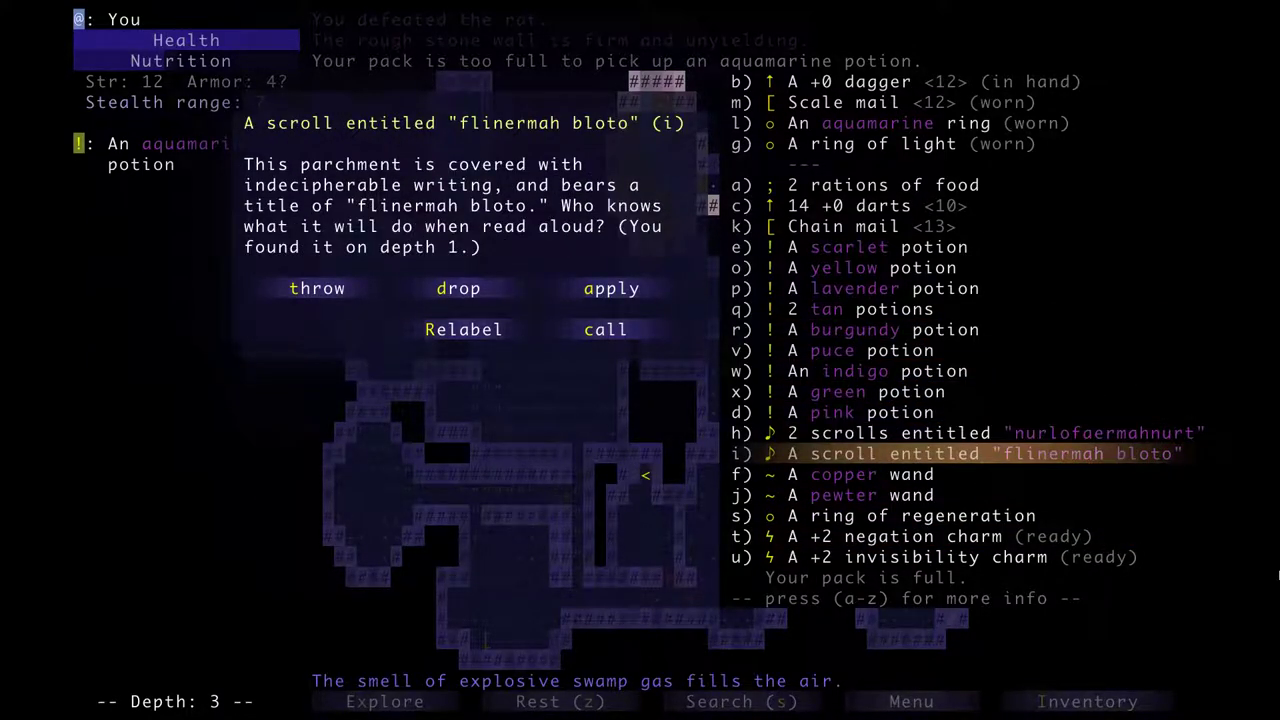
pyautogui.press('Down')
pyautogui.press('Down')
pyautogui.press('Down')
pyautogui.press('Down')
pyautogui.press('Up')
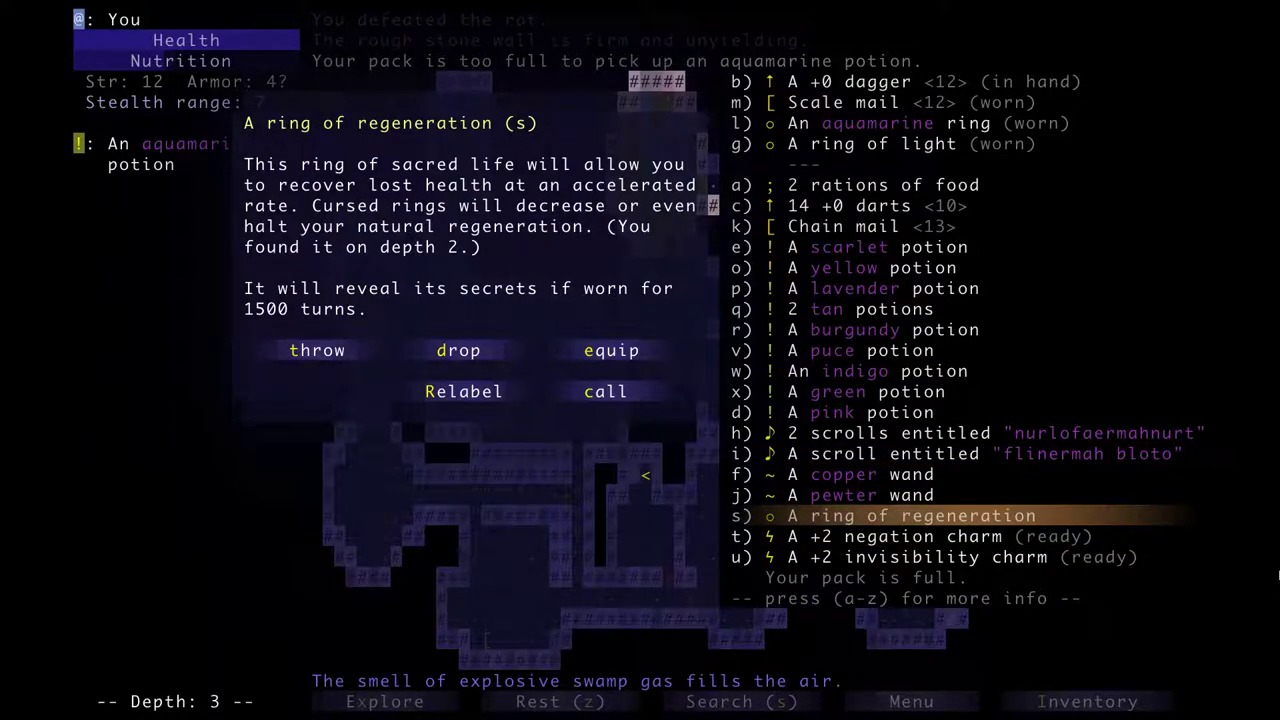
pyautogui.press('Up')
pyautogui.press('Up')
pyautogui.press('Up')
pyautogui.press('Up')
pyautogui.press('Up')
pyautogui.press('Up')
pyautogui.press('Up')
pyautogui.press('Up')
pyautogui.press('Up')
pyautogui.press('Down')
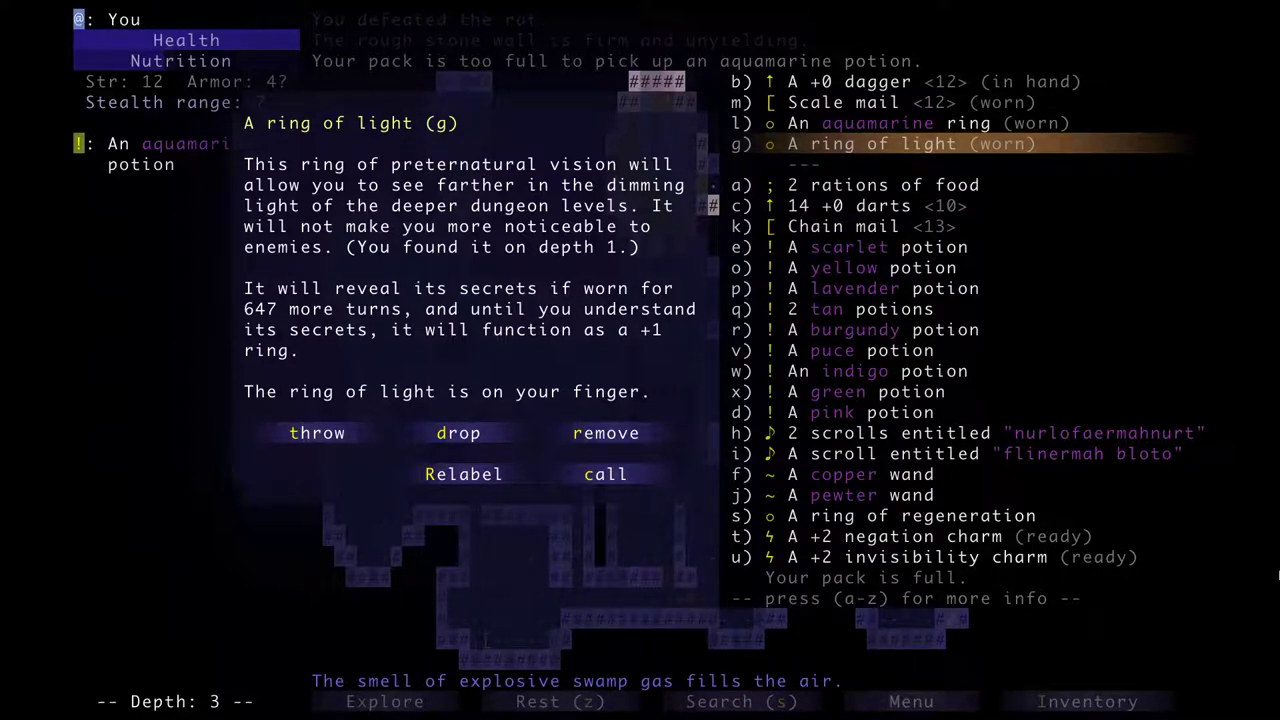
# Throw the ring of light onto the spot just below the hero.
pyautogui.press('t')
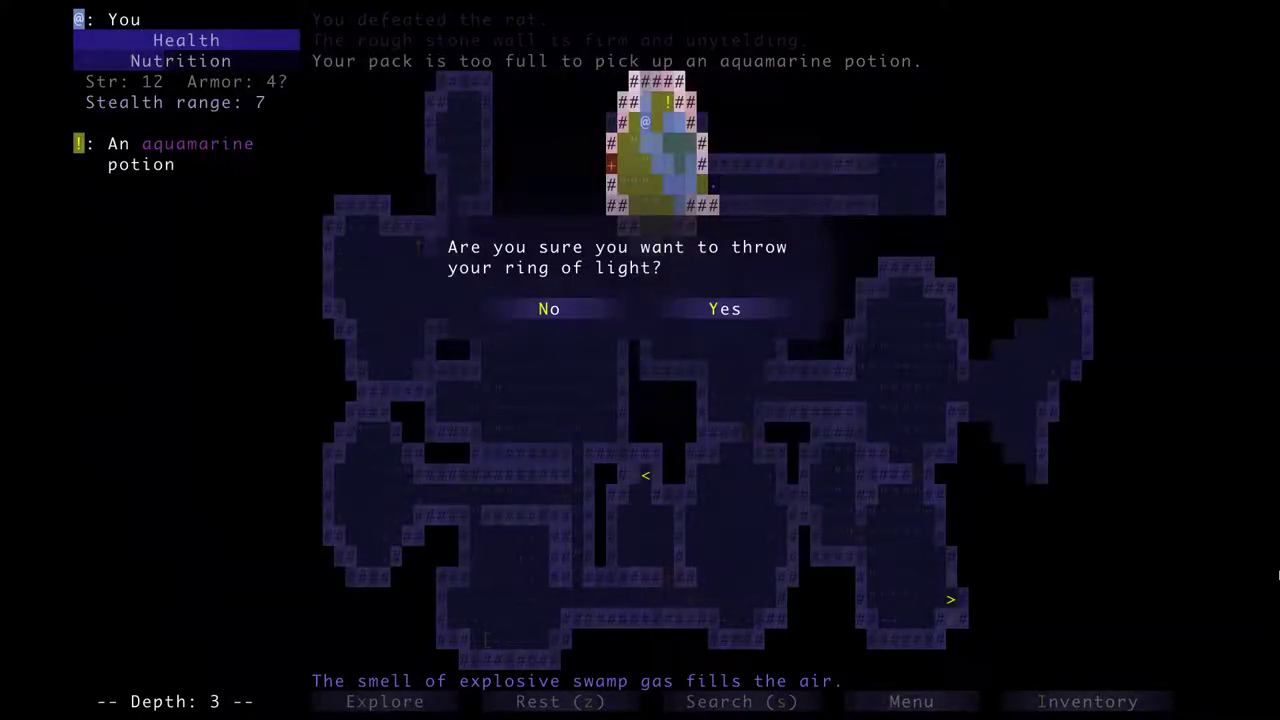
pyautogui.press('y')
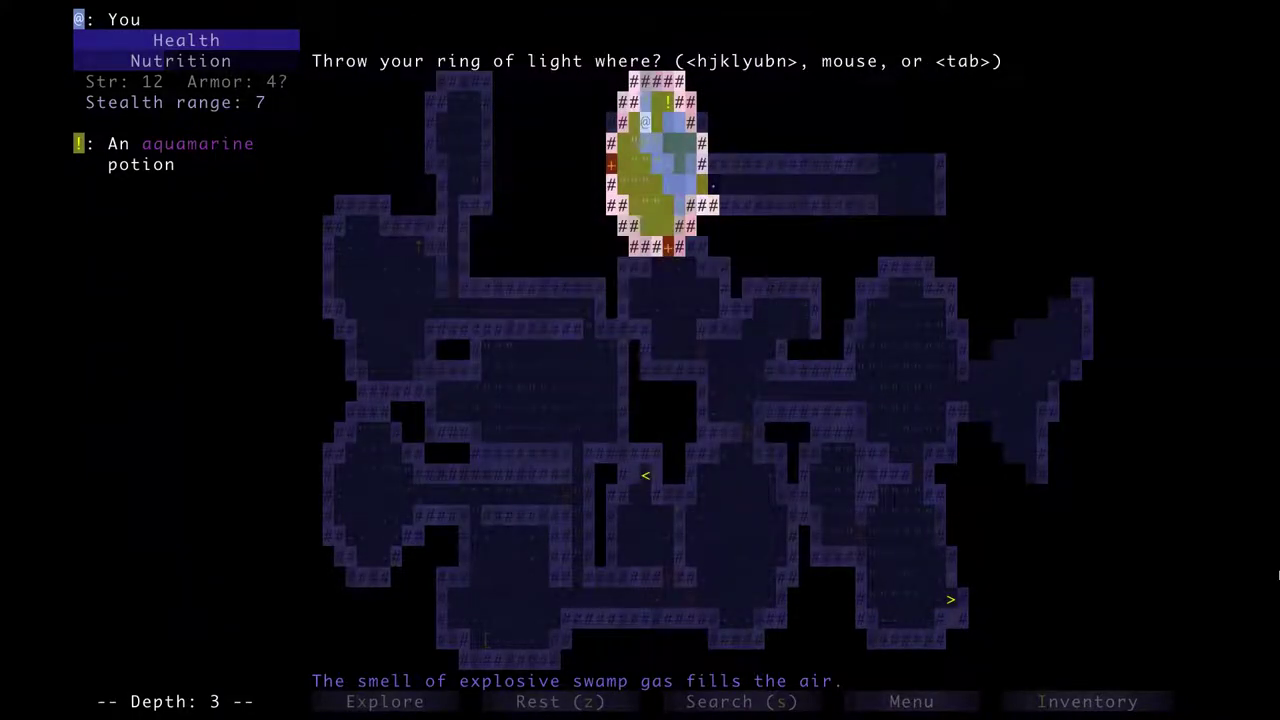
pyautogui.press('h')
pyautogui.press('h')
pyautogui.press('j')
pyautogui.press('j')
pyautogui.press('j')
pyautogui.press('j')
pyautogui.press('l')
pyautogui.press('k')
pyautogui.press('Return')
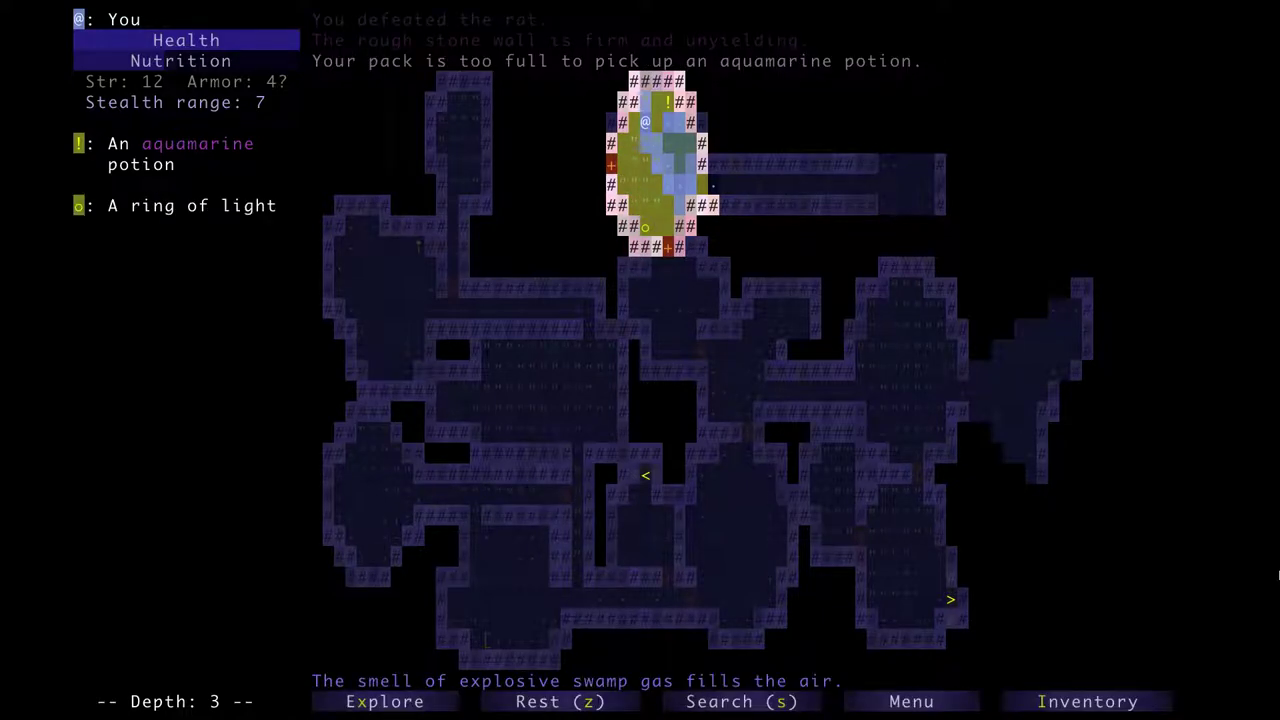
# Put on the ring of regeneration and pick up the aquamarine potion.
pyautogui.press('i')
pyautogui.press('j')
pyautogui.press('Down')
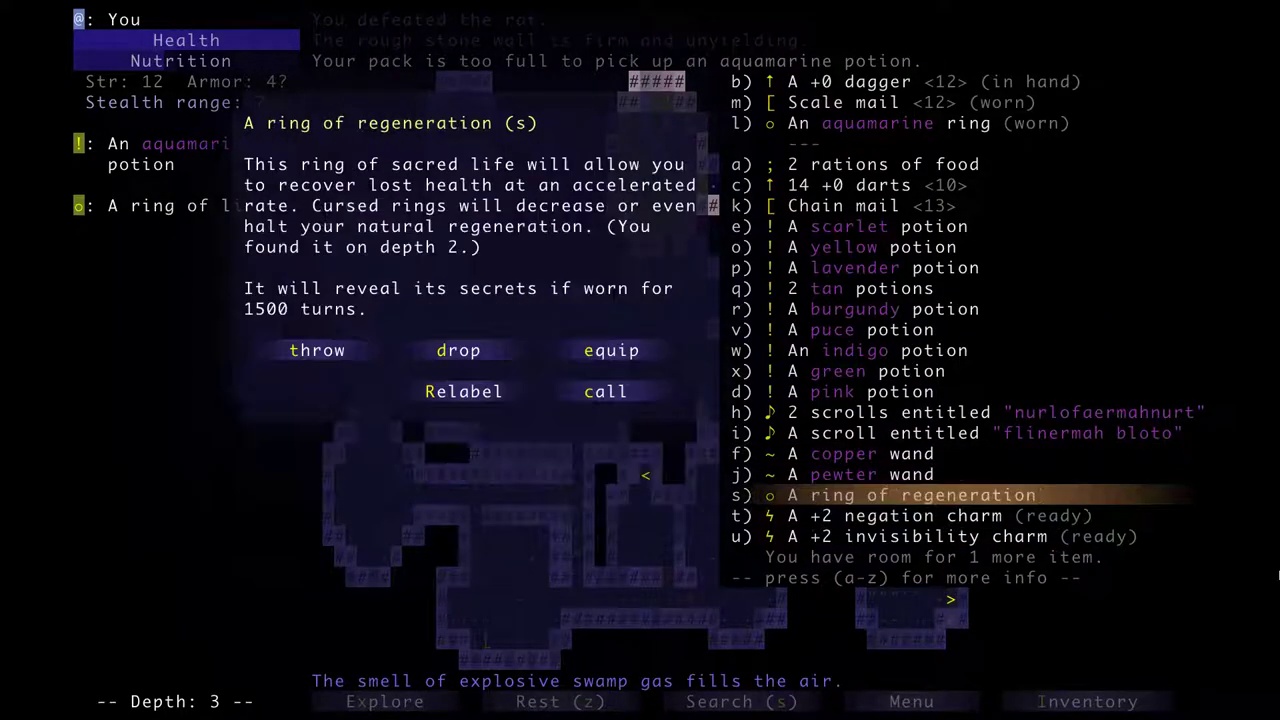
pyautogui.press('e')
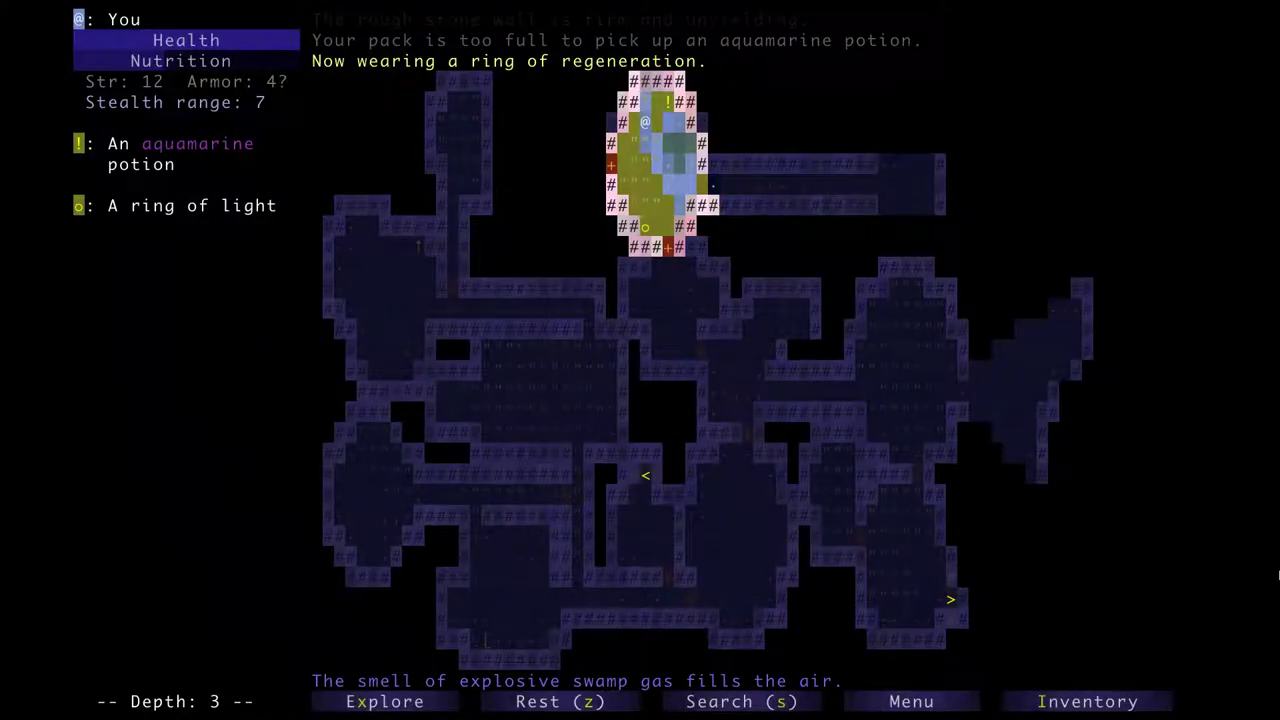
pyautogui.press('k')
pyautogui.press('x')
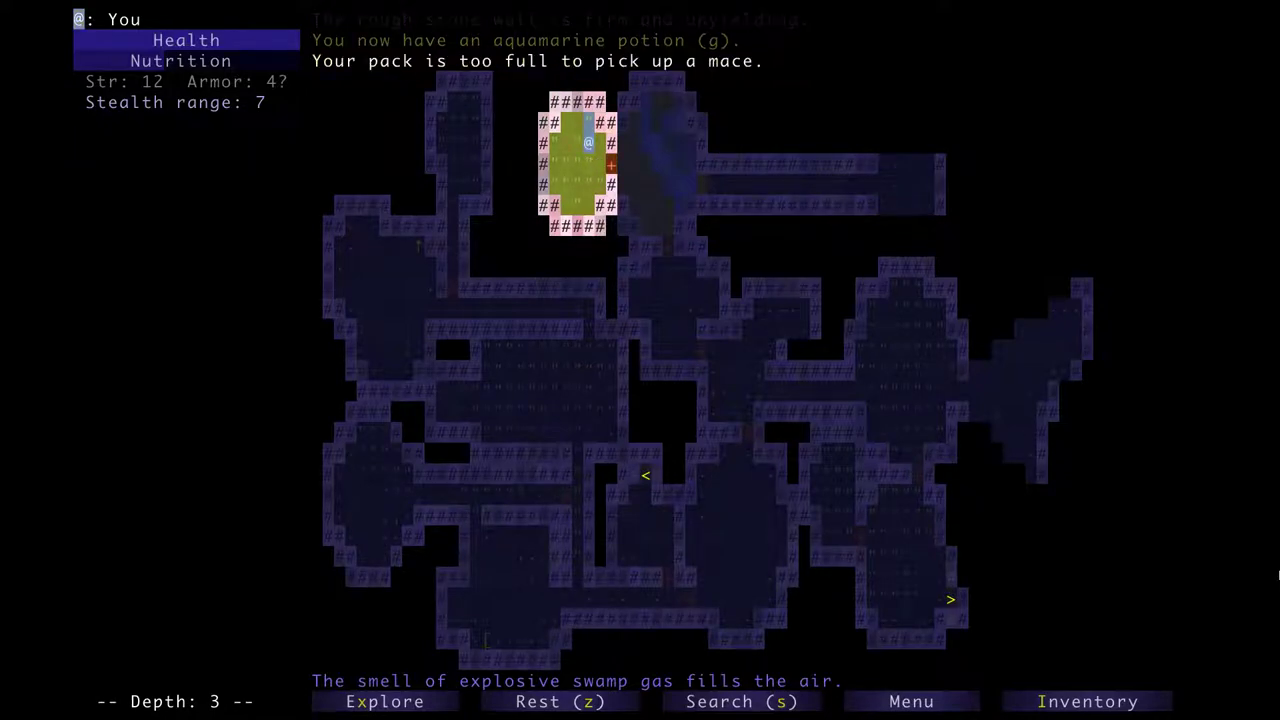
# Walk through the neighbouring rooms and head east down the corridor.
pyautogui.press('n')
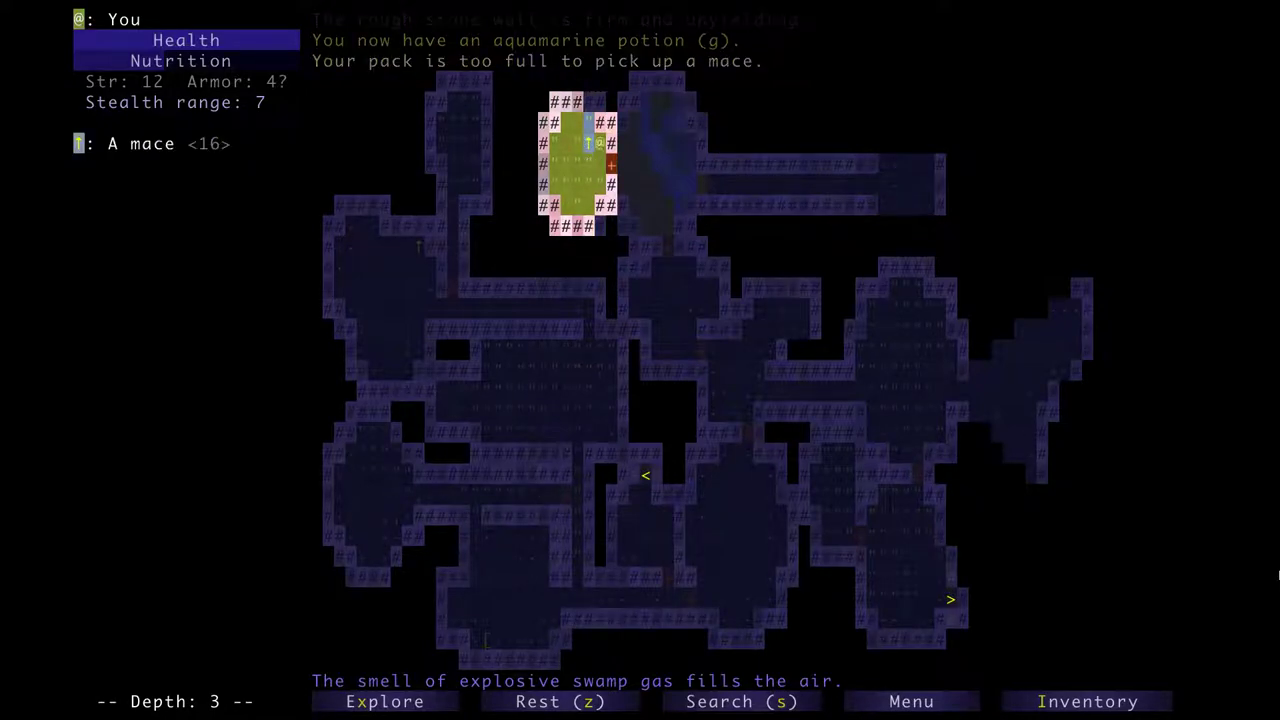
pyautogui.press('l')
pyautogui.press('l')
pyautogui.press('j')
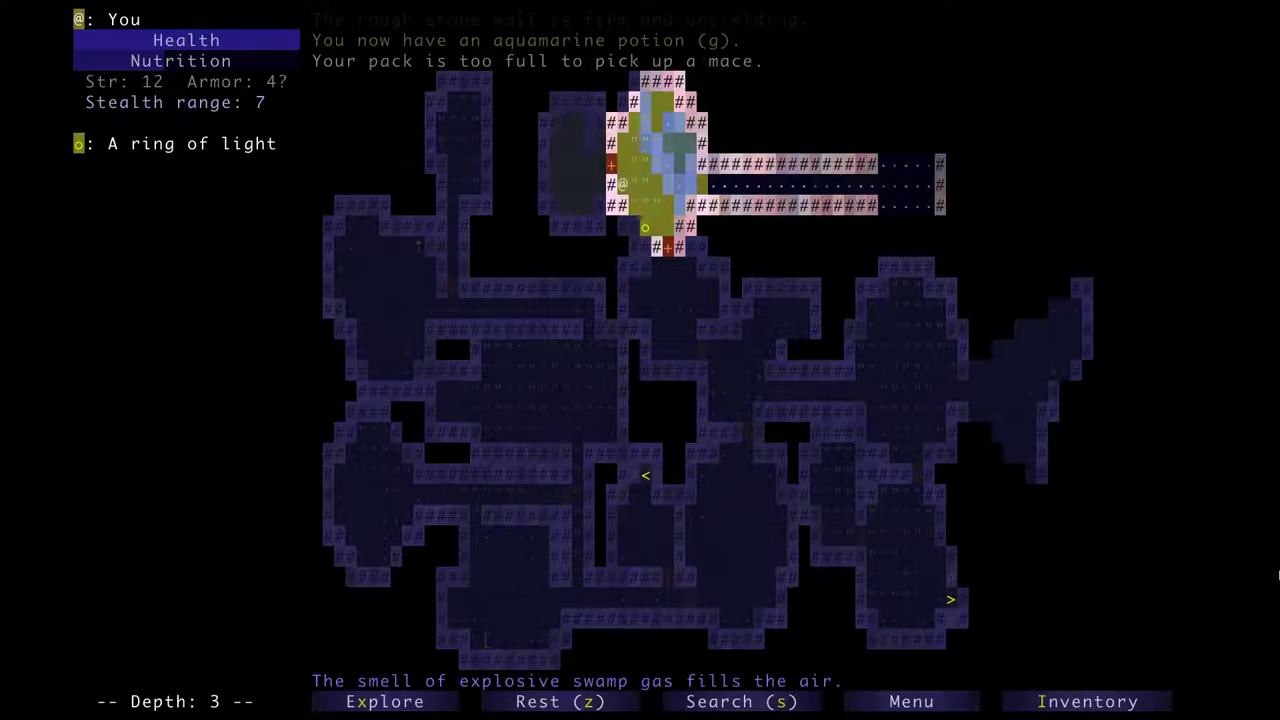
pyautogui.press('k')
pyautogui.press('h')
pyautogui.press('h')
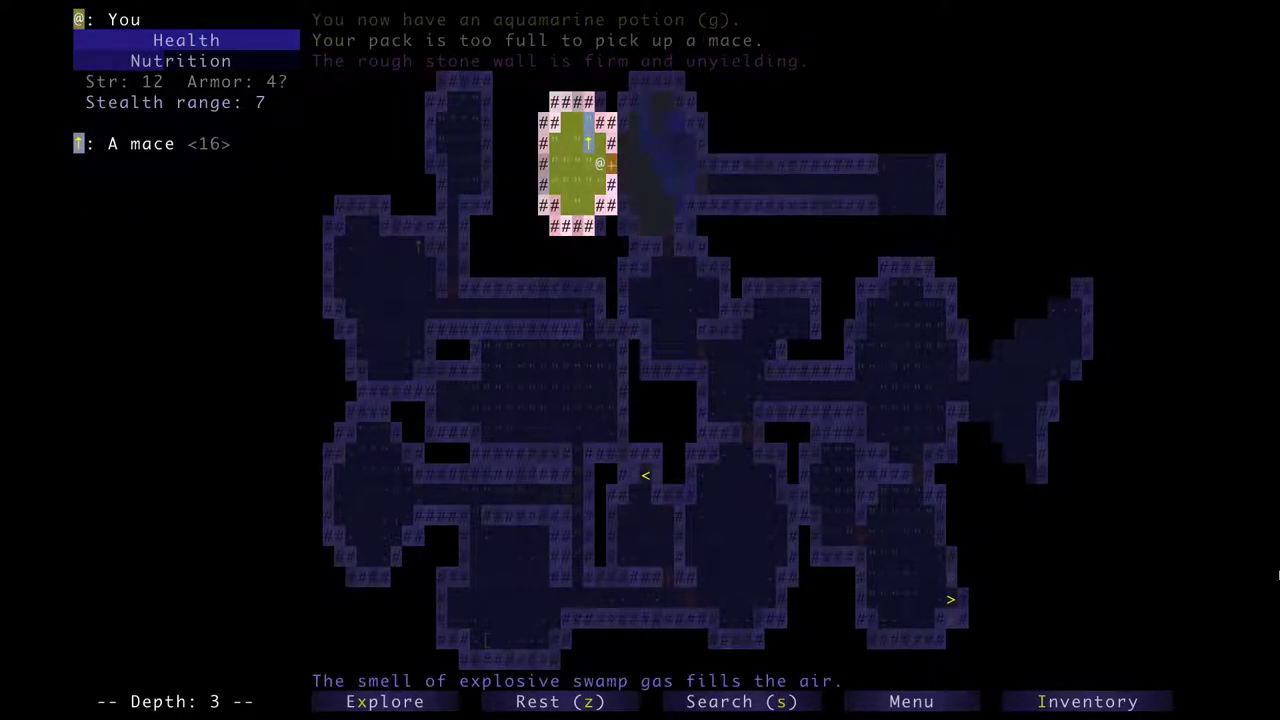
pyautogui.press('l')
pyautogui.press('n')
pyautogui.press('l')
pyautogui.press('l')
pyautogui.press('l')
pyautogui.press('l')
pyautogui.press('l')
pyautogui.press('l')
pyautogui.press('l')
pyautogui.press('l')
pyautogui.press('l')
pyautogui.press('l')
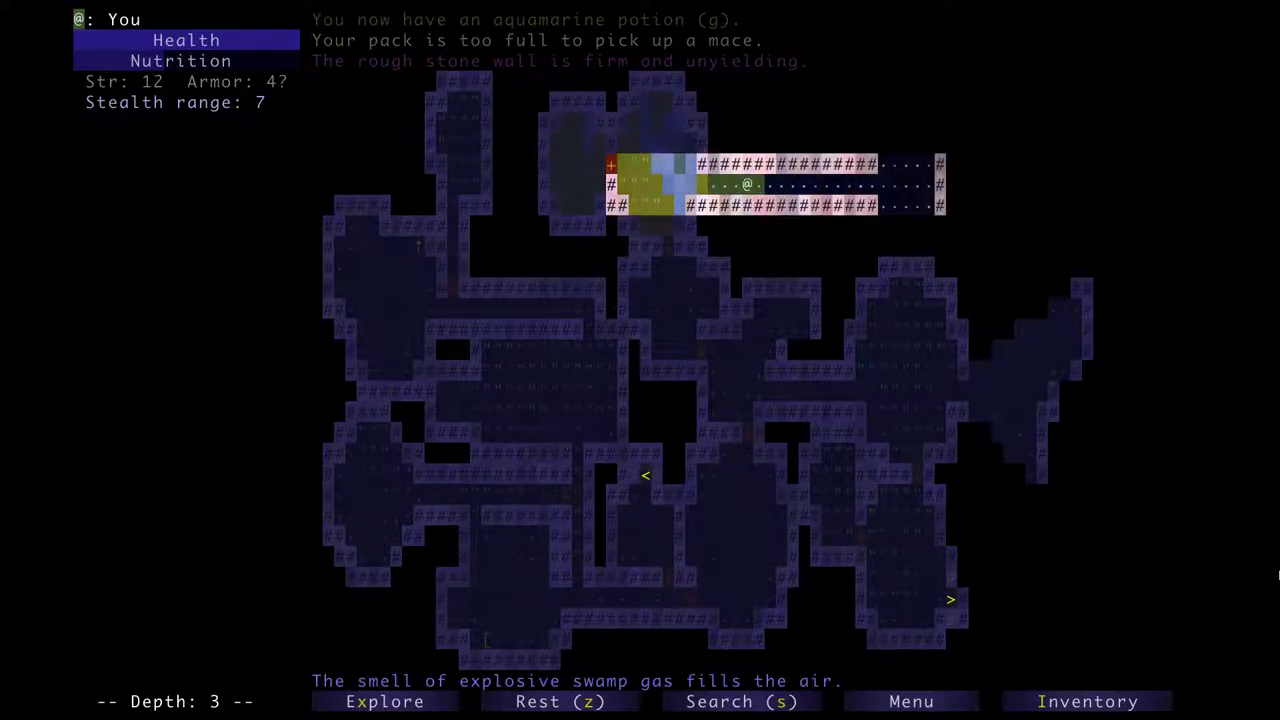
pyautogui.press('l')
pyautogui.press('l')
pyautogui.press('l')
pyautogui.press('l')
# Kill the rat, auto-explore into the dark room, and collect the 138 gold.
pyautogui.press('x')
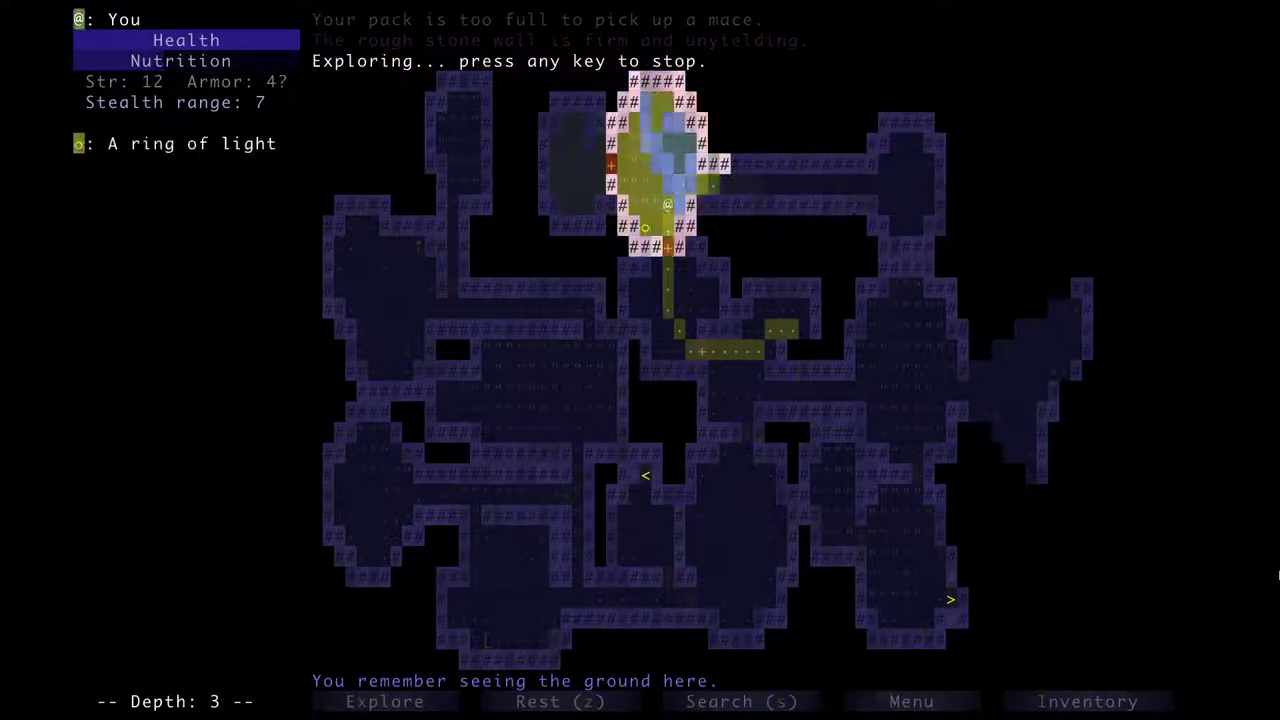
pyautogui.press('l')
pyautogui.press('l')
pyautogui.press('l')
pyautogui.press('l')
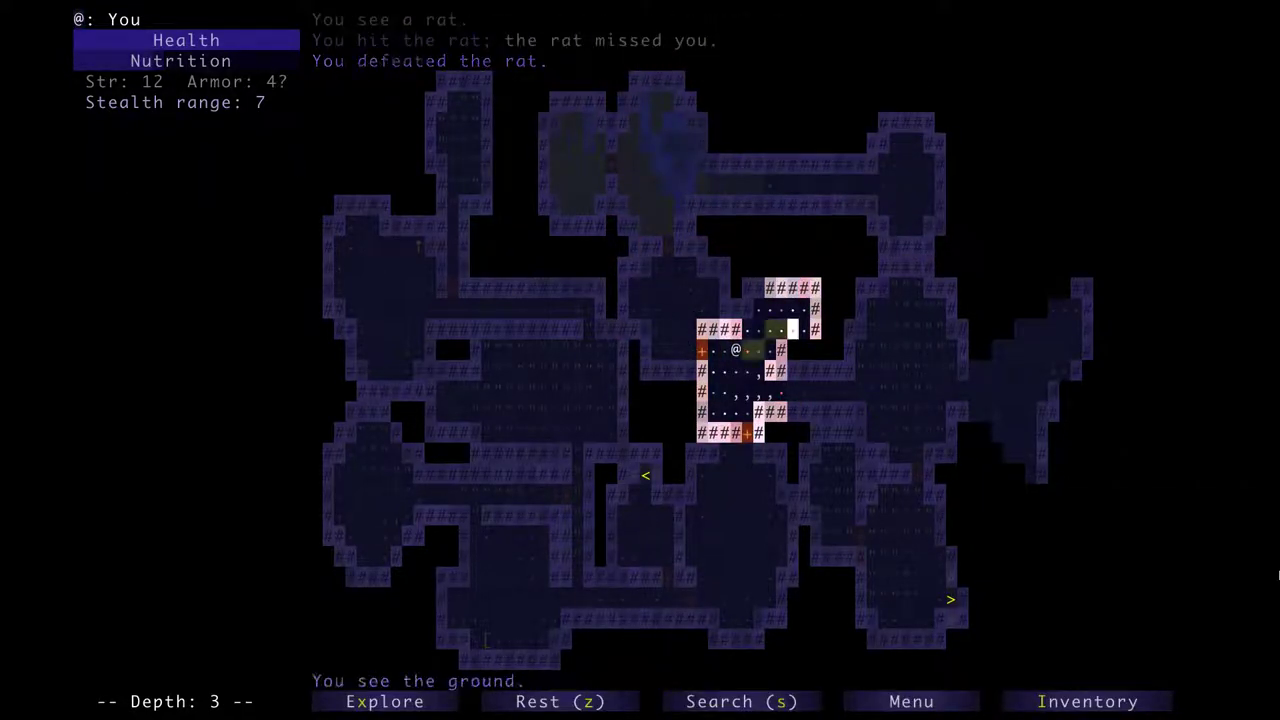
pyautogui.press('x')
pyautogui.press('l')
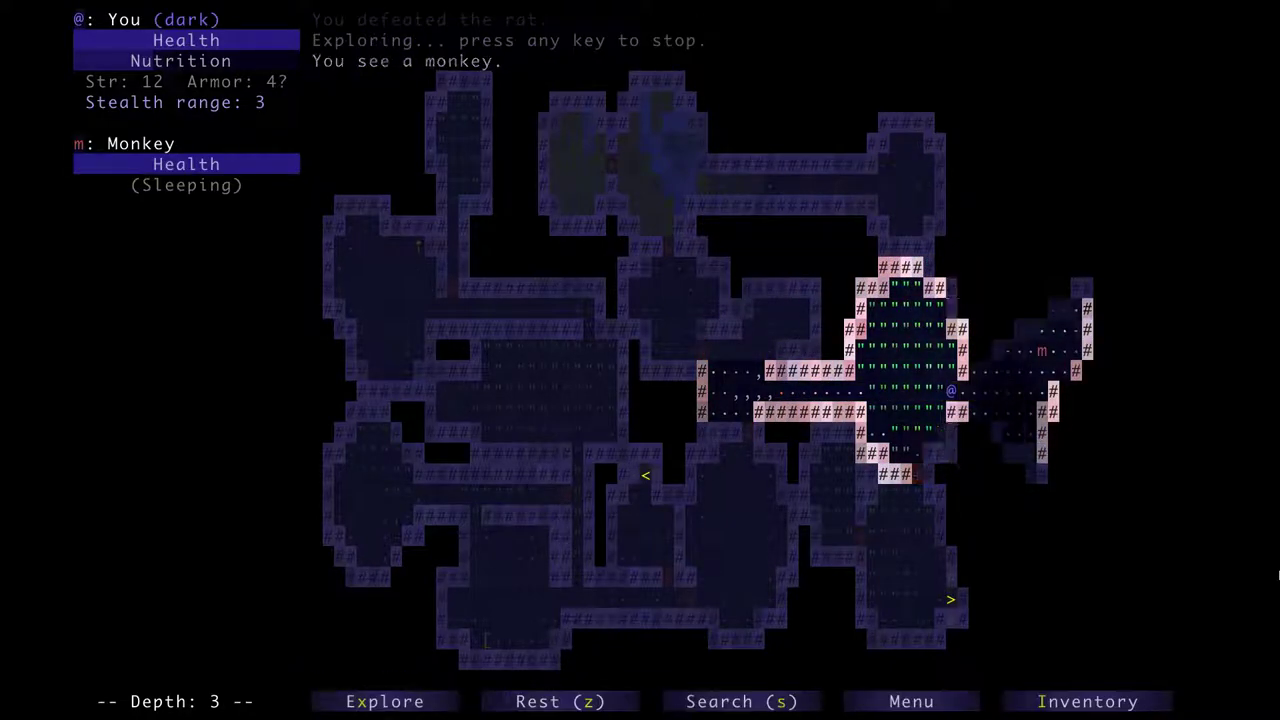
pyautogui.press('l')
pyautogui.press('l')
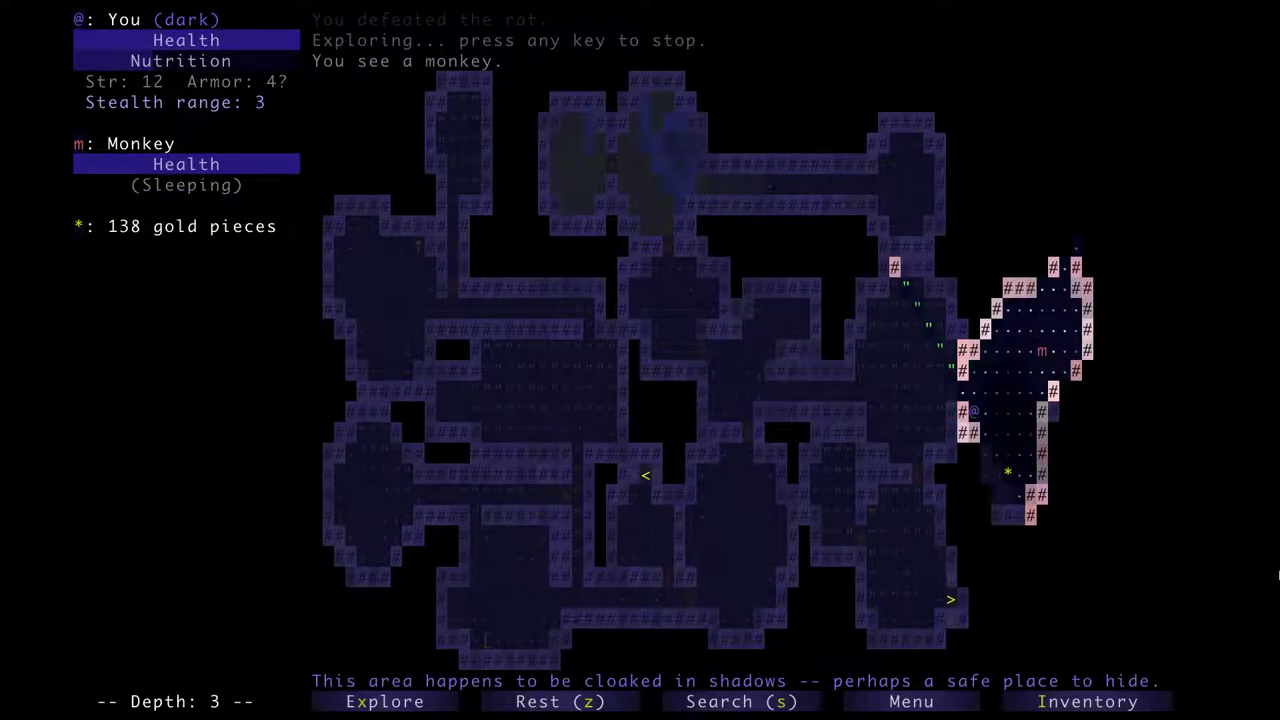
pyautogui.press('n')
pyautogui.press('l')
pyautogui.press('j')
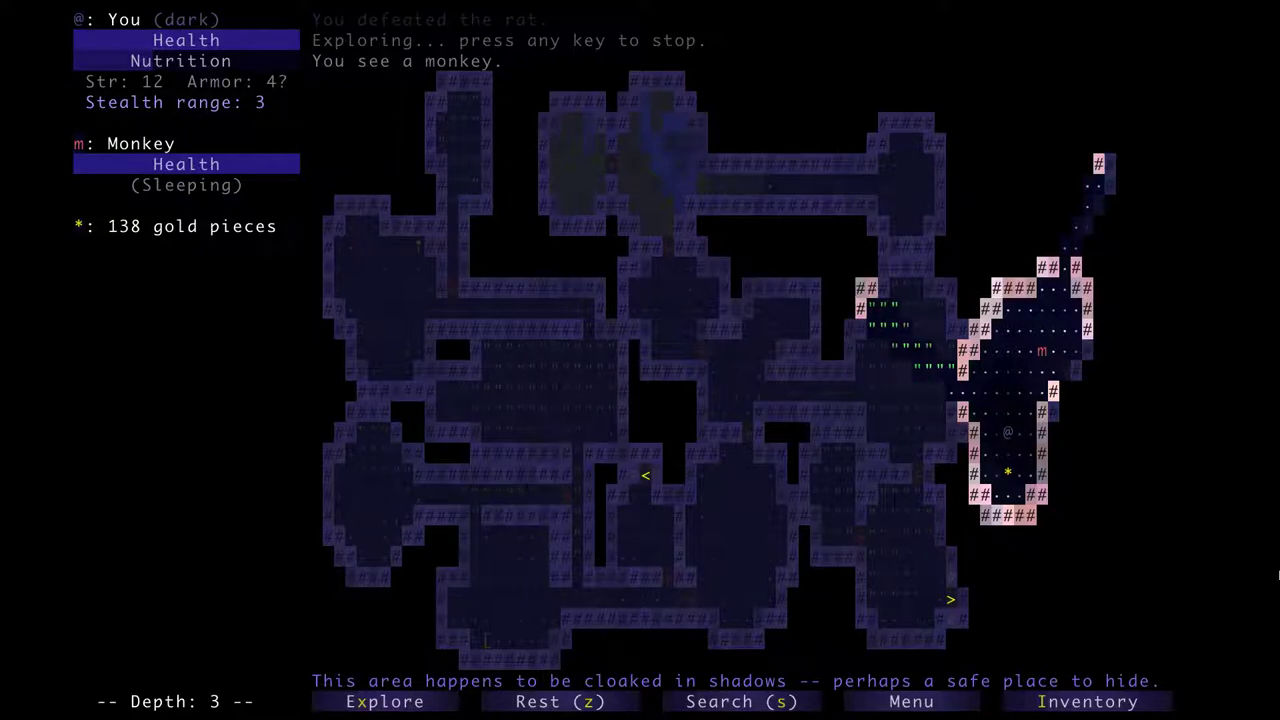
pyautogui.press('j')
pyautogui.press('j')
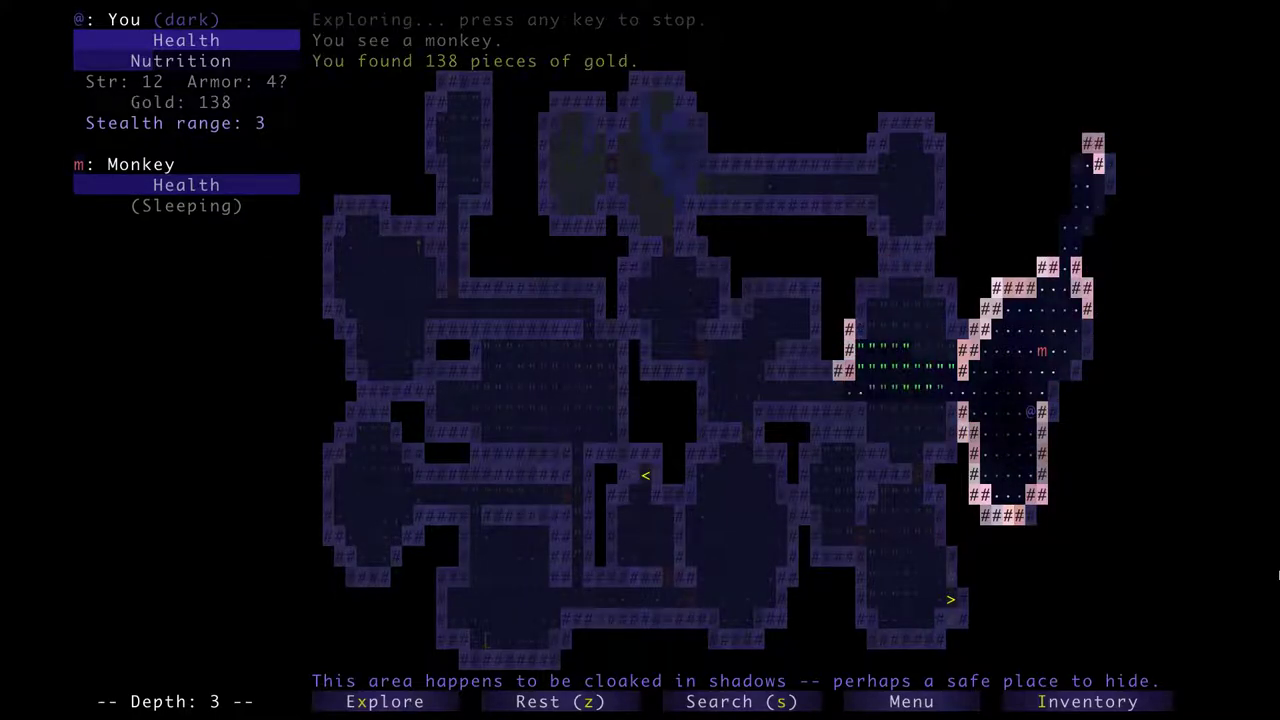
# Kill the sleeping monkey and goblin conjurer, exploring until no path remains.
pyautogui.press('z')
pyautogui.press('k')
pyautogui.press('k')
pyautogui.press('u')
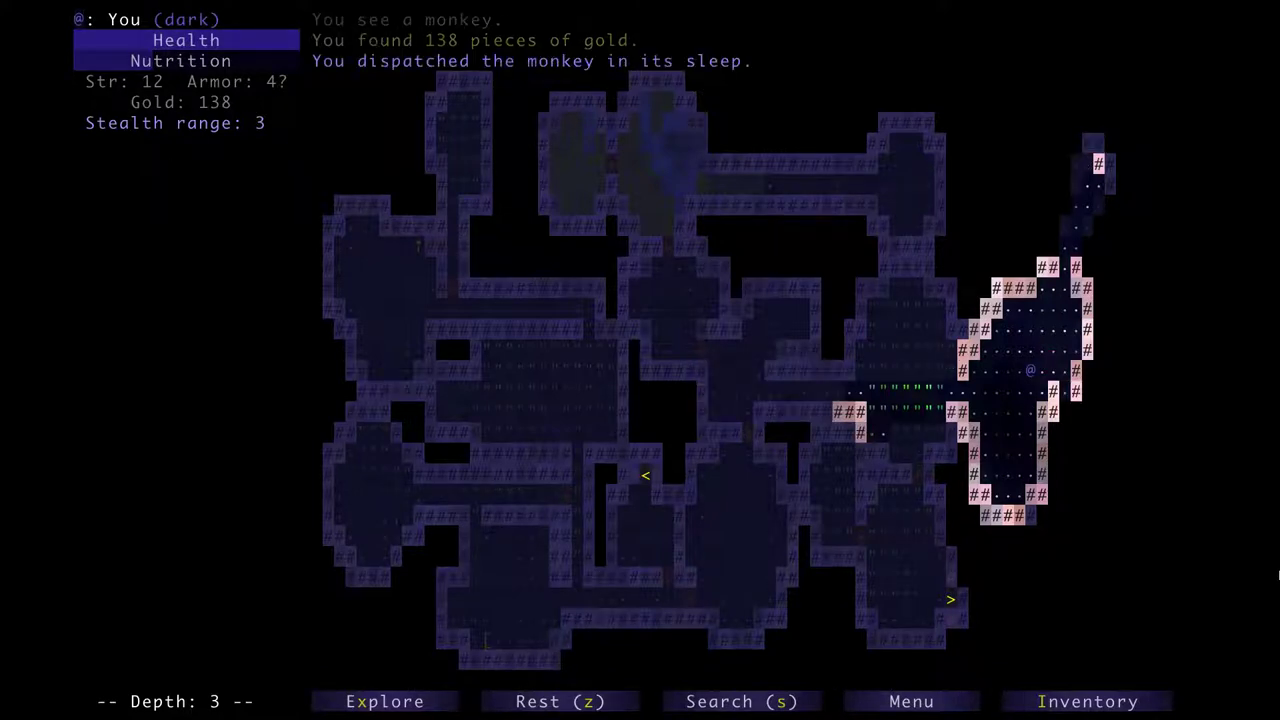
pyautogui.press('x')
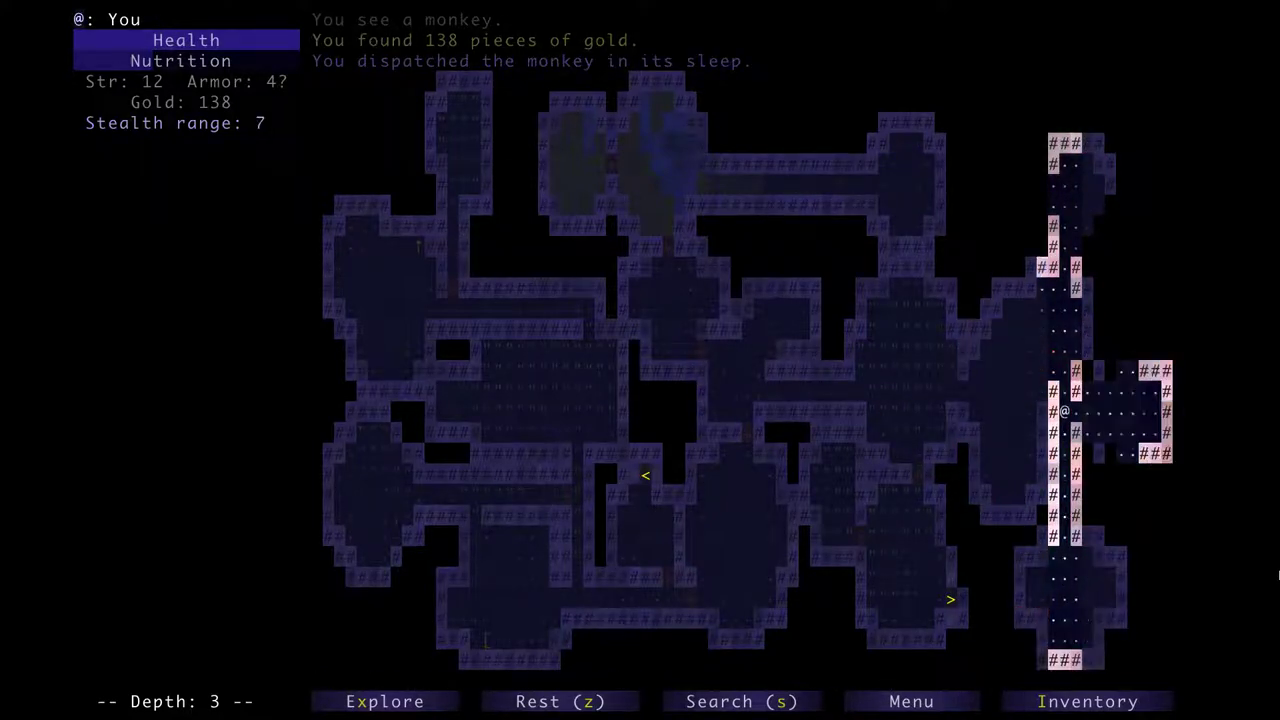
pyautogui.press('x')
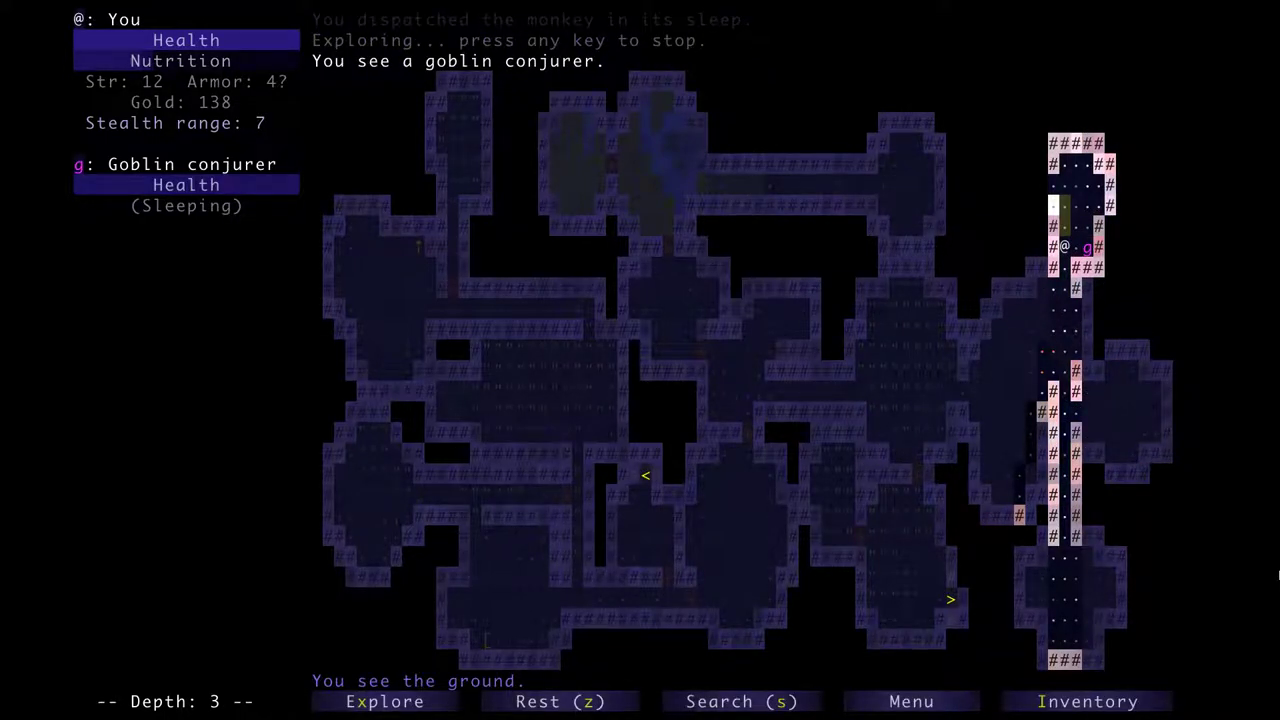
pyautogui.press('Right')
pyautogui.press('Right')
pyautogui.press('x')
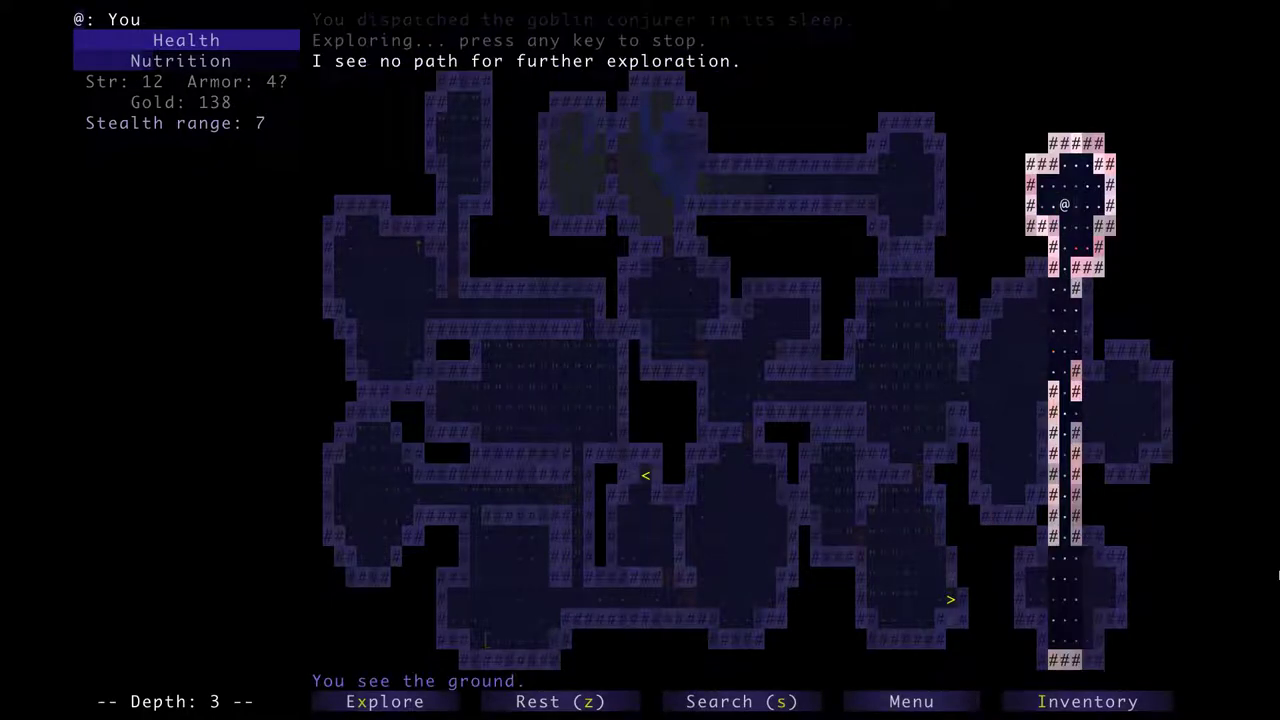
pyautogui.hotkey('shift', 'Down')
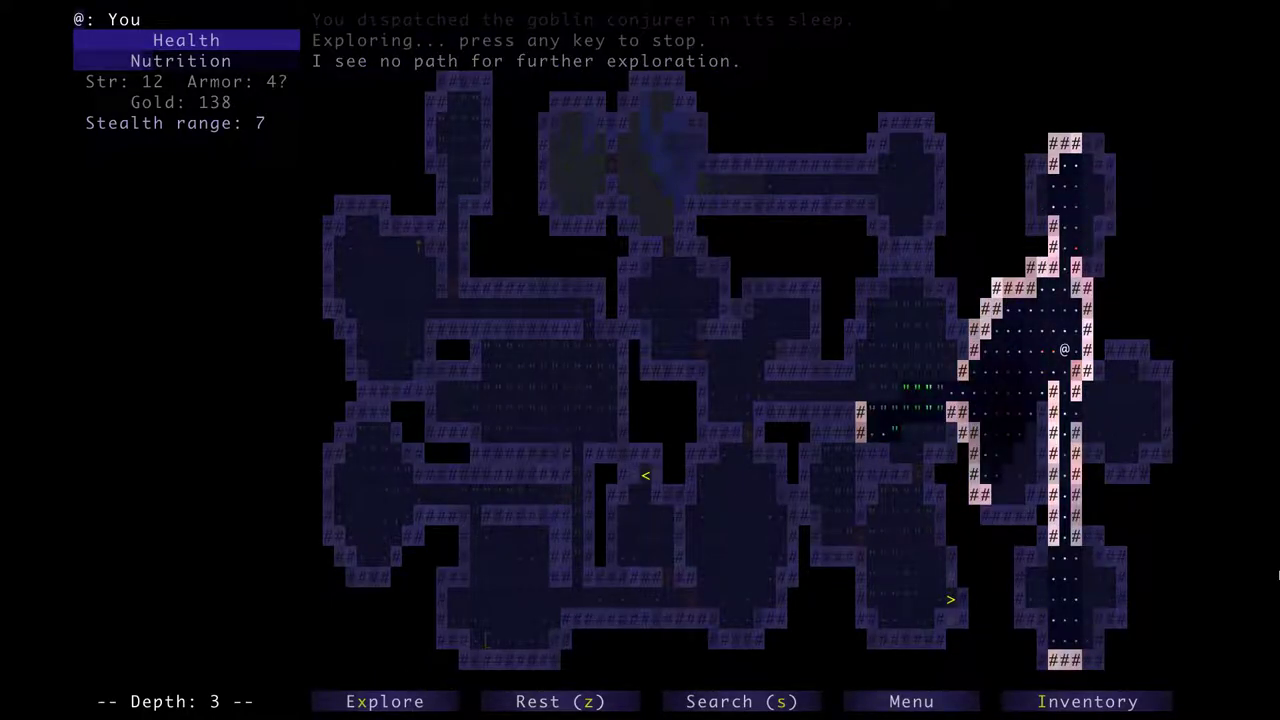
pyautogui.hotkey('shift', 'Left')
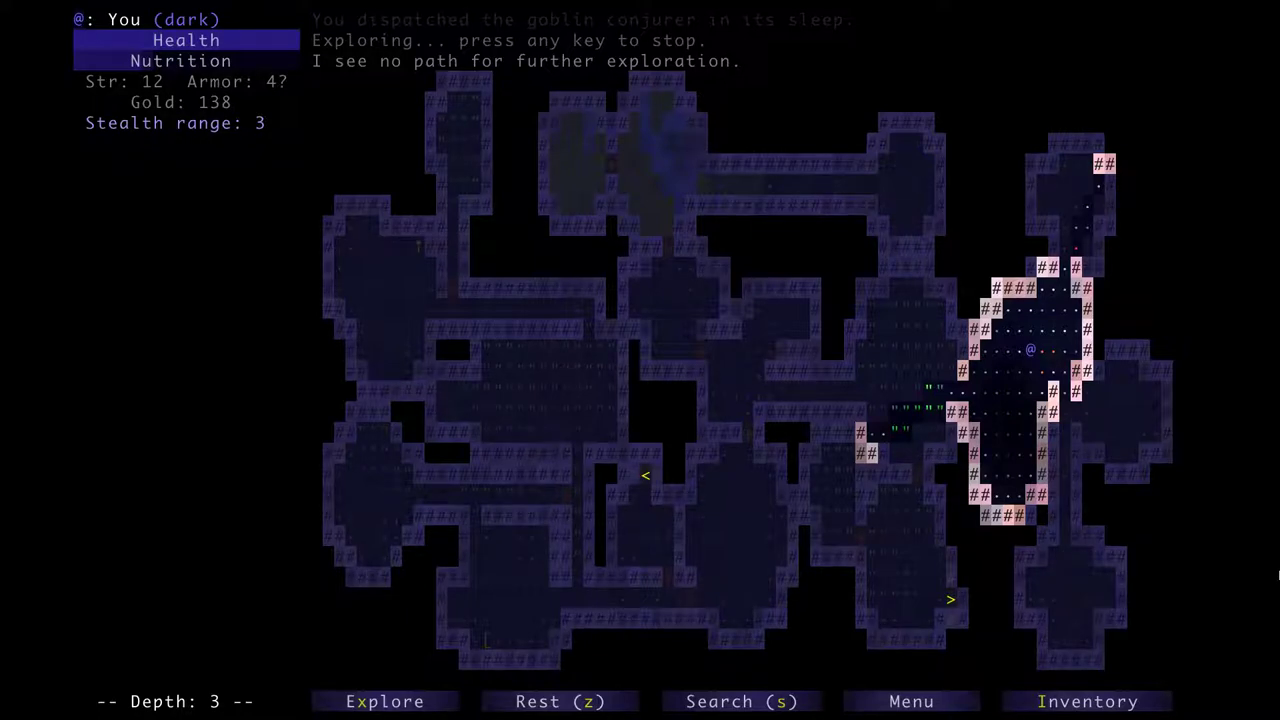
# Descend to depth 4 and try to grab the pink potion.
pyautogui.press('>')
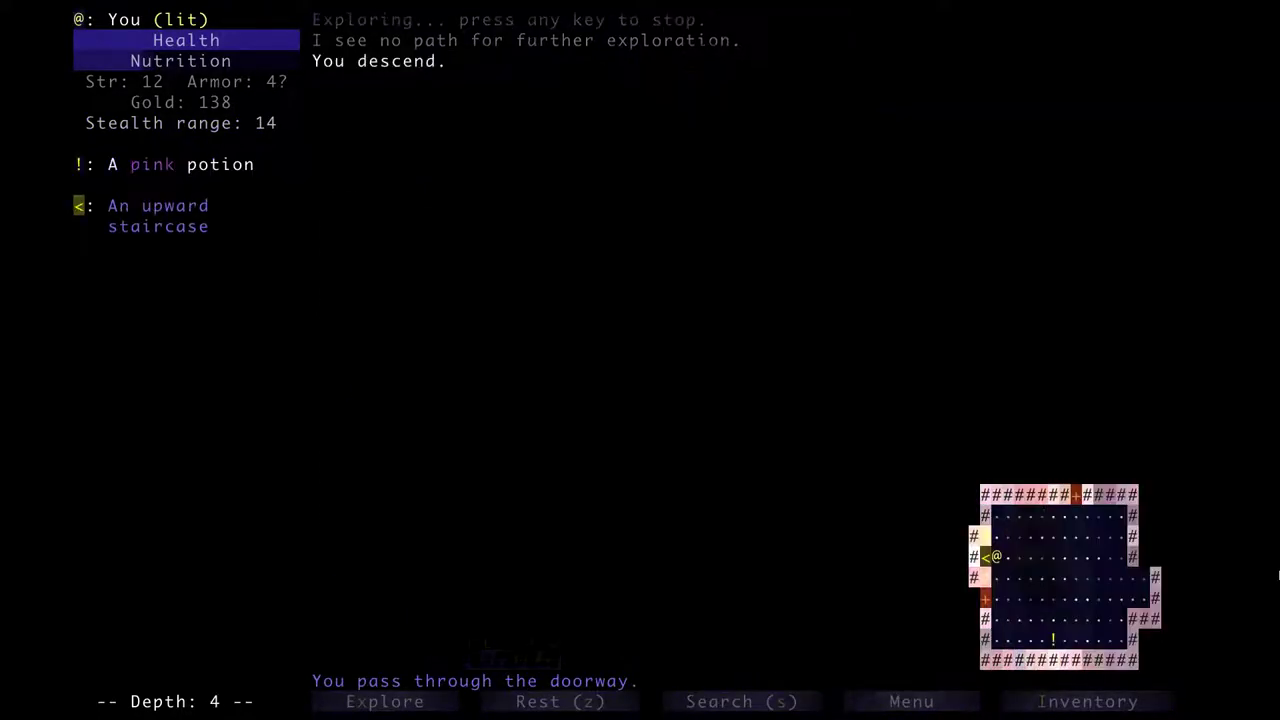
pyautogui.press('n')
pyautogui.press('n')
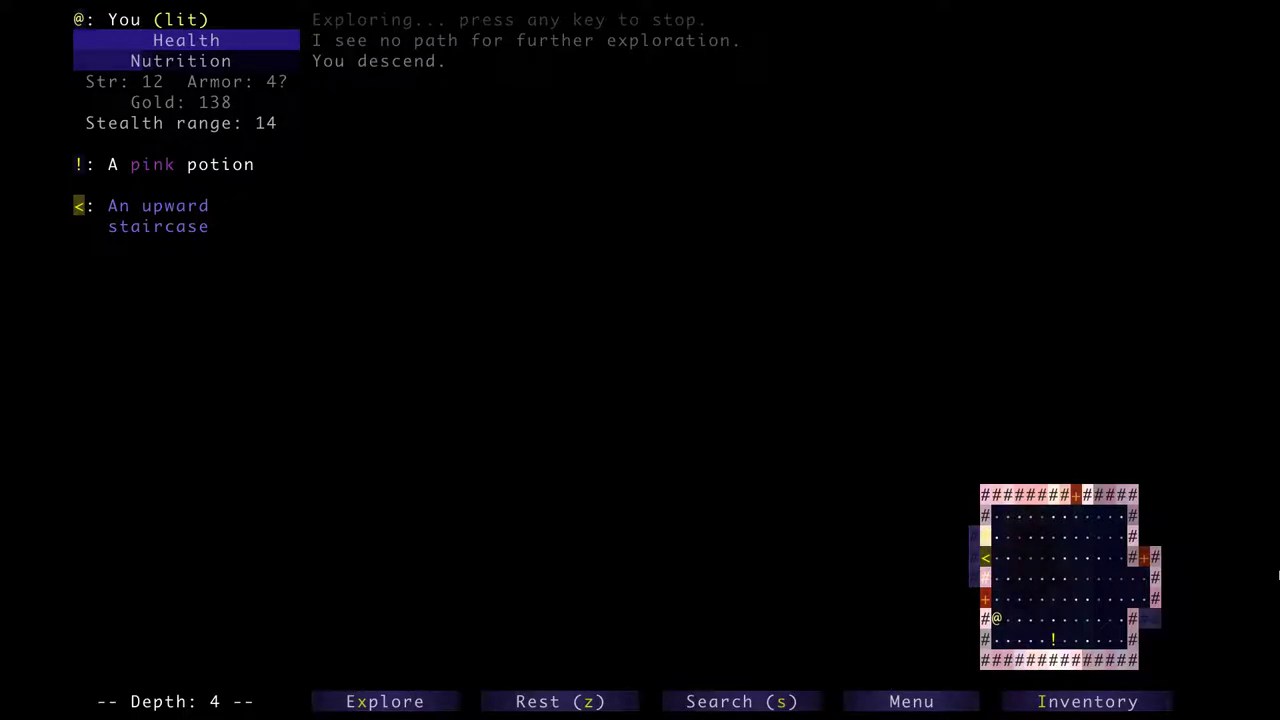
pyautogui.press('n')
pyautogui.press('j')
pyautogui.press('l')
pyautogui.hotkey('shift', 'h')
# Drink both tan potions, revealed as strength, raising Str to 14.
pyautogui.press('i')
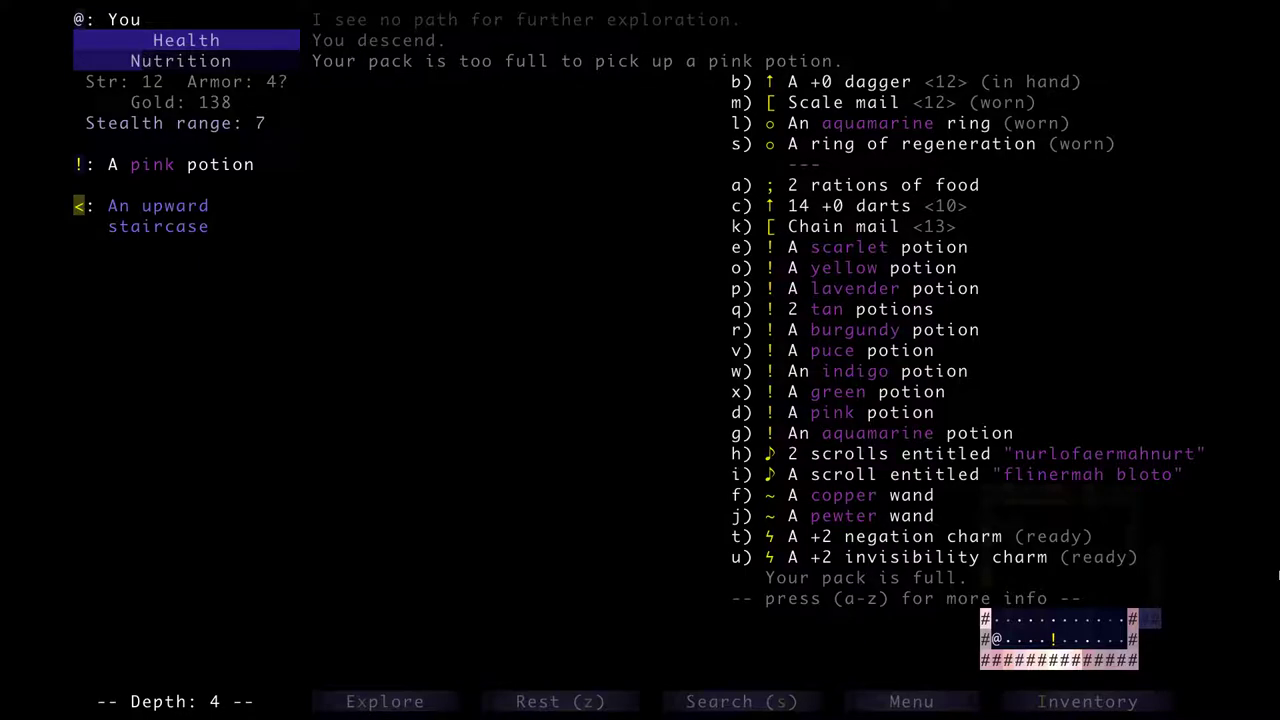
pyautogui.press('q')
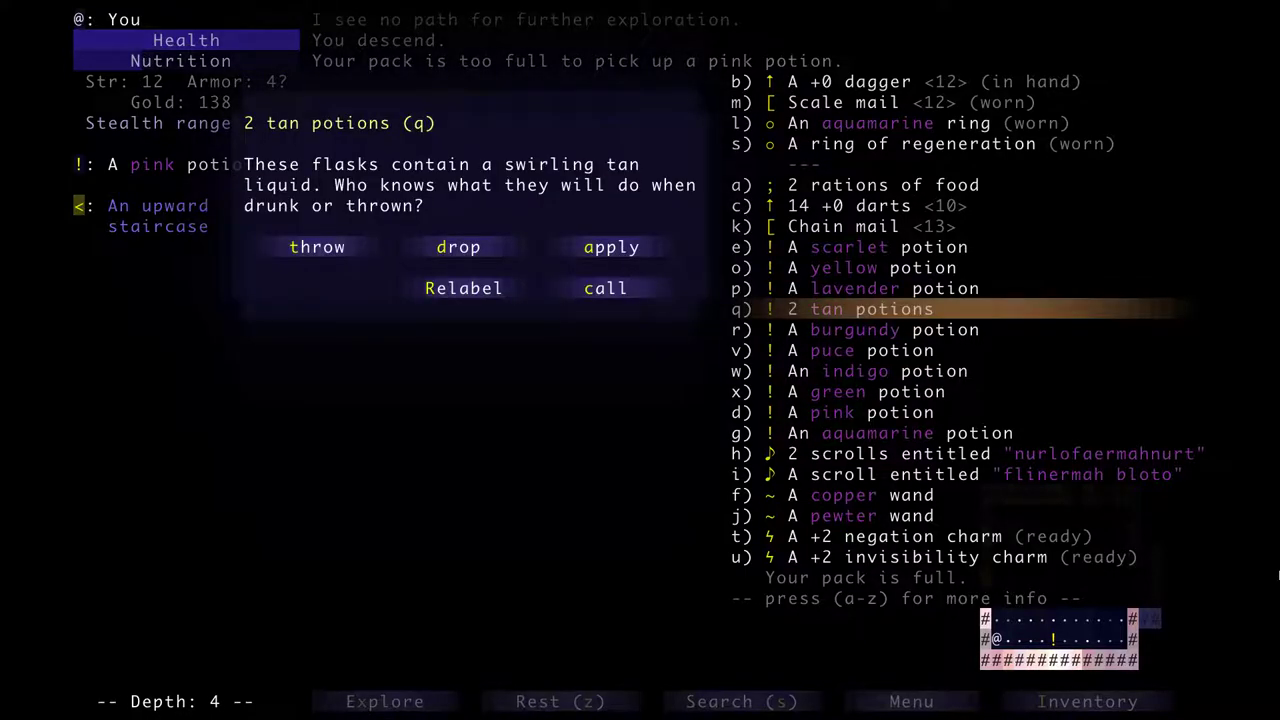
pyautogui.press('a')
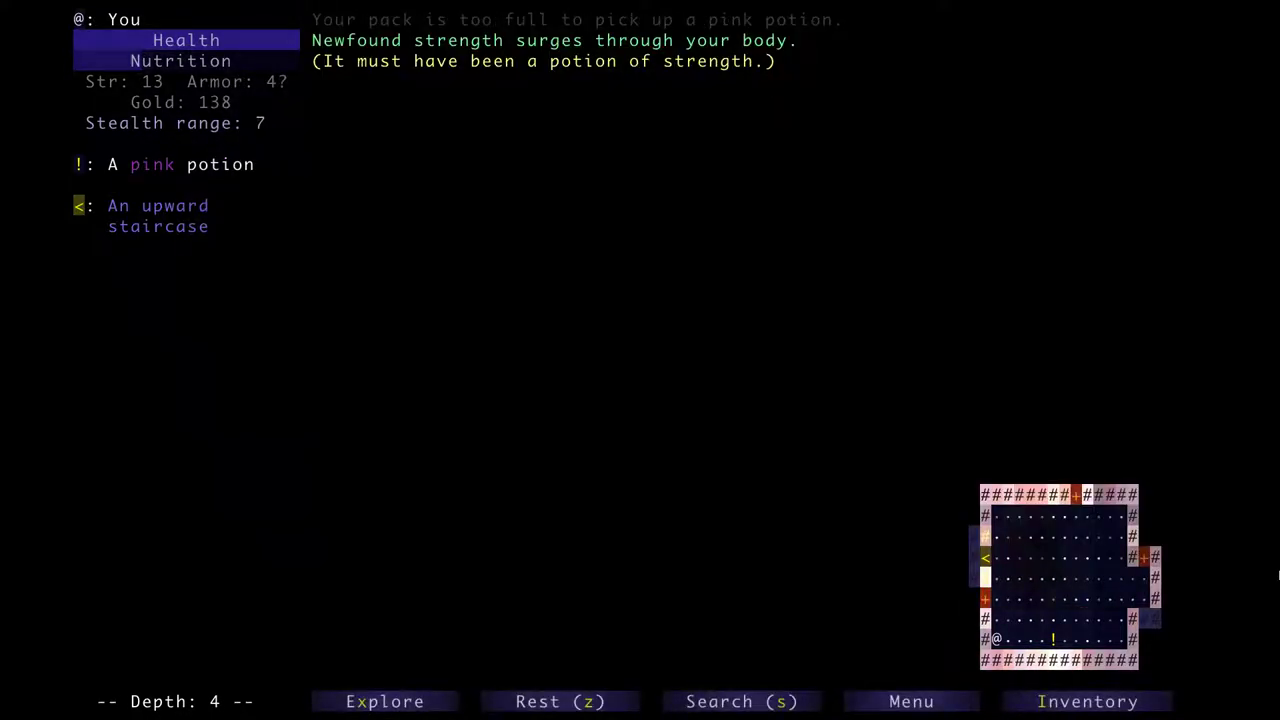
pyautogui.press('i')
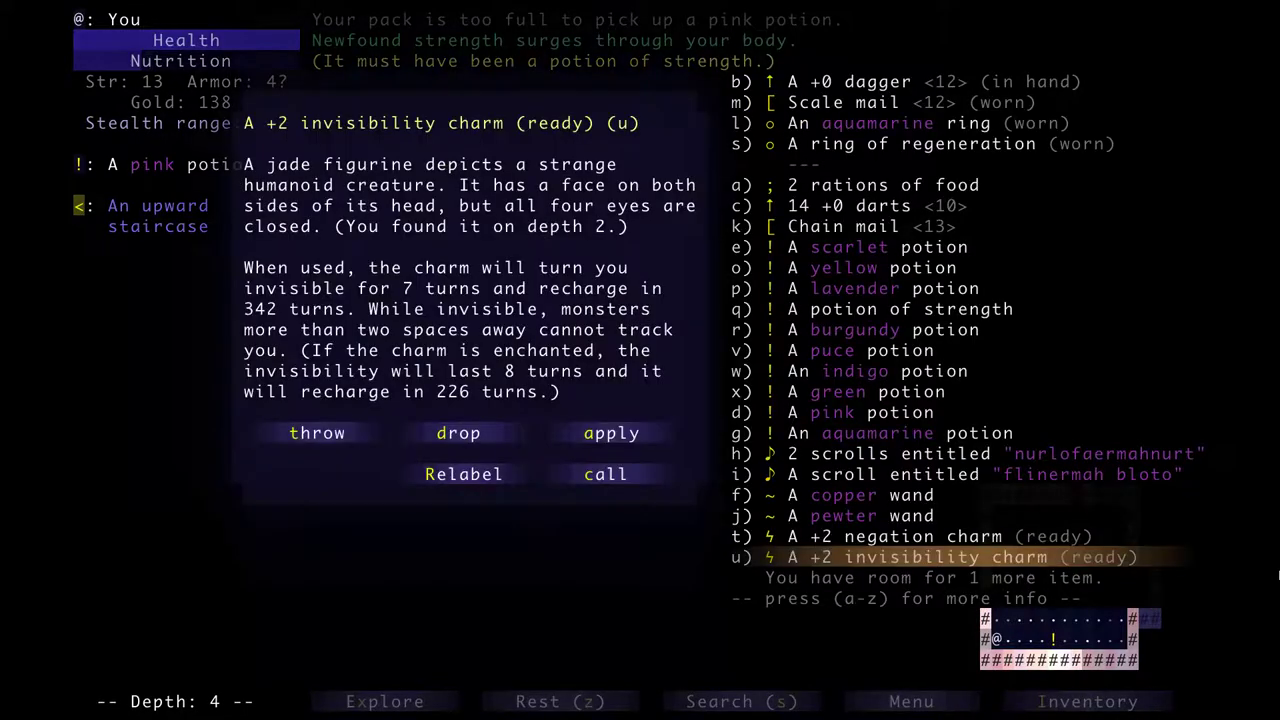
pyautogui.press('d')
pyautogui.press('Up')
pyautogui.press('Up')
pyautogui.press('Up')
pyautogui.press('Up')
pyautogui.press('Up')
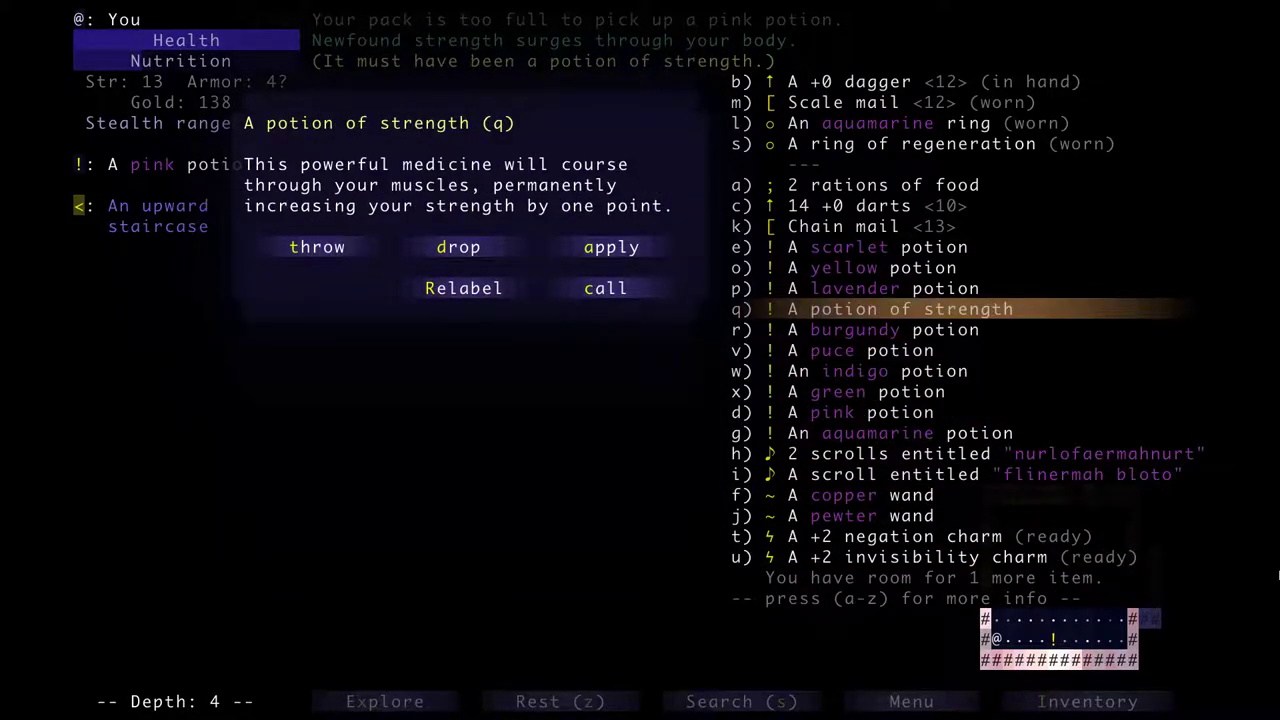
pyautogui.press('a')
# Pick up the pink potion and head for the west door.
pyautogui.press('Down')
pyautogui.press('Down')
pyautogui.press('Right')
pyautogui.press('Right')
pyautogui.press('Right')
pyautogui.press('Right')
pyautogui.press('x')
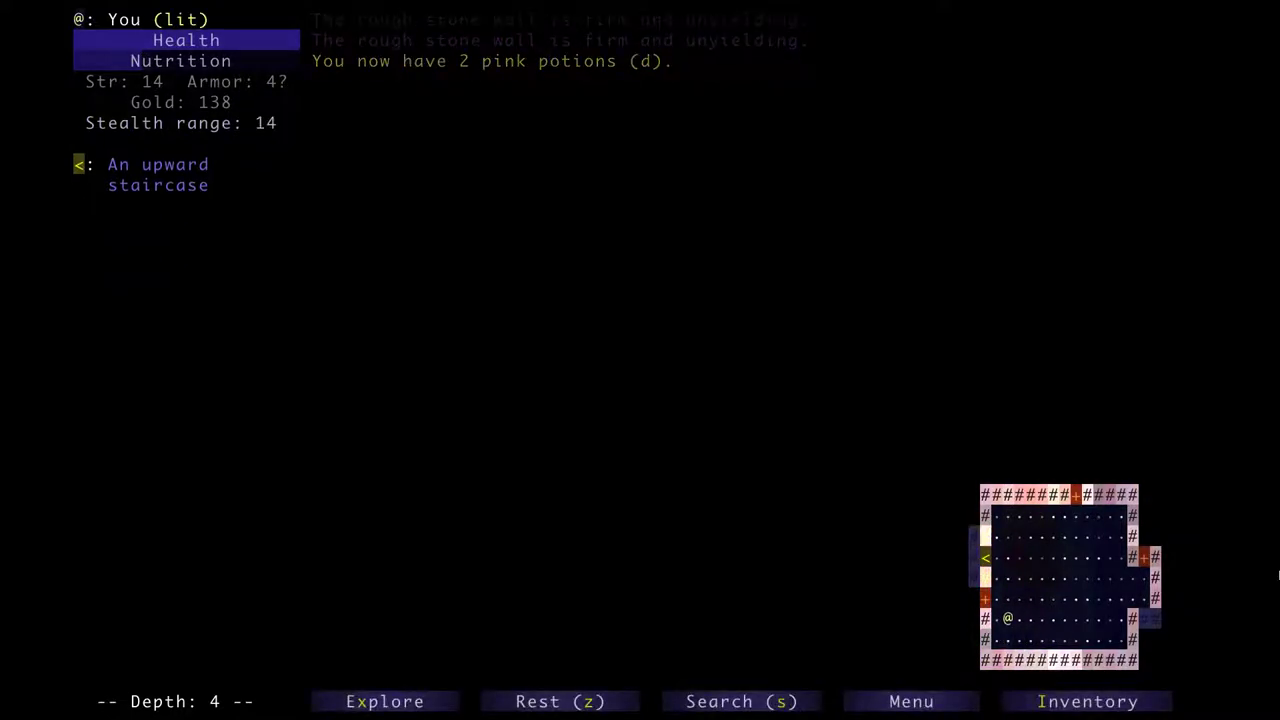
# Review the pack contents, then bring up the Discoveries catalogue of known item types.
pyautogui.press('i')
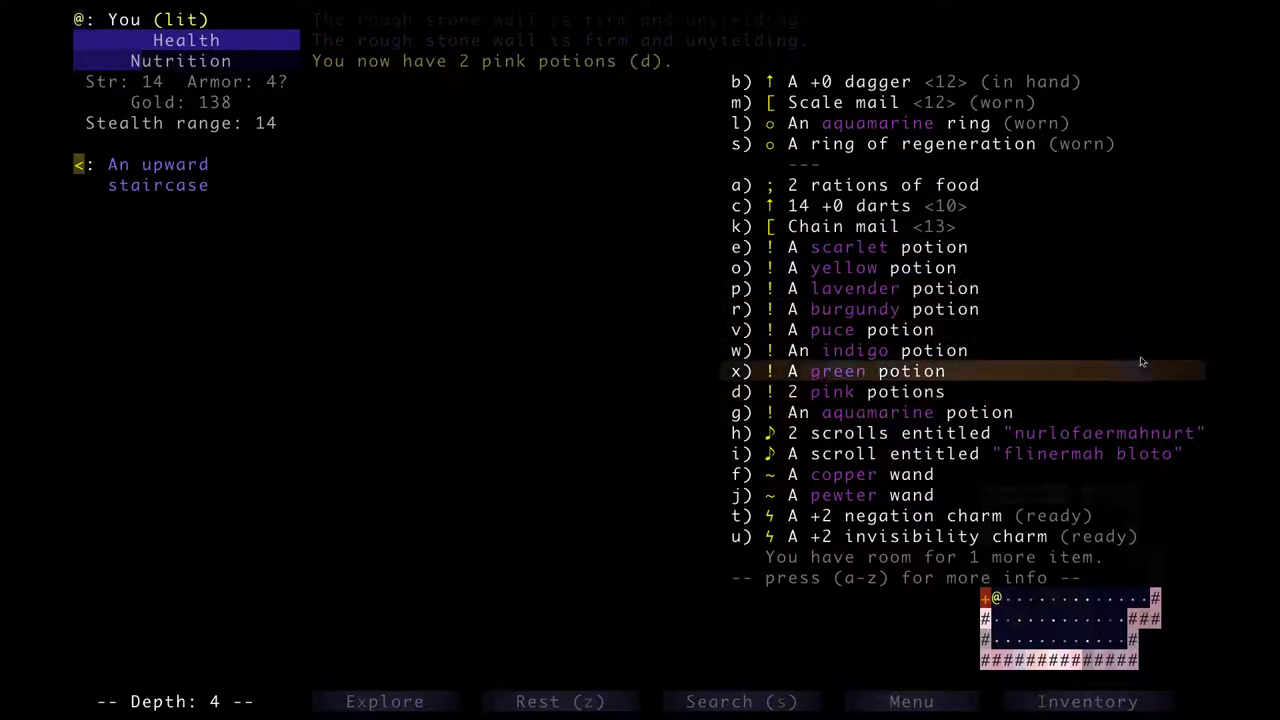
pyautogui.press('Escape')
pyautogui.press('D')
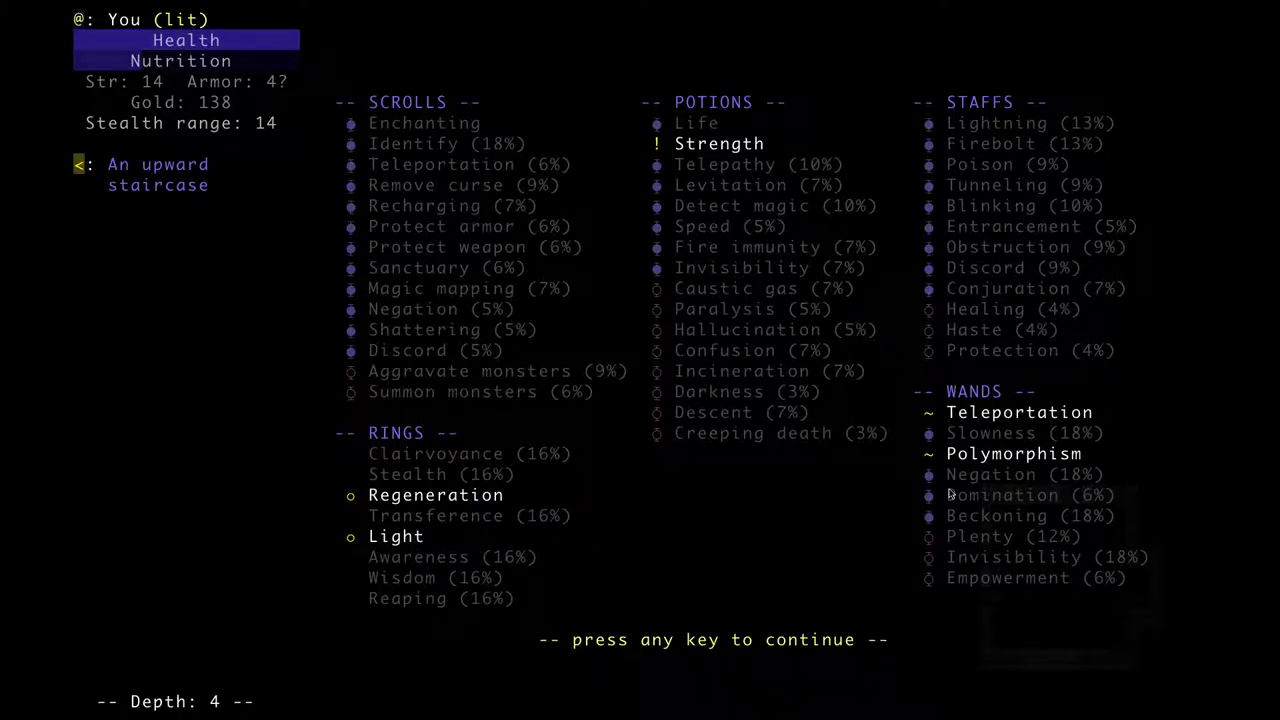
# Dismiss the discoveries and walk across the room and up the northern corridor.
pyautogui.click(950, 493)
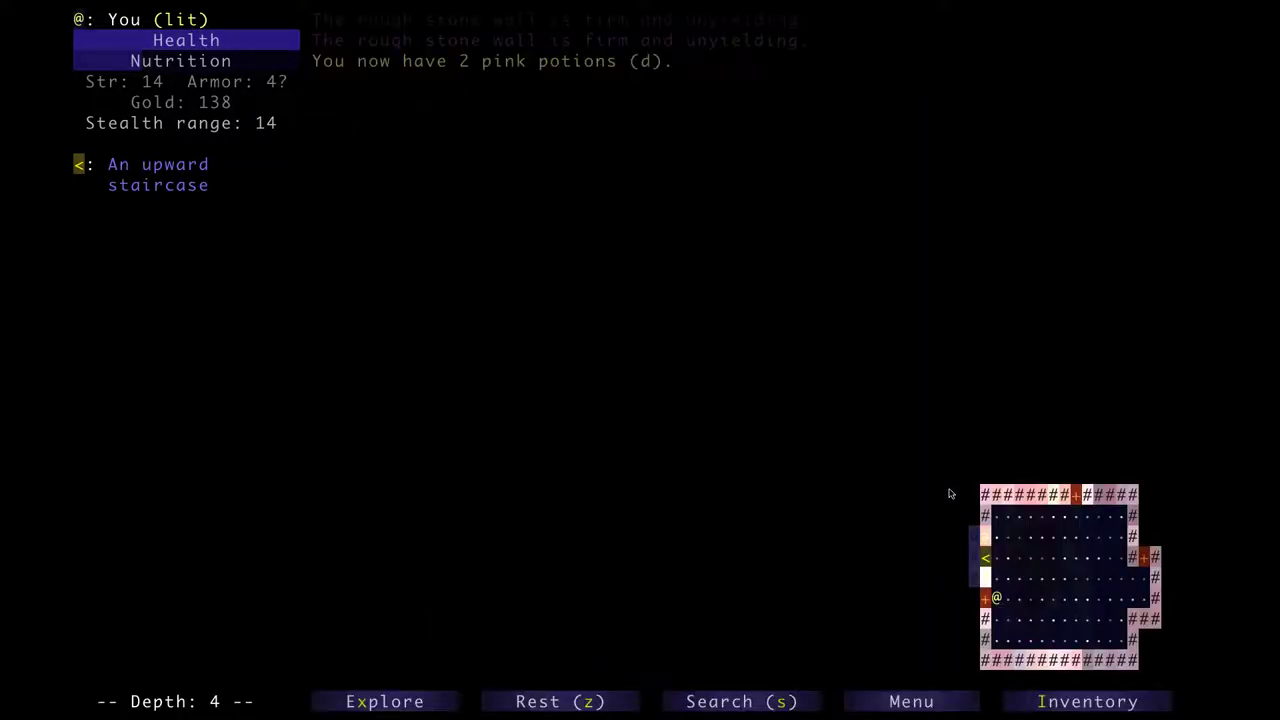
pyautogui.press('Left')
pyautogui.press('Right')
pyautogui.press('Right')
pyautogui.press('Right')
pyautogui.press('Right')
pyautogui.press('Right')
pyautogui.press('Right')
pyautogui.press('Right')
pyautogui.press('Right')
pyautogui.press('Right')
pyautogui.press('Up')
pyautogui.press('Up')
pyautogui.press('Up')
pyautogui.press('Up')
pyautogui.press('Down')
pyautogui.press('Down')
pyautogui.press('Down')
pyautogui.press('Left')
pyautogui.press('Left')
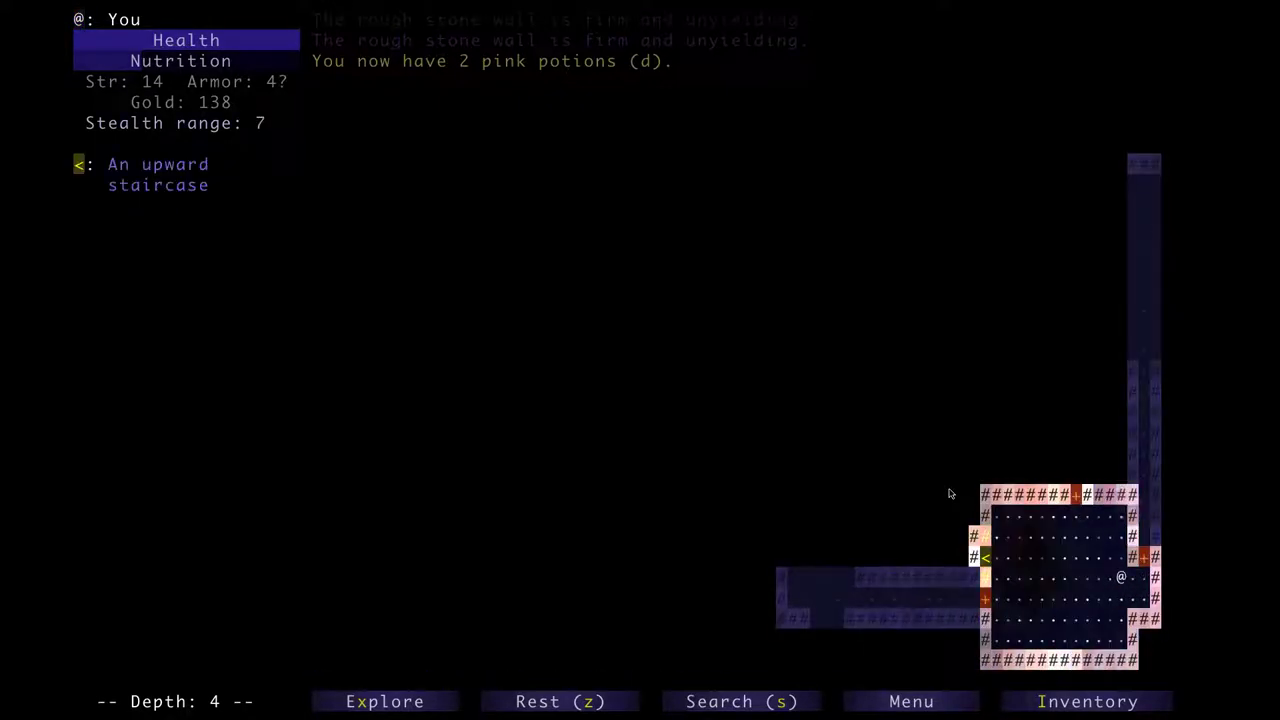
pyautogui.press('Up')
pyautogui.press('Left')
pyautogui.press('Up')
pyautogui.press('Left')
pyautogui.press('Left')
pyautogui.press('Up')
pyautogui.press('Up')
pyautogui.press('Up')
pyautogui.press('Right')
pyautogui.press('Up')
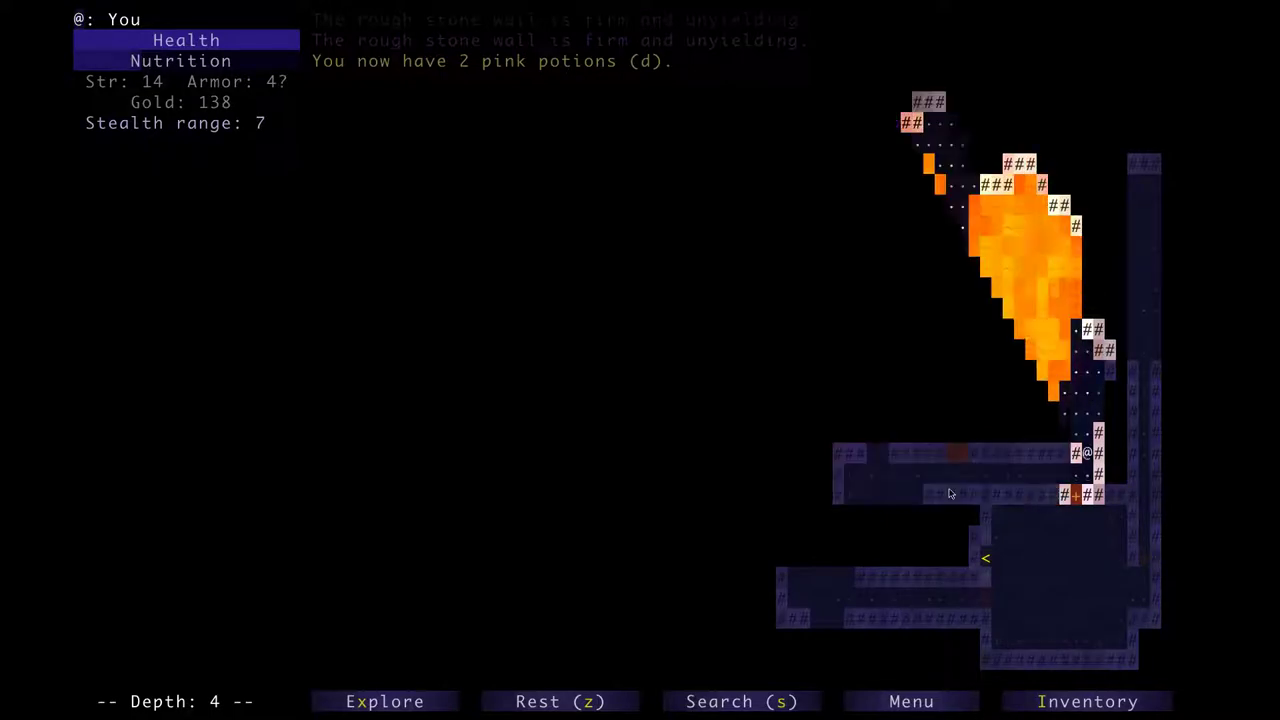
pyautogui.press('Up')
pyautogui.press('Up')
pyautogui.press('Up')
# Return to the lit room below, travel east to a new room, and search.
pyautogui.press('Down')
pyautogui.press('Down')
pyautogui.press('Down')
pyautogui.press('Down')
pyautogui.press('Left')
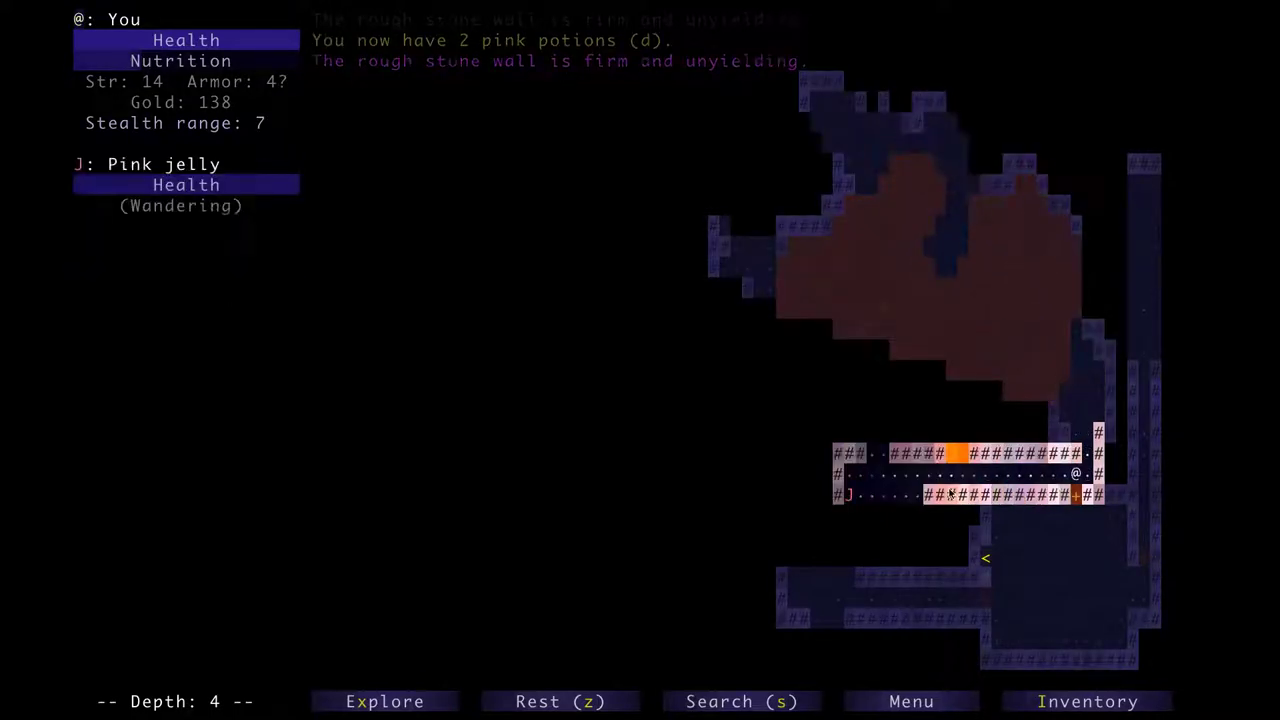
pyautogui.press('Down')
pyautogui.press('Up')
pyautogui.press('Down')
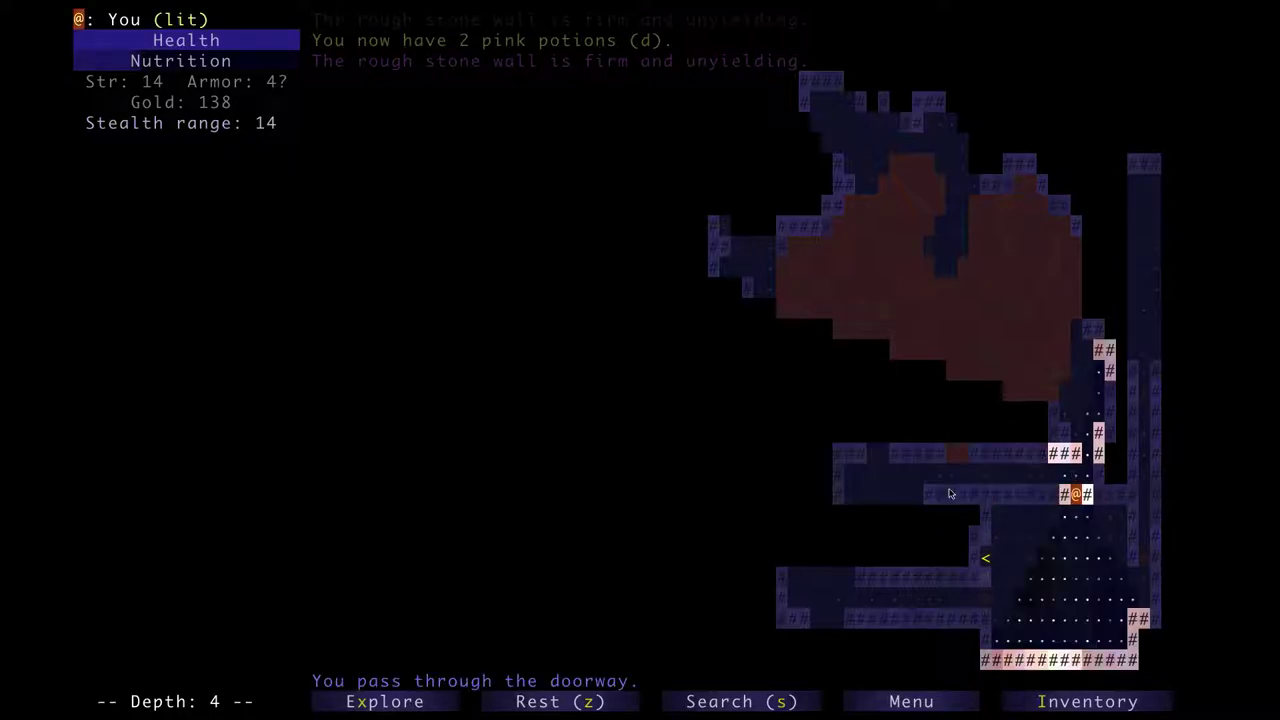
pyautogui.press('Down')
pyautogui.press('Down')
pyautogui.press('Right')
pyautogui.press('Right')
pyautogui.press('n')
pyautogui.press('x')
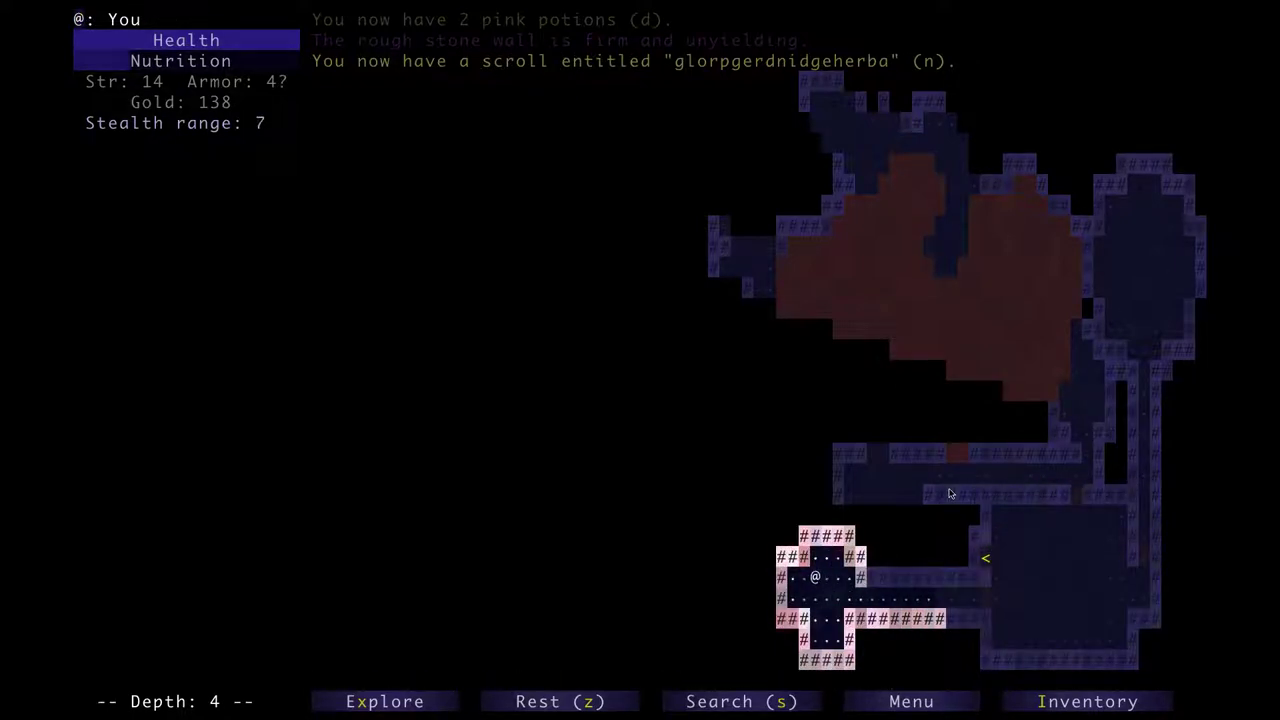
pyautogui.press('s')
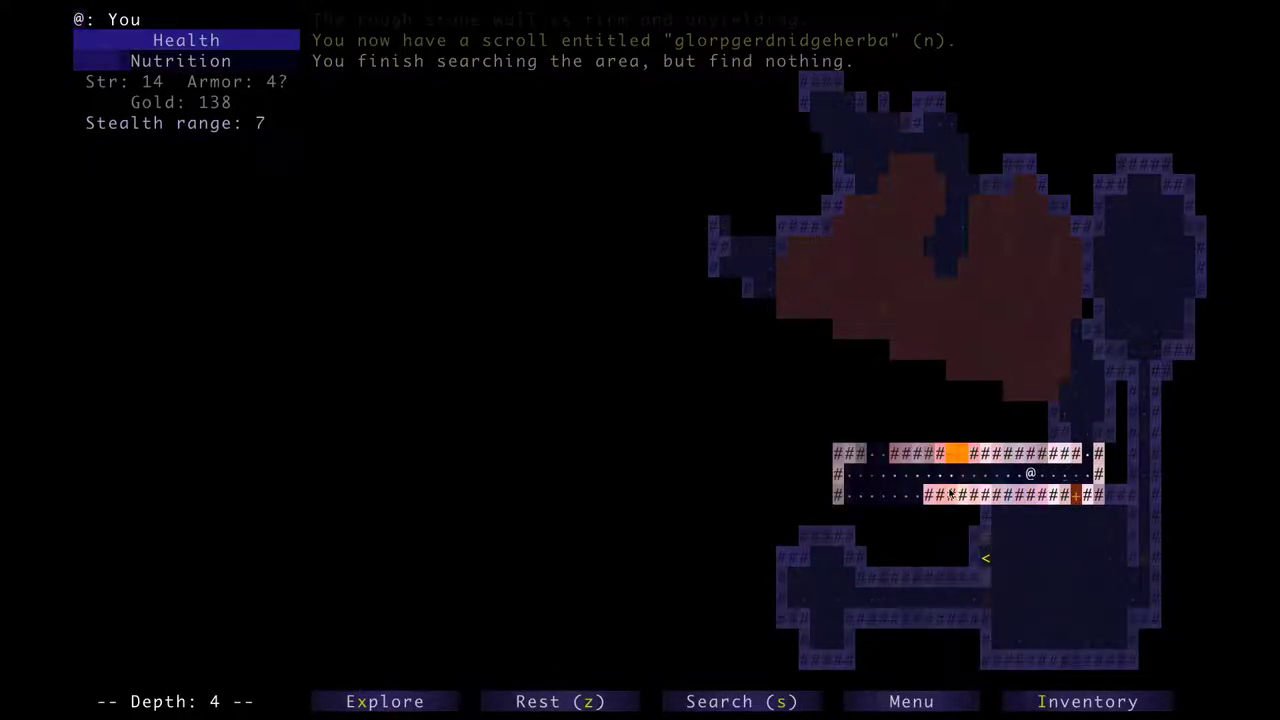
# Pace west and back east along the corridor, then check the full pack.
pyautogui.press('Left')
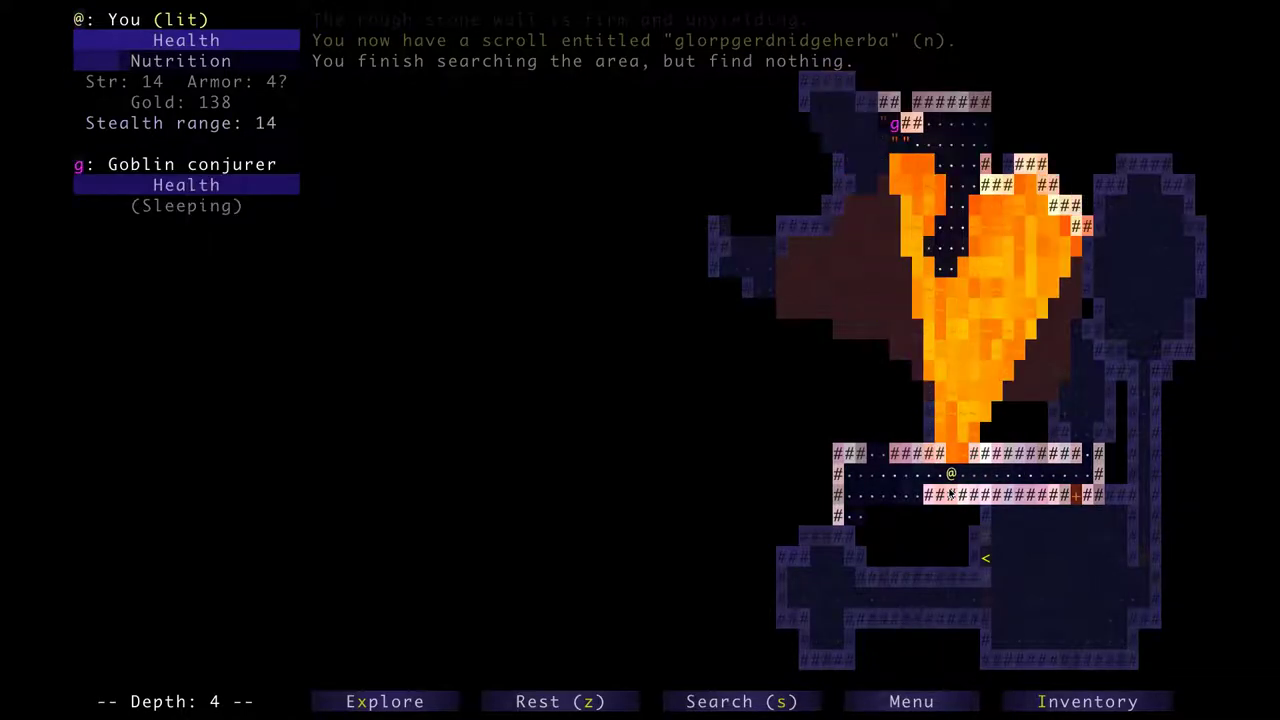
pyautogui.press('Left')
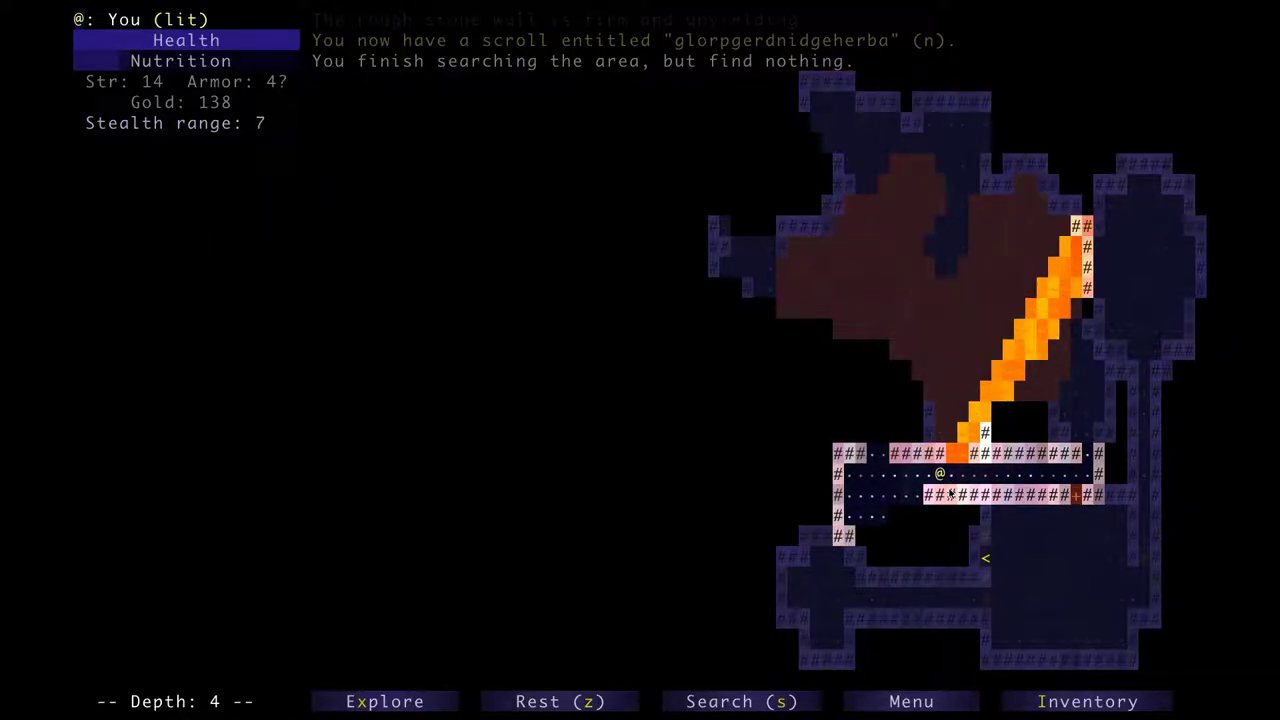
pyautogui.press('Left')
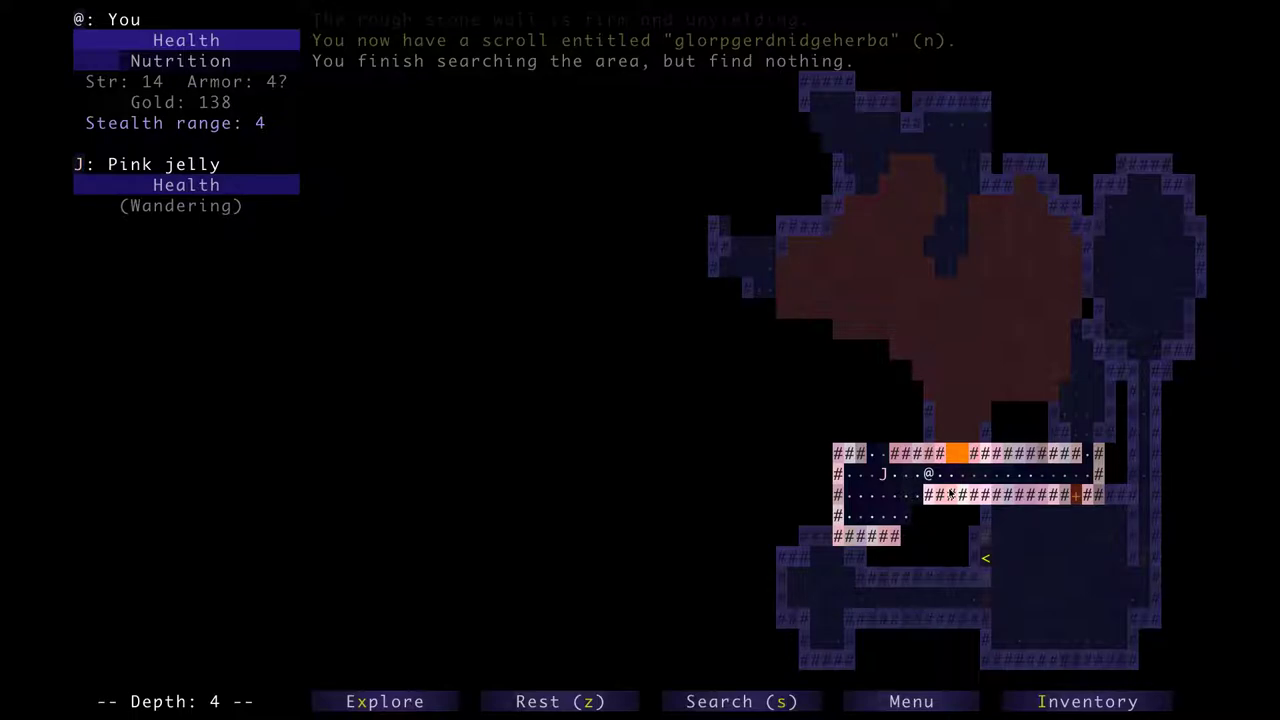
pyautogui.press('Right')
pyautogui.press('Right')
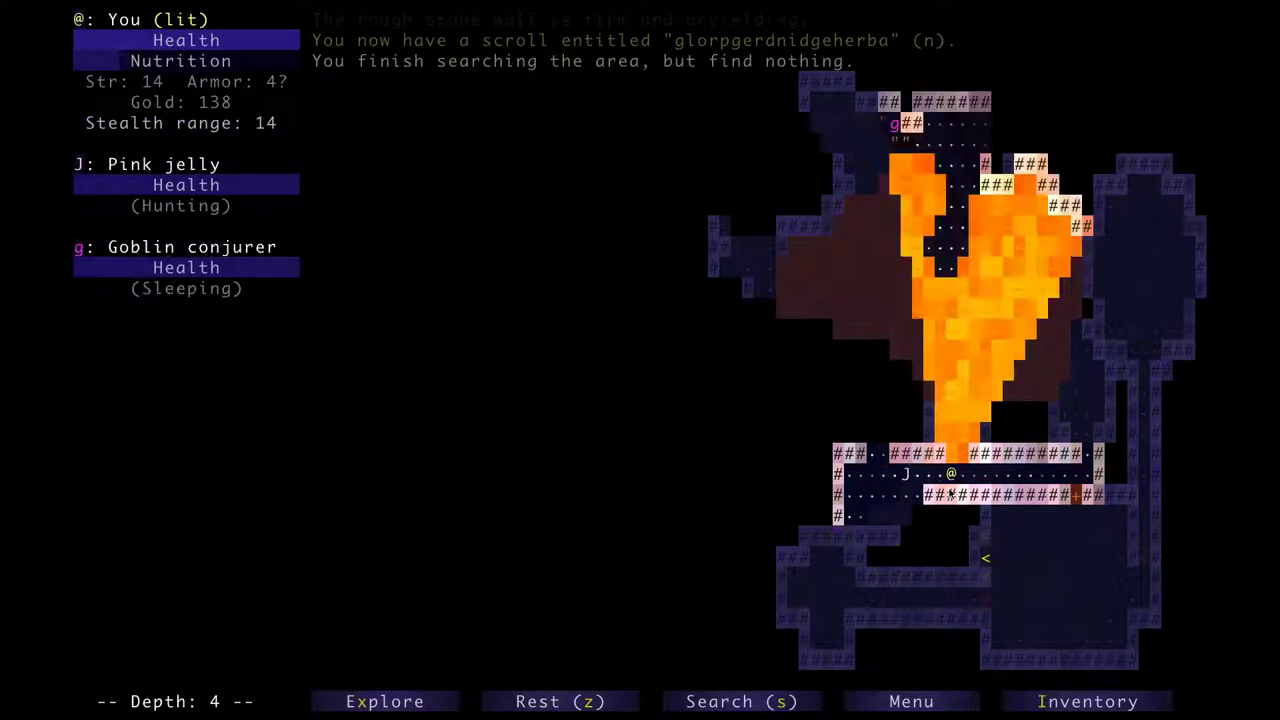
pyautogui.press('Right')
pyautogui.press('Right')
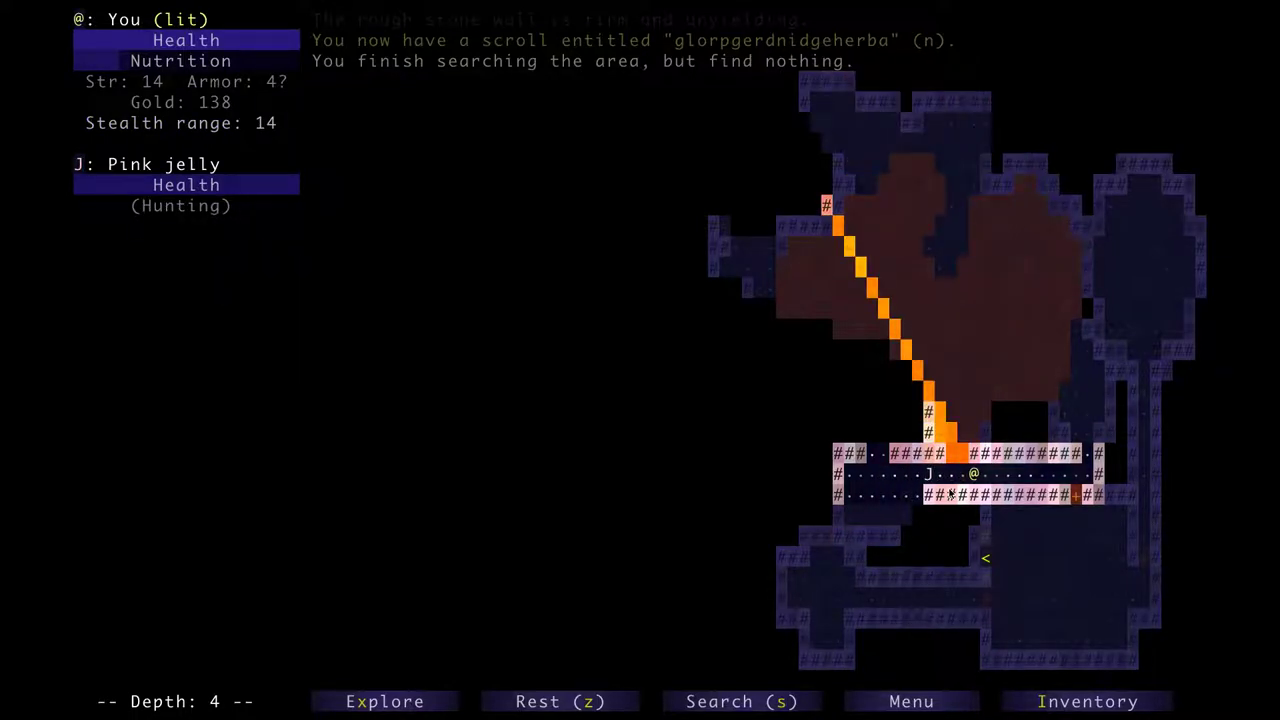
pyautogui.press('i')
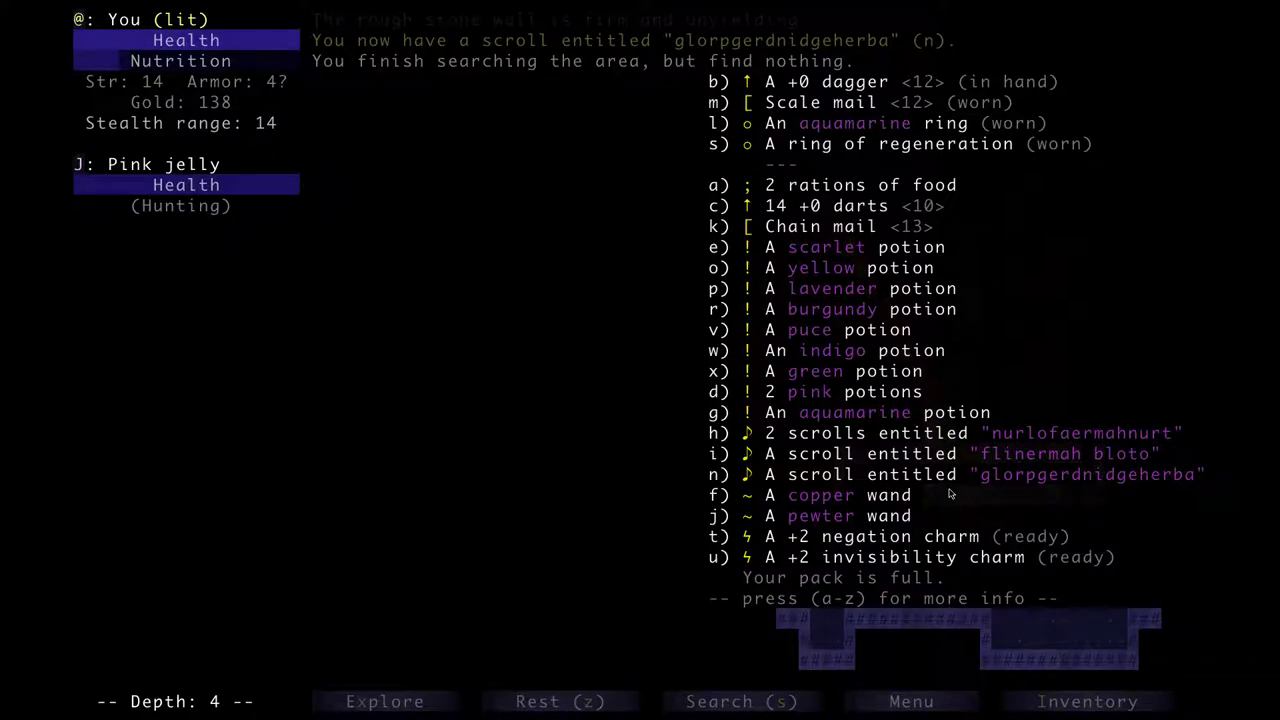
# Read the +2 negation charm and the pewter and copper wand descriptions.
pyautogui.press('t')
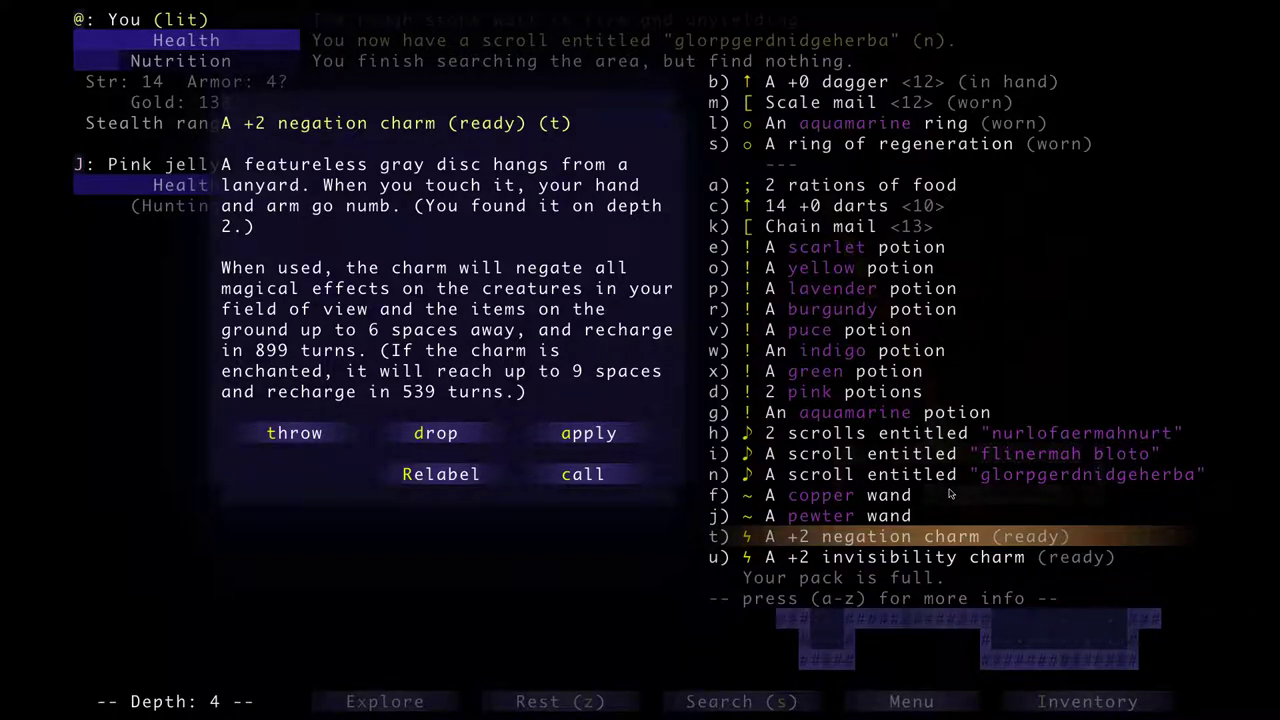
pyautogui.press('Up')
pyautogui.press('Down')
pyautogui.press('Up')
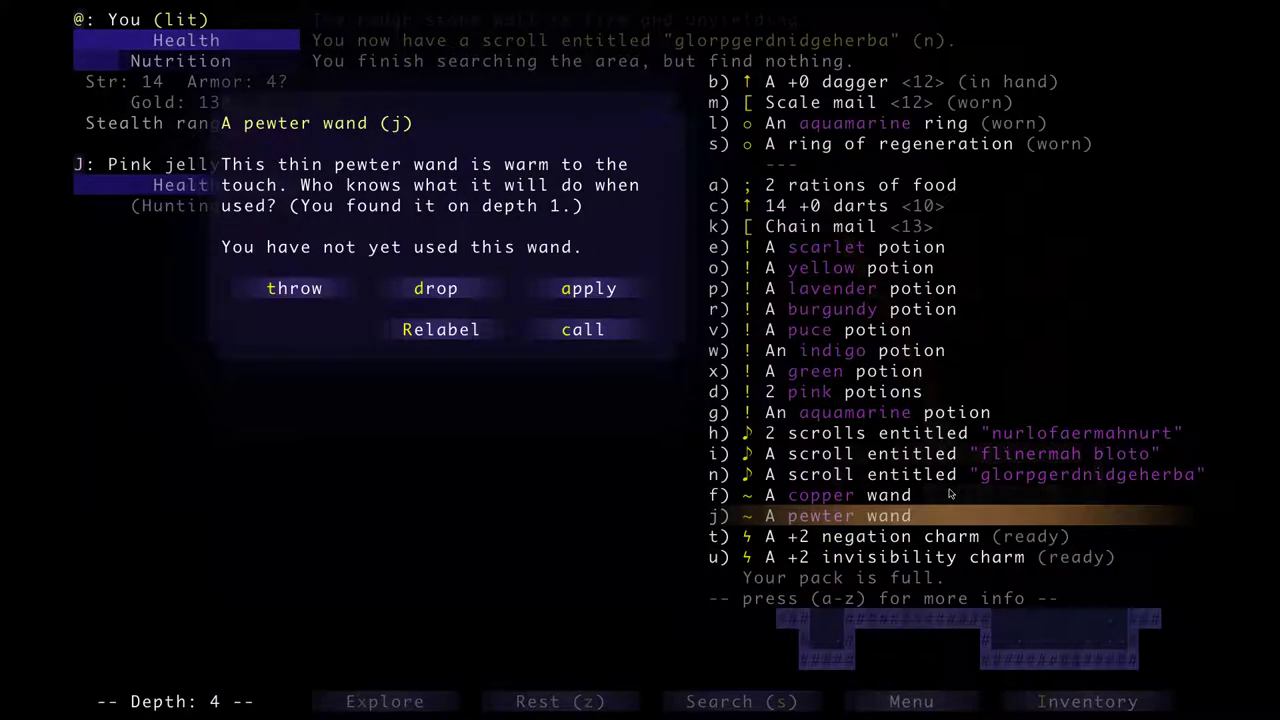
pyautogui.press('Up')
pyautogui.press('Up')
pyautogui.press('Down')
pyautogui.press('Up')
pyautogui.press('Up')
# Read the aquamarine, scarlet, green and pink potion descriptions, then return to the map.
pyautogui.press('Up')
pyautogui.press('Up')
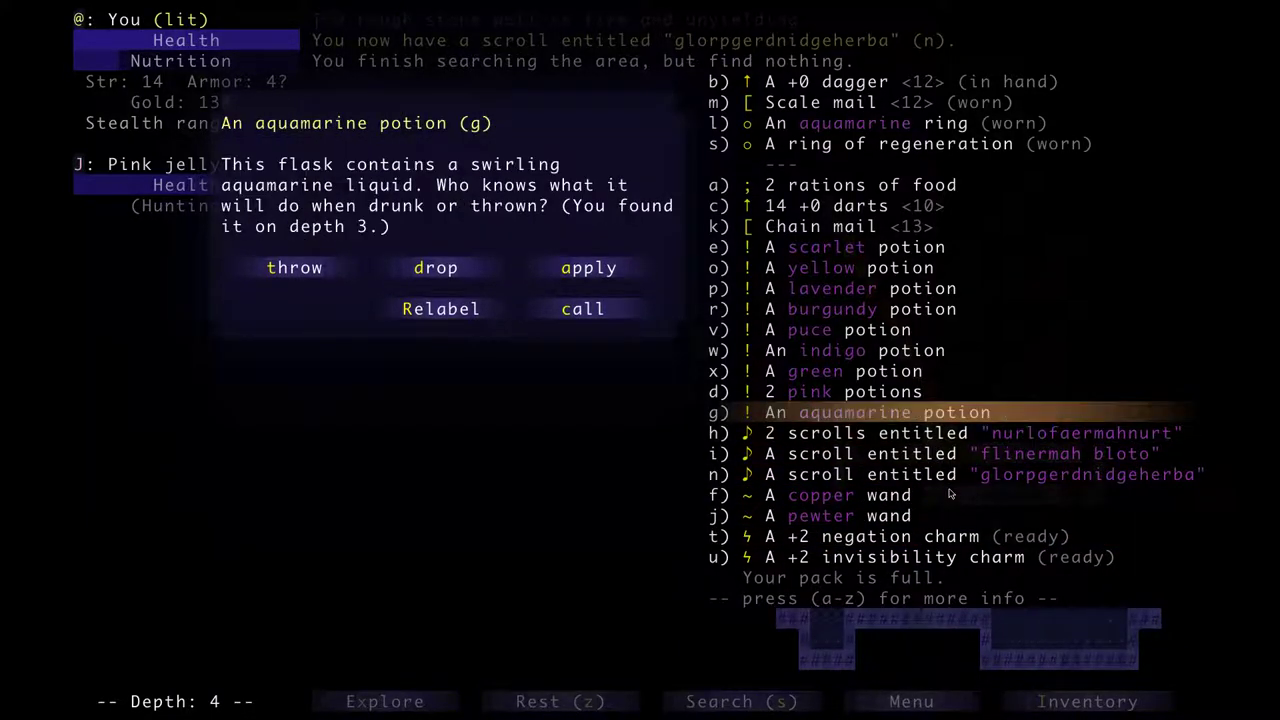
pyautogui.press('Up')
pyautogui.press('Up')
pyautogui.press('Up')
pyautogui.press('Up')
pyautogui.press('Up')
pyautogui.press('Down')
pyautogui.press('Down')
pyautogui.press('Down')
pyautogui.press('Up')
pyautogui.press('Up')
pyautogui.press('Up')
pyautogui.press('Down')
pyautogui.press('Down')
pyautogui.press('Down')
pyautogui.press('Down')
pyautogui.press('Down')
pyautogui.press('Up')
pyautogui.press('Up')
pyautogui.press('Down')
pyautogui.press('Up')
pyautogui.press('Down')
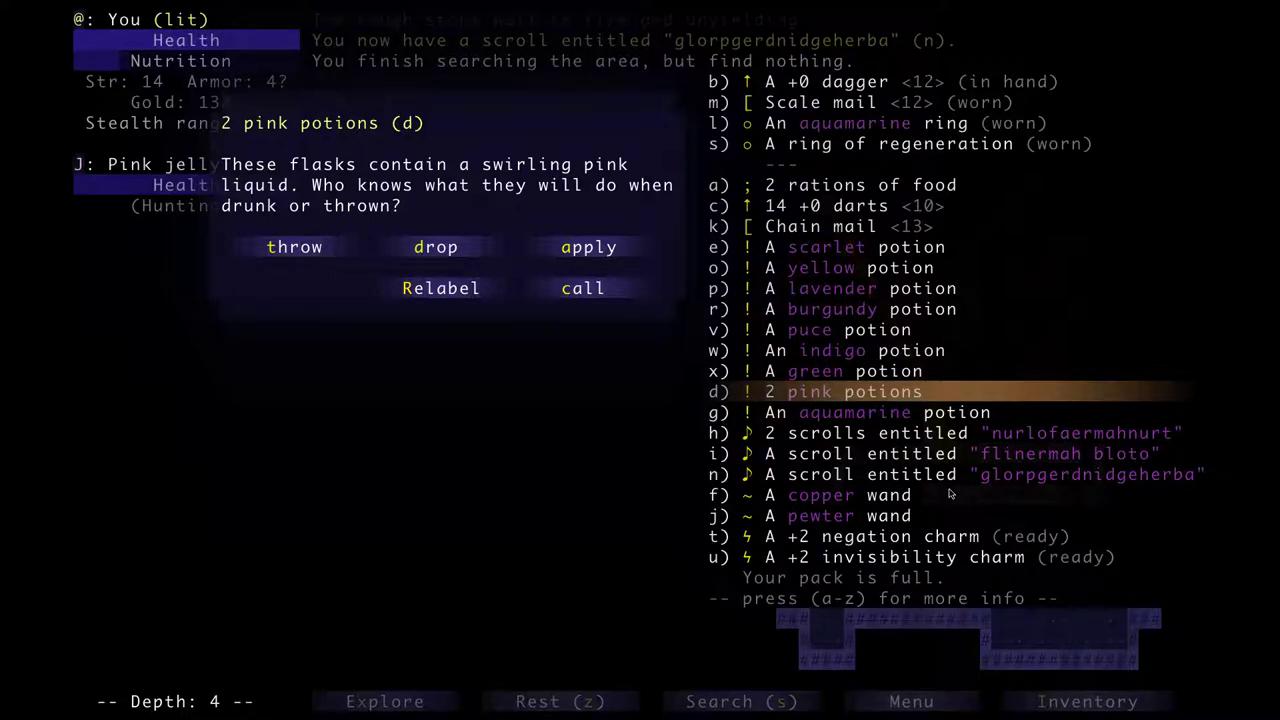
pyautogui.press('Escape')
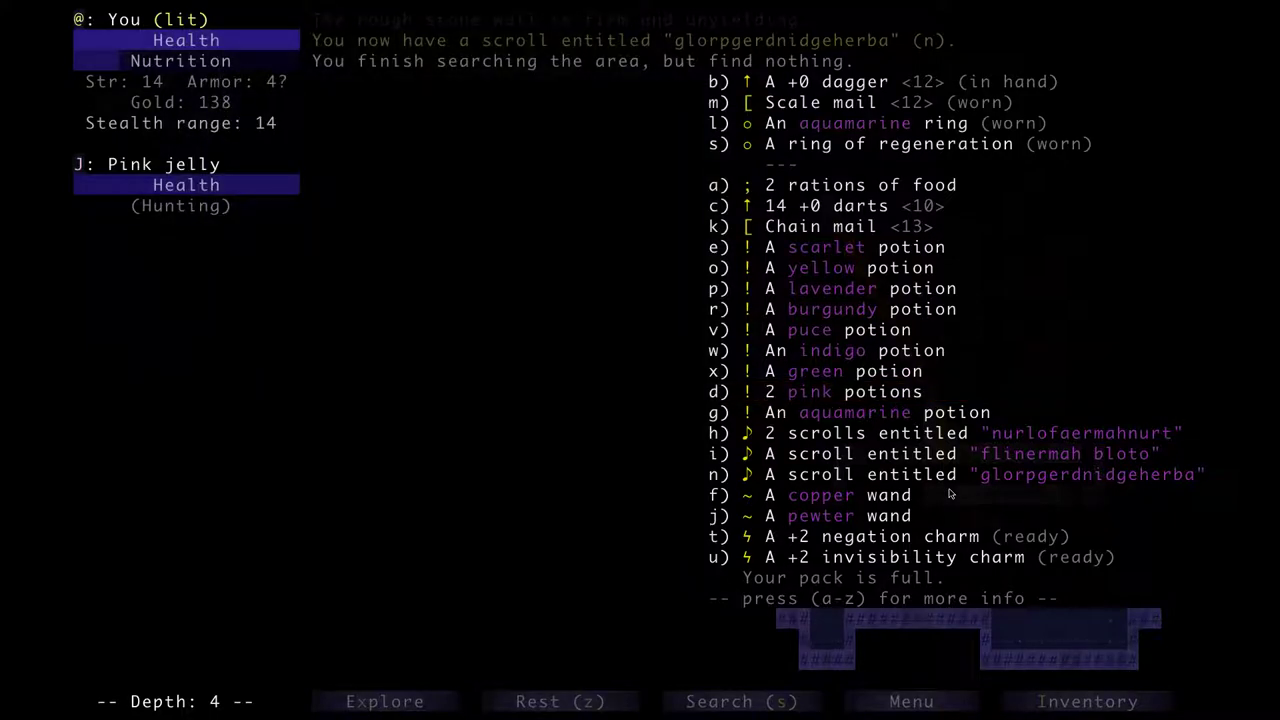
pyautogui.press('Escape')
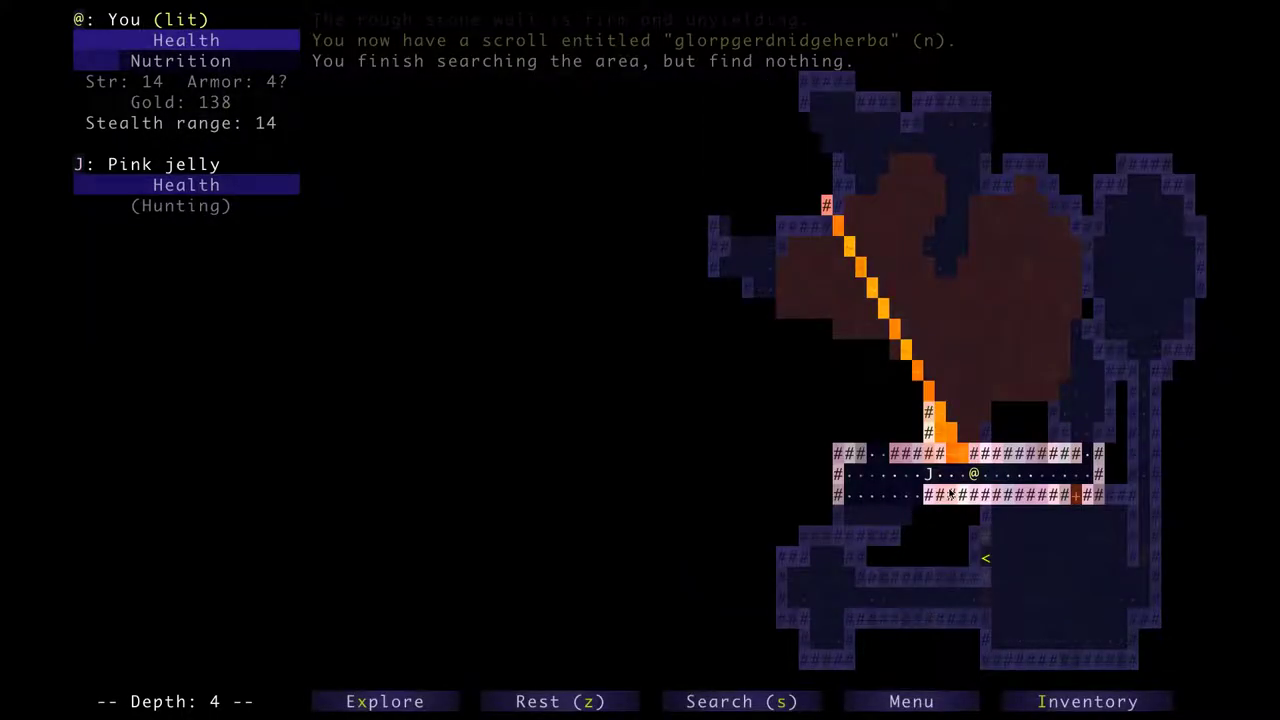
# Throw three darts at the pink jelly, splitting it into smaller jellies.
pyautogui.press('t')
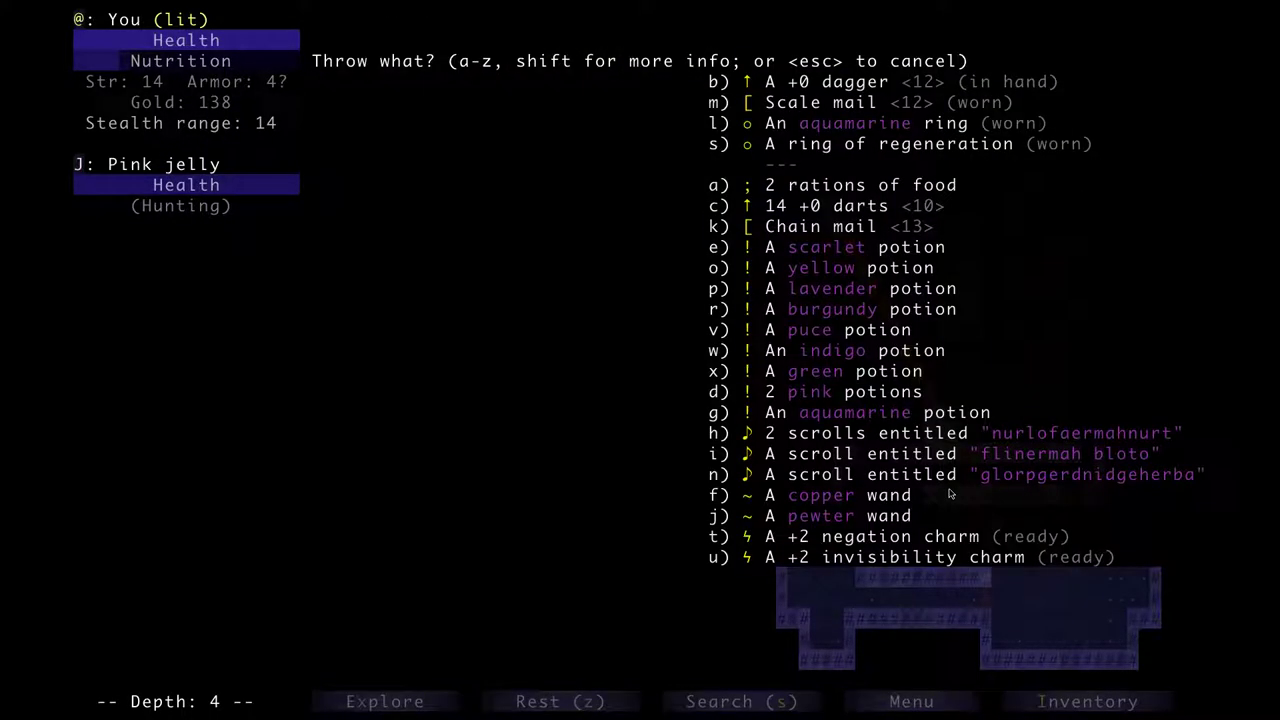
pyautogui.press('c')
pyautogui.press('Return')
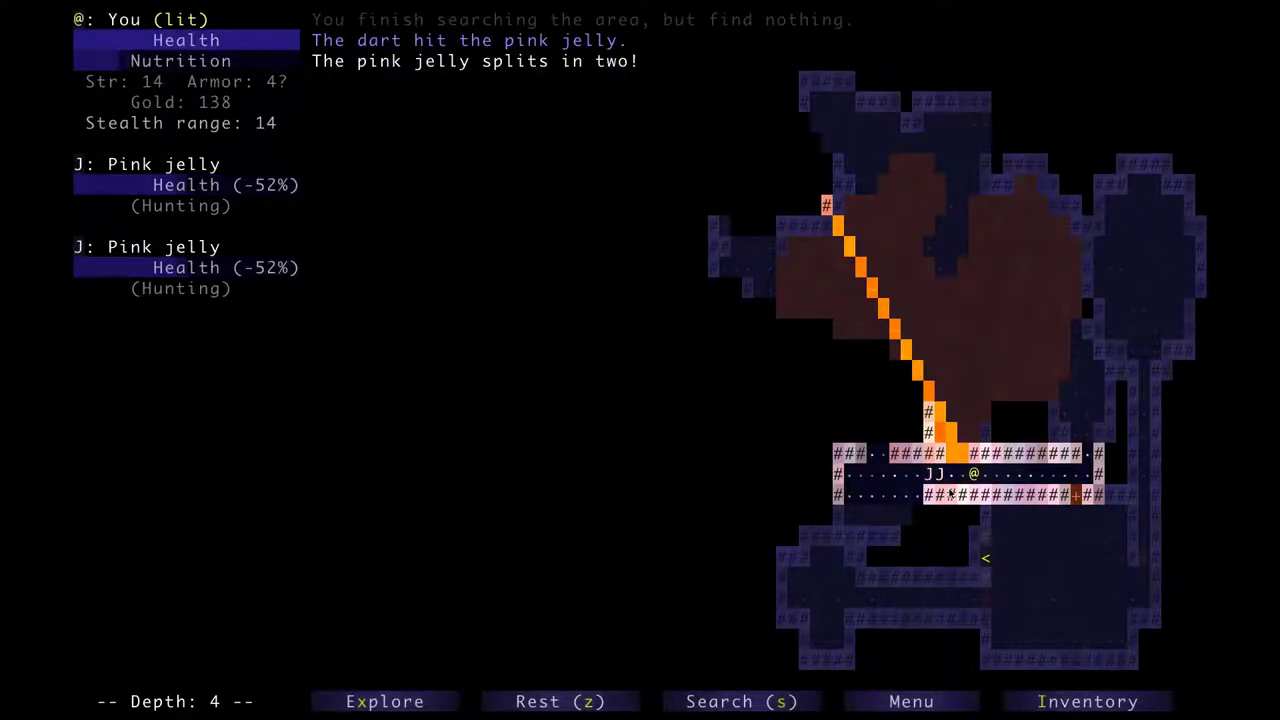
pyautogui.press('t')
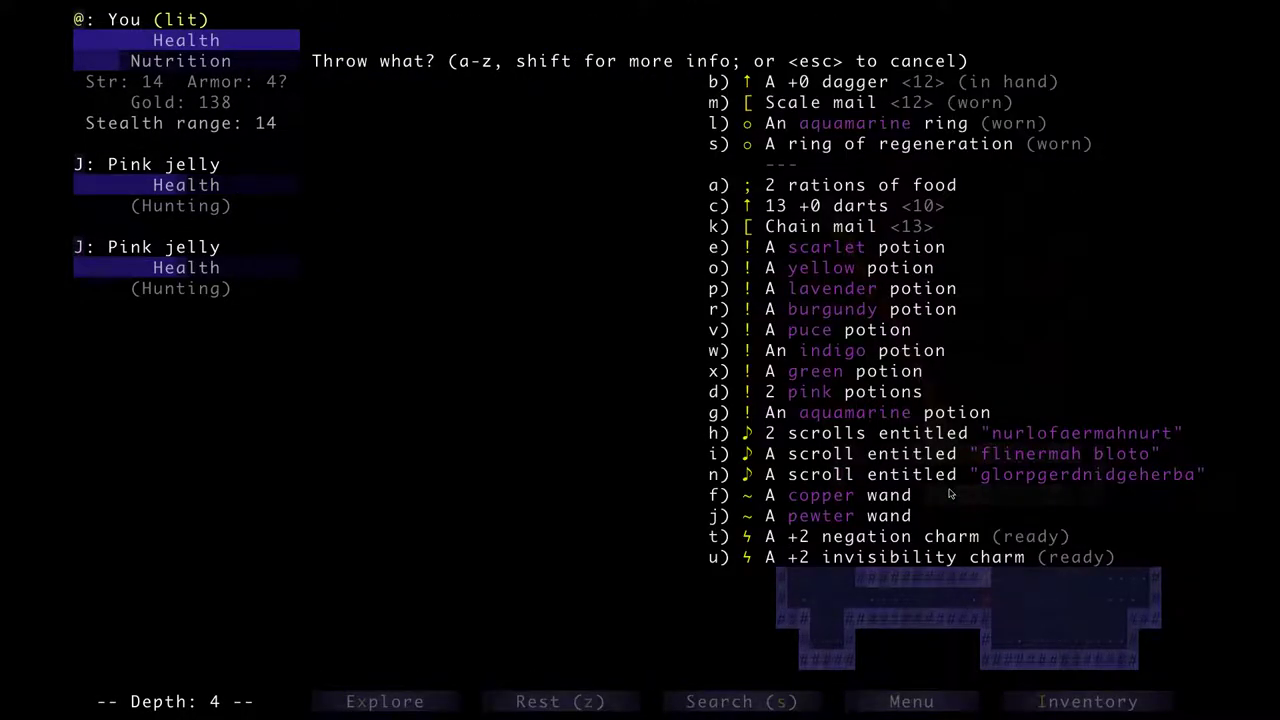
pyautogui.press('c')
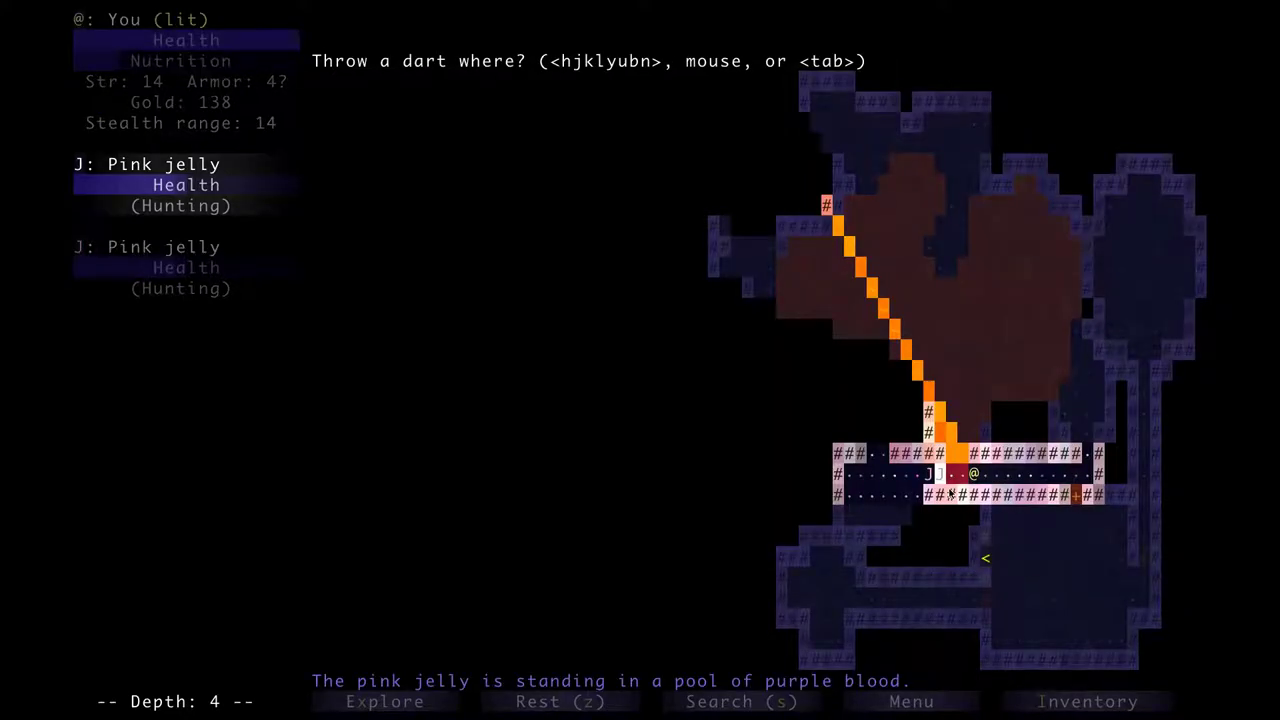
pyautogui.press('Return')
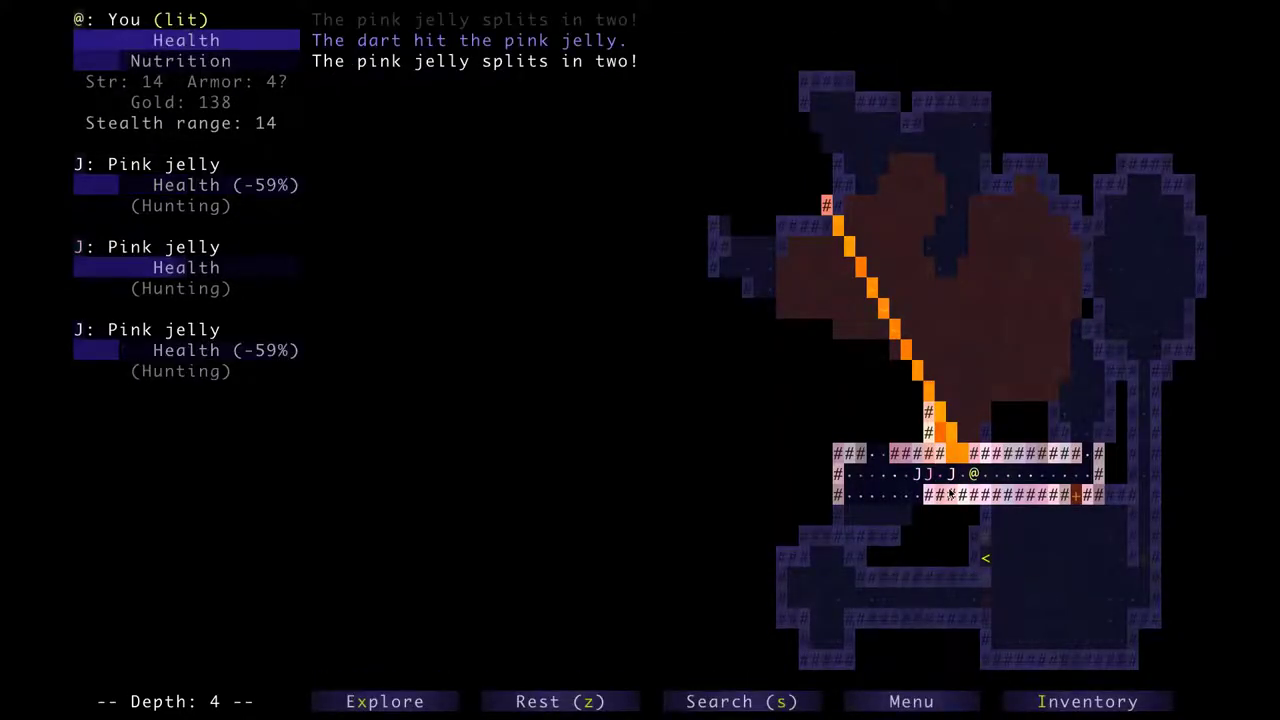
pyautogui.press('t')
pyautogui.press('c')
pyautogui.press('Return')
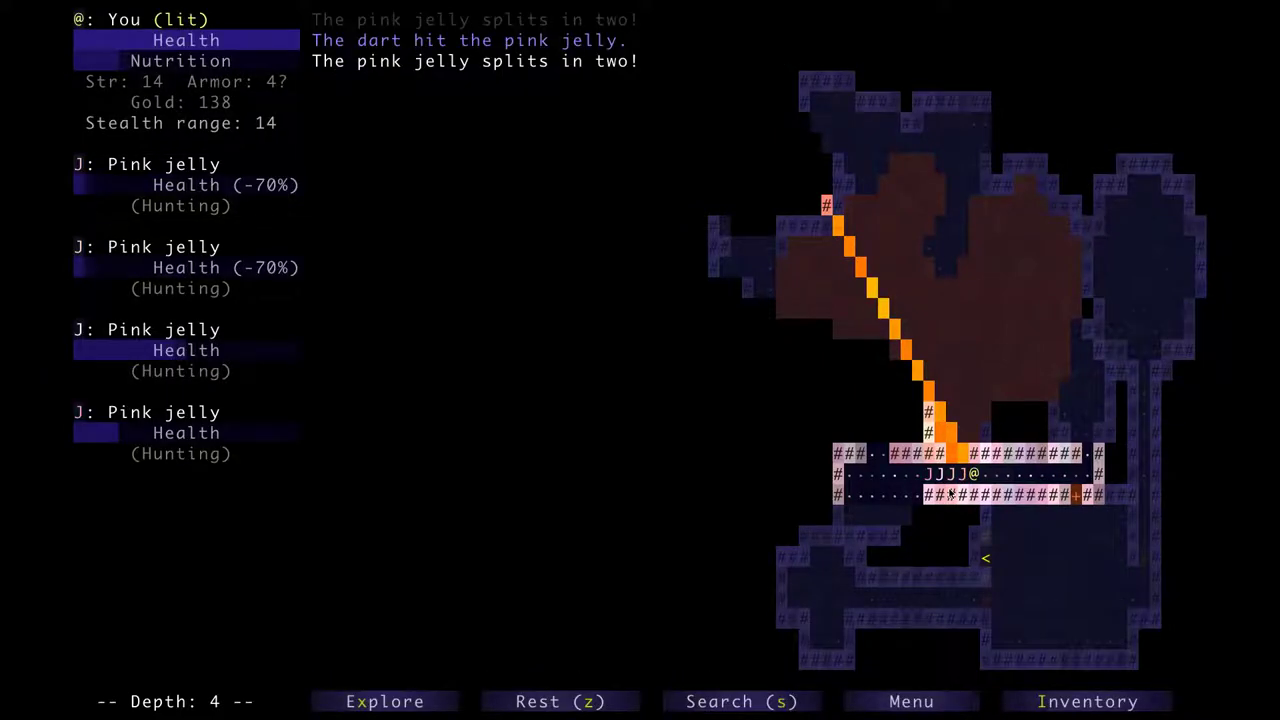
# Melee the adjacent split pink jellies until the last one dies.
pyautogui.press('Left')
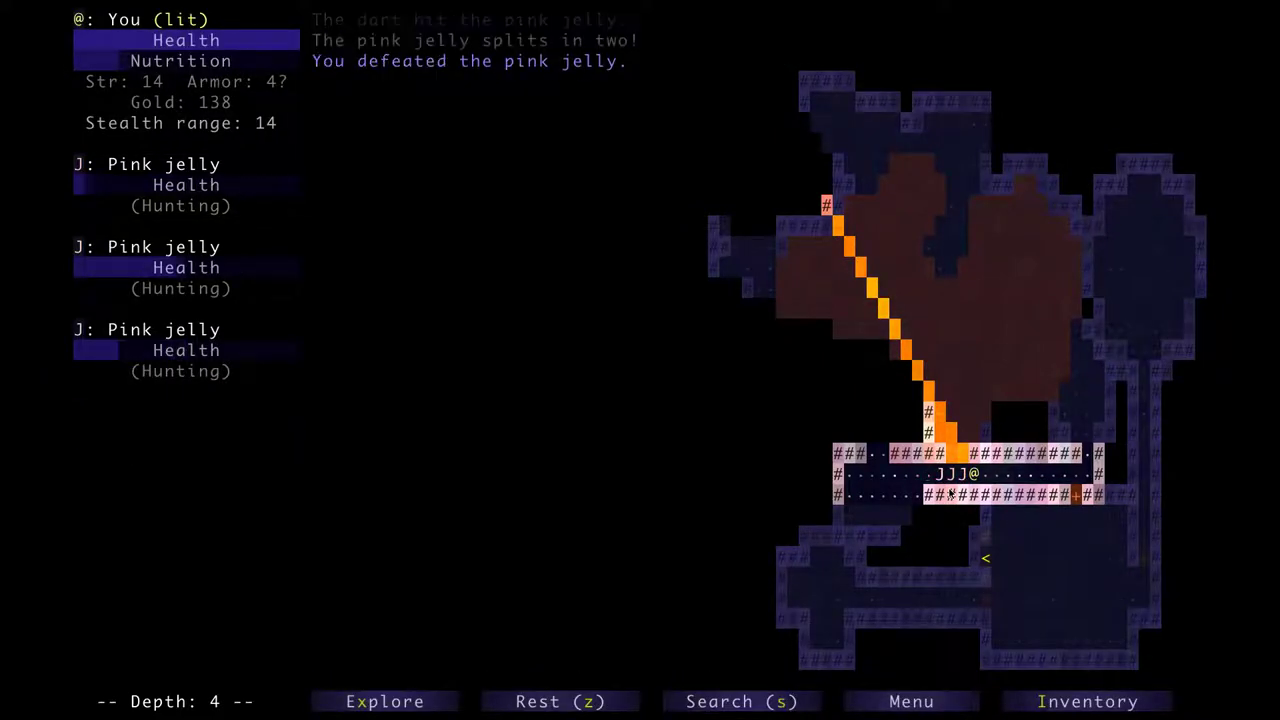
pyautogui.press('Left')
pyautogui.press('Left')
pyautogui.press('Left')
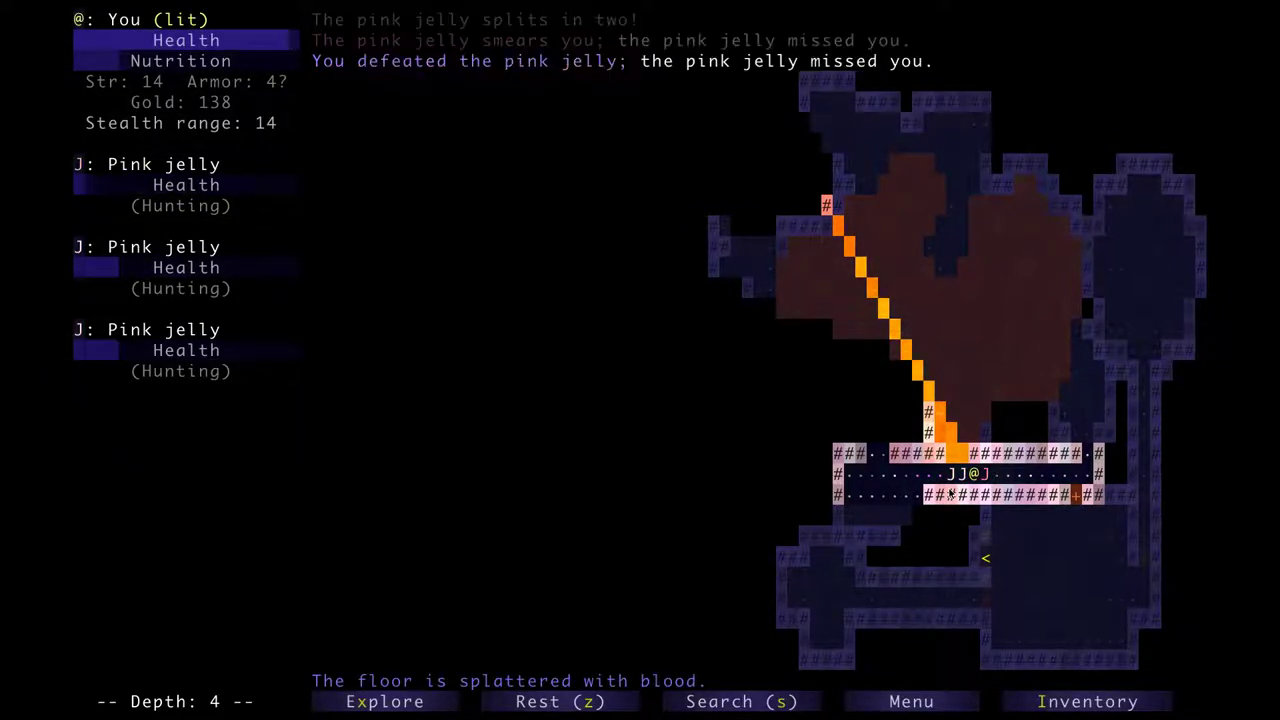
pyautogui.press('Left')
pyautogui.press('Left')
pyautogui.press('Left')
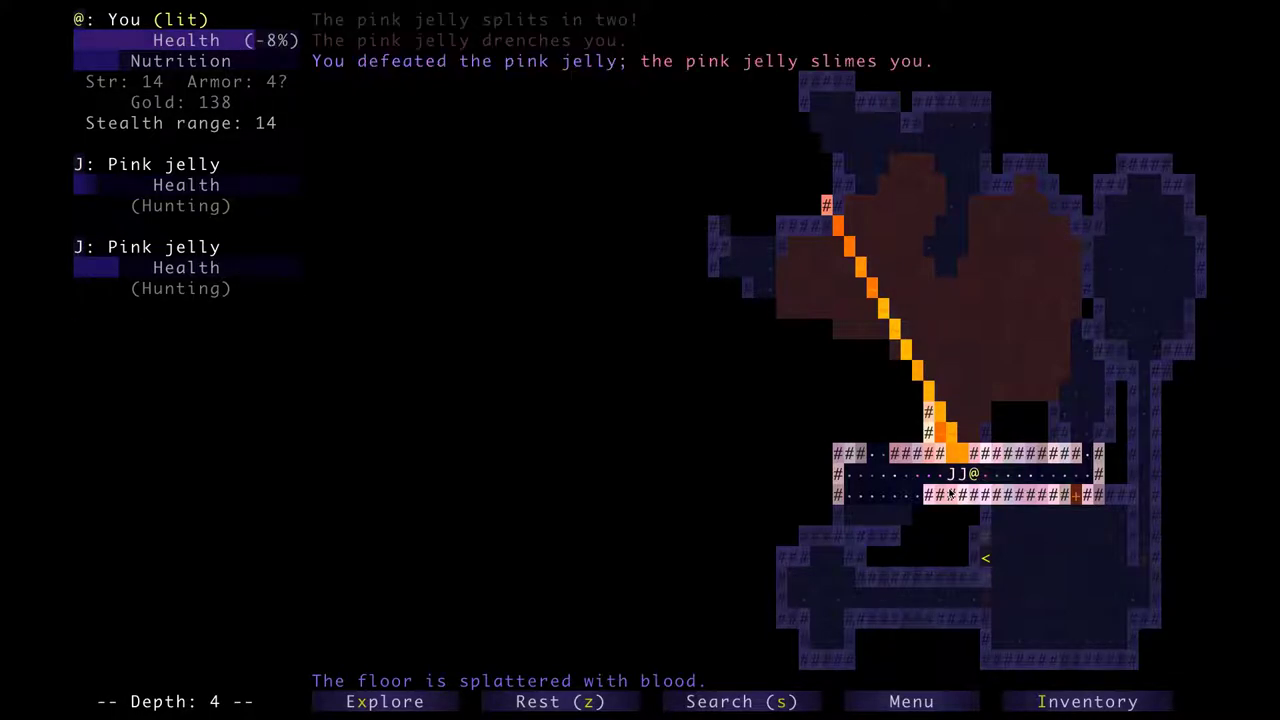
pyautogui.press('Left')
pyautogui.press('Left')
pyautogui.press('Left')
pyautogui.press('Left')
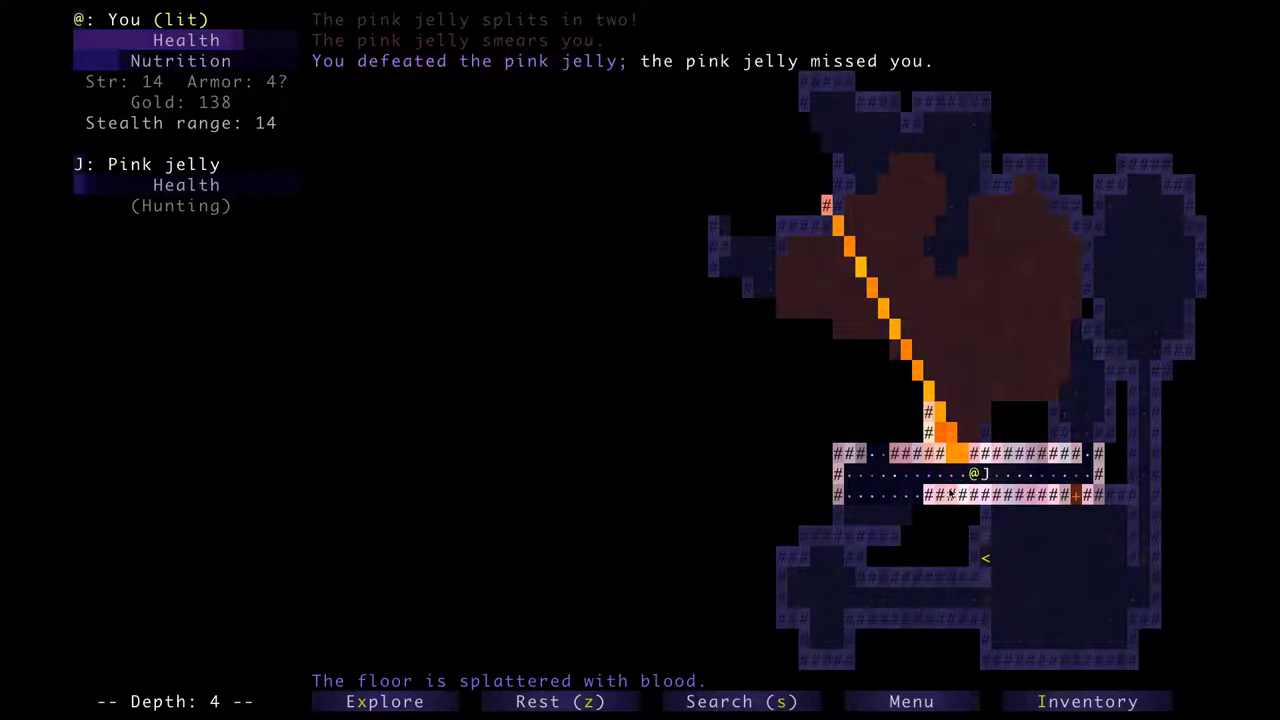
pyautogui.press('Right')
# Head west, kill the sleeping rat with two darts, then step into the mud.
pyautogui.hotkey('shift', 'Left')
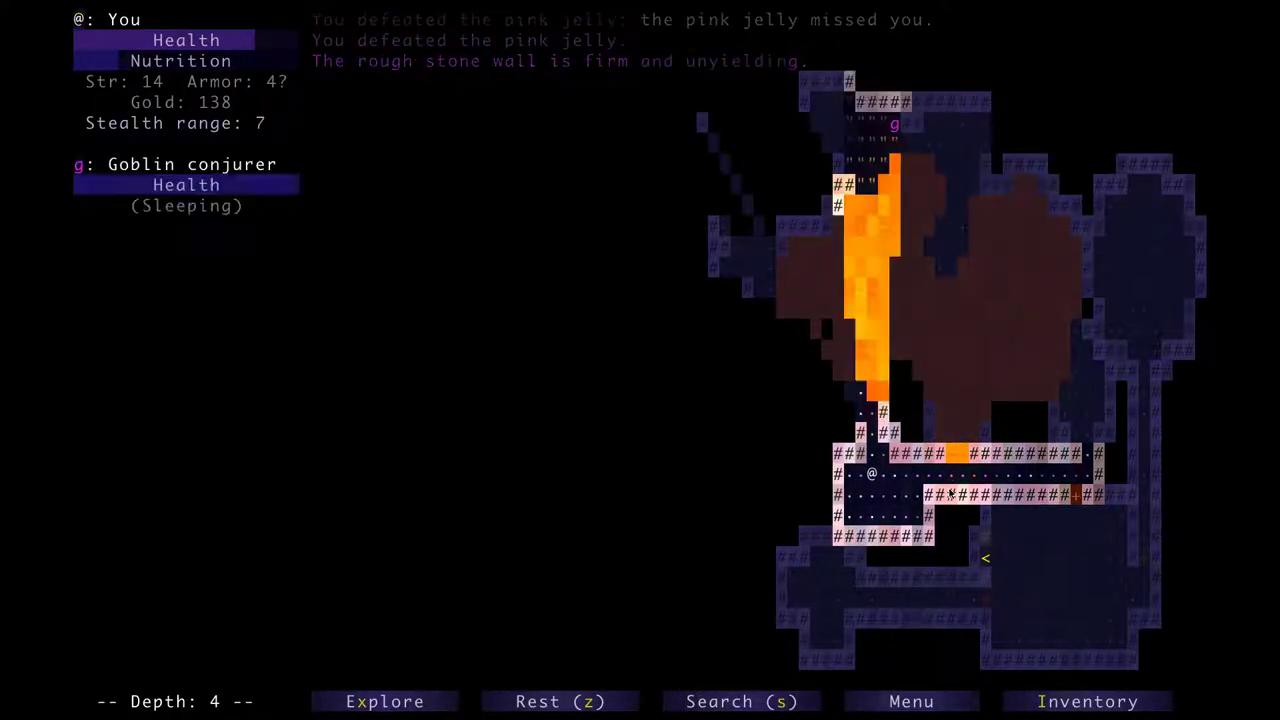
pyautogui.hotkey('shift', 'Up')
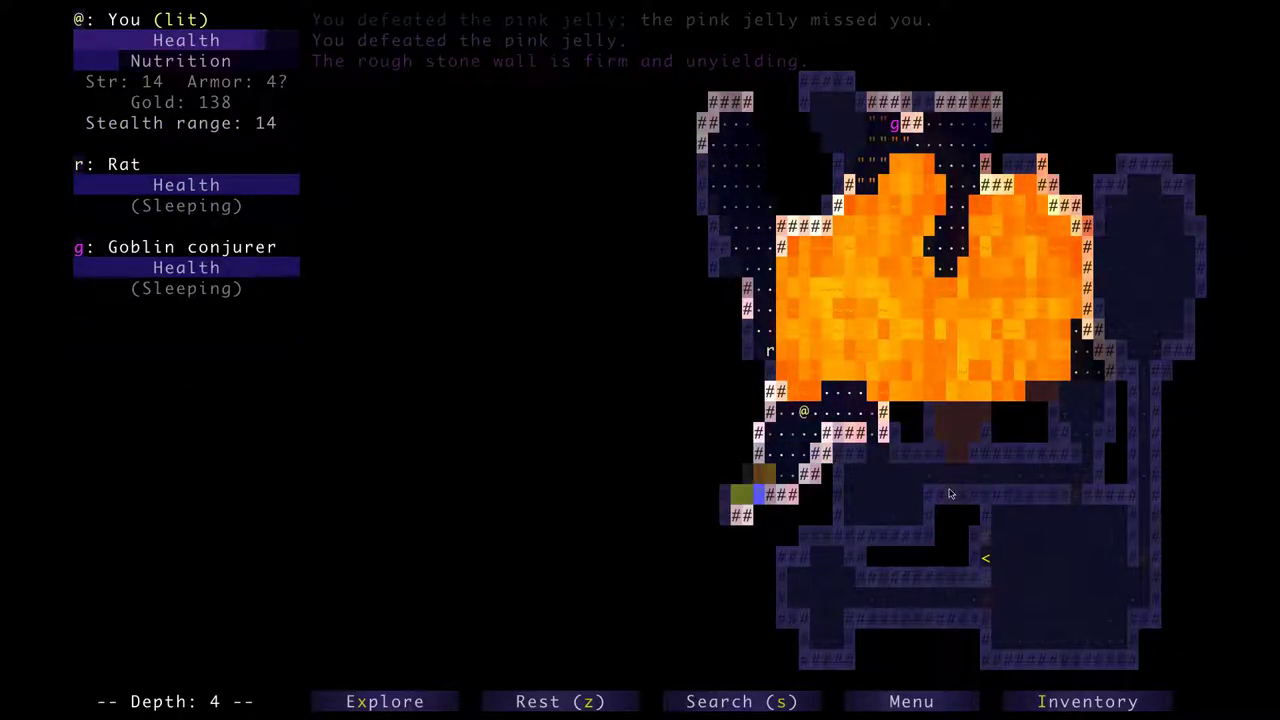
pyautogui.press('t')
pyautogui.press('b')
pyautogui.press('Return')
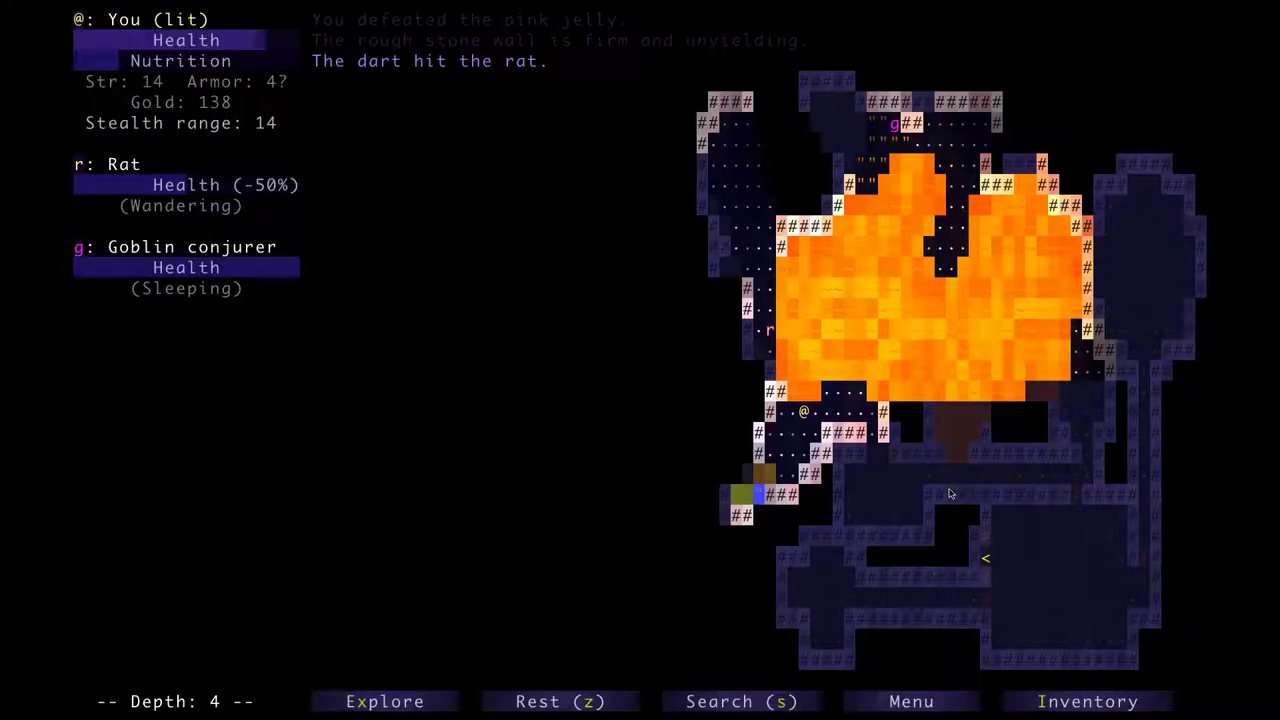
pyautogui.press('t')
pyautogui.press('t')
pyautogui.press('Return')
pyautogui.hotkey('shift', 'Left')
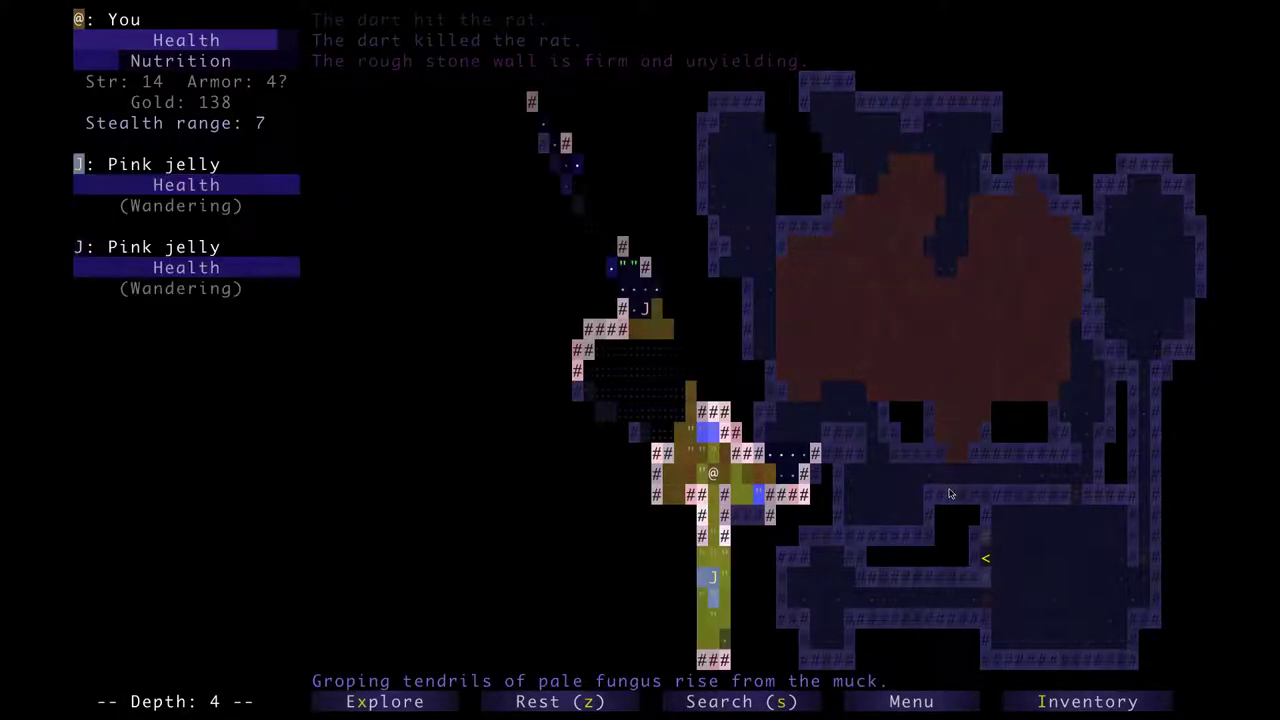